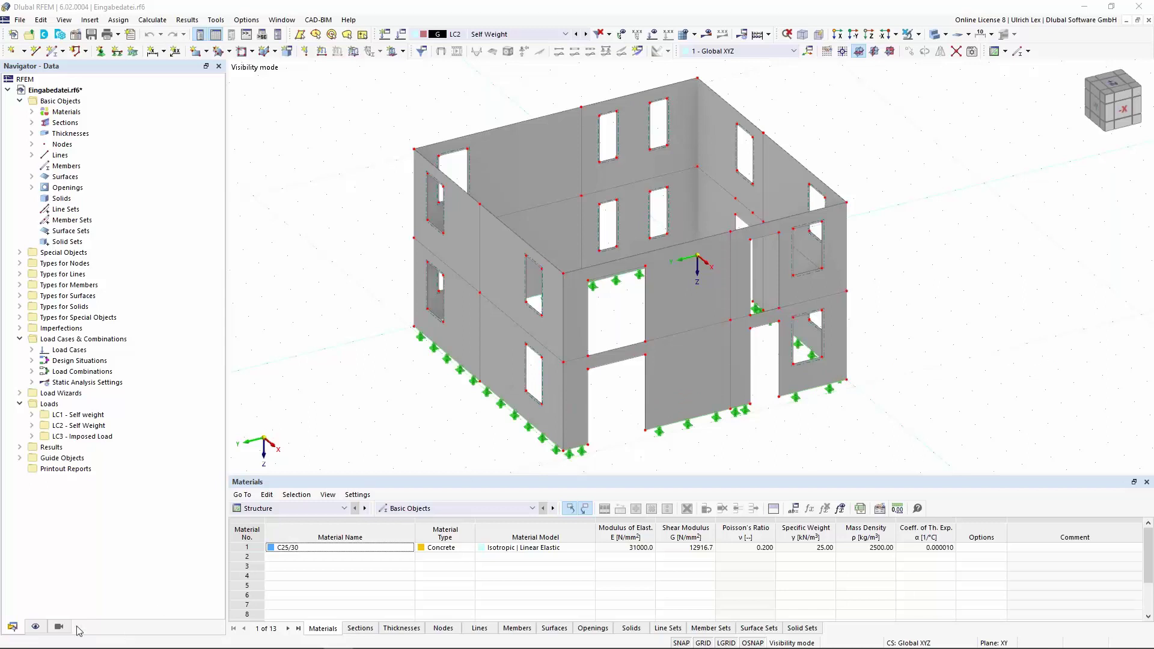
# Step: Deactivate the visibilities so the complete building model is displayed, and return to the model data tree
pyautogui.click(36, 627)
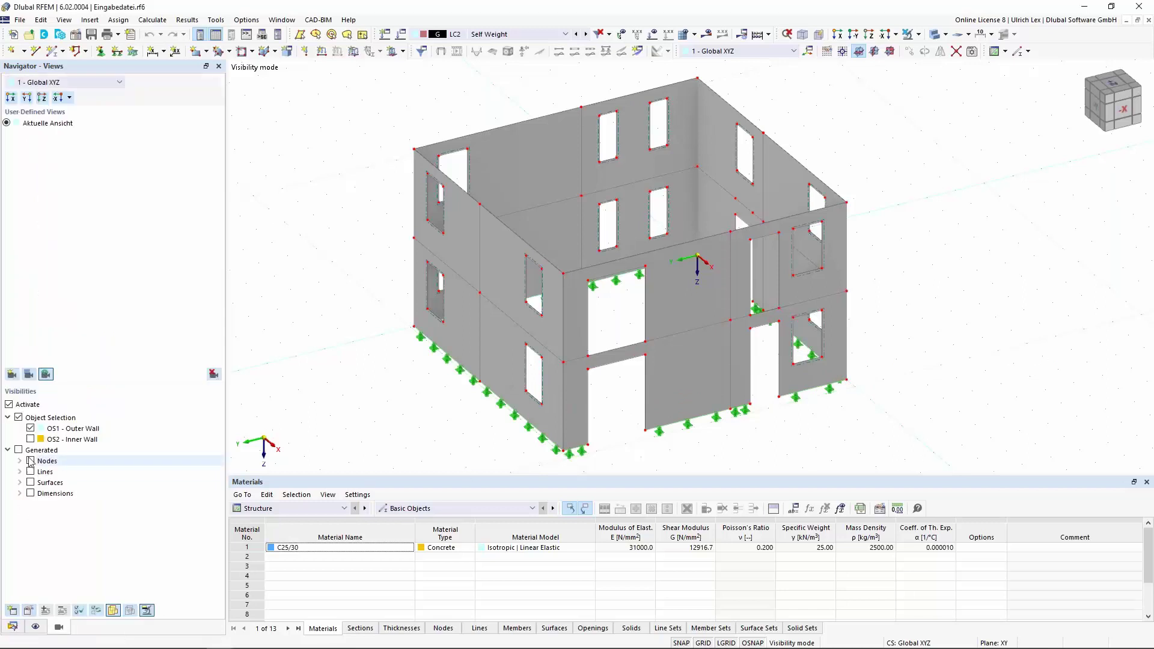
pyautogui.click(9, 405)
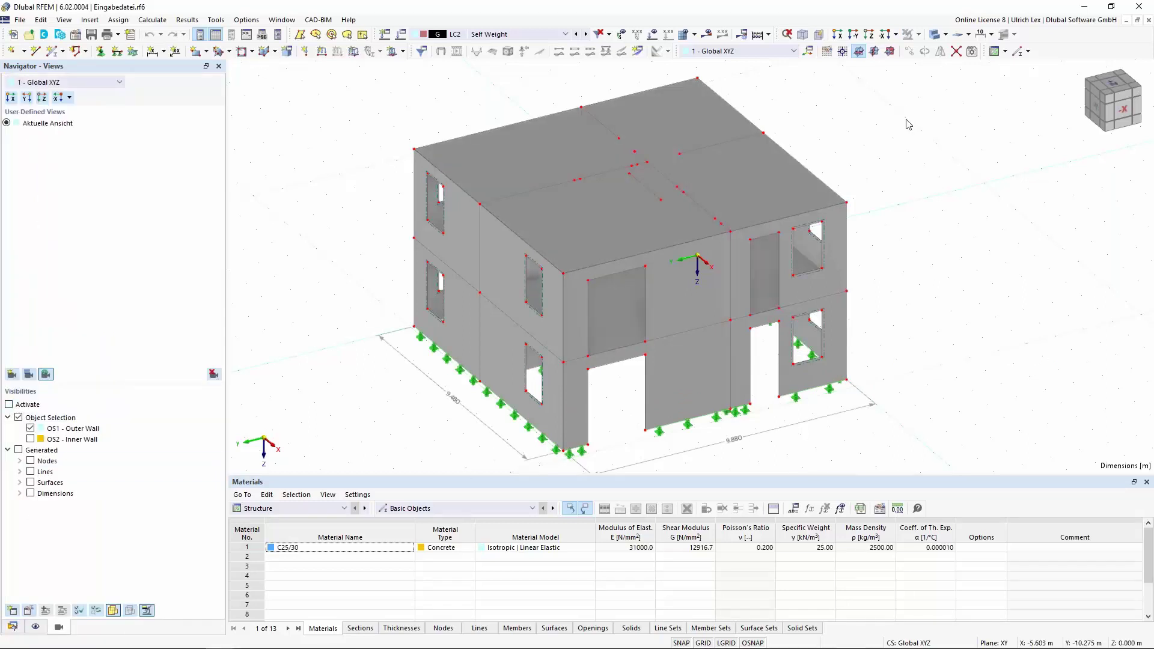
pyautogui.scroll(-1, 909, 124)
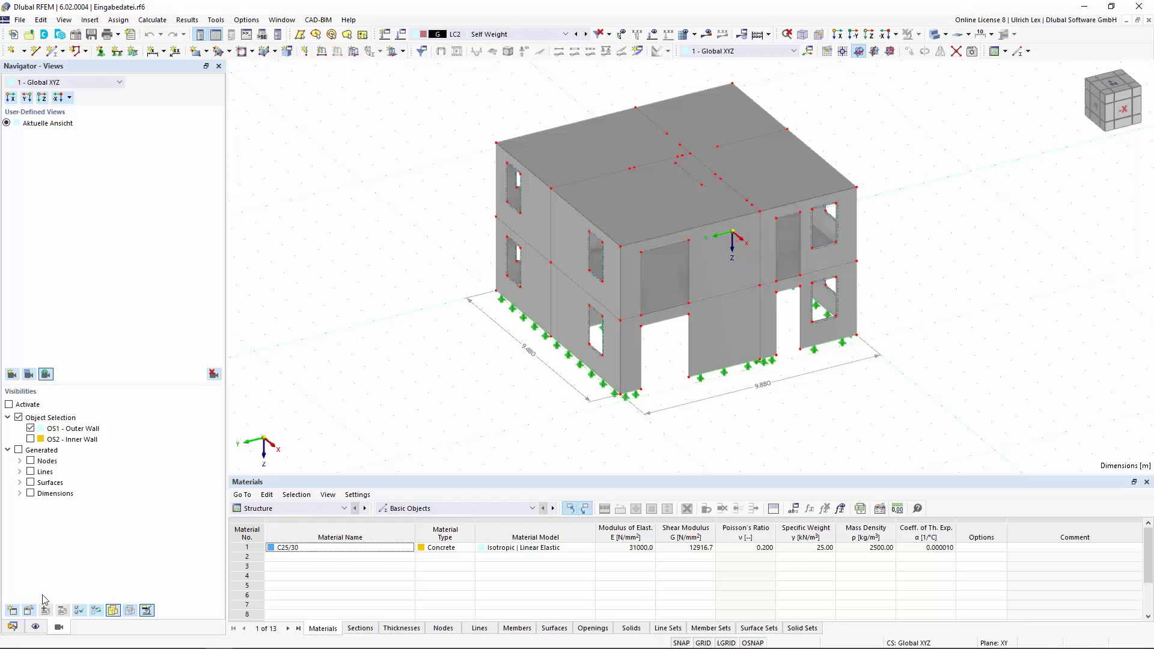
pyautogui.click(13, 627)
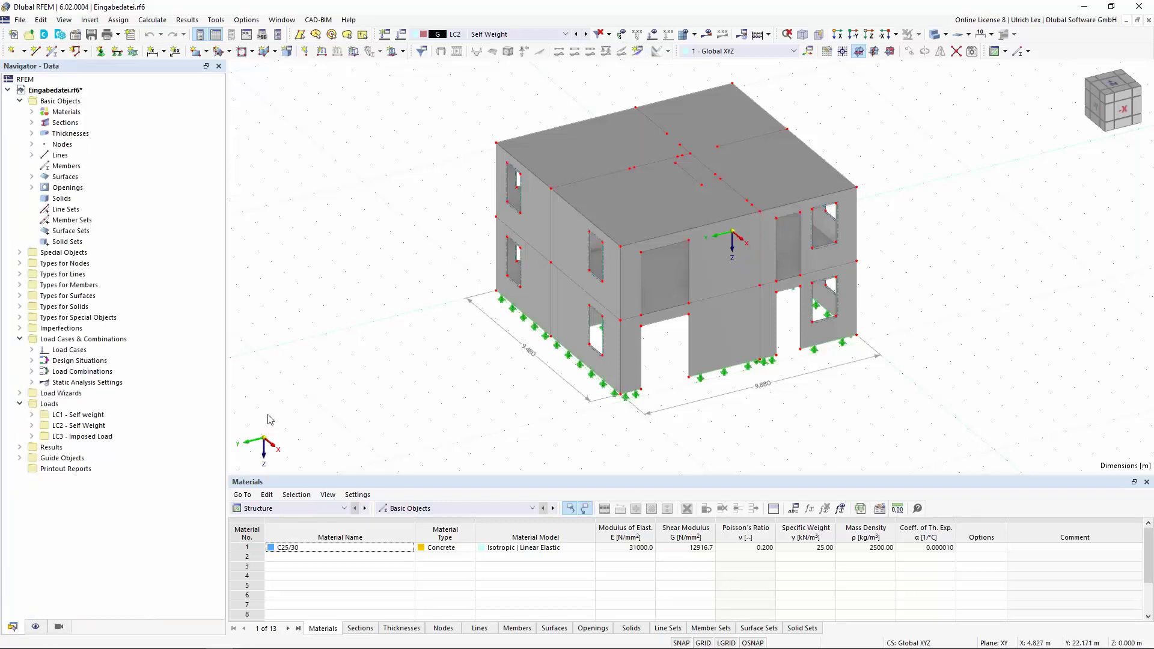
# Step: Activate the Masonry Design add-on in the model's base data, with standard EN 1996 and national annex ÖNORM | 2016-11
pyautogui.click(76, 37)
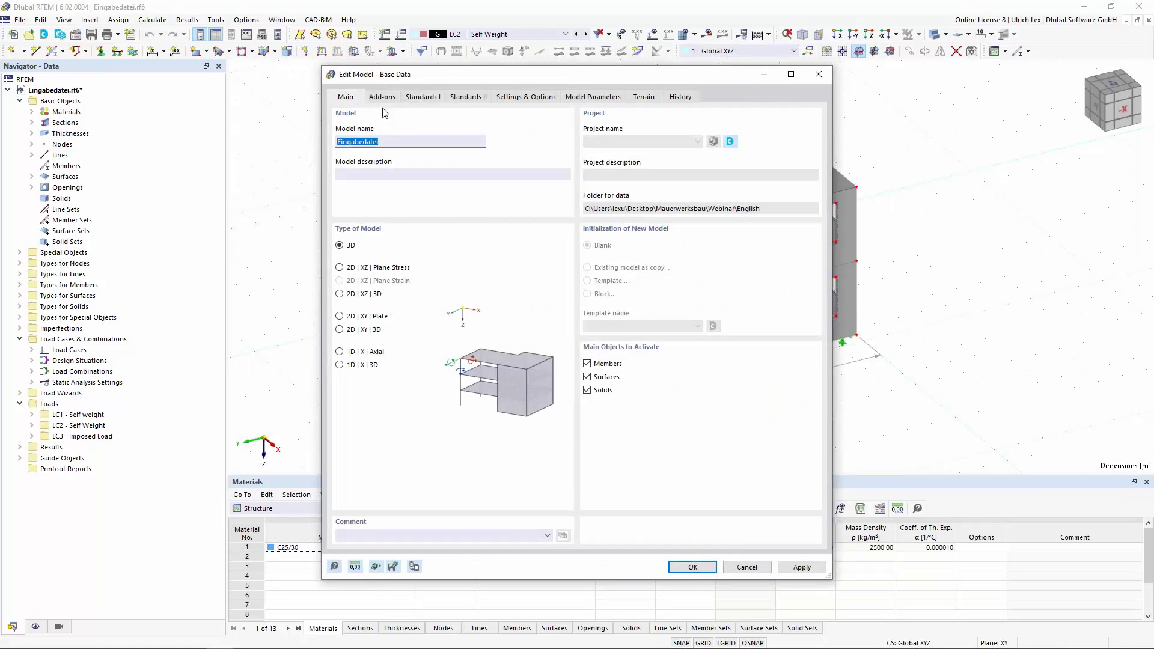
pyautogui.click(383, 98)
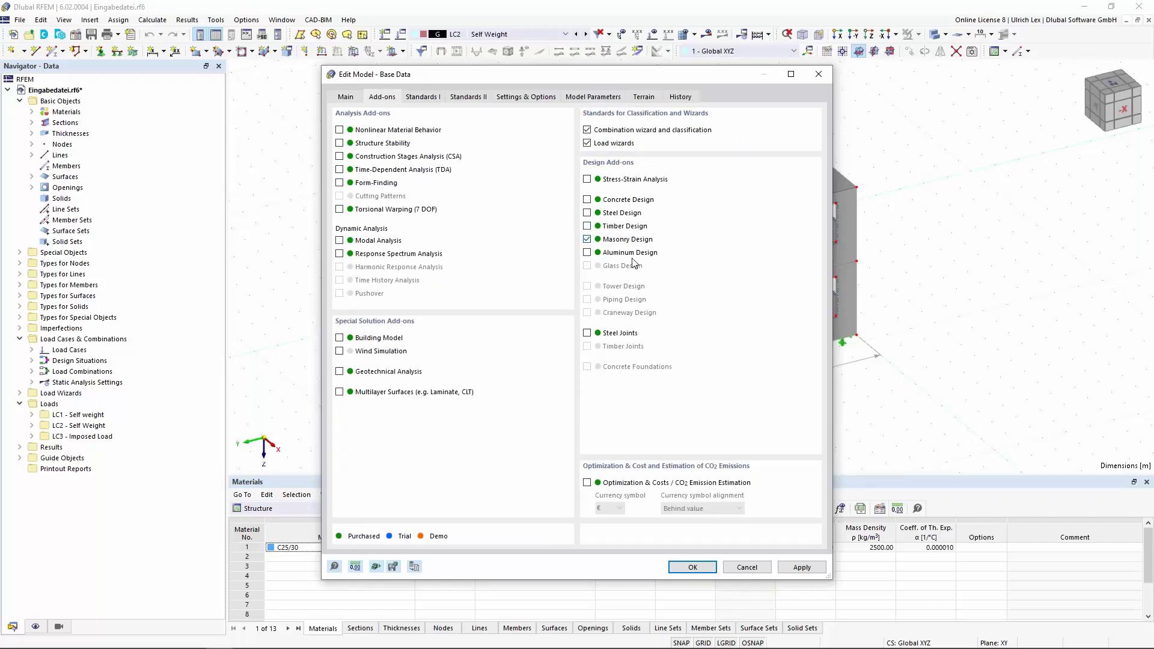
pyautogui.click(431, 99)
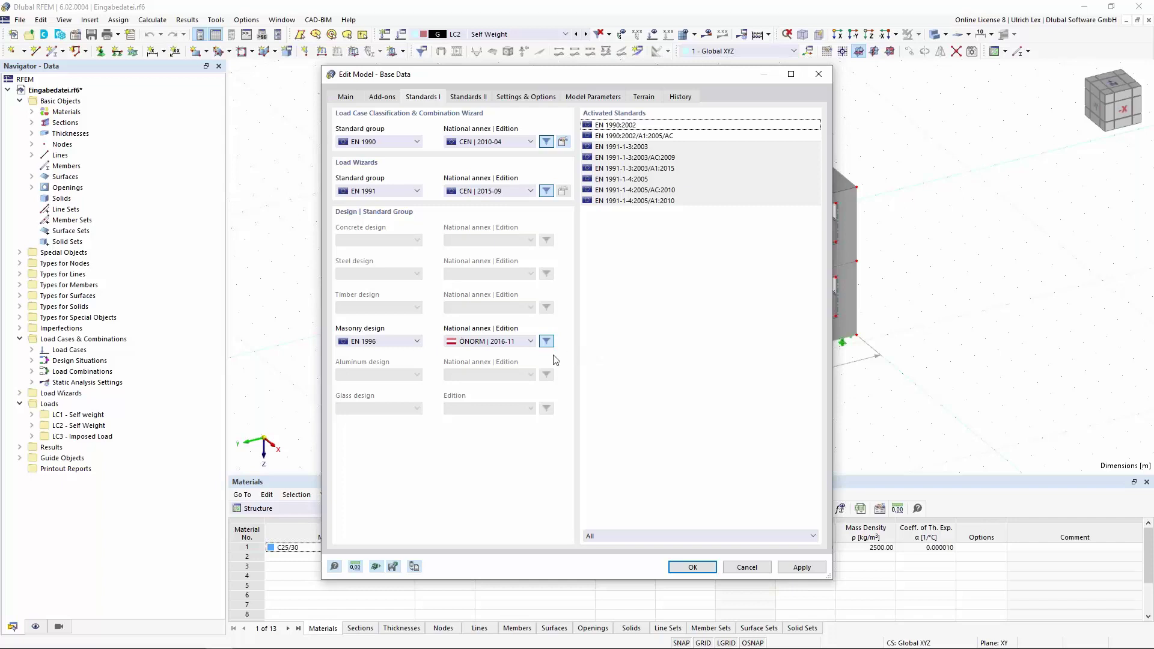
pyautogui.click(373, 98)
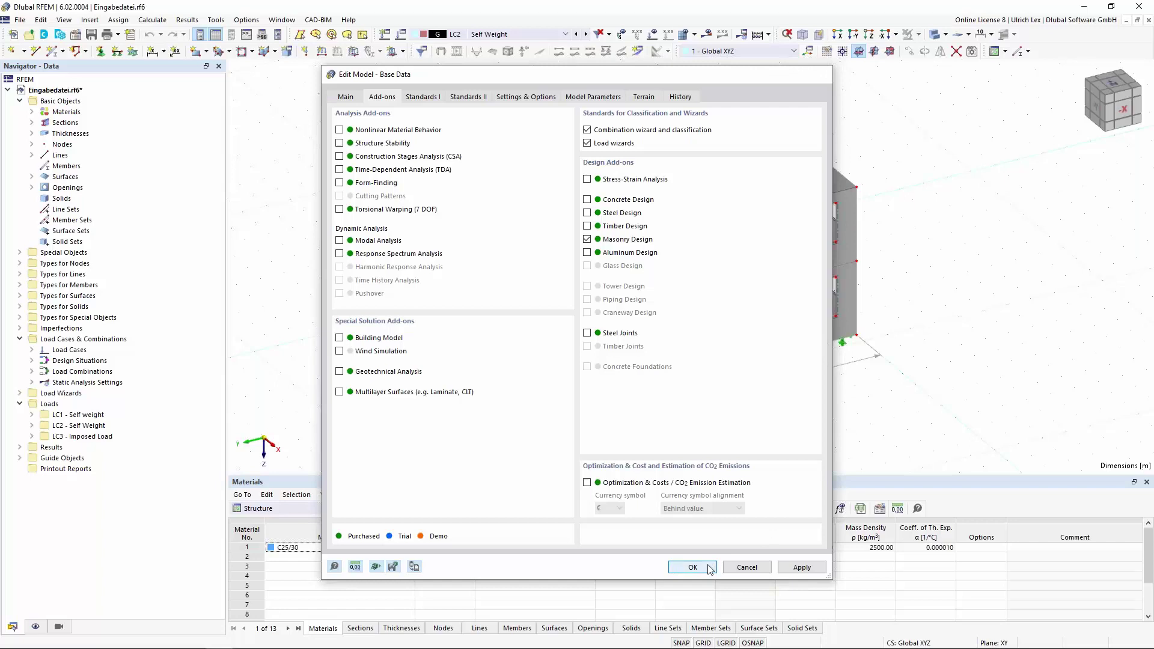
pyautogui.click(709, 569)
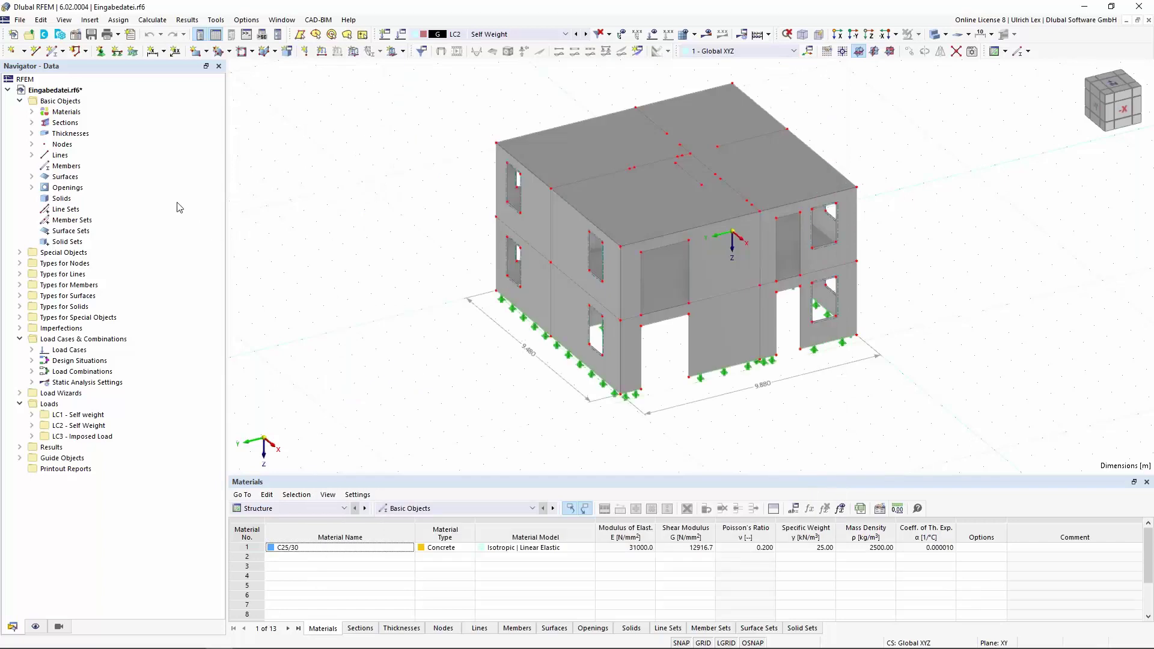
# Step: Create a new material of type Masonry with the material model Orthotropic | Masonry | Plastic (Surfaces)
pyautogui.rightClick(75, 116)
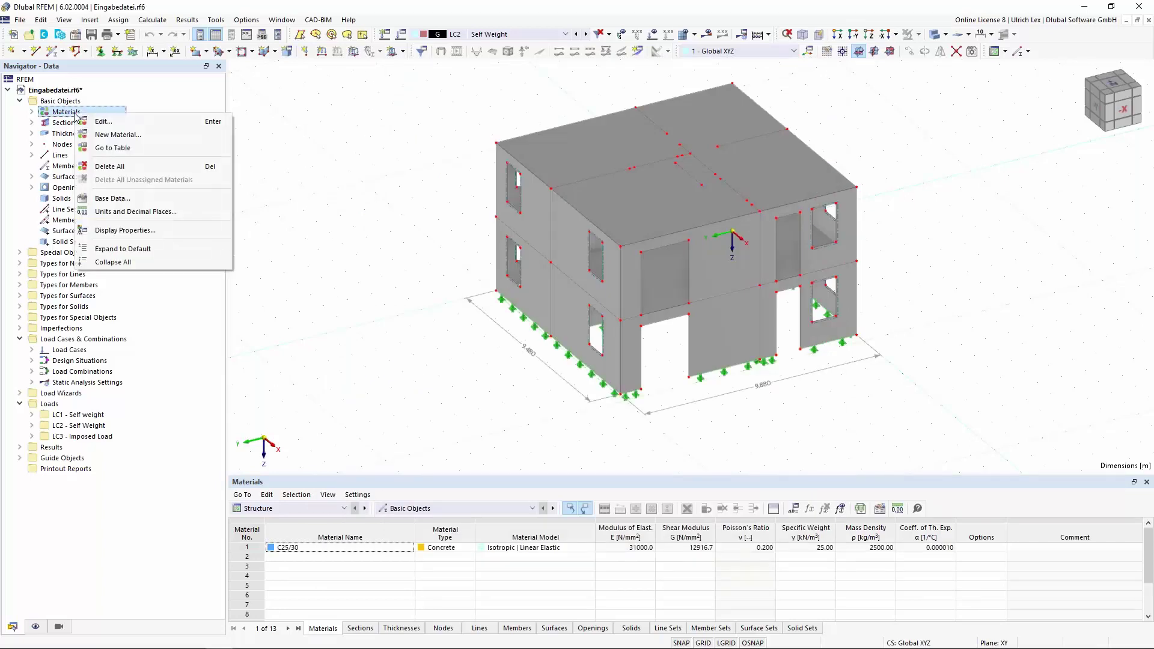
pyautogui.click(134, 140)
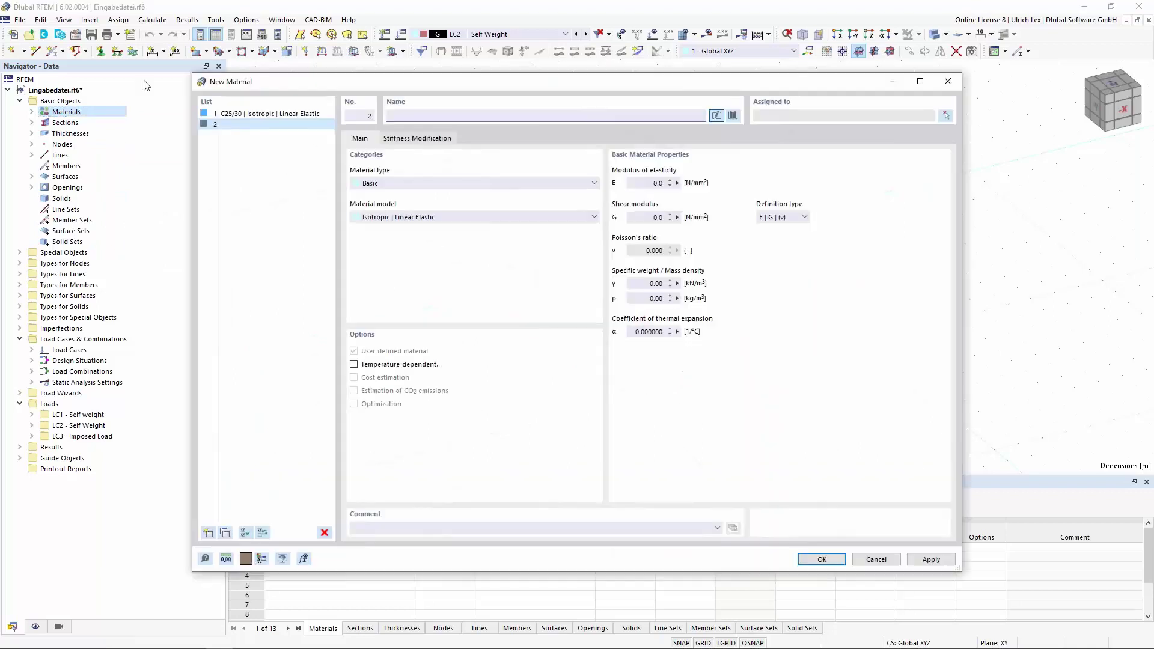
pyautogui.click(392, 184)
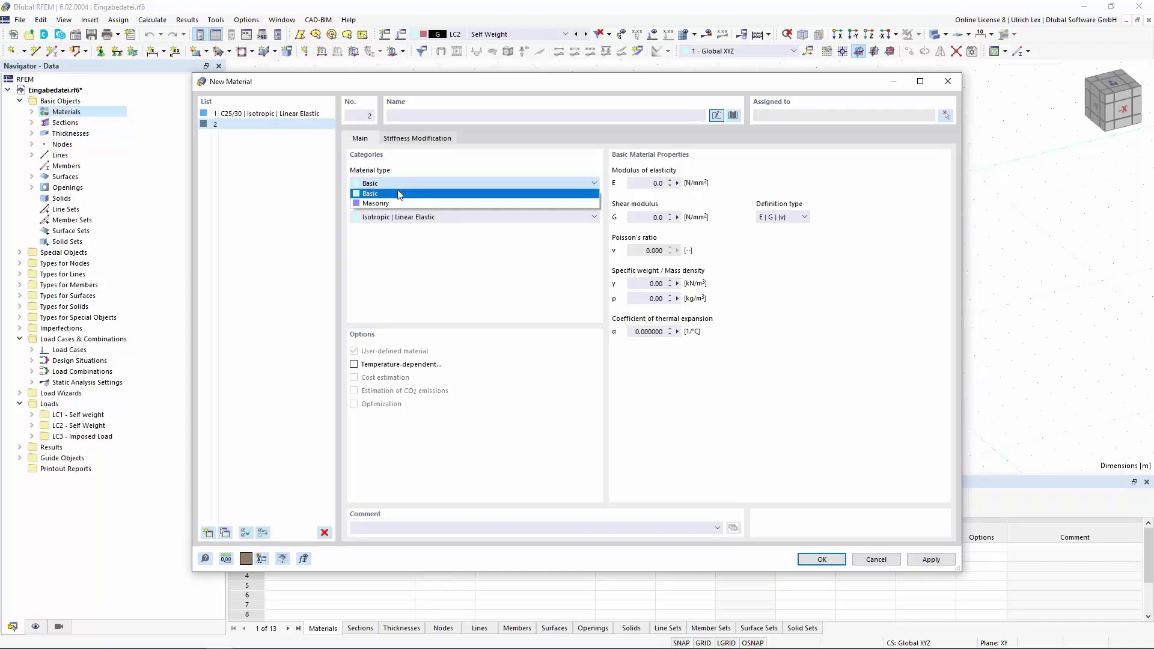
pyautogui.click(399, 193)
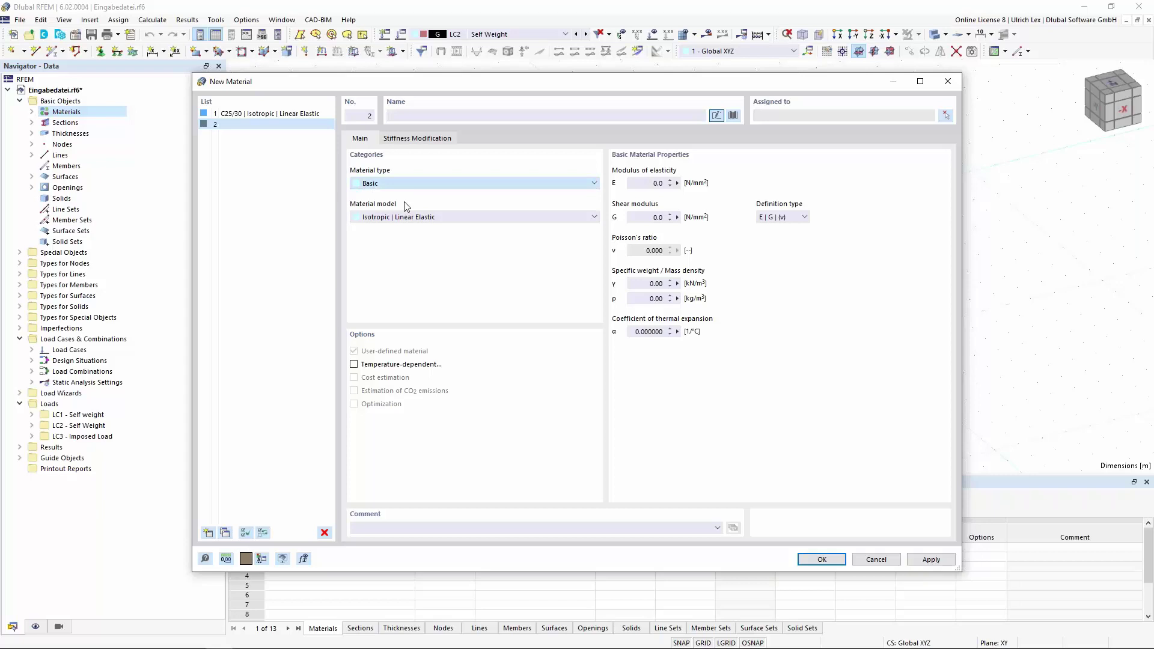
pyautogui.click(449, 218)
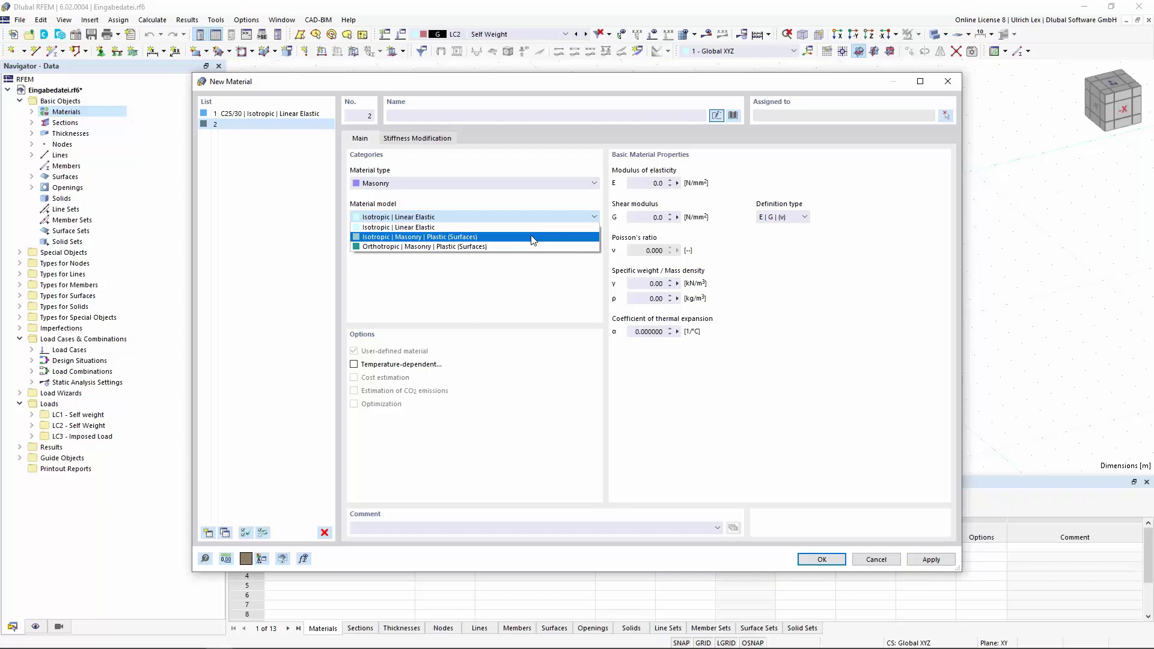
pyautogui.click(501, 247)
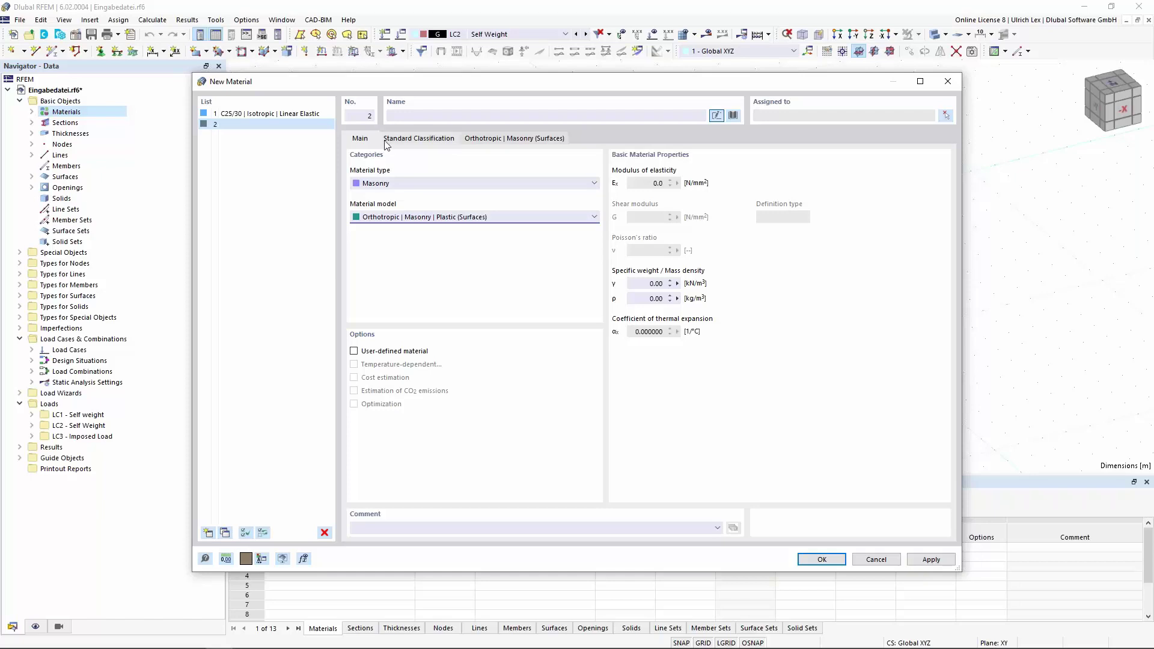
# Step: Open the new material's standard classification and look up brick format and normalized compressive strength in the Porotherm 38 Plan data sheet in Adobe Acrobat Reader
pyautogui.click(416, 140)
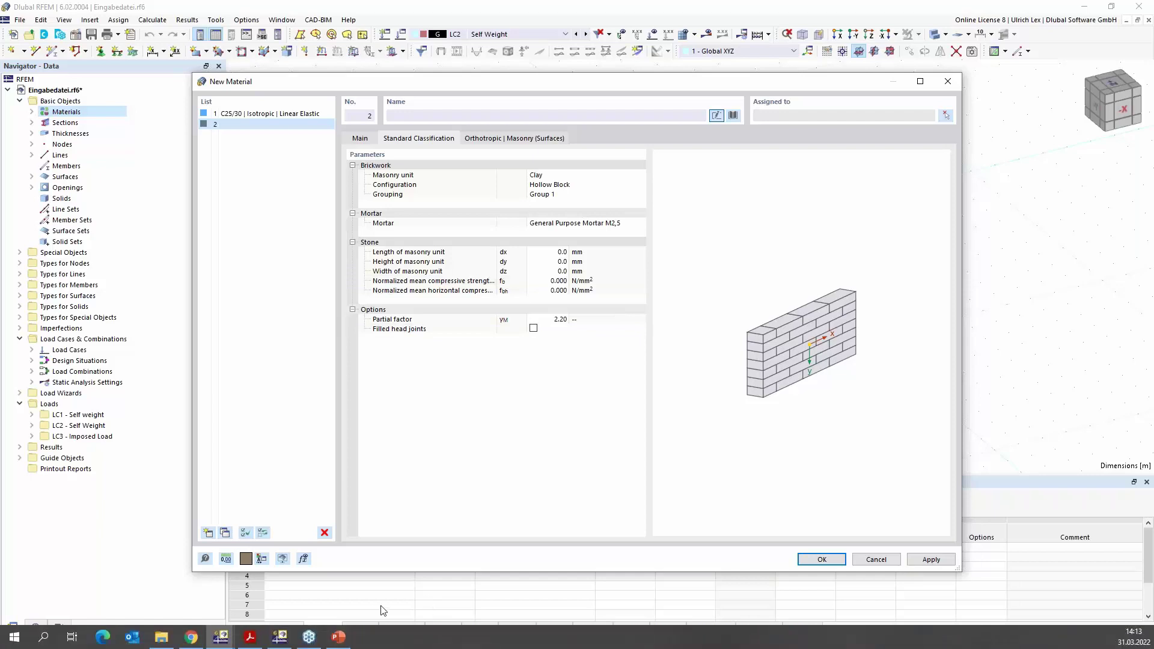
pyautogui.click(248, 640)
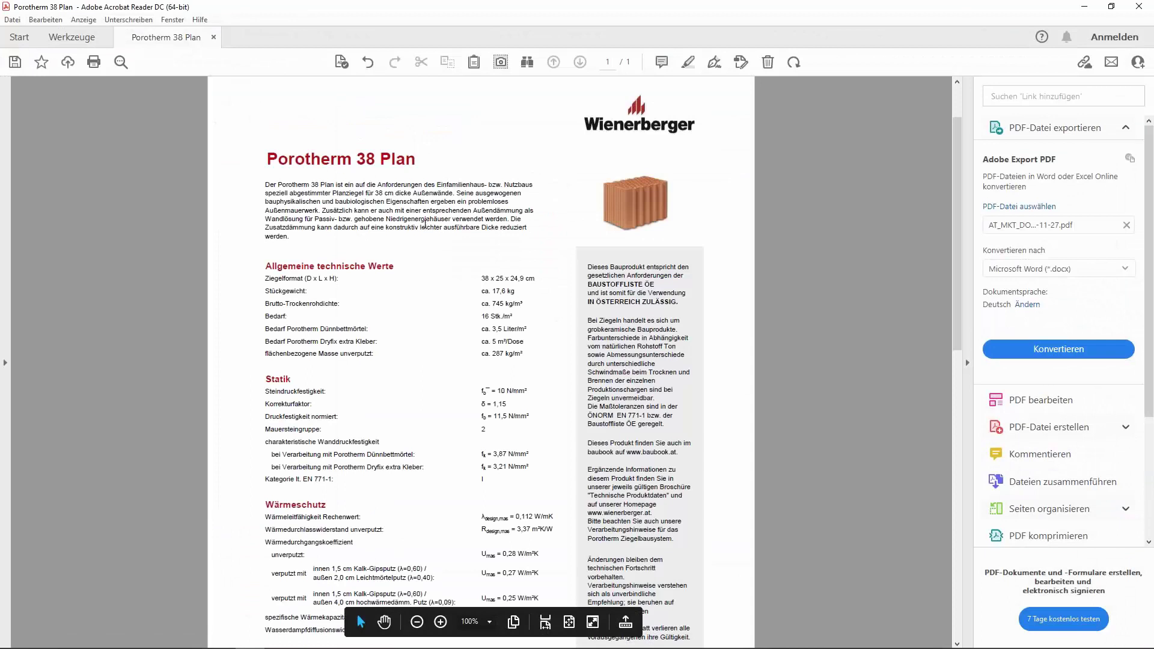
pyautogui.moveTo(480, 279); pyautogui.dragTo(537, 281)
pyautogui.click(554, 291)
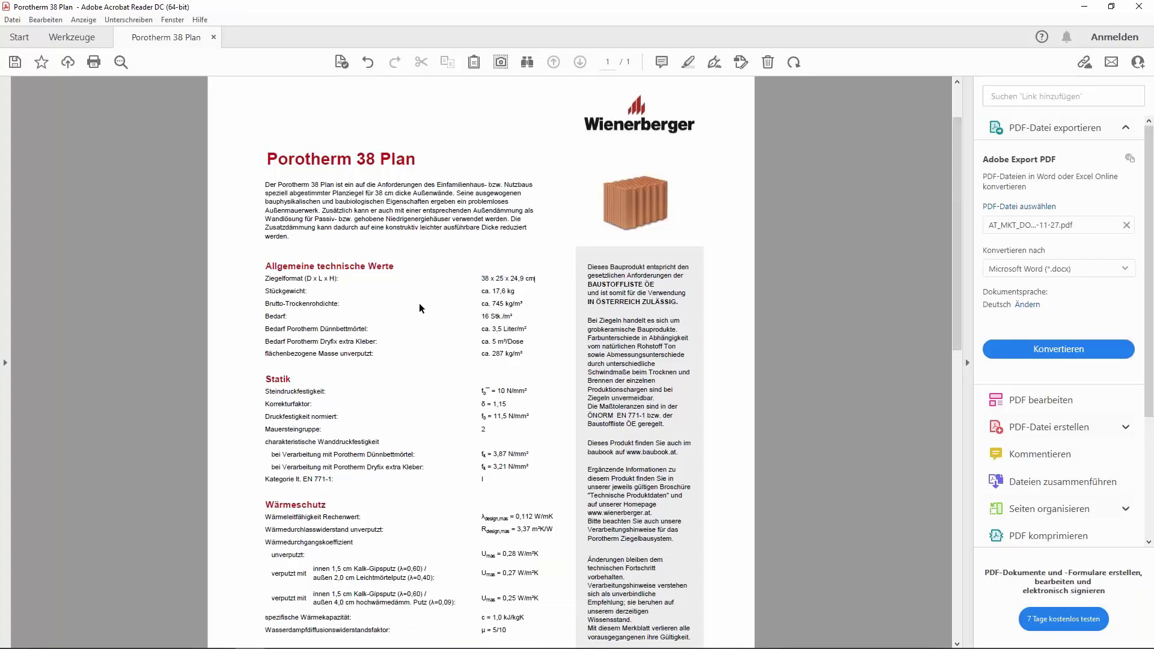
pyautogui.scroll(-1, 548, 437)
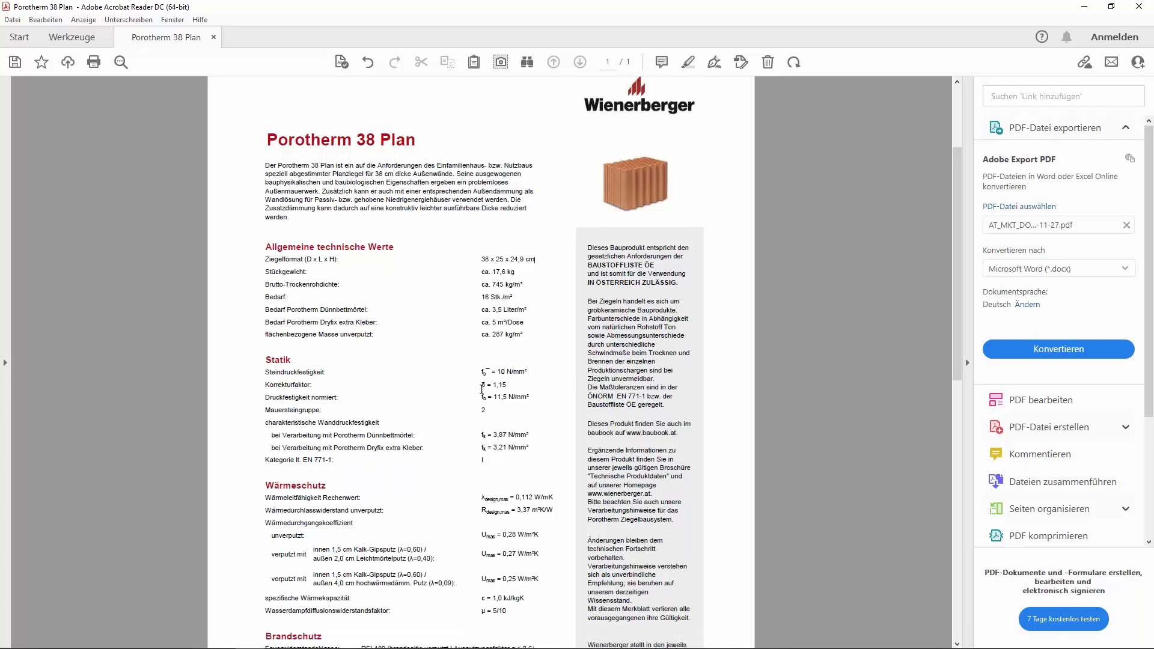
pyautogui.moveTo(481, 397); pyautogui.dragTo(496, 406)
pyautogui.click(466, 411)
pyautogui.click(523, 422)
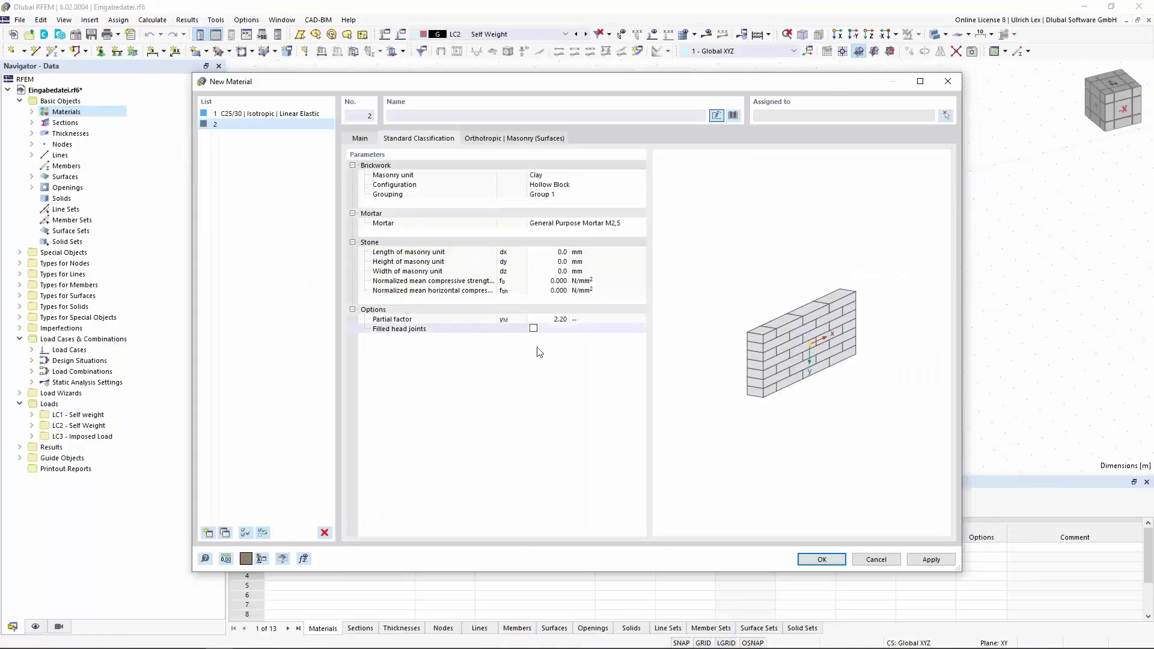
# Step: Classify the brickwork as Hollow Clay Block with Grip-Holes, Group 2, with Thin Layer Mortar 1-3 mm
pyautogui.click(601, 189)
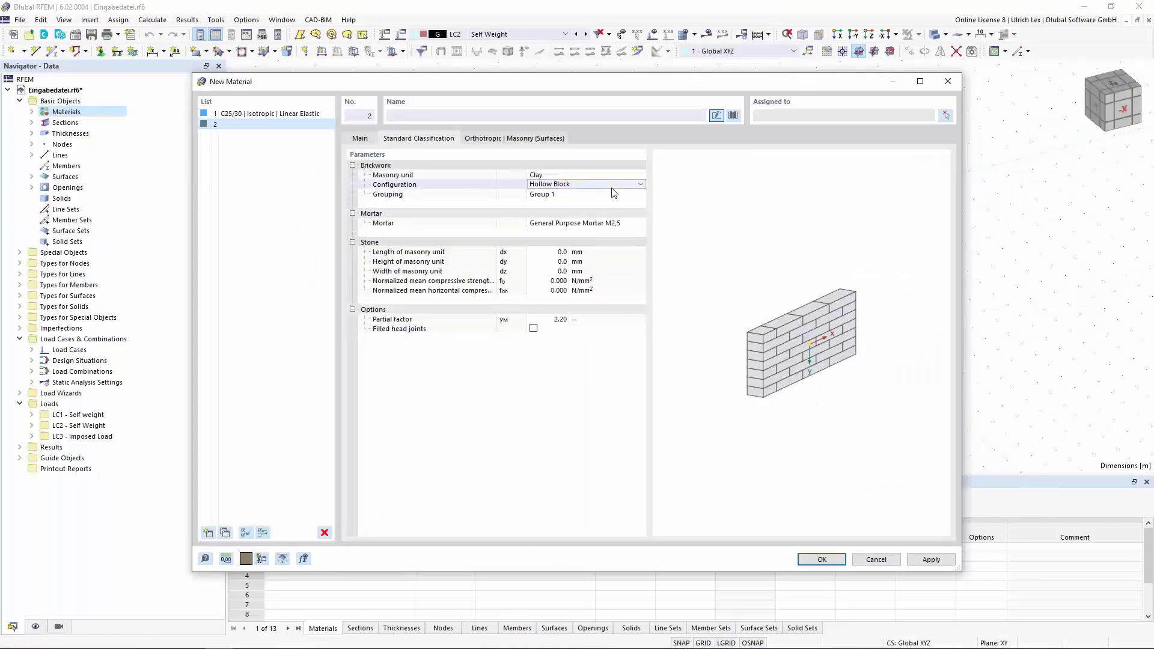
pyautogui.click(641, 185)
pyautogui.click(601, 202)
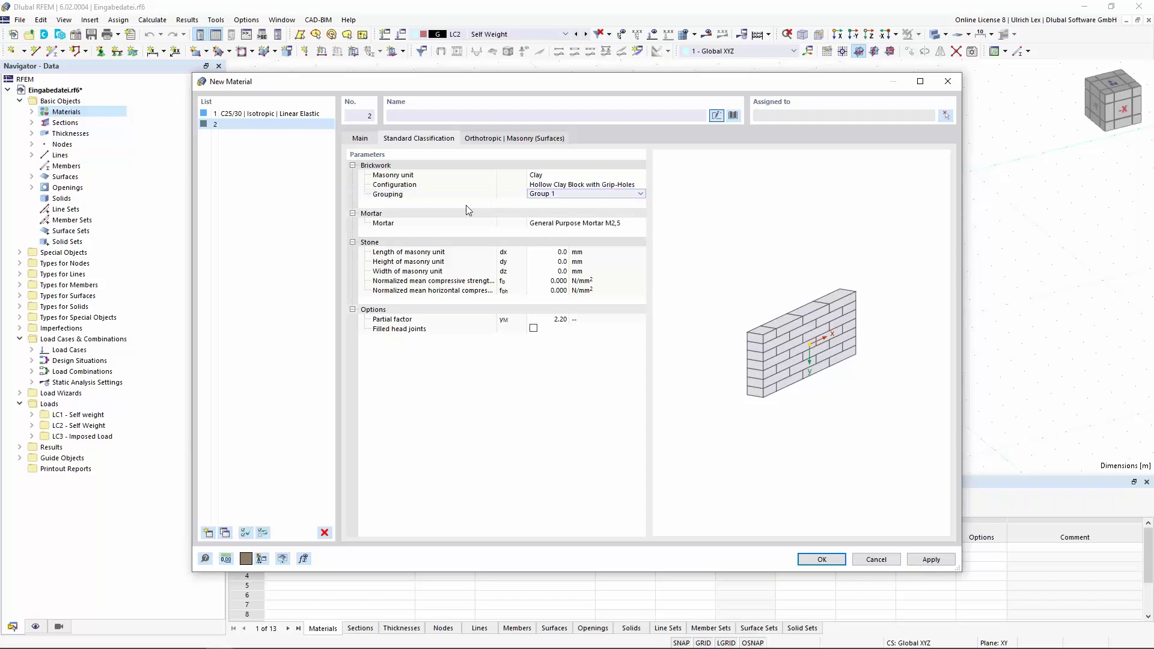
pyautogui.click(641, 194)
pyautogui.click(613, 232)
pyautogui.click(641, 223)
pyautogui.click(641, 223)
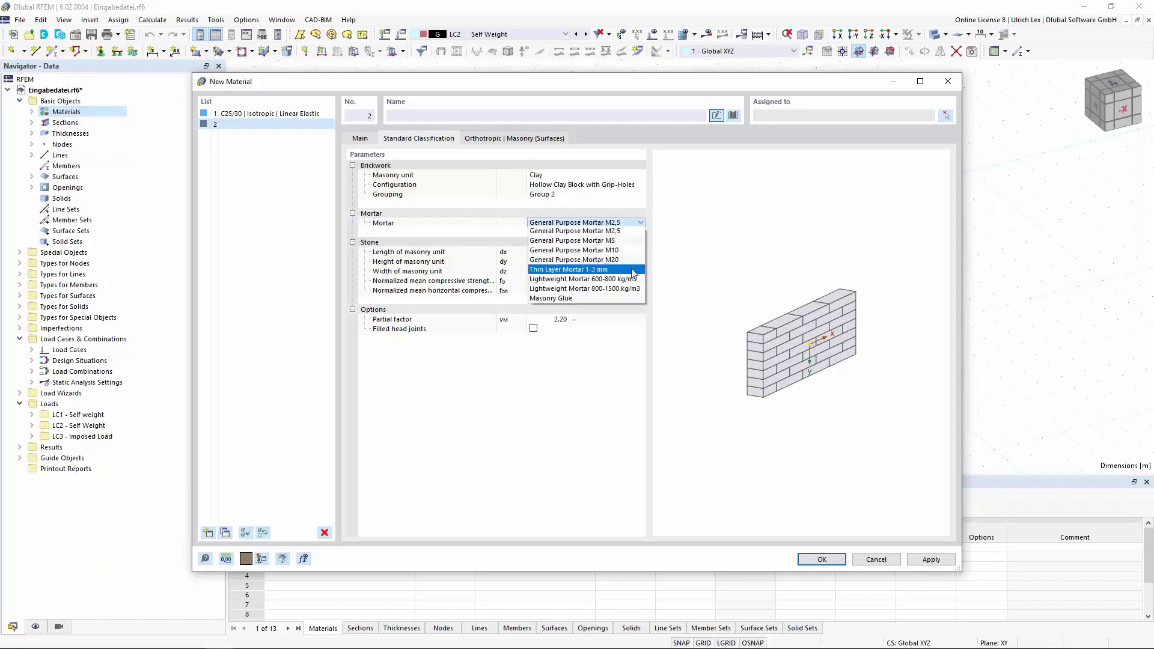
pyautogui.click(631, 270)
# Step: Set the masonry unit's length to 250 mm, height to 249 mm and width to 380 mm
pyautogui.click(552, 251)
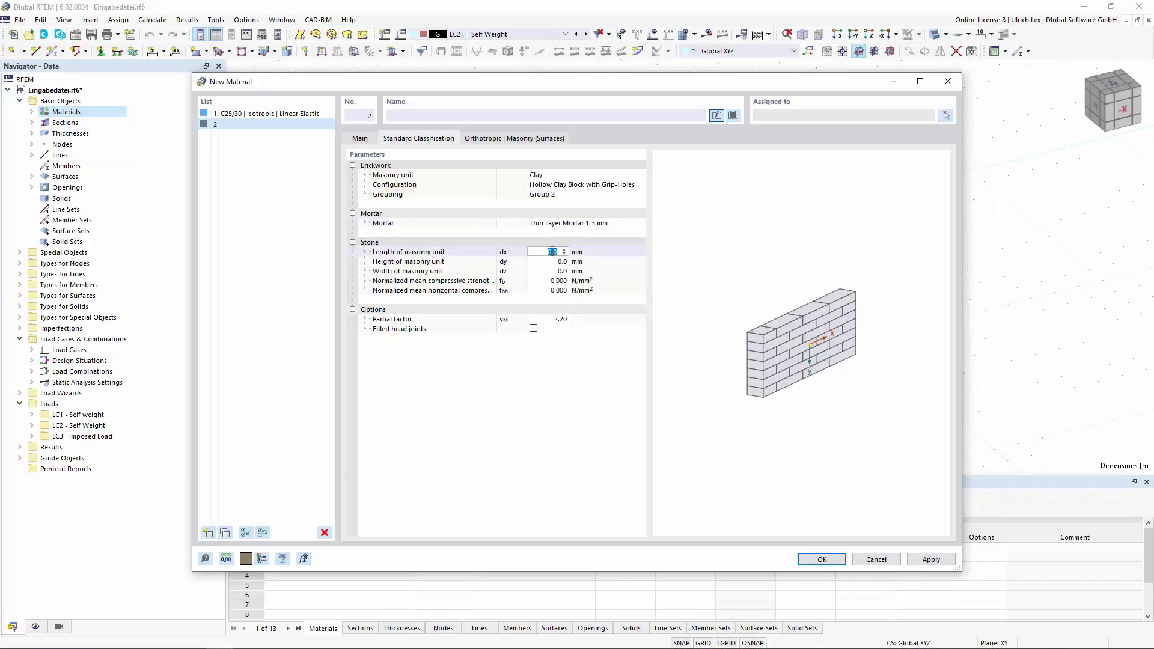
pyautogui.write('250')
pyautogui.press('Tab')
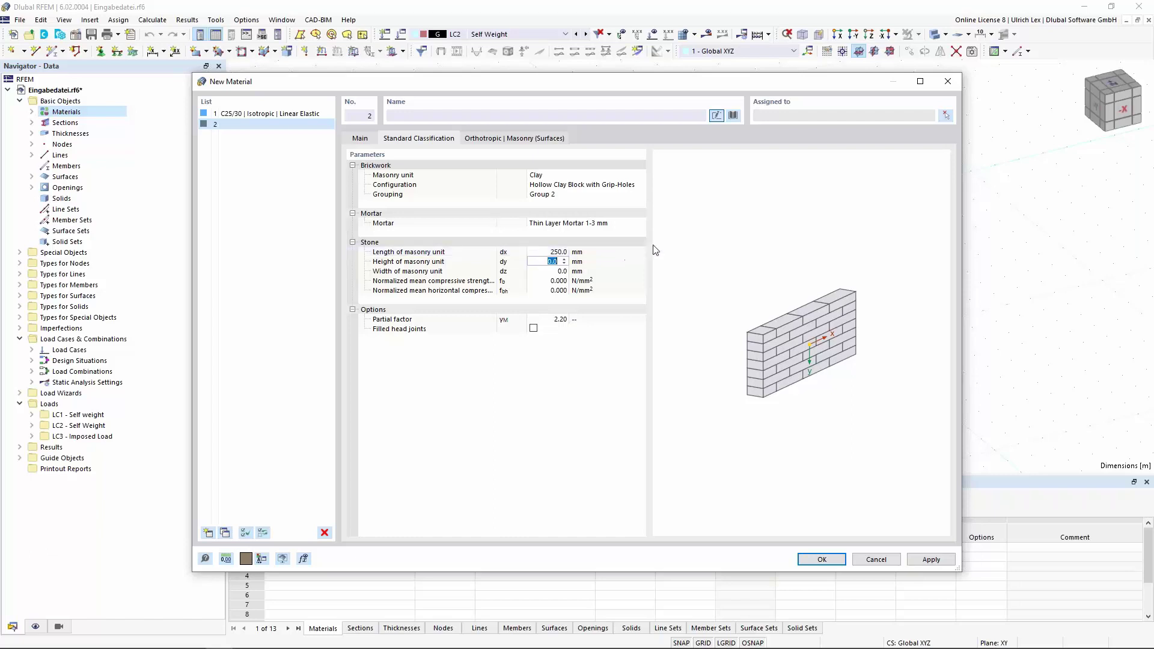
pyautogui.write('249')
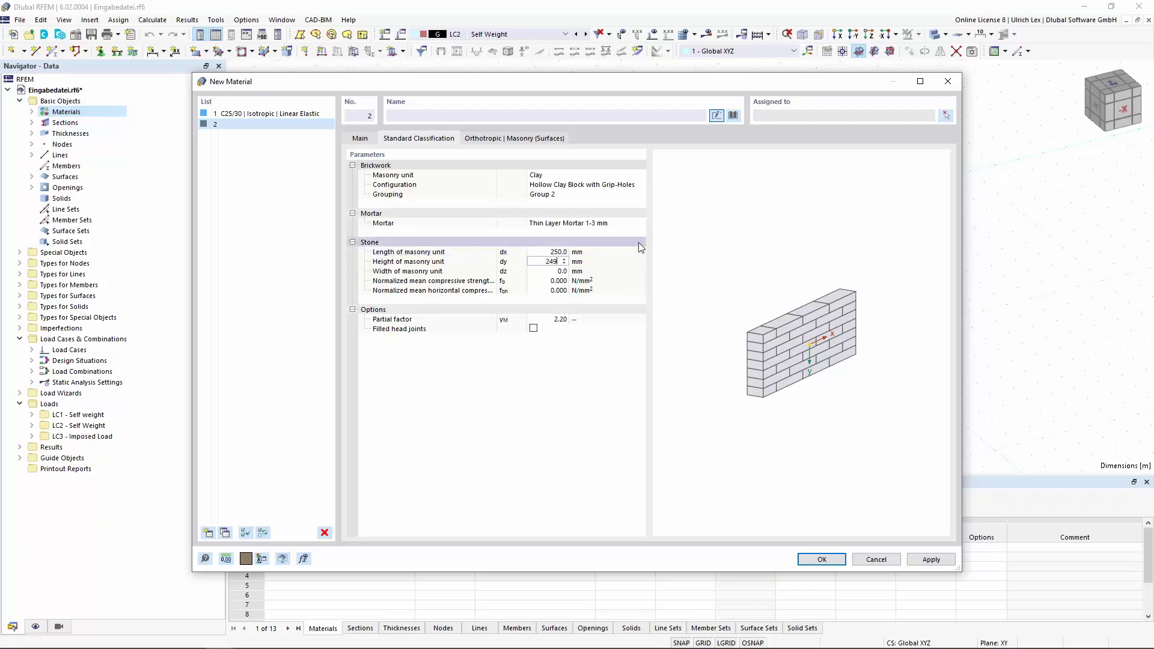
pyautogui.press('Tab')
pyautogui.write('380')
# Step: Set the normalized mean compressive strength to 11.5 N/mm², the horizontal one to 1 N/mm² and the partial factor to 2.00
pyautogui.press('Tab')
pyautogui.write('11,5')
pyautogui.press('Tab')
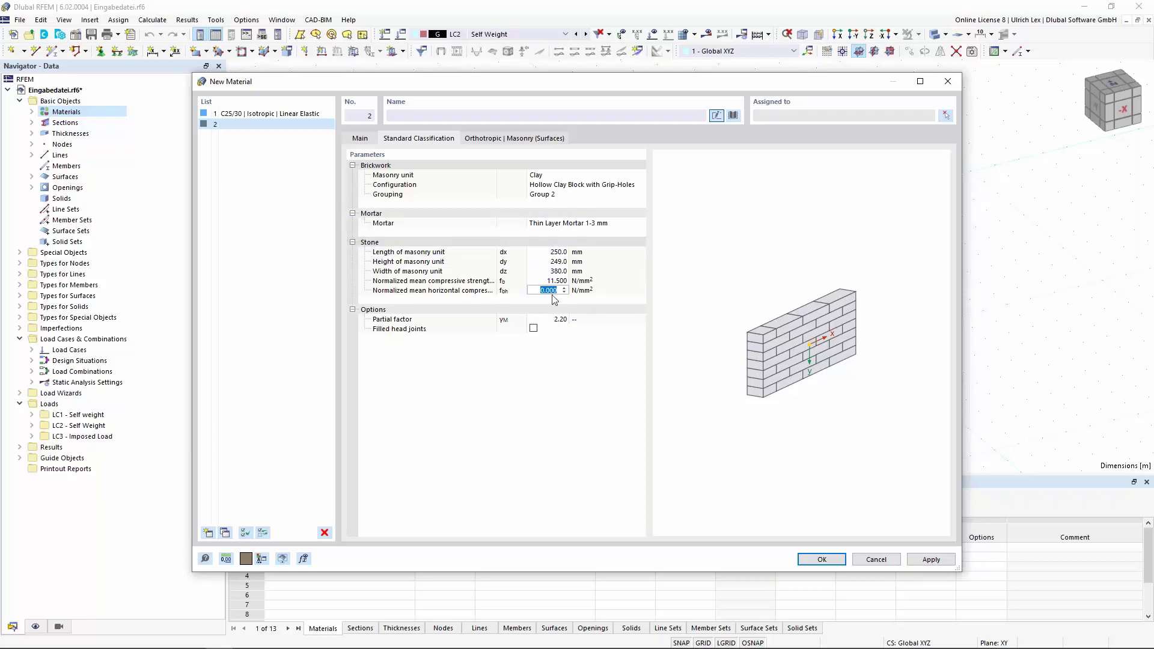
pyautogui.write('1')
pyautogui.press('Tab')
pyautogui.press('Return')
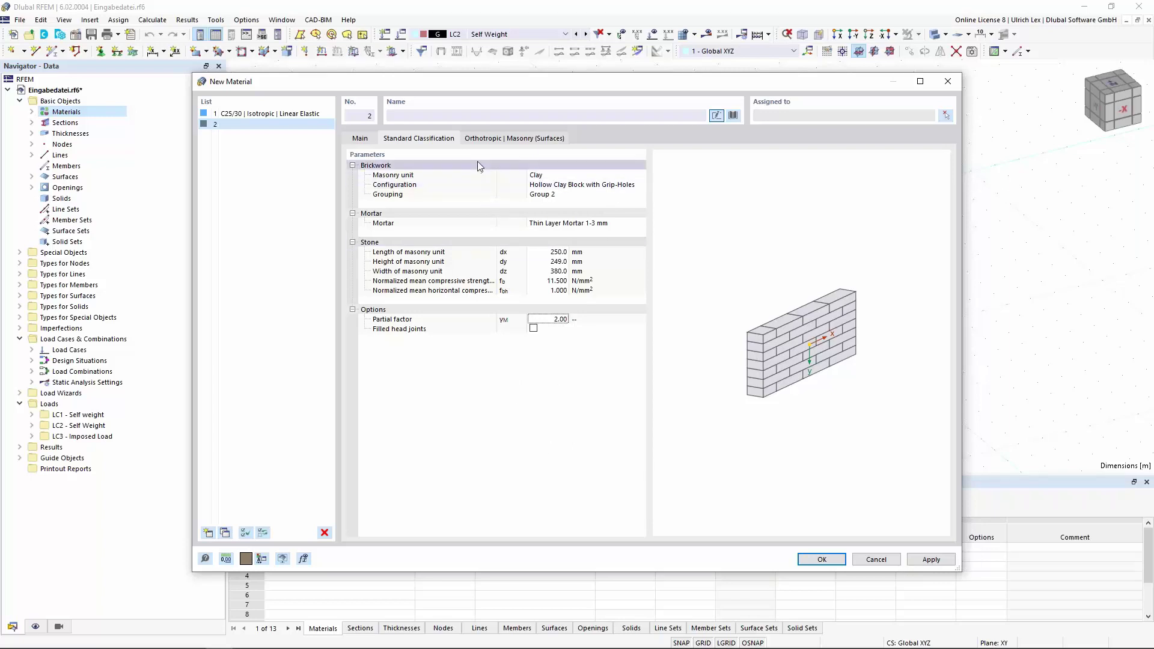
# Step: Review the orthotropic masonry parameters of the new material, from stiffness and strengths to fracture energies and stress contributions
pyautogui.click(498, 141)
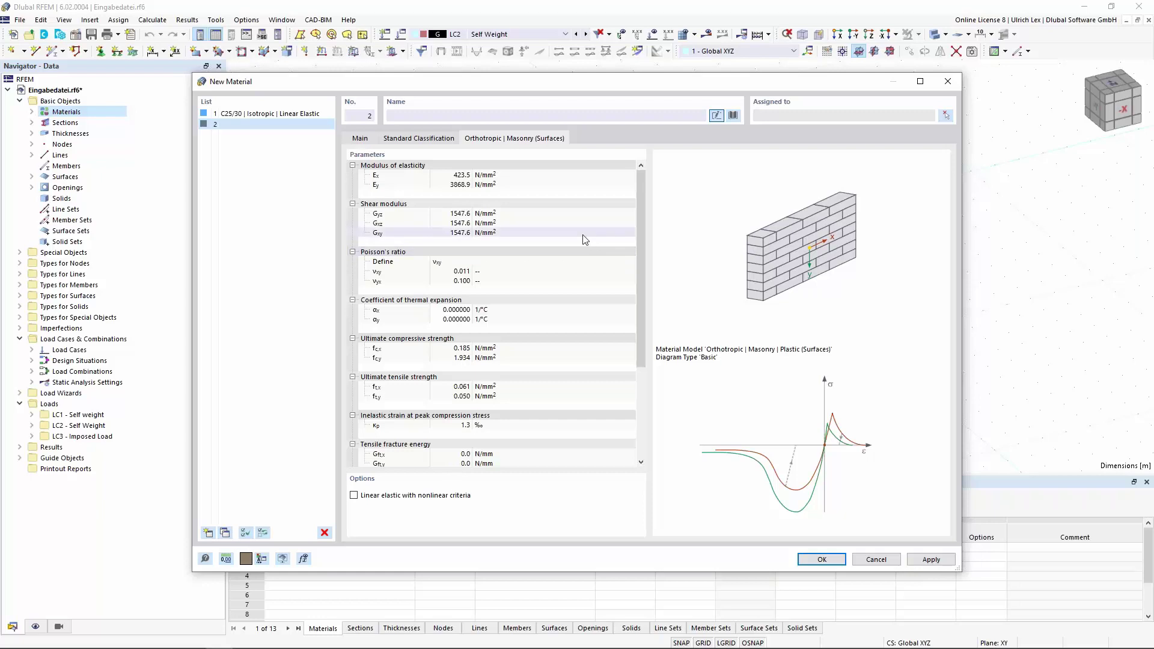
pyautogui.scroll(-2, 490, 253)
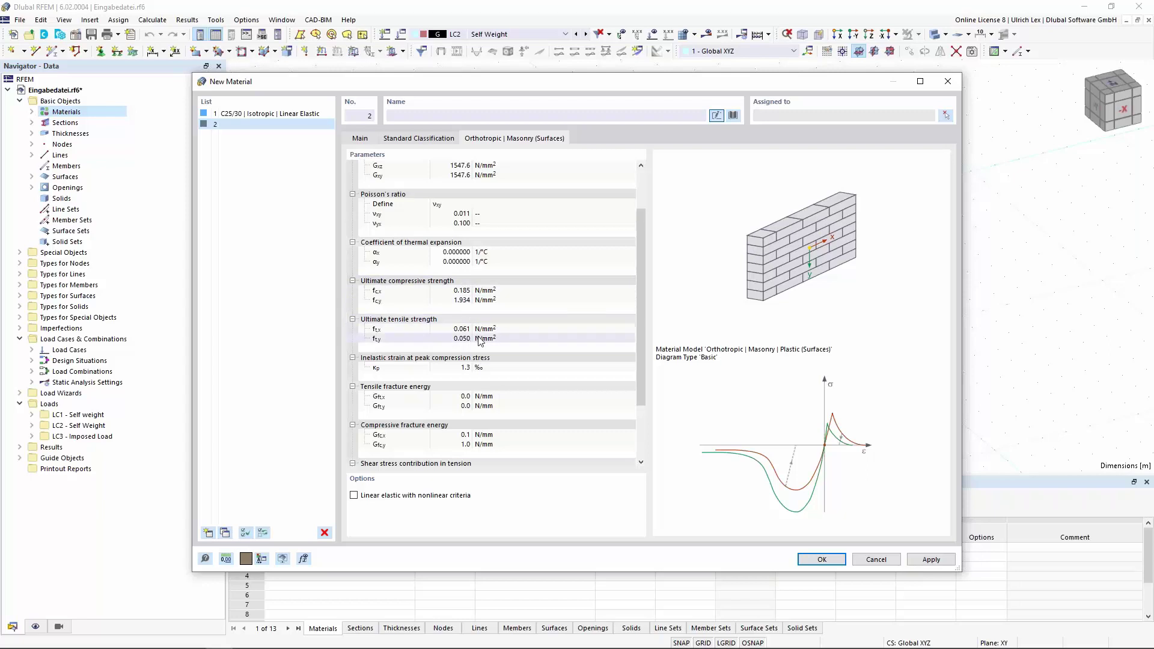
pyautogui.scroll(-2, 538, 336)
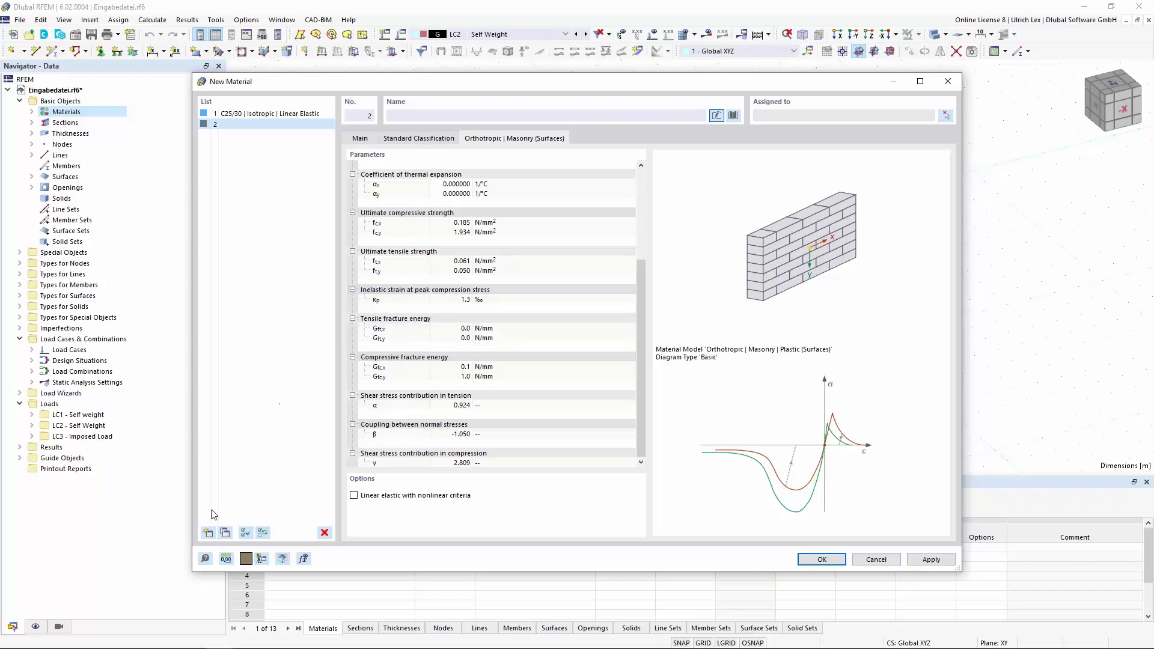
# Step: Create a material by importing Wienerberger Österreich's mortared Porotherm 38 Plan, Thin Layer Mortar 1-3 mm, from the material library, checking its material values first
pyautogui.click(207, 533)
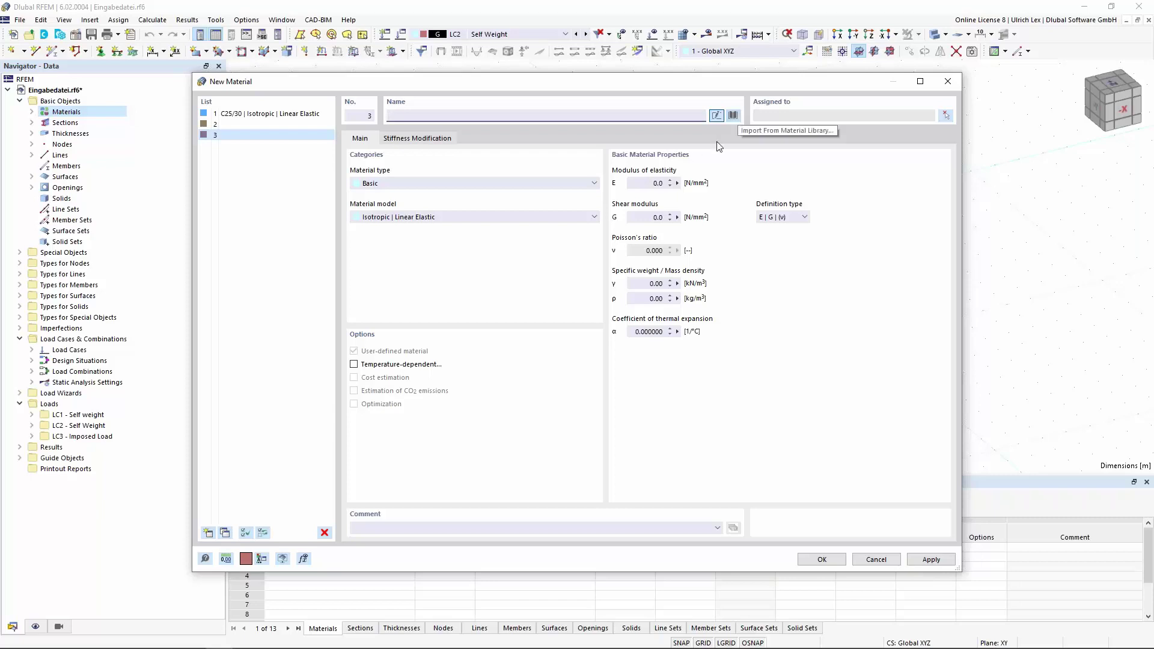
pyautogui.click(733, 115)
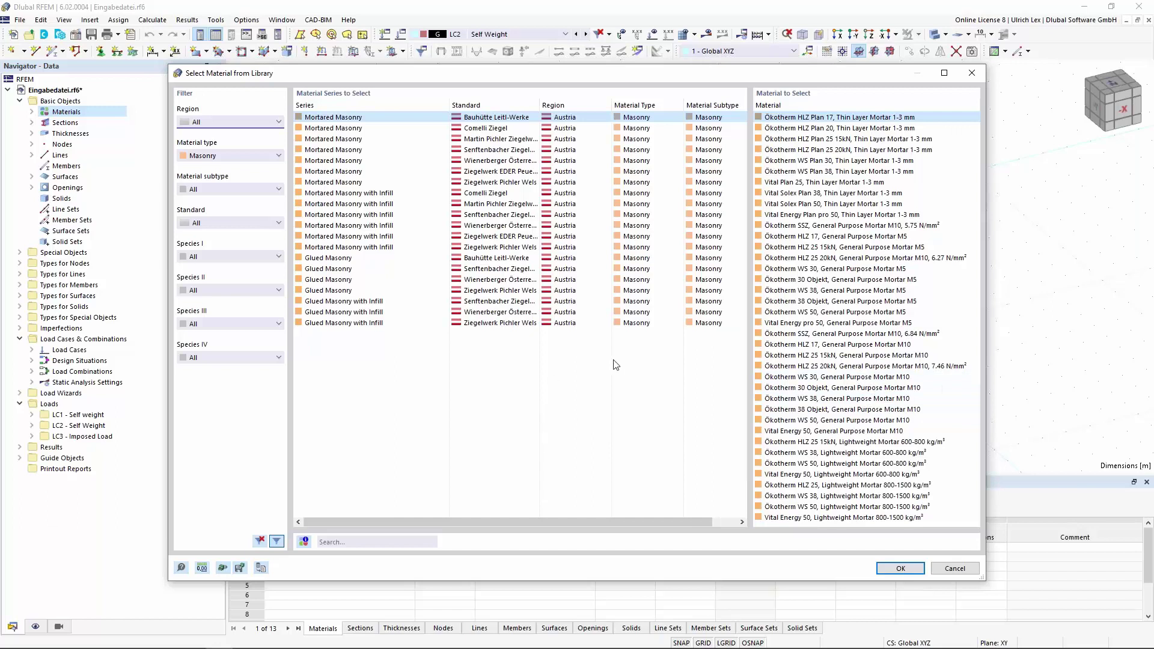
pyautogui.moveTo(623, 74); pyautogui.dragTo(611, 55)
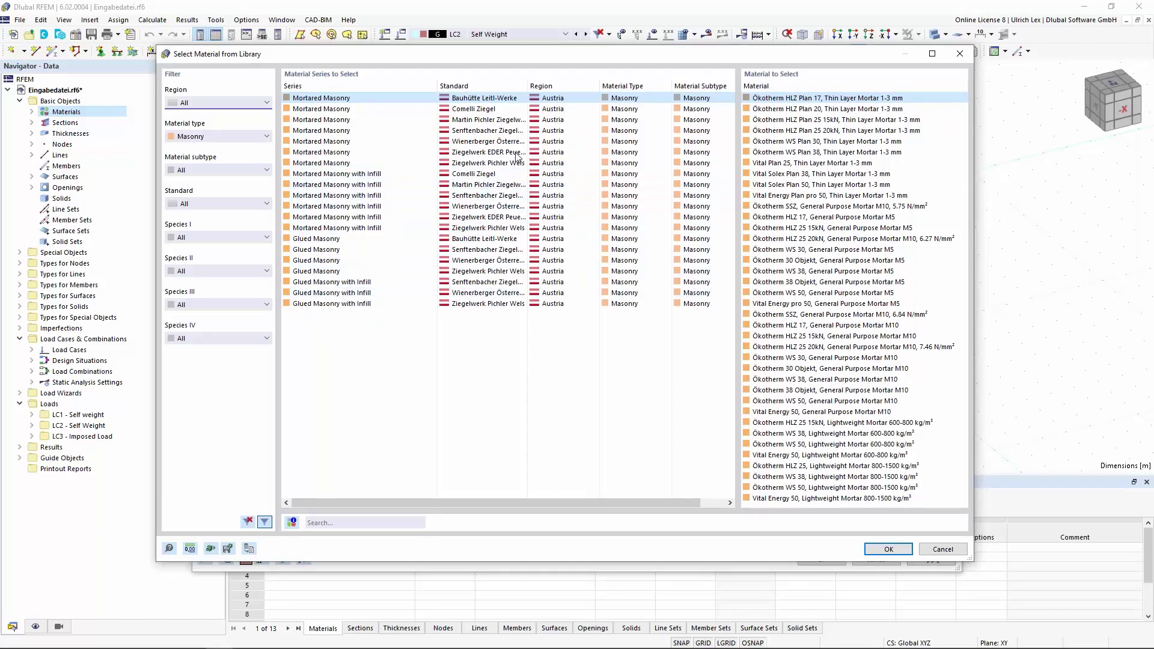
pyautogui.click(437, 143)
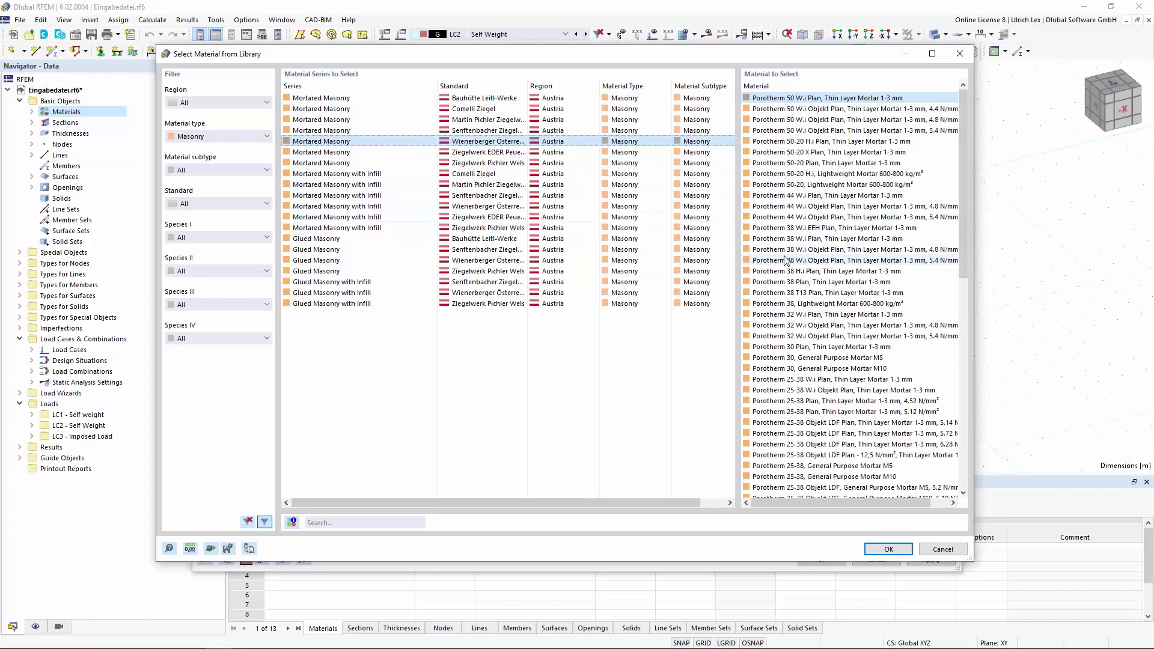
pyautogui.click(840, 284)
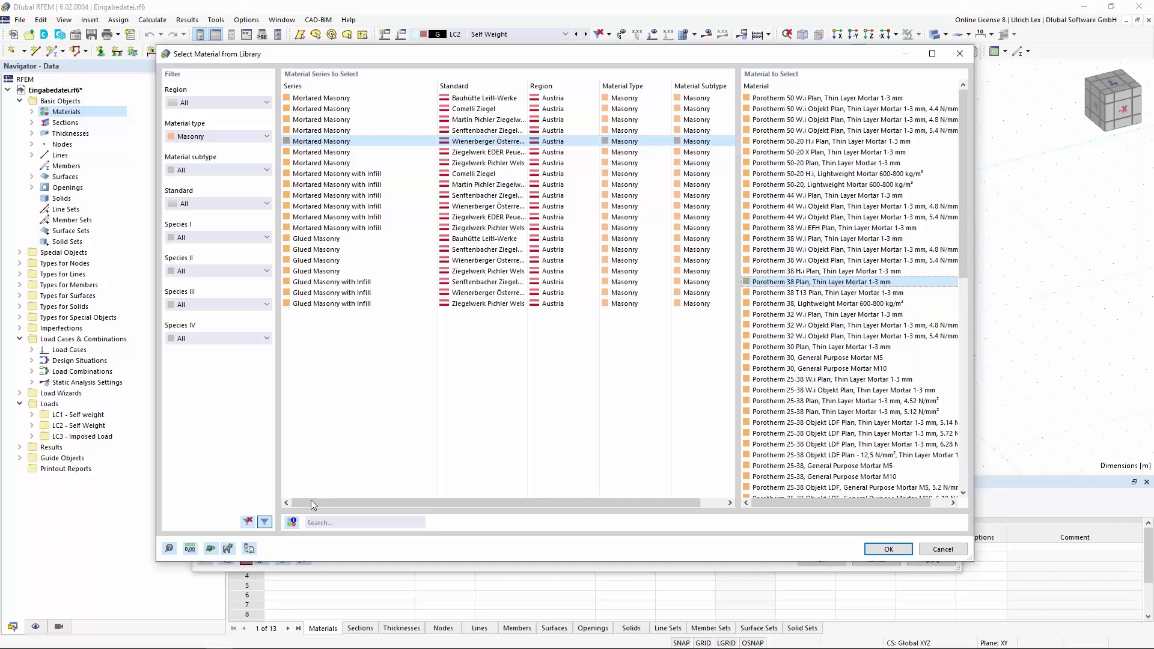
pyautogui.click(292, 522)
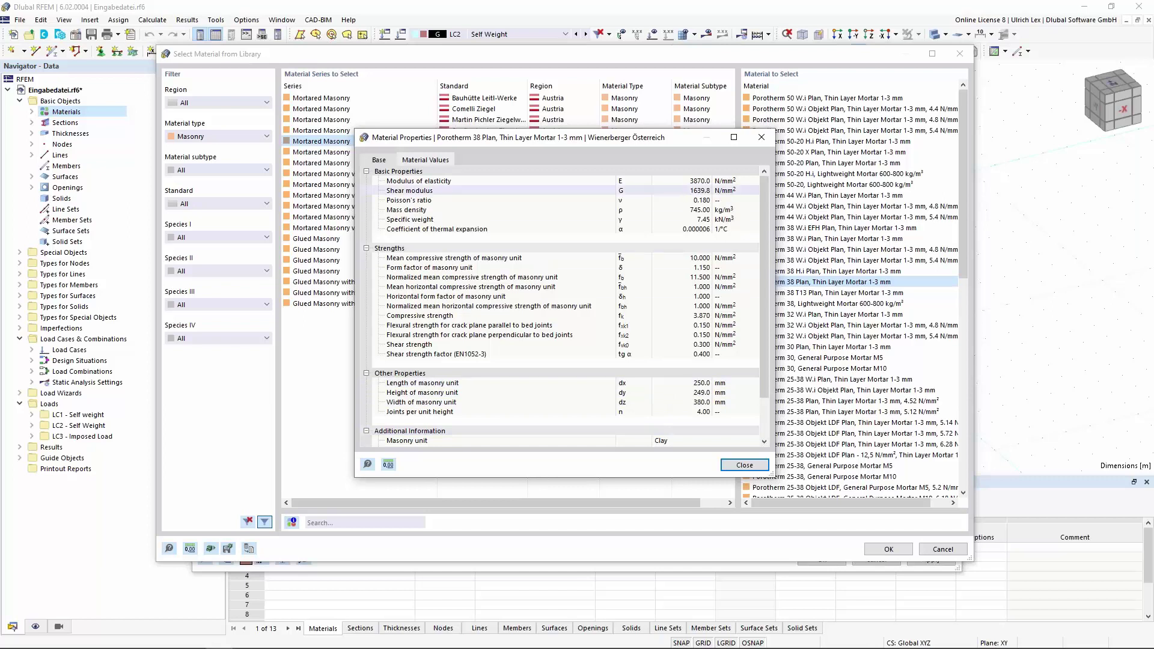
pyautogui.moveTo(763, 345); pyautogui.dragTo(763, 366)
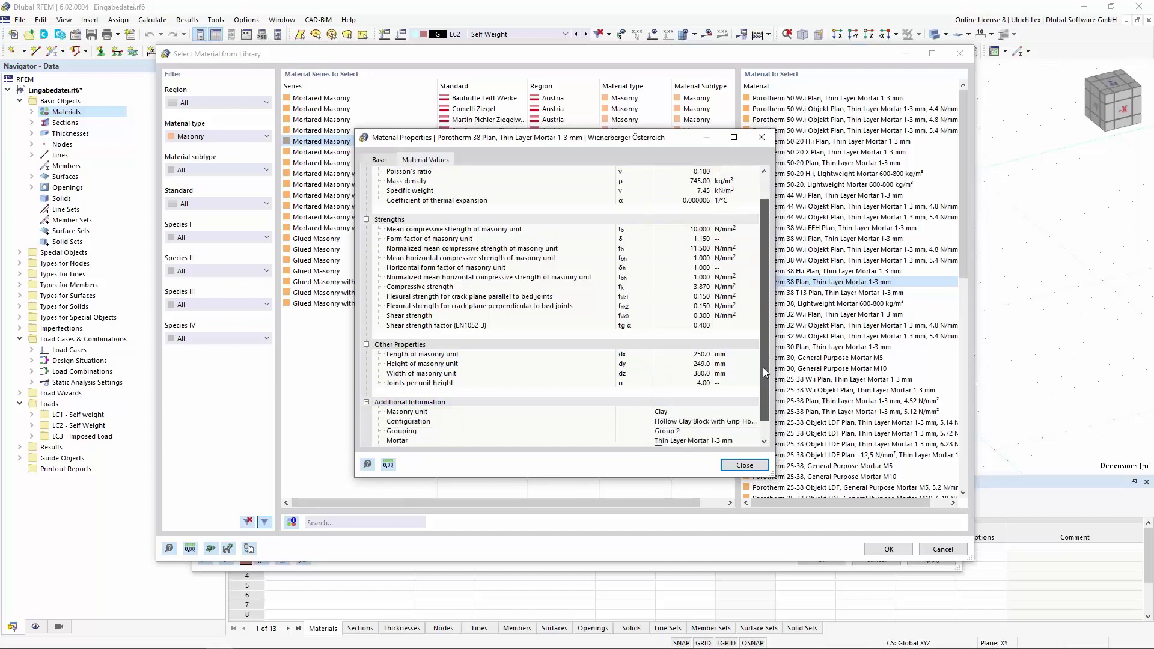
pyautogui.click(749, 465)
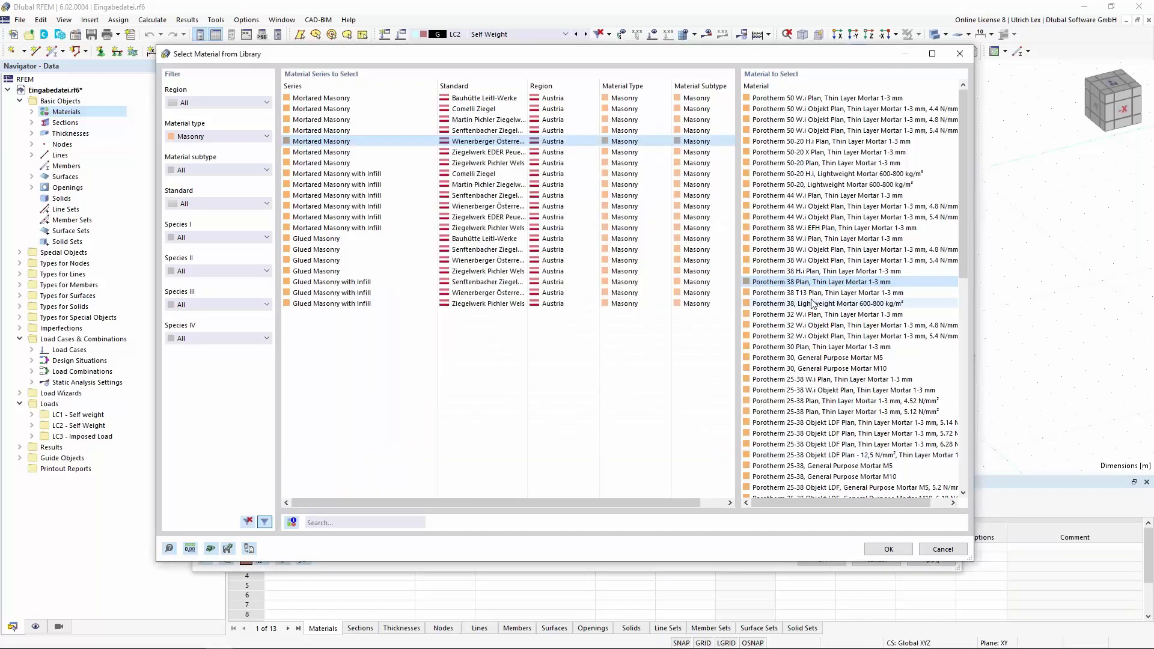
pyautogui.doubleClick(822, 282)
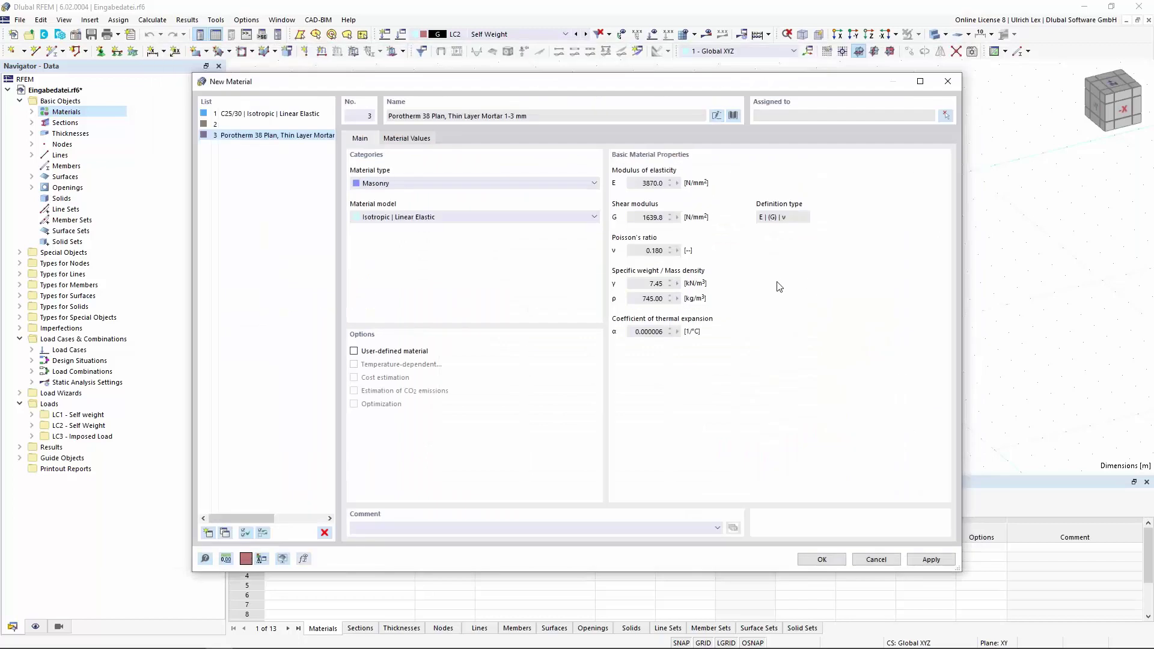
# Step: Set the Porotherm 38 Plan material's model to Orthotropic | Masonry | Plastic (Surfaces) and its partial factor to 2.00
pyautogui.click(451, 219)
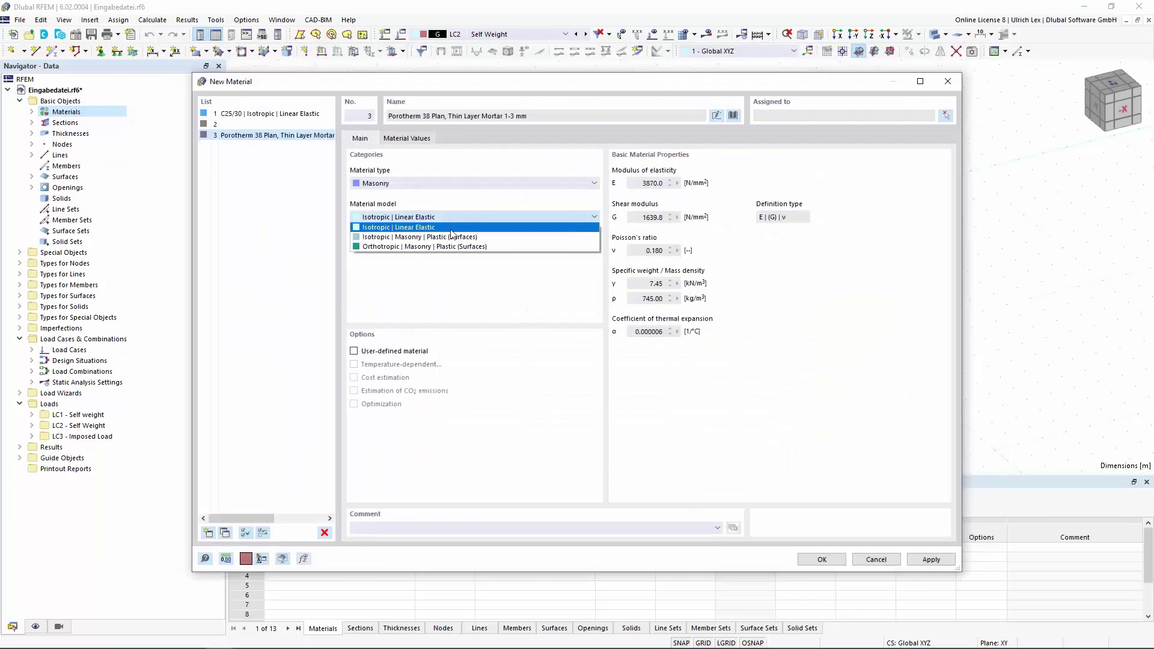
pyautogui.click(473, 253)
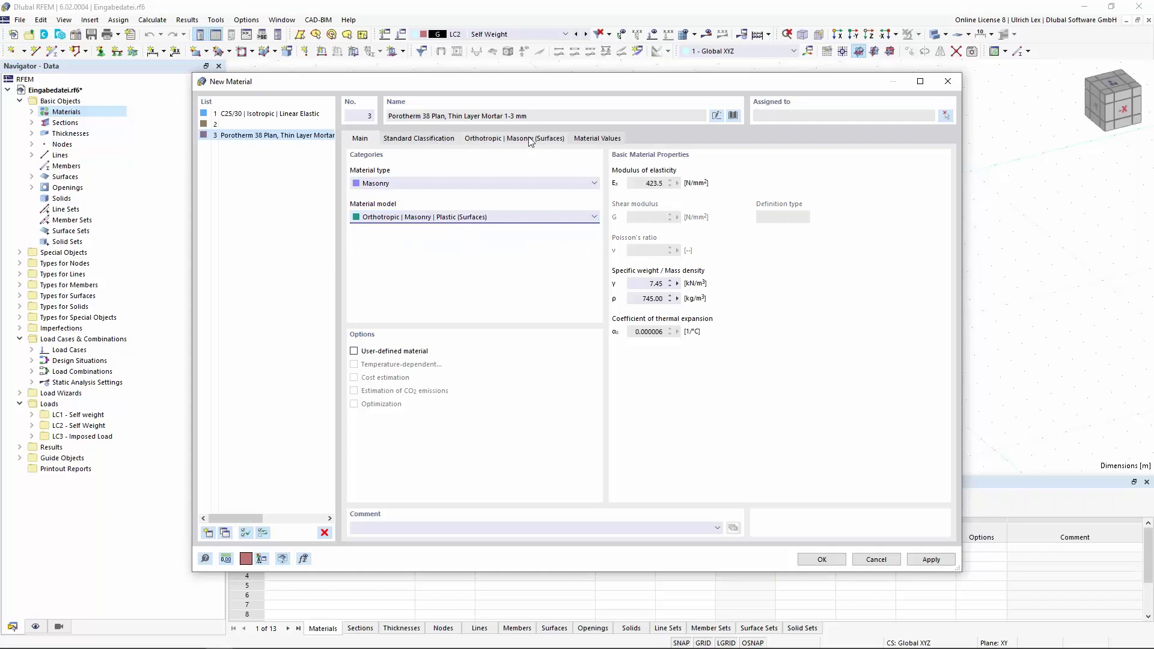
pyautogui.click(437, 142)
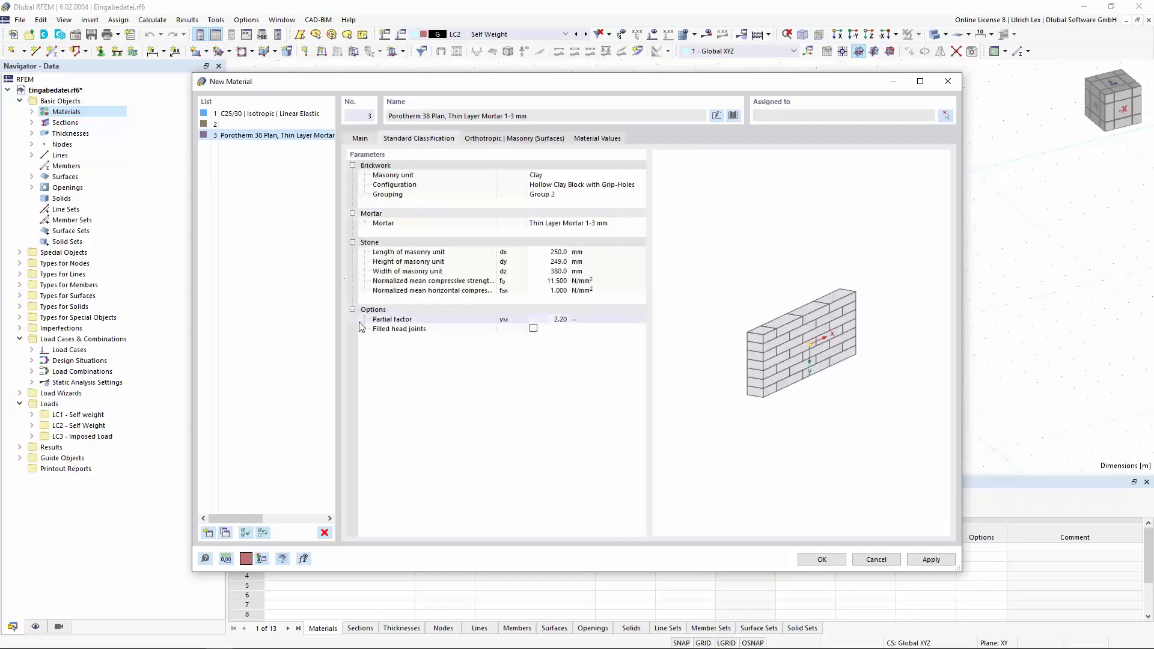
pyautogui.click(557, 323)
pyautogui.write('2')
pyautogui.press('Return')
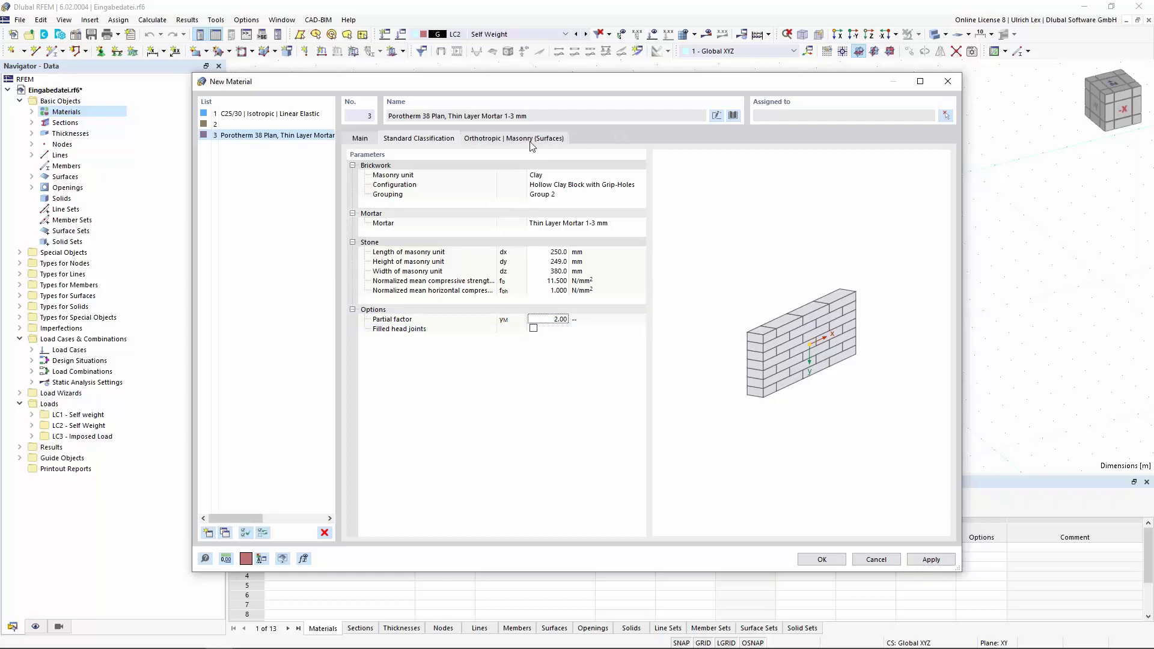
pyautogui.click(532, 140)
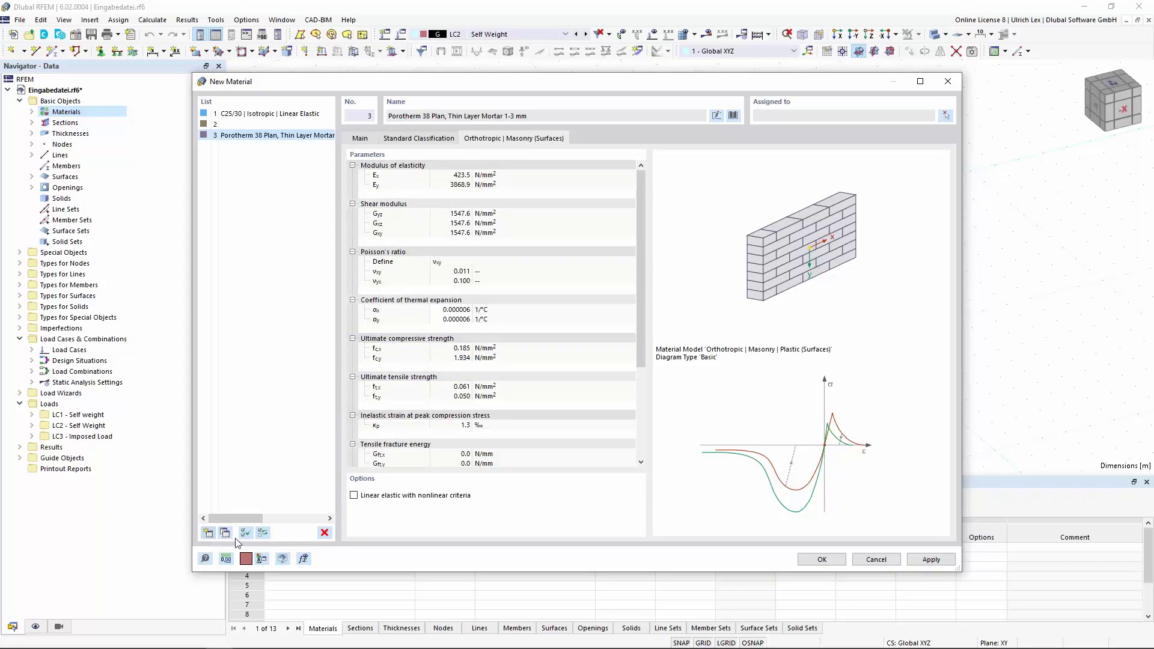
# Step: Add another material from Wienerberger Österreich's mortared masonry series, Porotherm 25-38 Plan, Thin Layer Mortar 1-3 mm, 4.52 N/mm², and save the materials
pyautogui.click(208, 533)
pyautogui.click(733, 115)
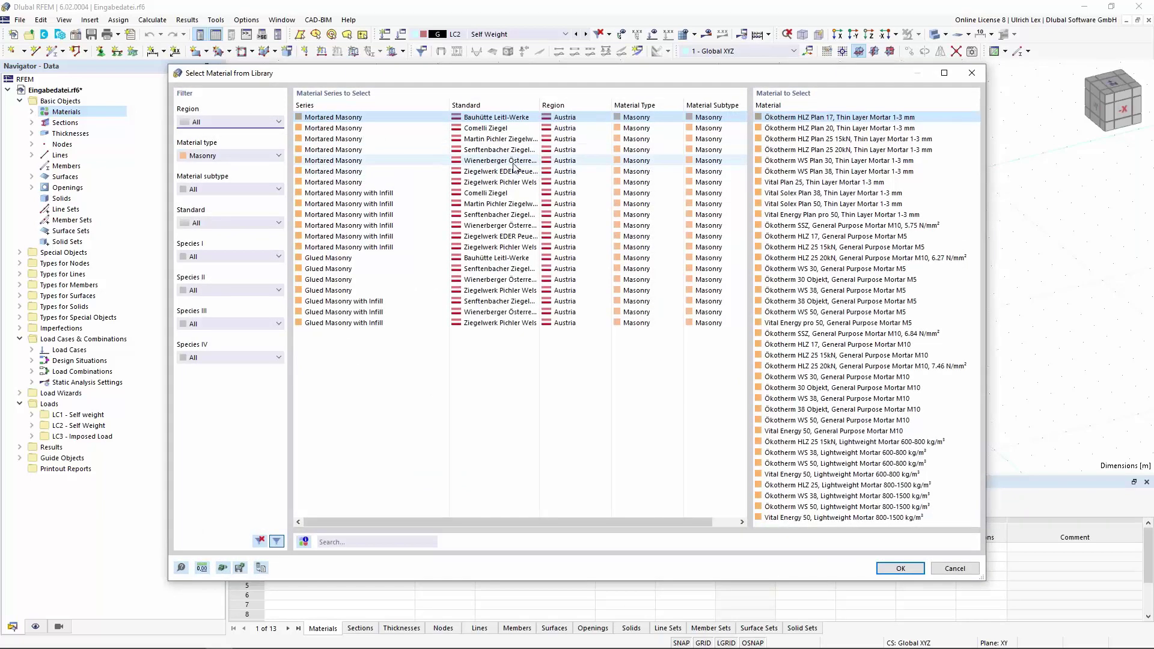
pyautogui.click(498, 162)
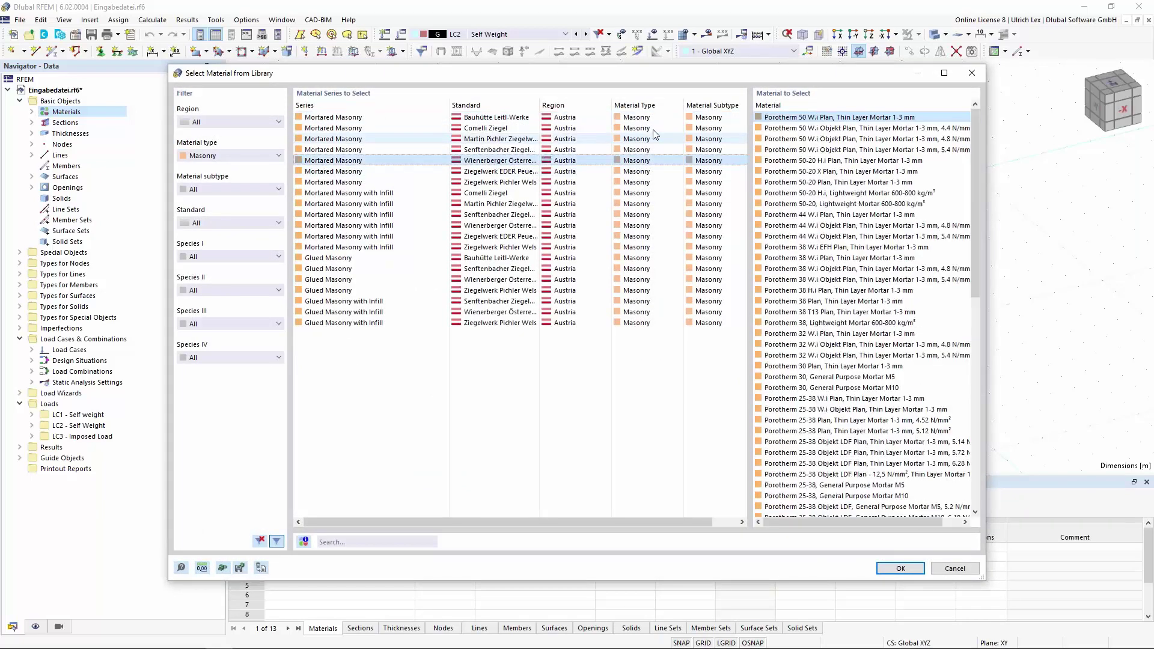
pyautogui.scroll(-1, 839, 445)
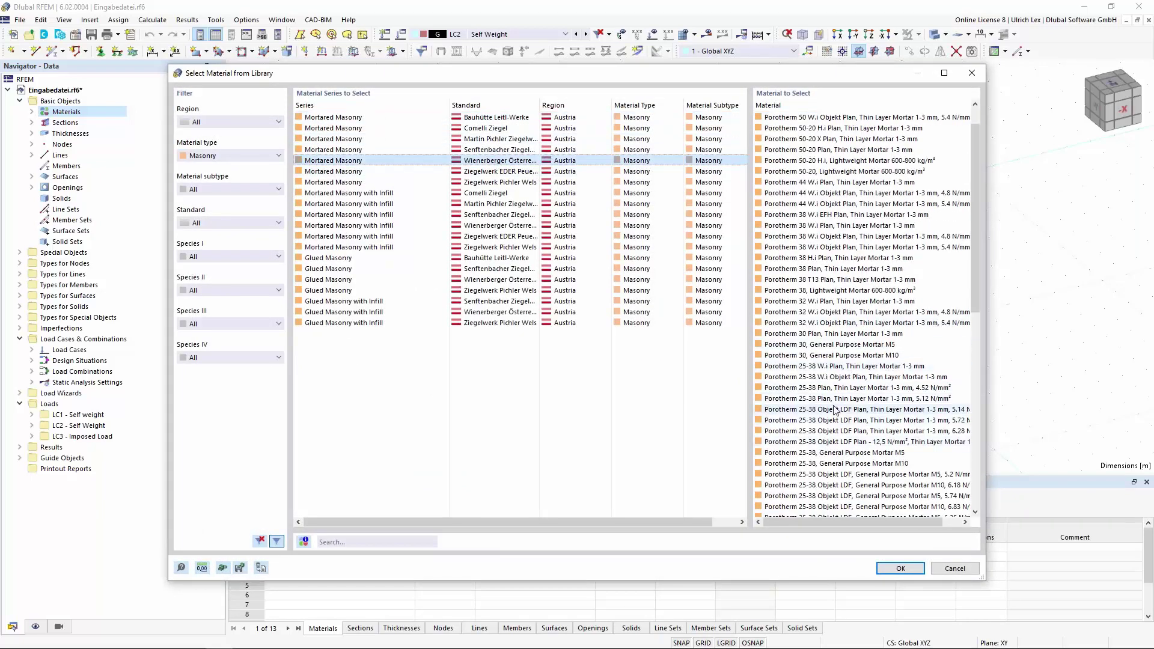
pyautogui.click(865, 388)
pyautogui.doubleClick(874, 389)
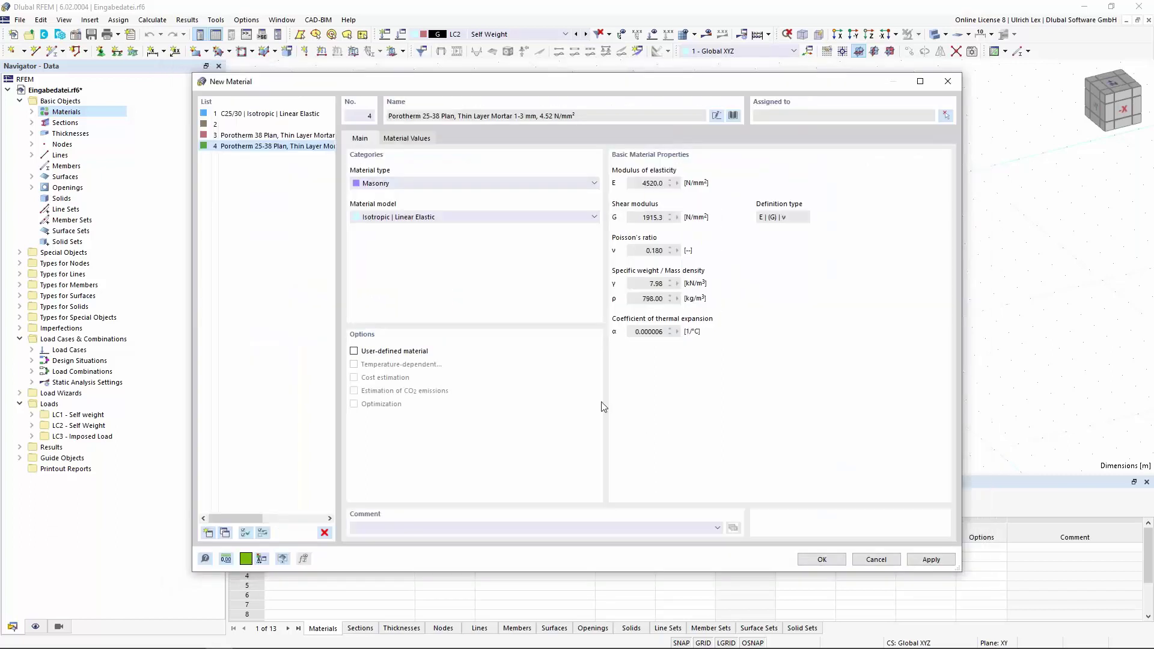
pyautogui.click(821, 560)
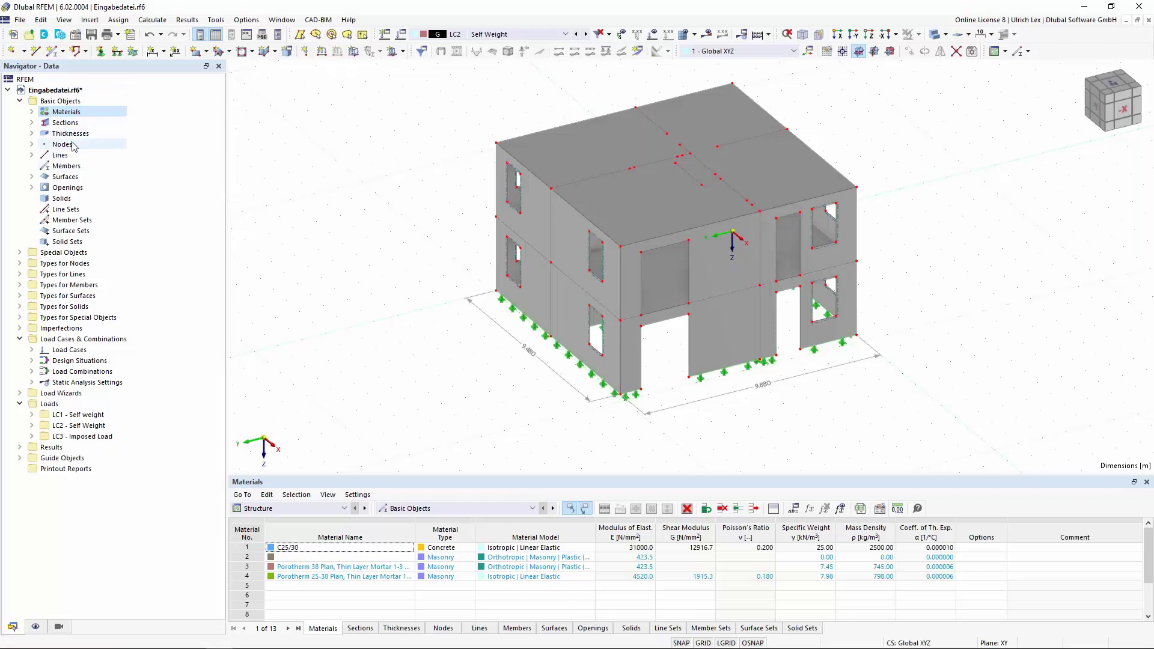
# Step: Create a uniform thickness of 380 mm with the Porotherm 38 Plan, Thin Layer Mortar 1-3 mm material
pyautogui.click(32, 134)
pyautogui.rightClick(80, 135)
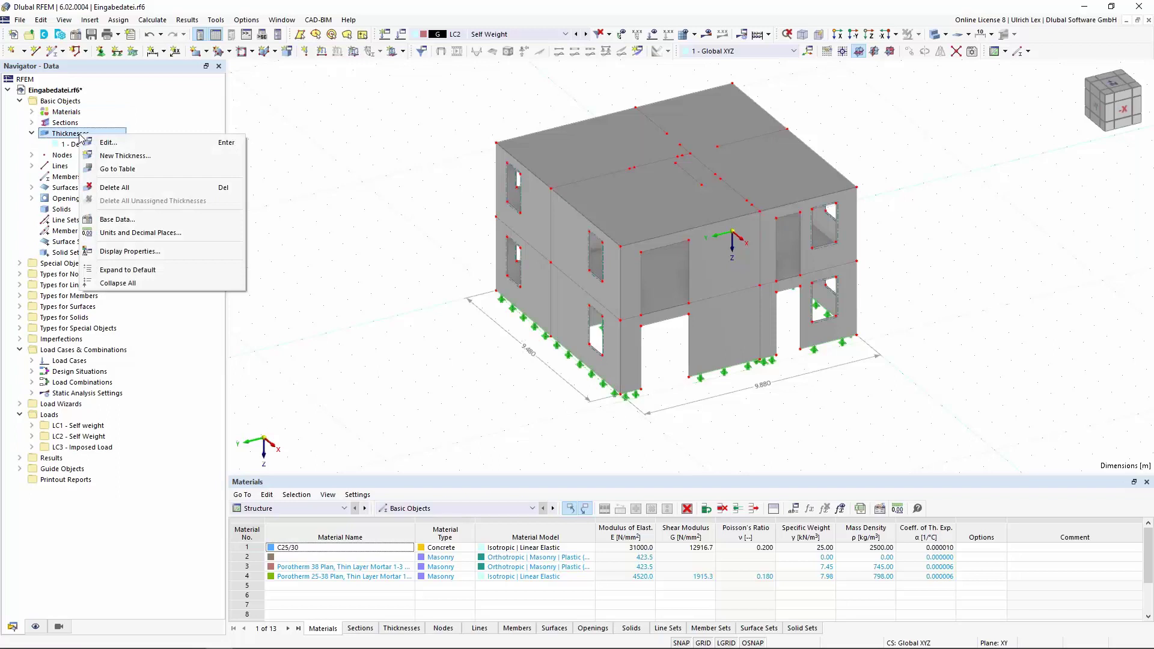
pyautogui.click(114, 156)
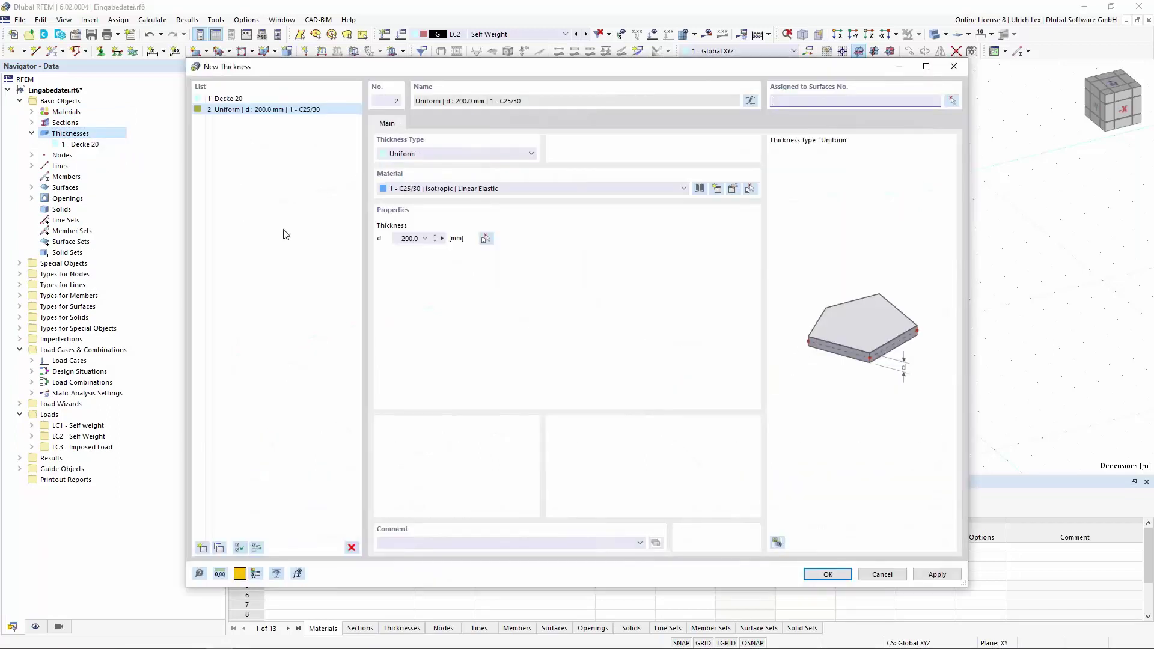
pyautogui.click(494, 189)
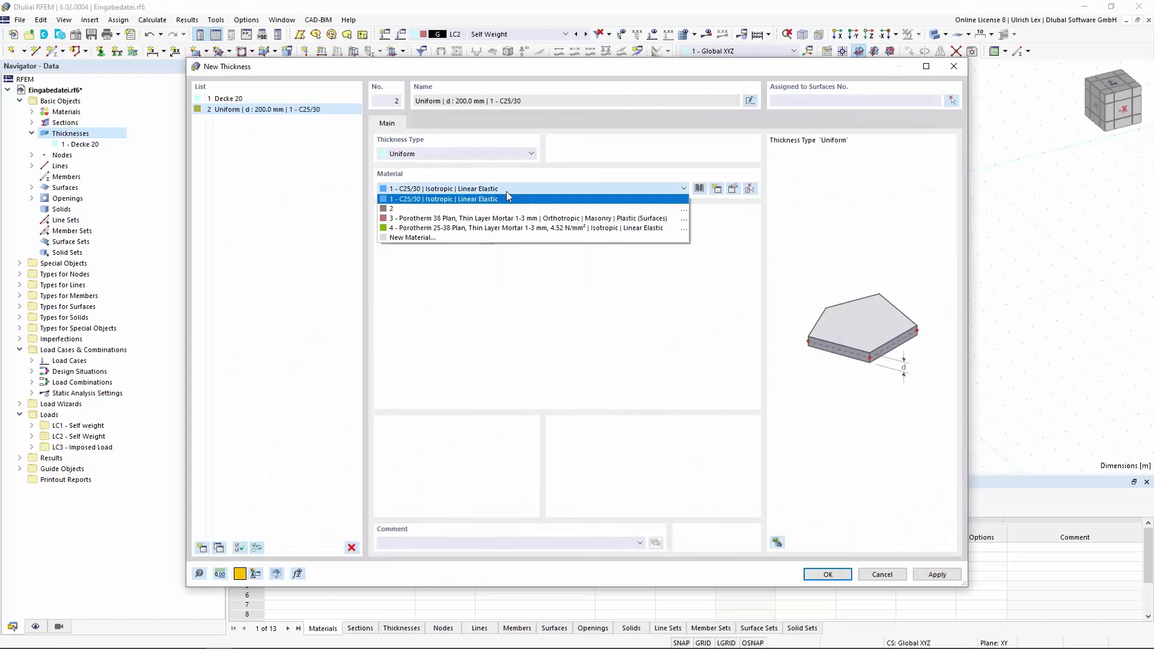
pyautogui.click(490, 219)
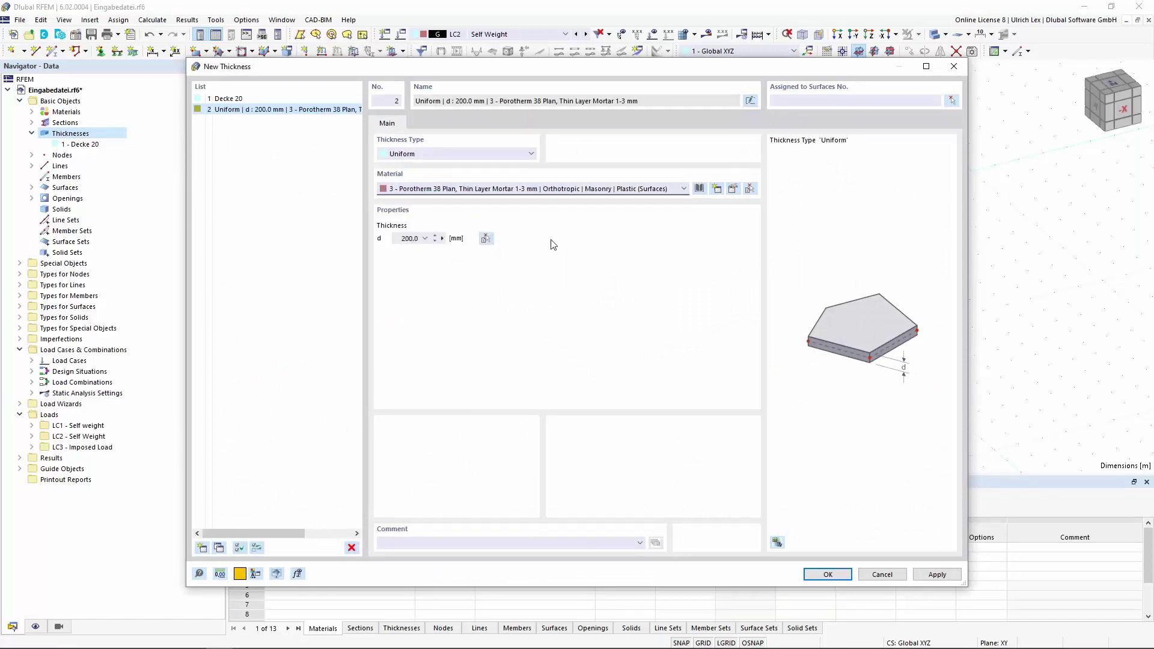
pyautogui.moveTo(399, 241); pyautogui.dragTo(424, 241)
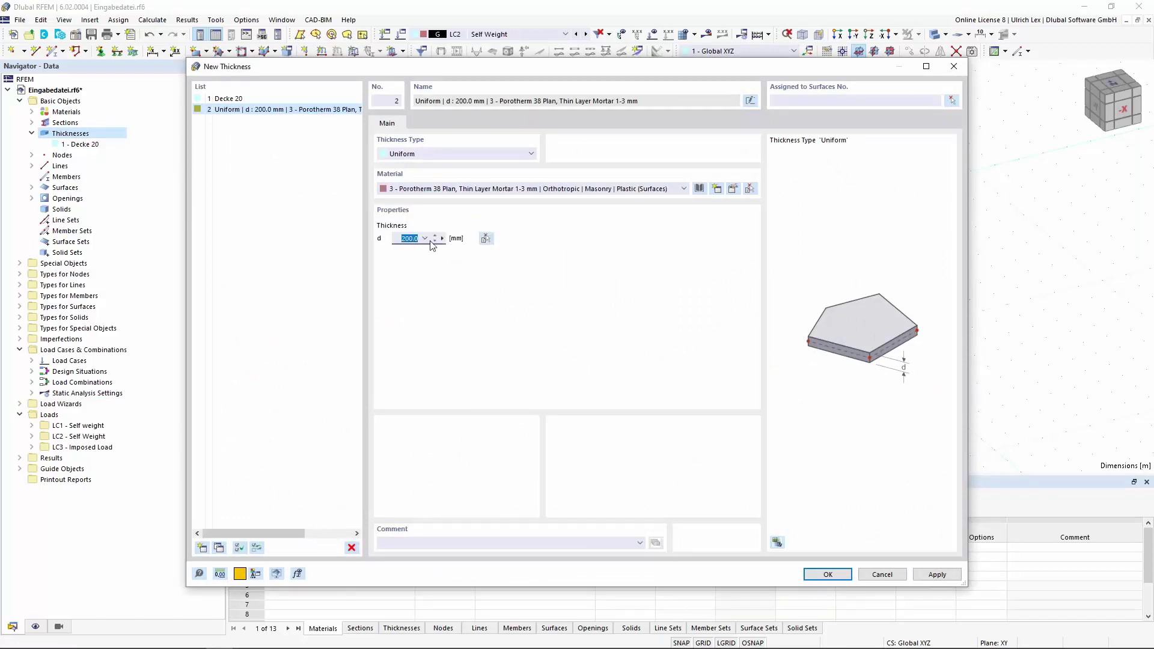
pyautogui.write('380')
pyautogui.click(286, 297)
# Step: Add a second uniform thickness of 250 mm with the Porotherm 25-38 Plan, 4.52 N/mm² material and save the new thicknesses
pyautogui.click(203, 549)
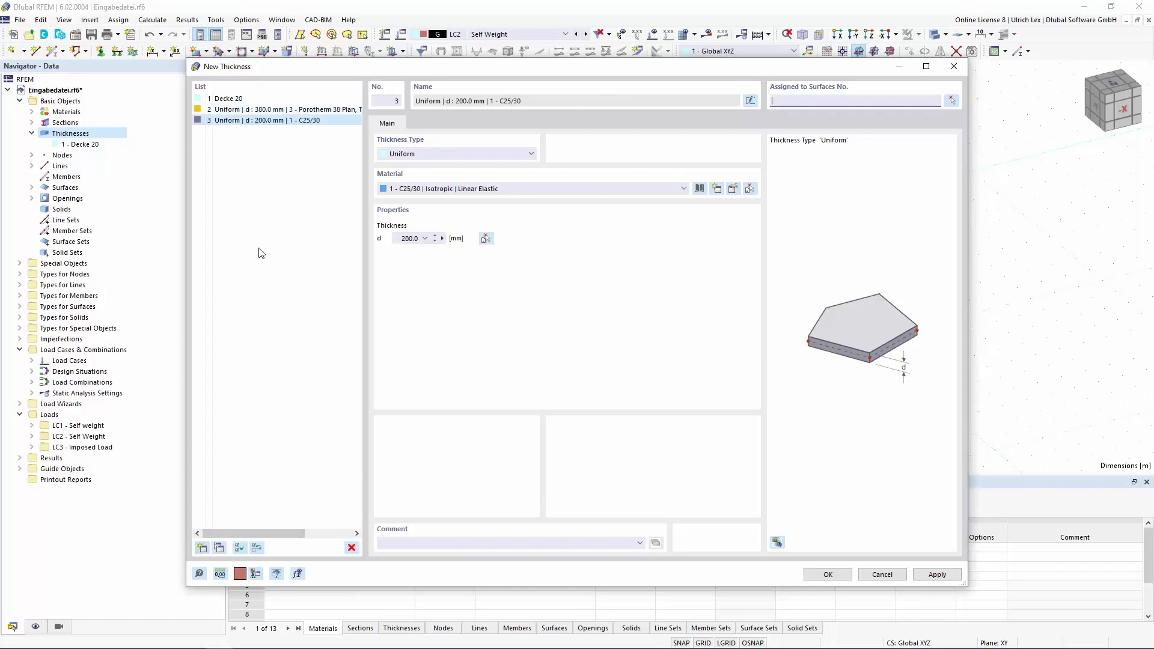
pyautogui.click(517, 188)
pyautogui.click(463, 231)
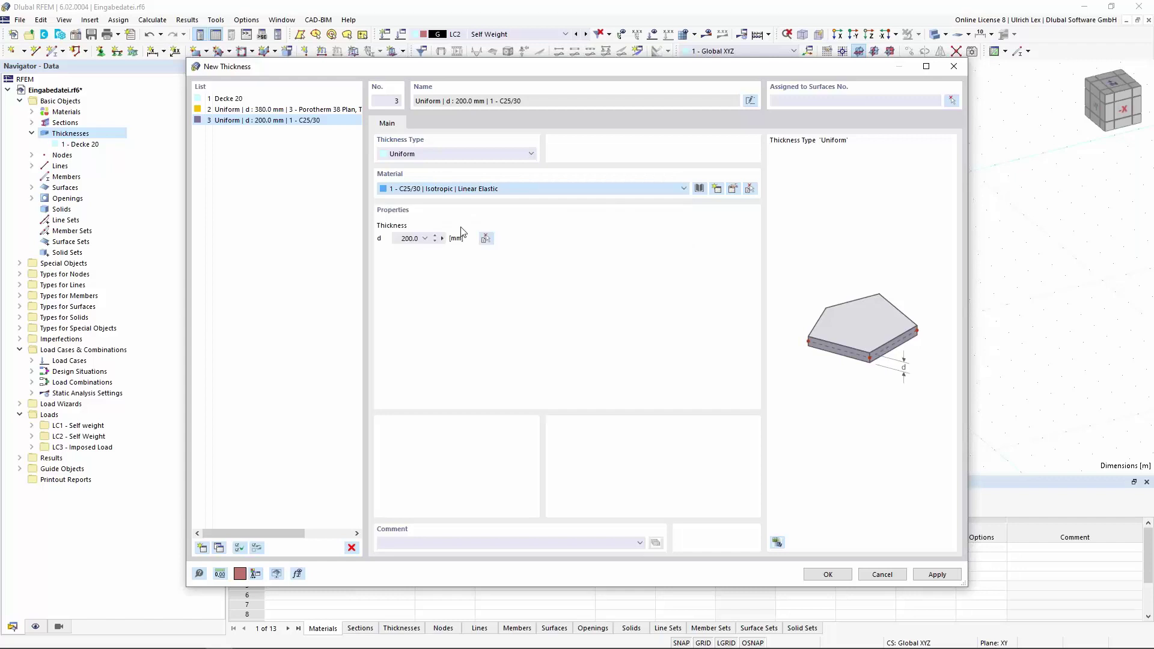
pyautogui.moveTo(399, 240); pyautogui.dragTo(419, 239)
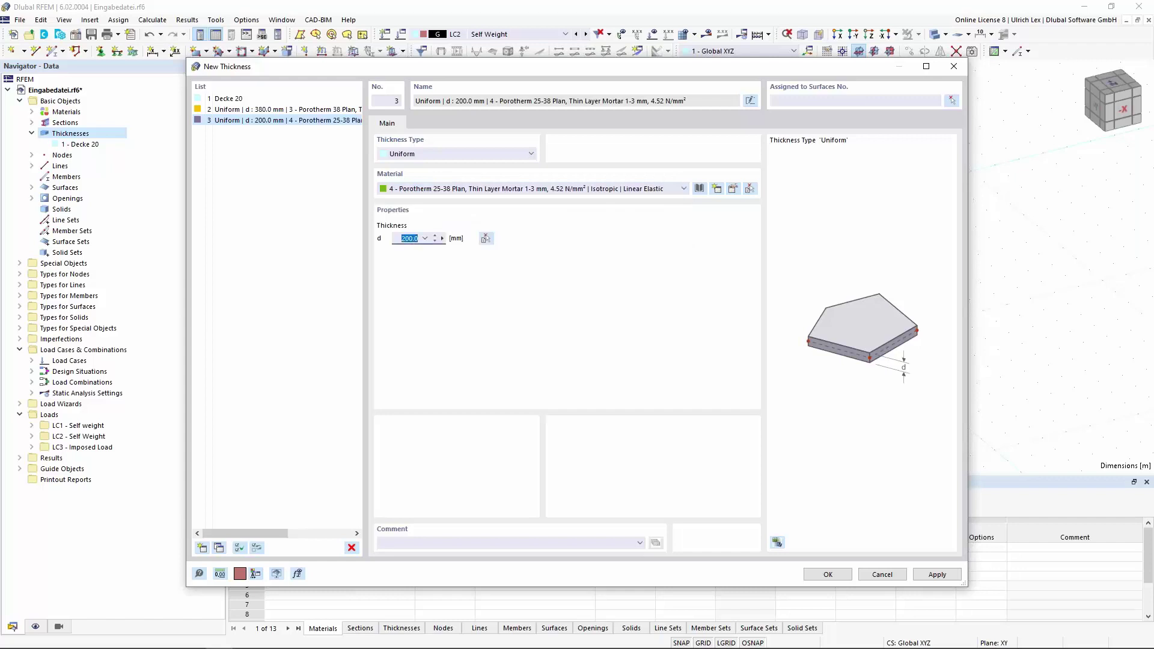
pyautogui.write('20')
pyautogui.click(828, 575)
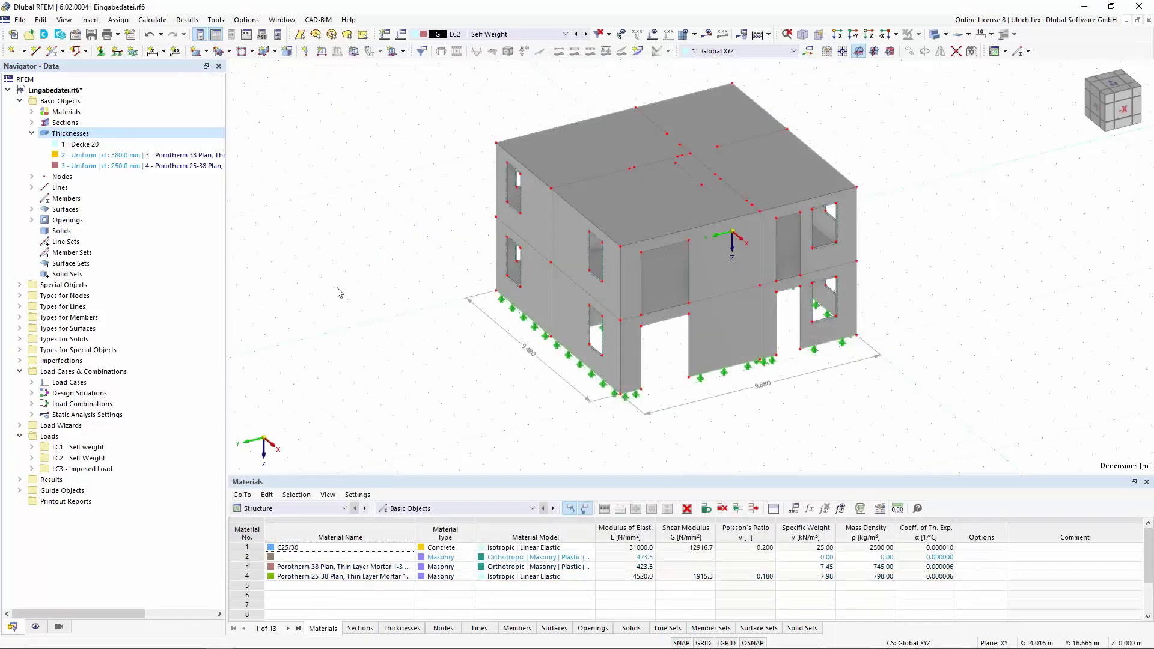
# Step: Activate the visibilities so that only the OS1 - Outer Wall object selection is displayed in the model
pyautogui.scroll(-1, 395, 278)
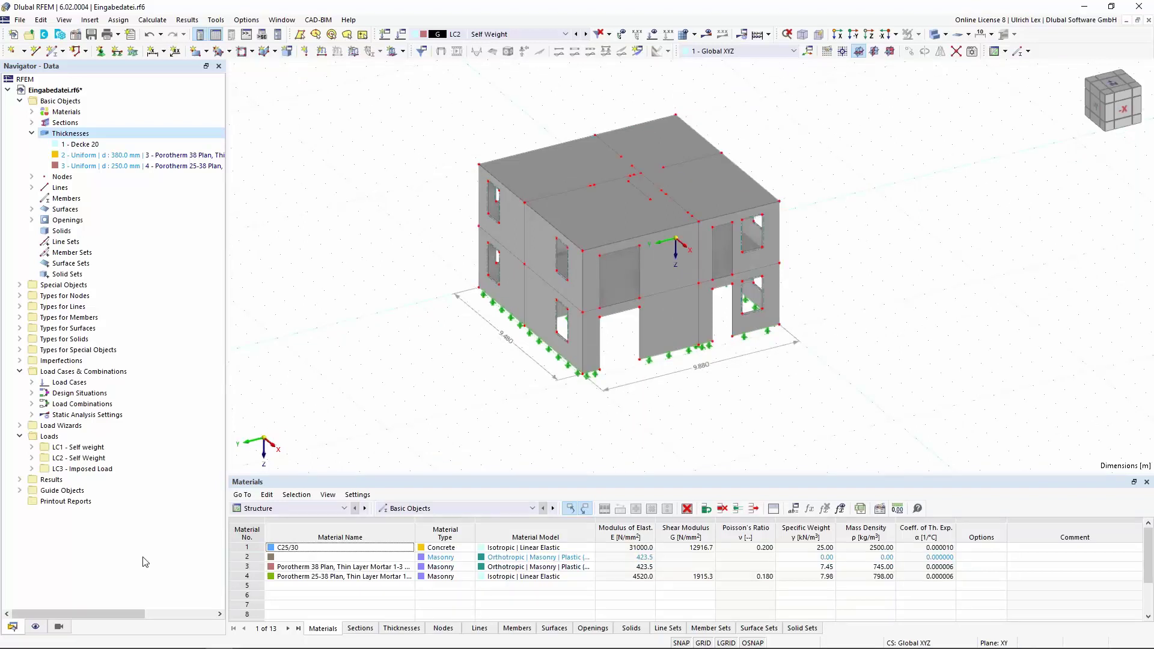
pyautogui.click(60, 628)
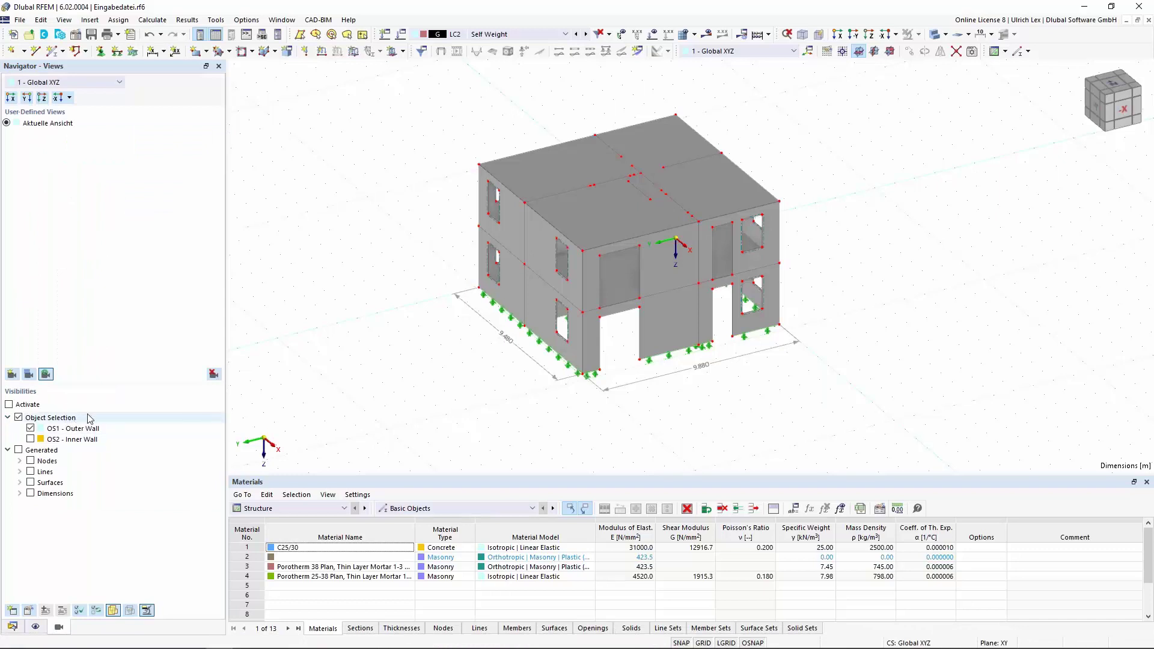
pyautogui.click(9, 404)
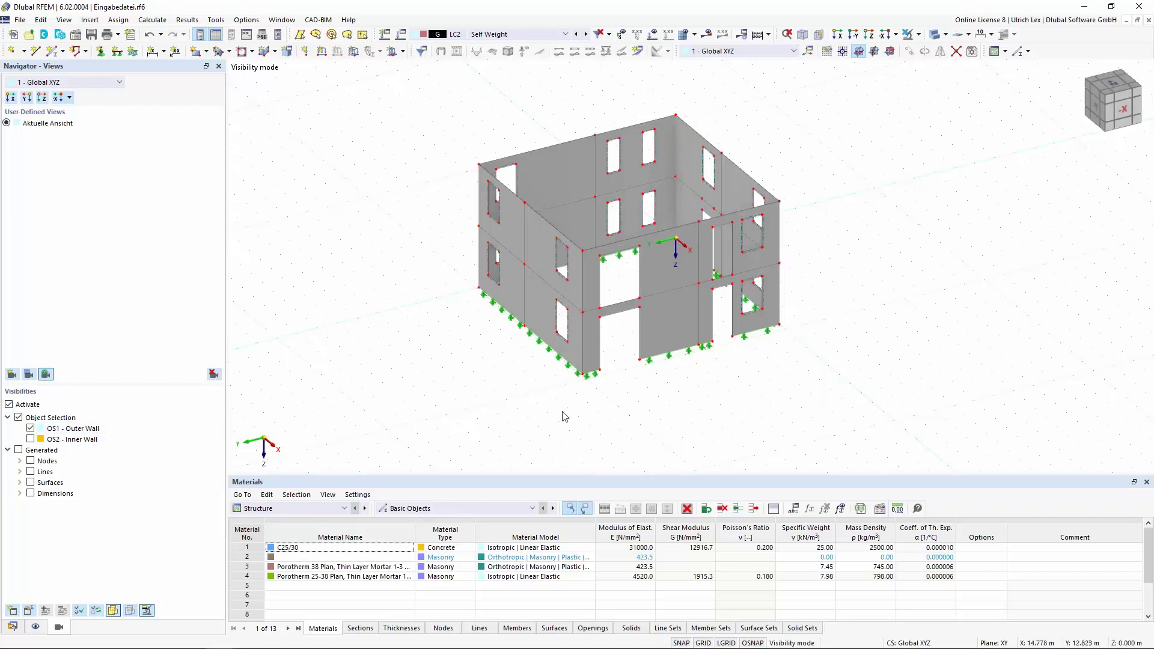
pyautogui.moveTo(382, 98); pyautogui.dragTo(892, 424)
pyautogui.scroll(5, 665, 252)
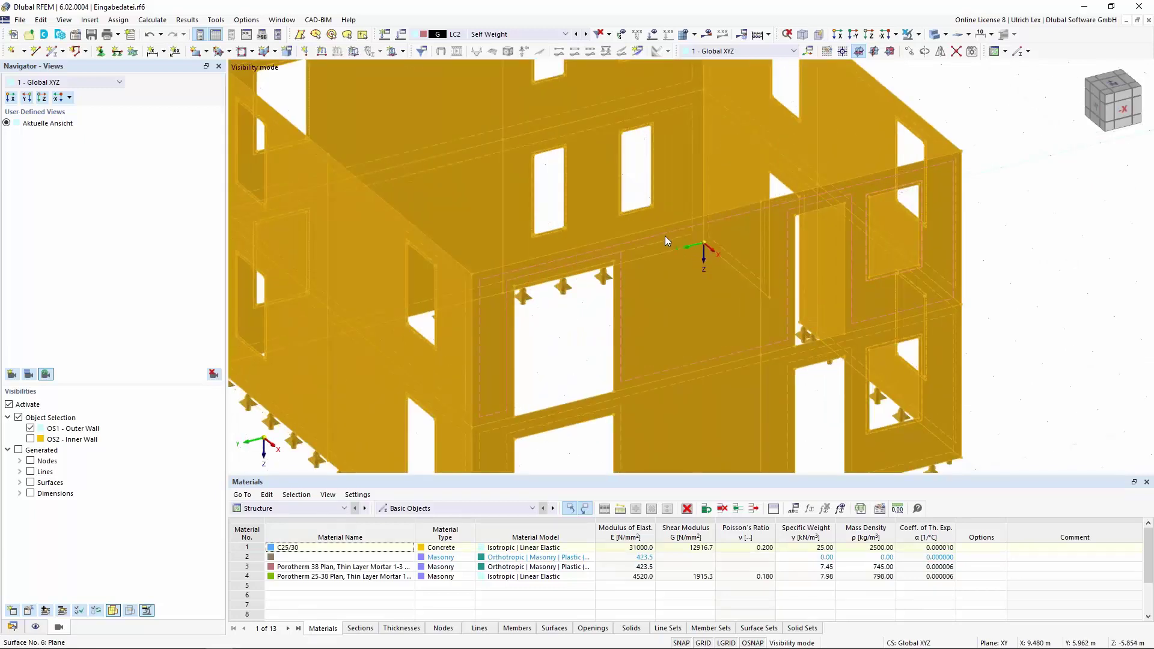
pyautogui.rightClick(668, 235)
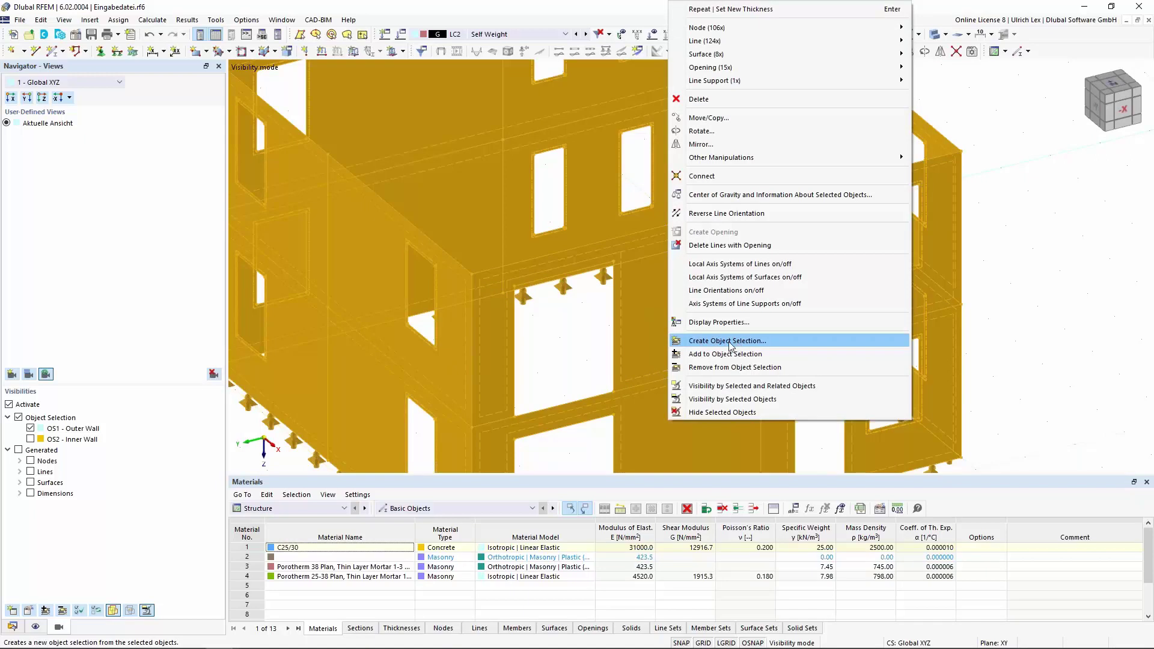
pyautogui.click(1036, 321)
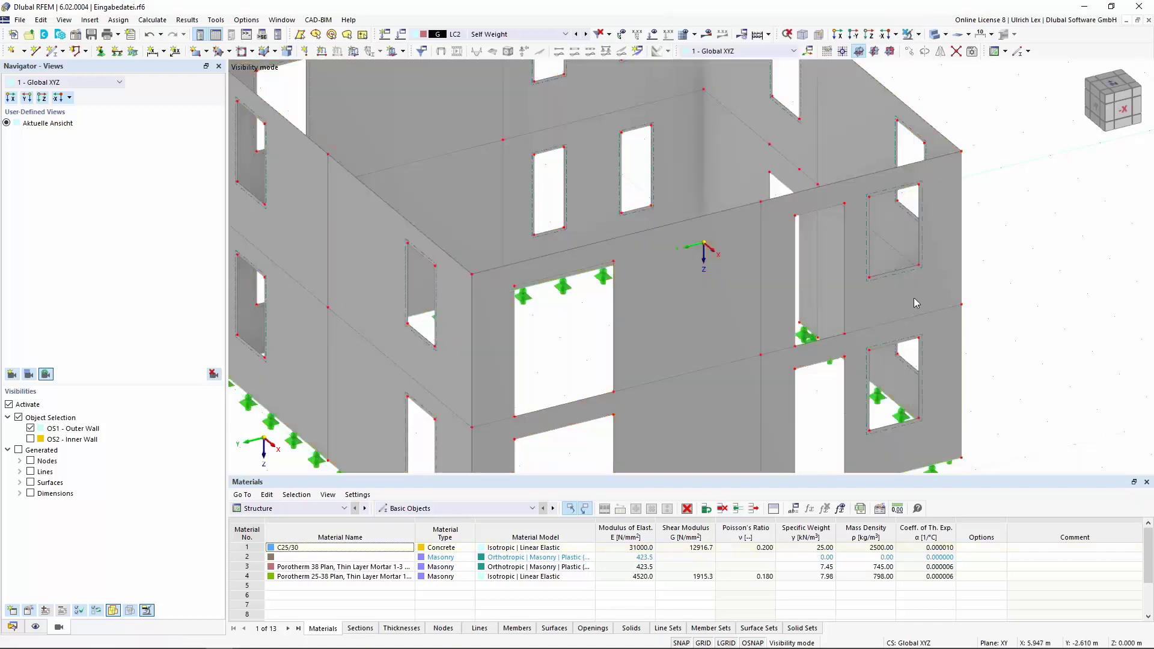
pyautogui.scroll(-1, 928, 304)
pyautogui.scroll(-2, 739, 233)
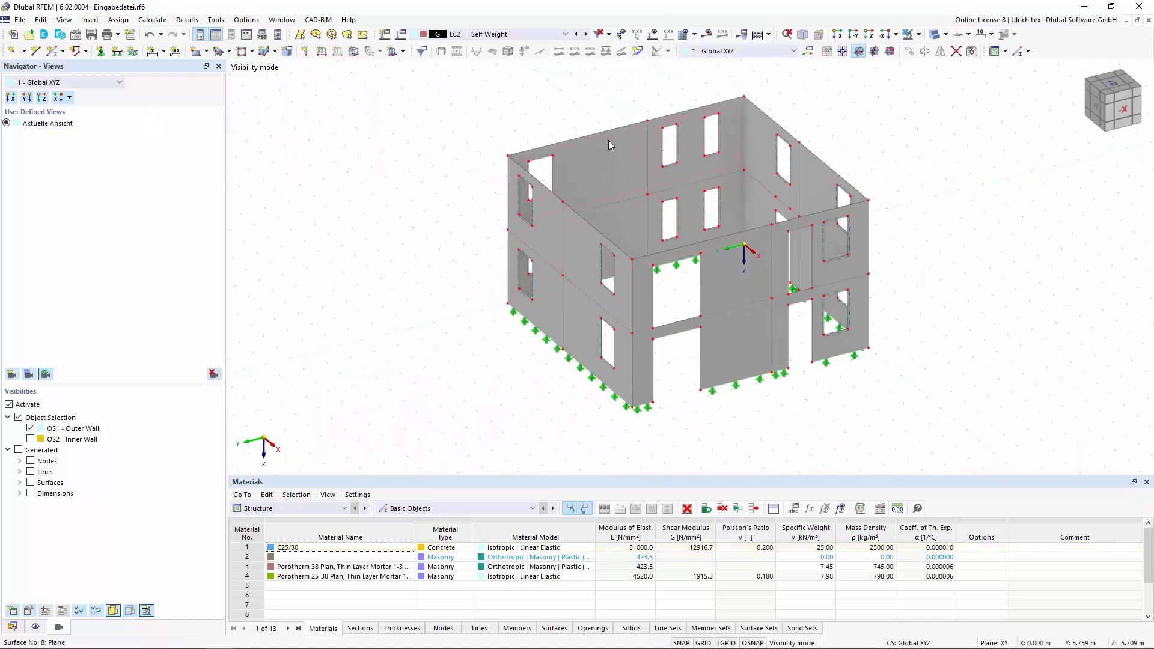
# Step: Assign the 380 mm uniform thickness of Porotherm 38 Plan, Thin Layer Mortar 1-3 mm to all outer wall surfaces
pyautogui.moveTo(427, 84); pyautogui.dragTo(938, 431)
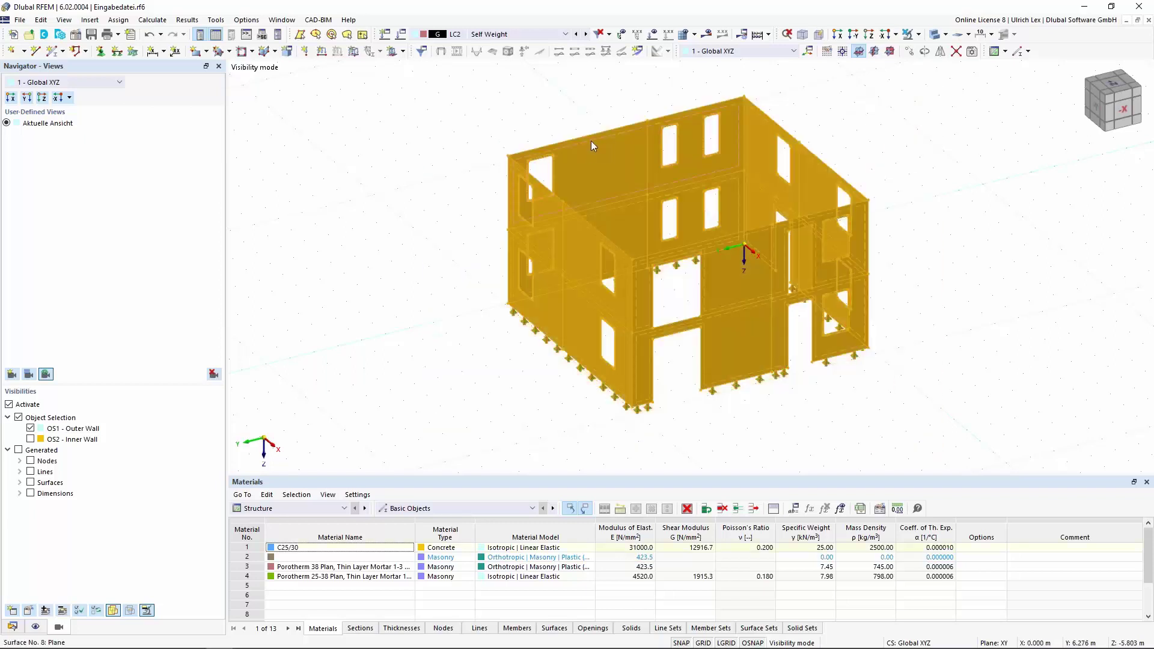
pyautogui.doubleClick(590, 141)
pyautogui.click(406, 189)
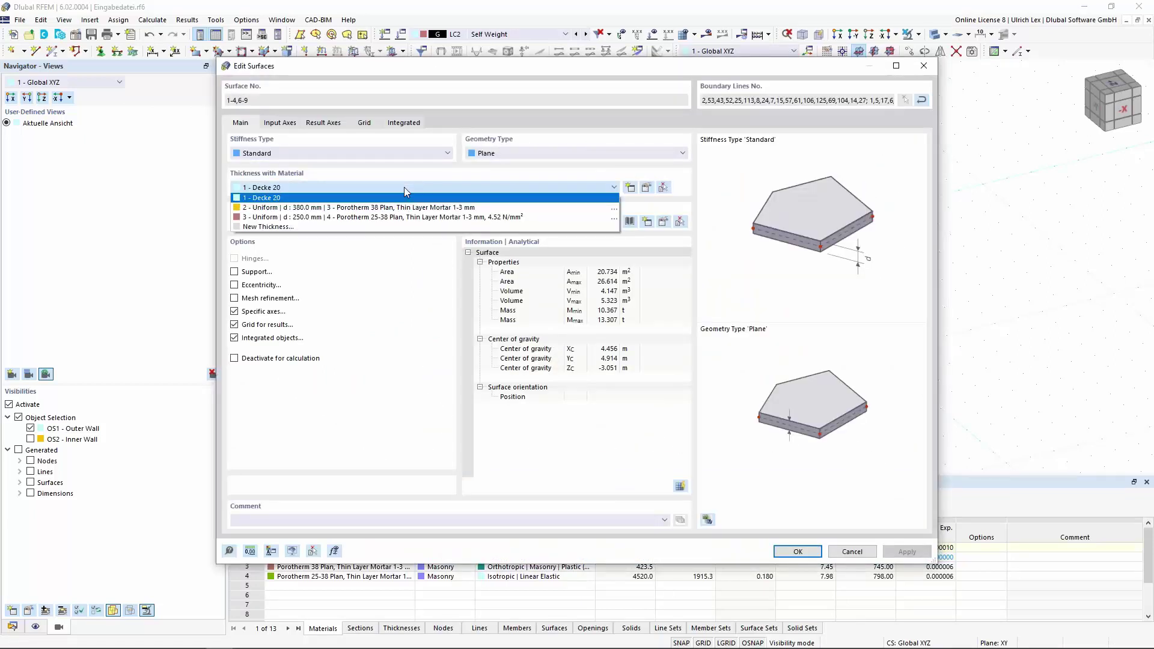
pyautogui.click(320, 207)
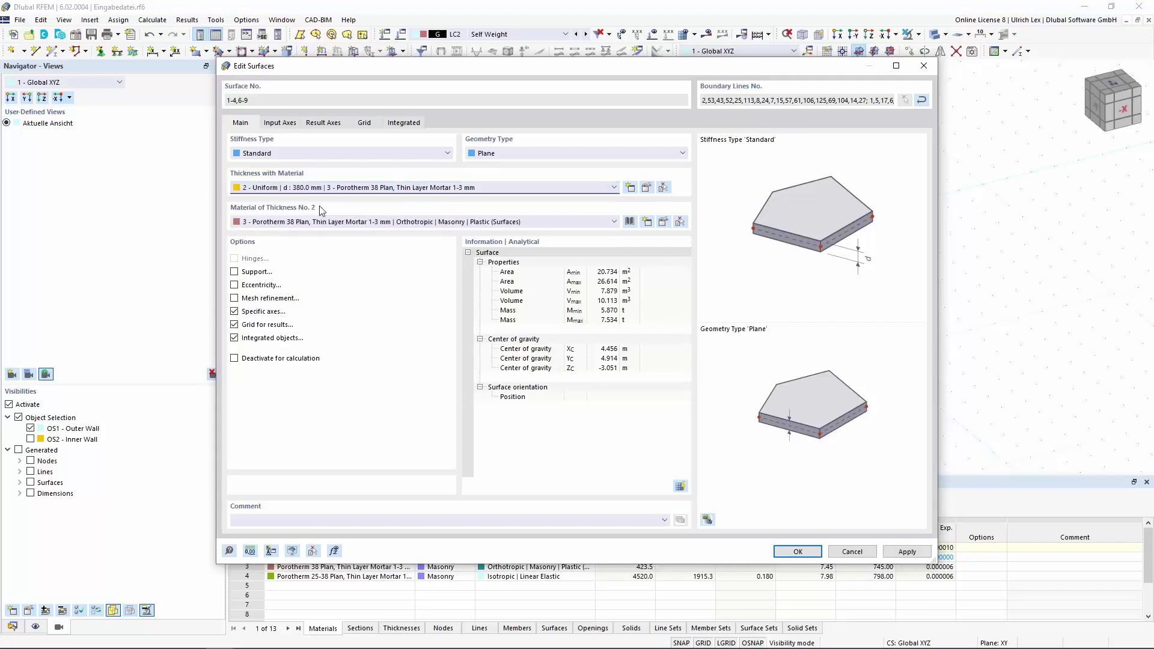
pyautogui.click(798, 551)
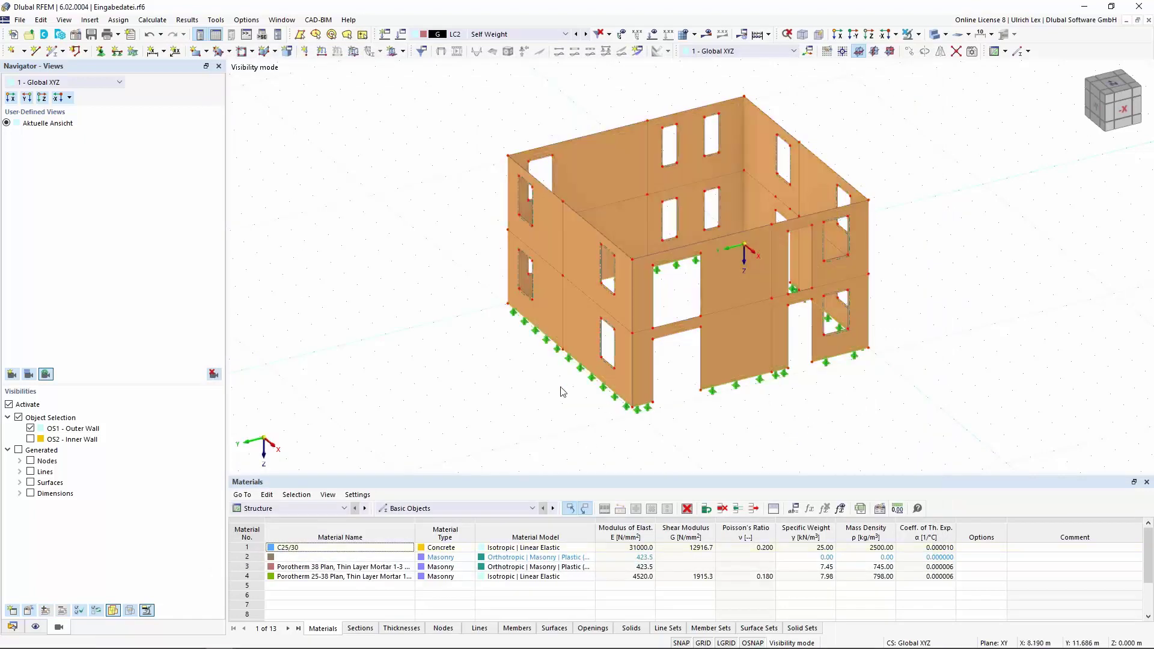
# Step: Display the local axis systems of the surfaces and check the axis orientation on all outer walls
pyautogui.scroll(3, 580, 142)
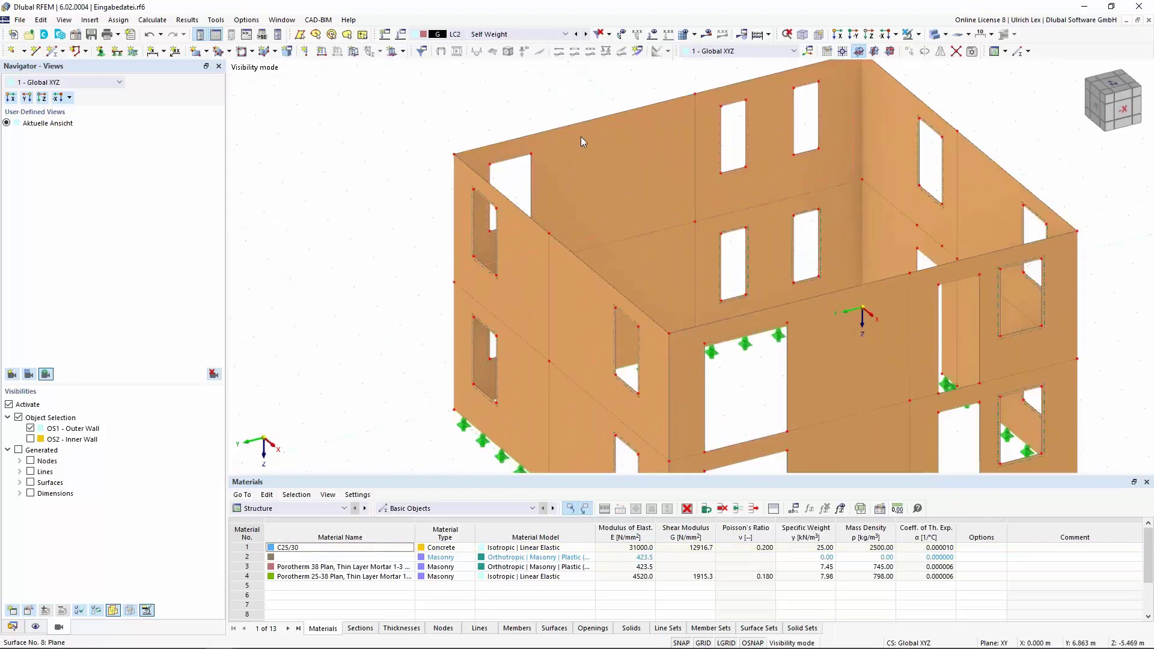
pyautogui.rightClick(585, 131)
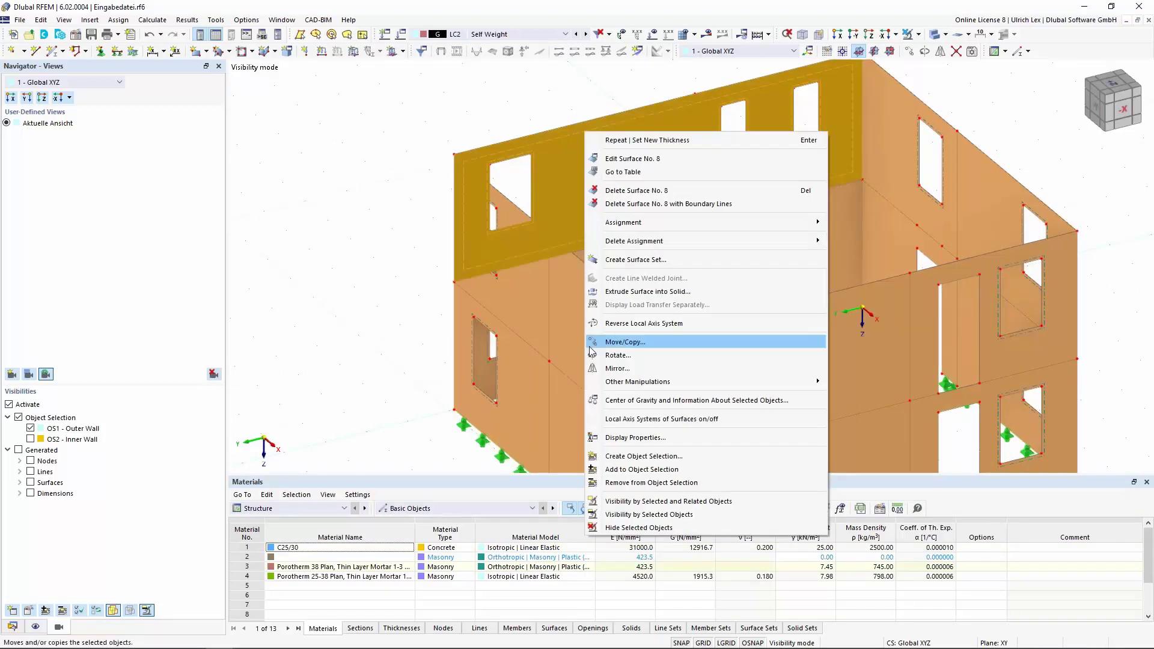
pyautogui.click(633, 422)
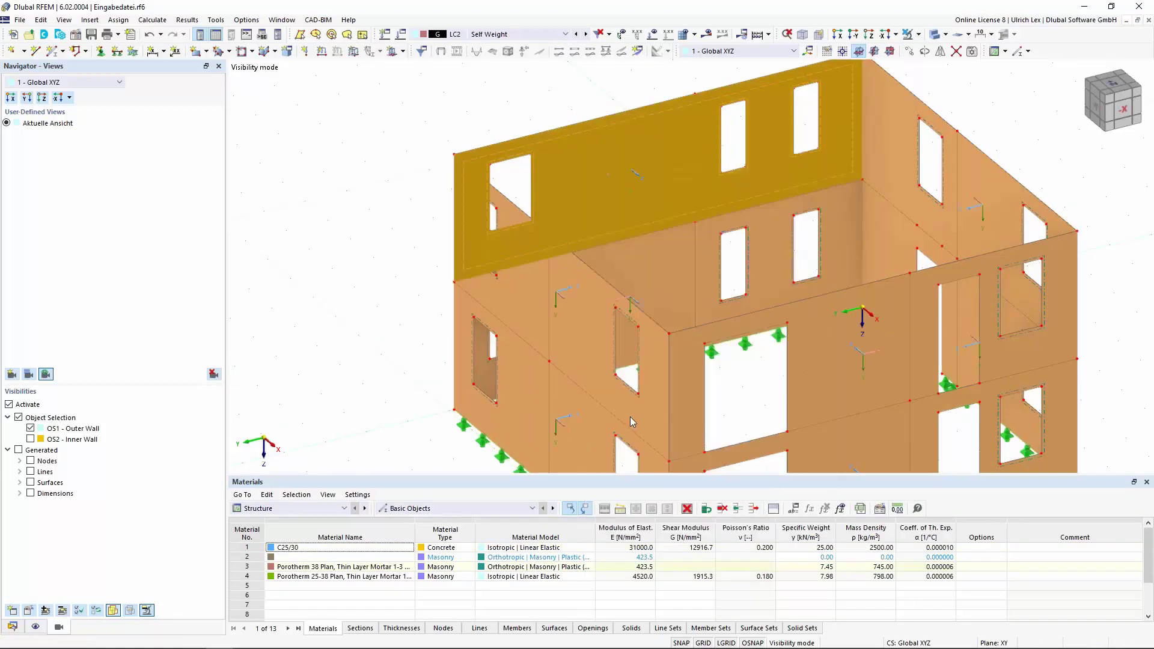
pyautogui.click(320, 169)
pyautogui.scroll(-3, 377, 97)
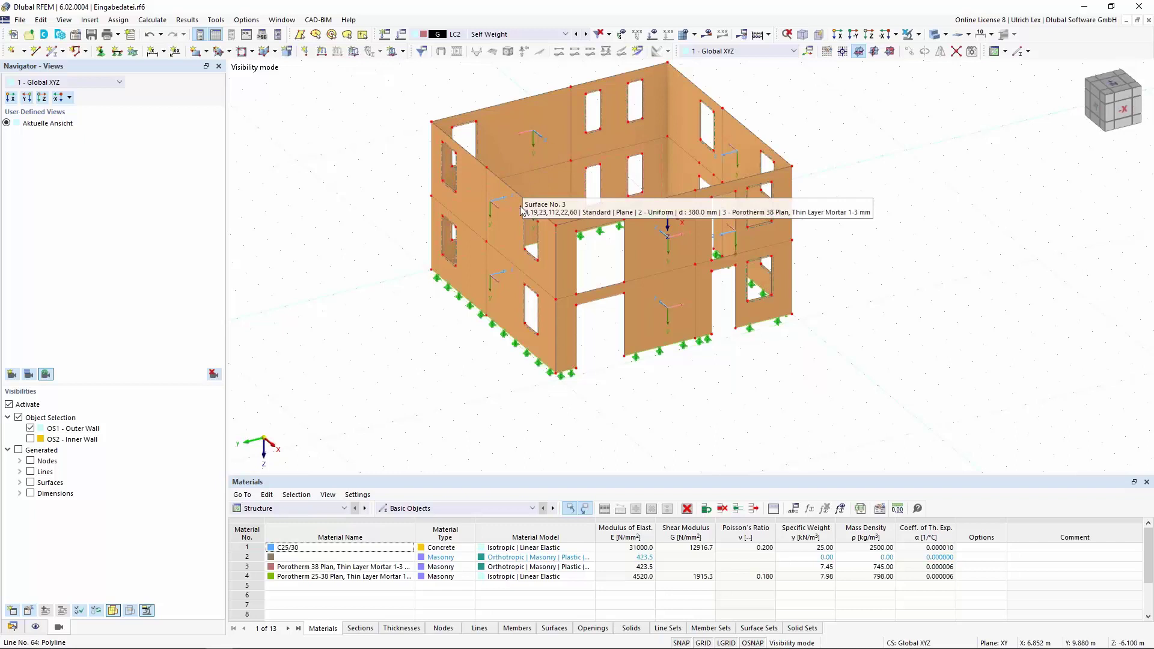
pyautogui.keyDown('ctrl'); pyautogui.moveTo(421, 376); pyautogui.dragTo(448, 420, button='middle'); pyautogui.keyUp('ctrl')
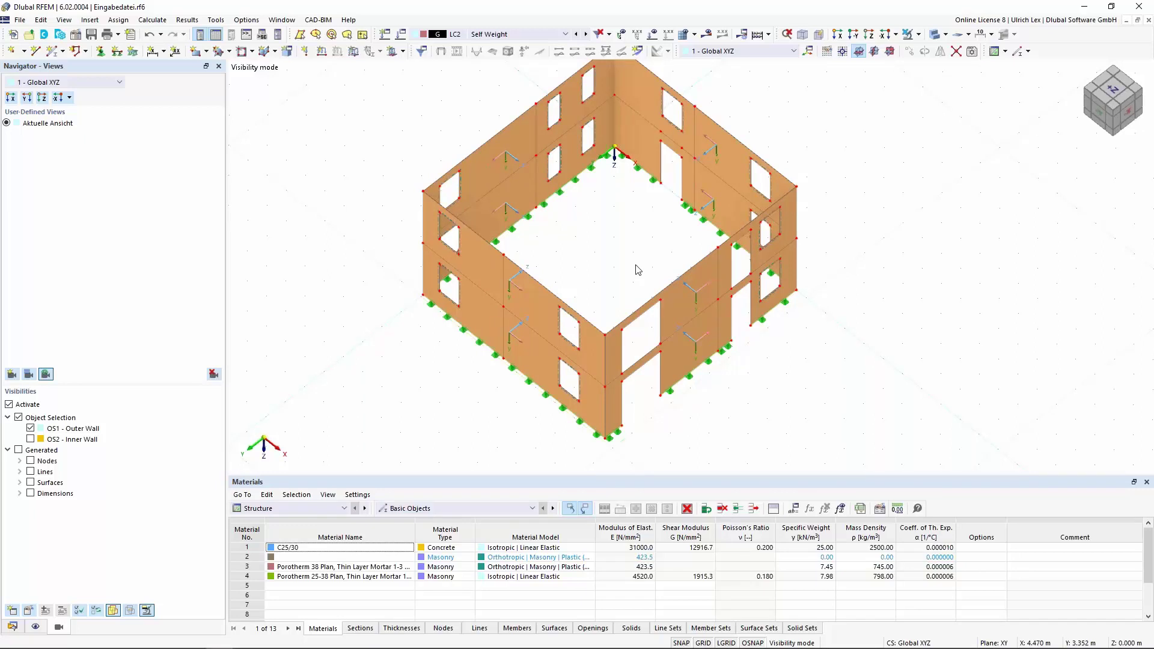
pyautogui.keyDown('ctrl'); pyautogui.moveTo(767, 425); pyautogui.dragTo(797, 359, button='middle'); pyautogui.keyUp('ctrl')
pyautogui.rightClick(796, 359)
pyautogui.click(747, 396)
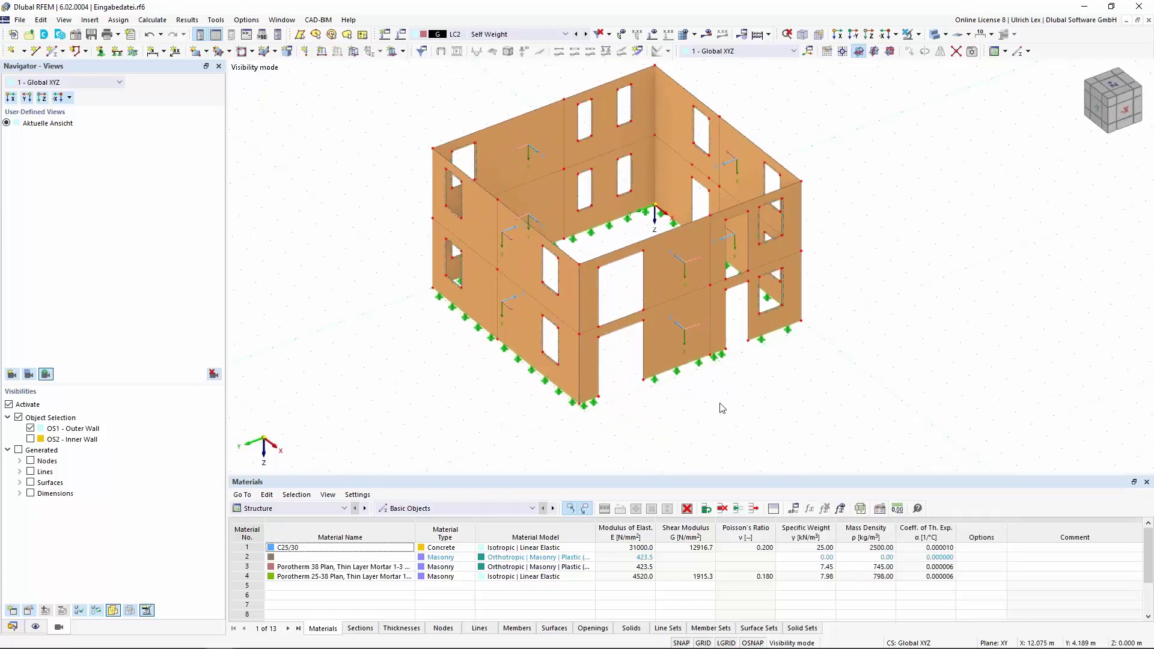
# Step: Show only the OS2 - Inner Wall selection and assign the 250 mm uniform thickness of Porotherm 25-38 Plan, 4.52 N/mm² to all its surfaces
pyautogui.click(31, 440)
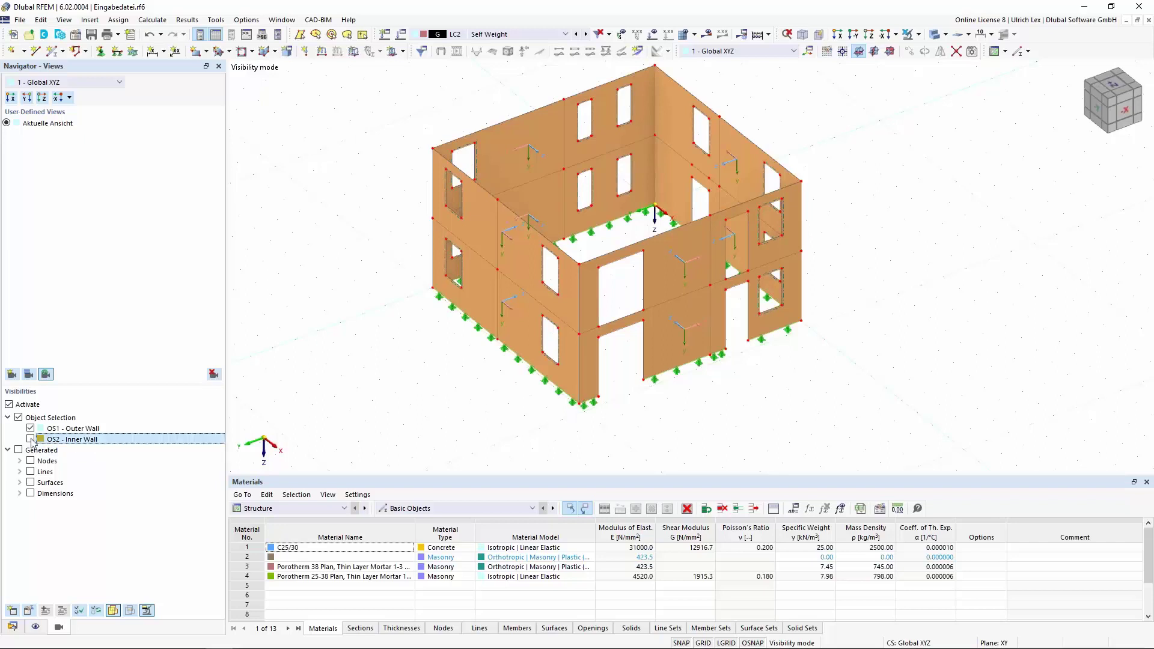
pyautogui.click(31, 440)
pyautogui.click(31, 428)
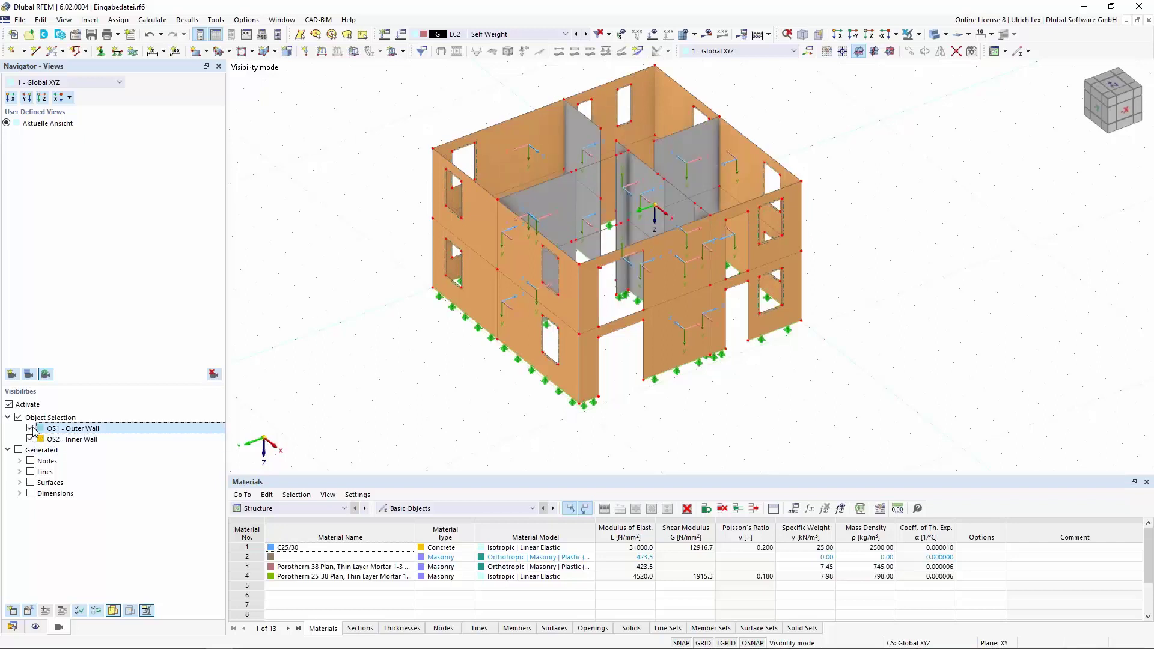
pyautogui.moveTo(388, 83); pyautogui.dragTo(843, 417)
pyautogui.doubleClick(532, 192)
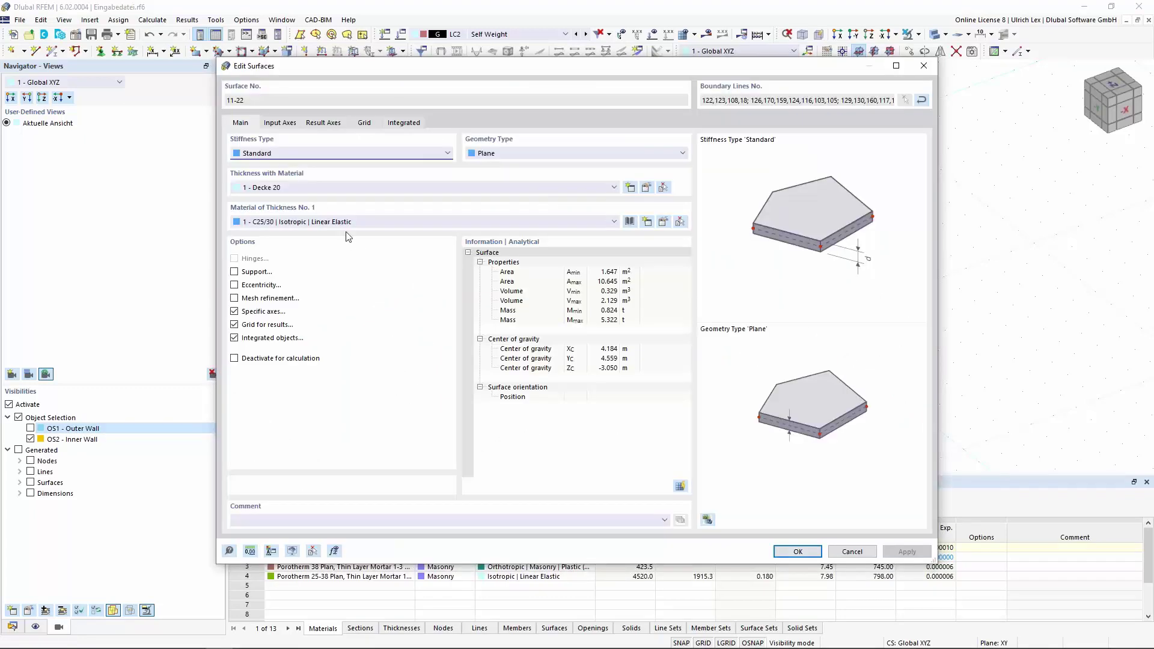
pyautogui.click(356, 188)
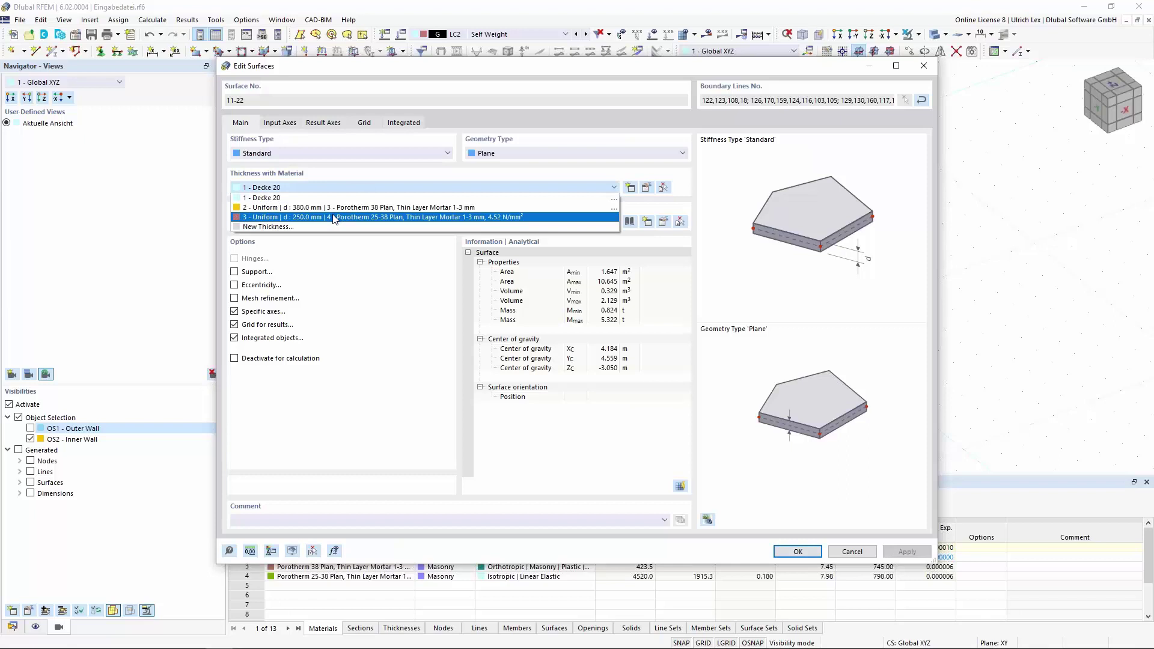
pyautogui.click(355, 217)
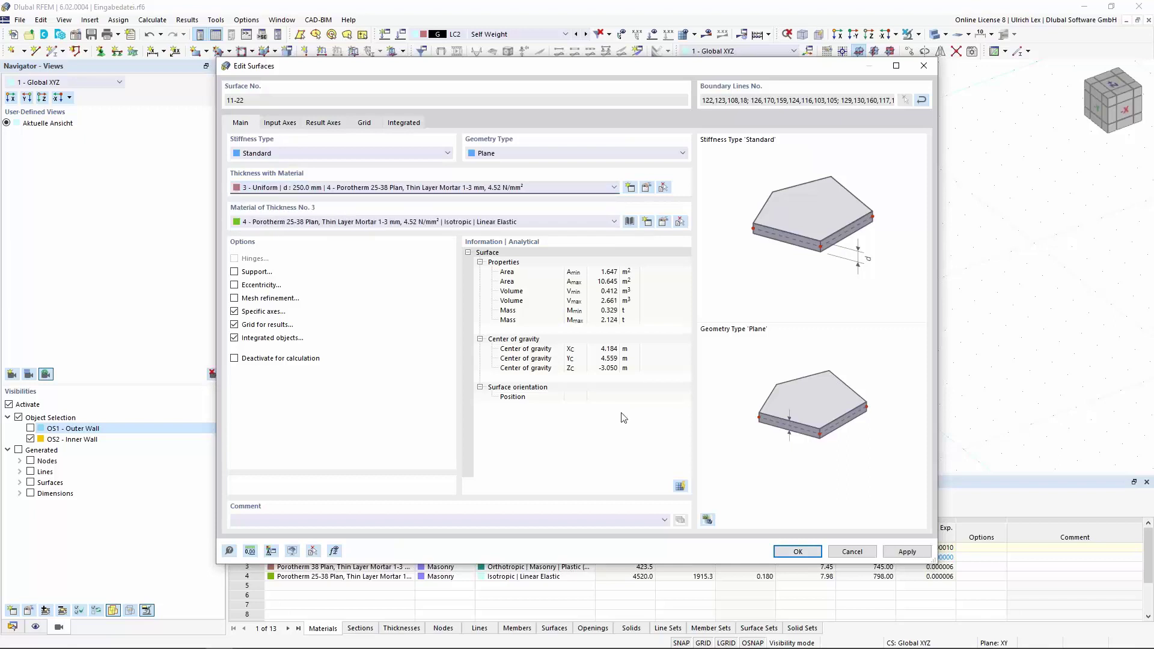
pyautogui.click(798, 552)
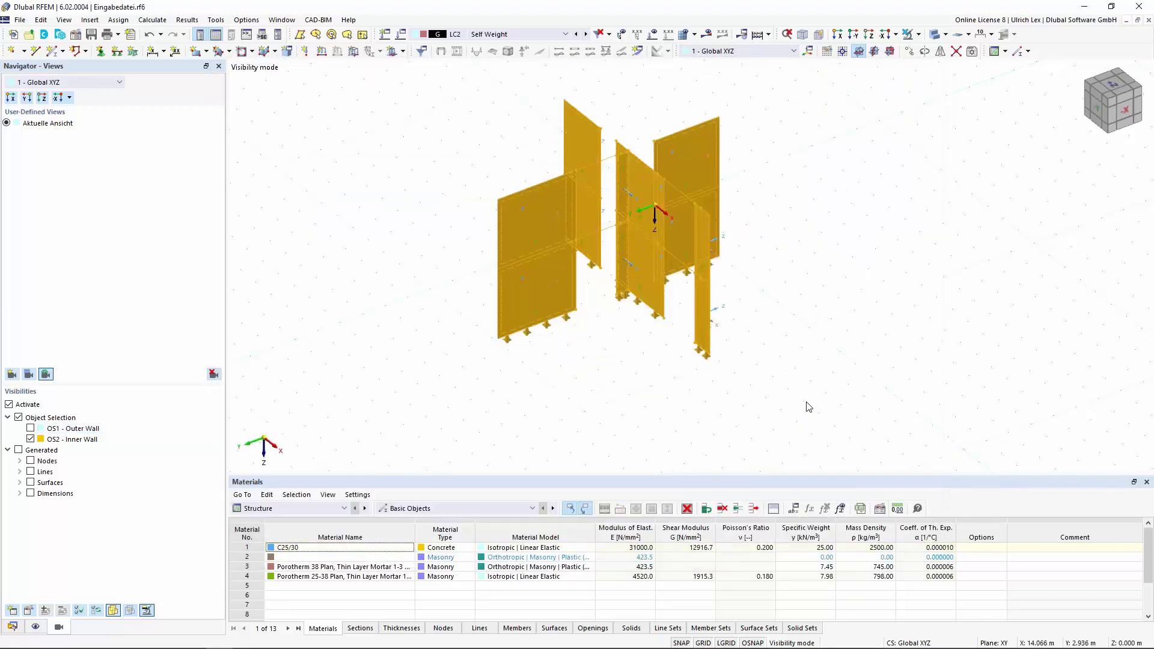
# Step: Cancel the visibility mode to show the whole building and turn off the local axis systems of the surfaces
pyautogui.click(918, 34)
pyautogui.click(935, 118)
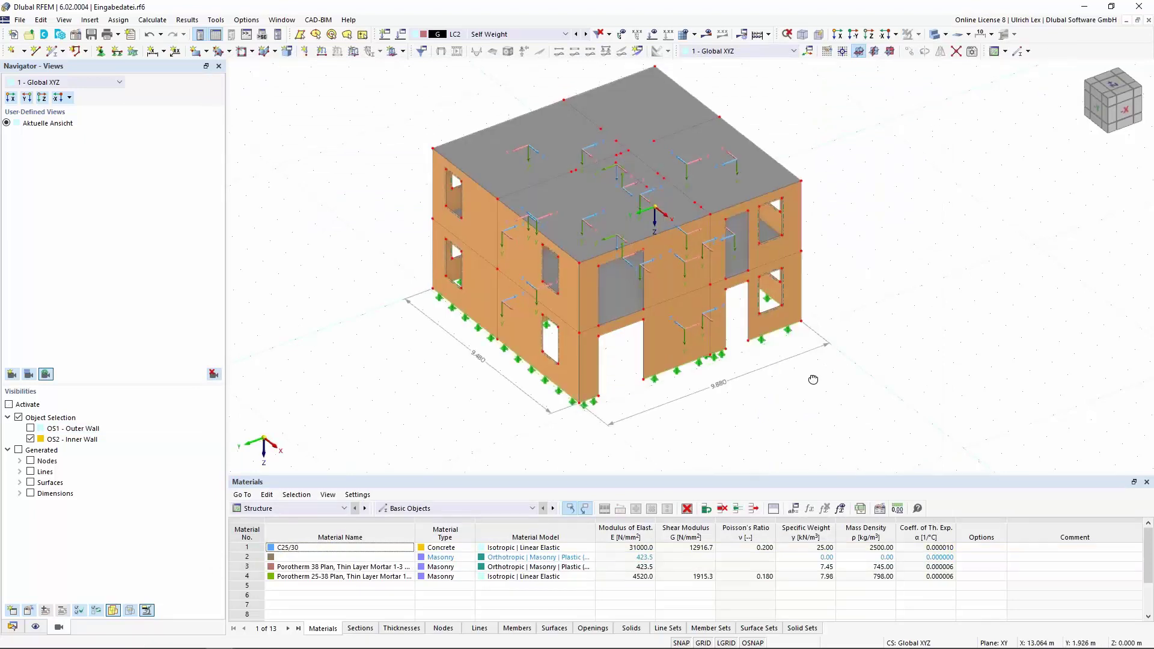
pyautogui.keyDown('ctrl'); pyautogui.moveTo(817, 366); pyautogui.dragTo(844, 371, button='middle'); pyautogui.keyUp('ctrl')
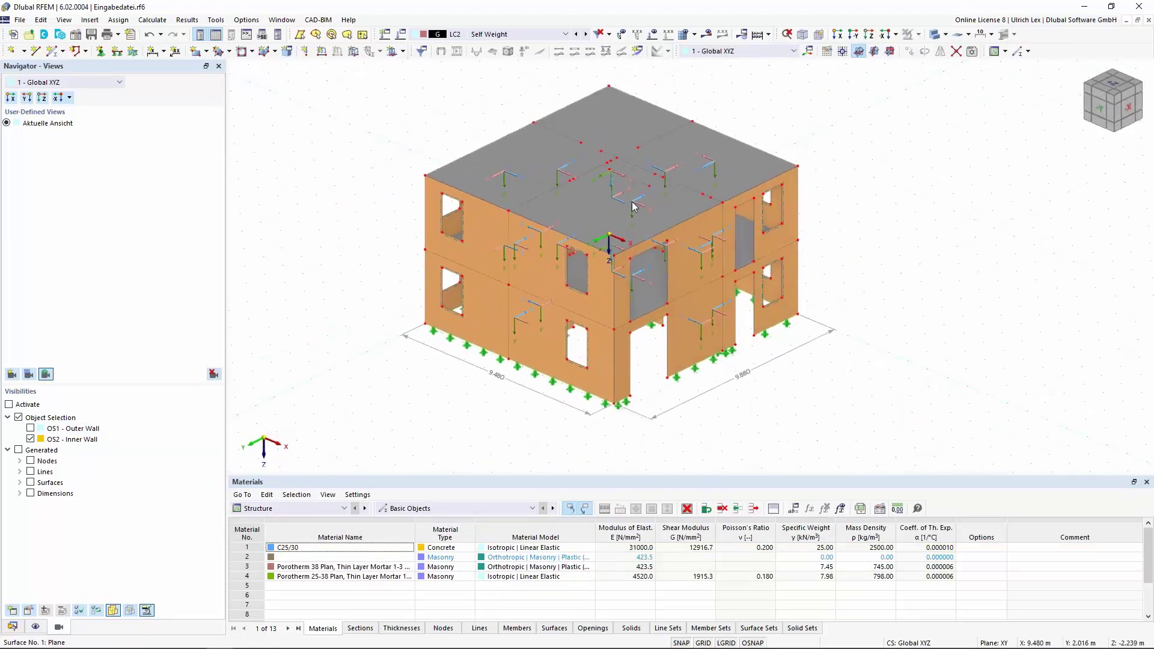
pyautogui.scroll(5, 581, 261)
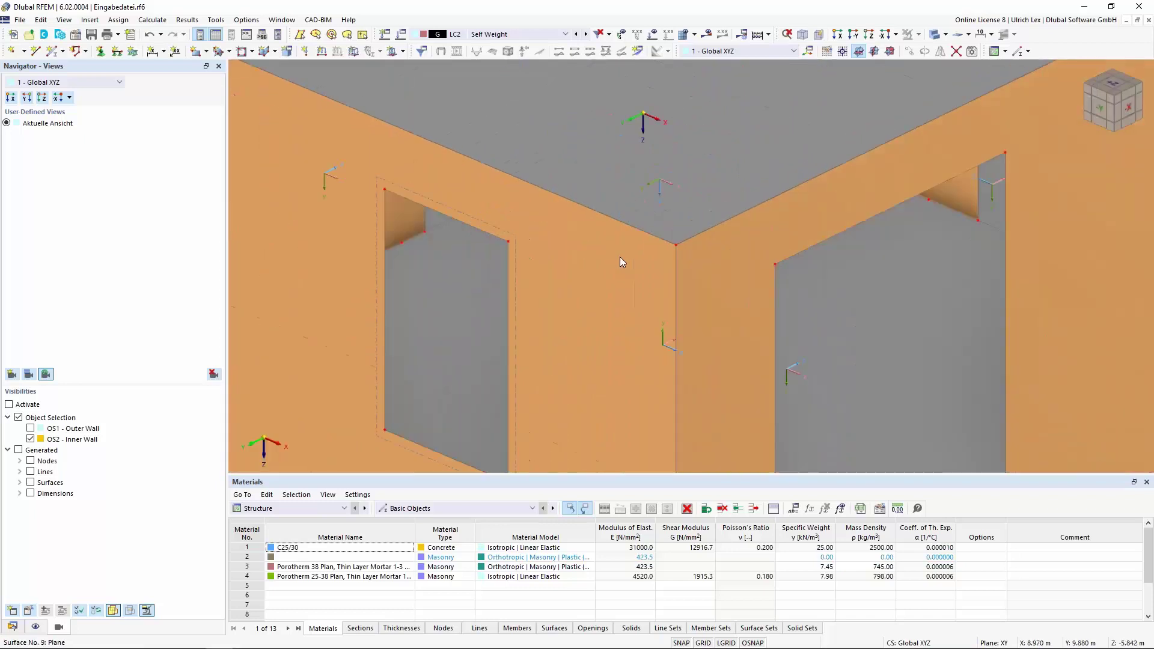
pyautogui.rightClick(621, 258)
pyautogui.click(691, 288)
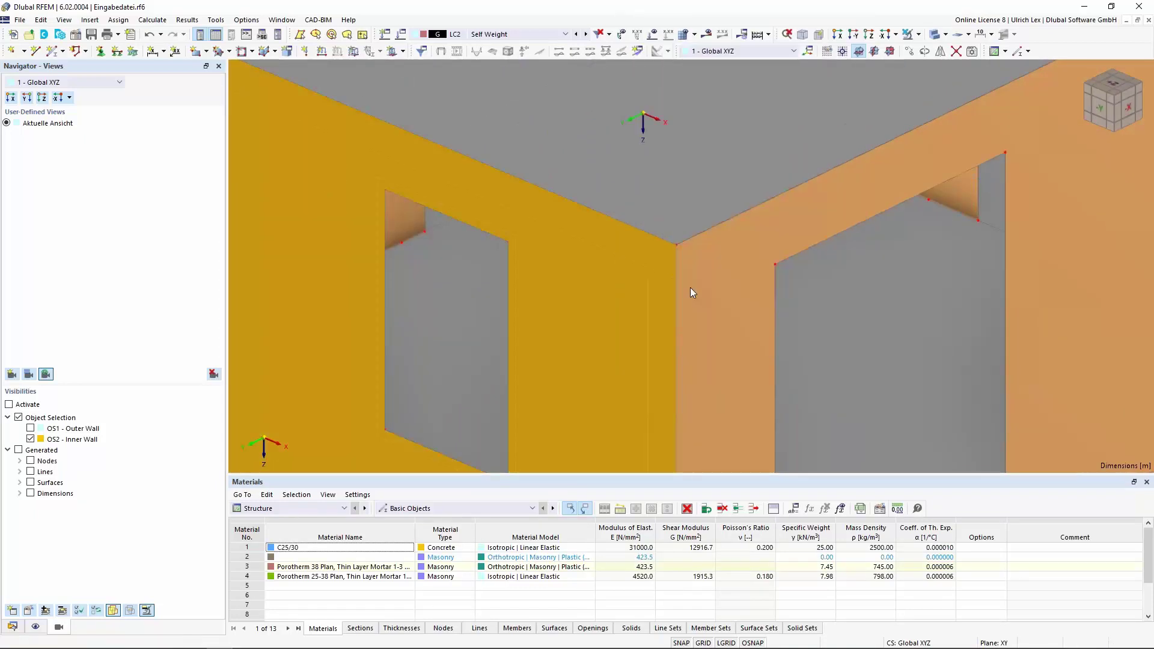
pyautogui.scroll(-8, 678, 251)
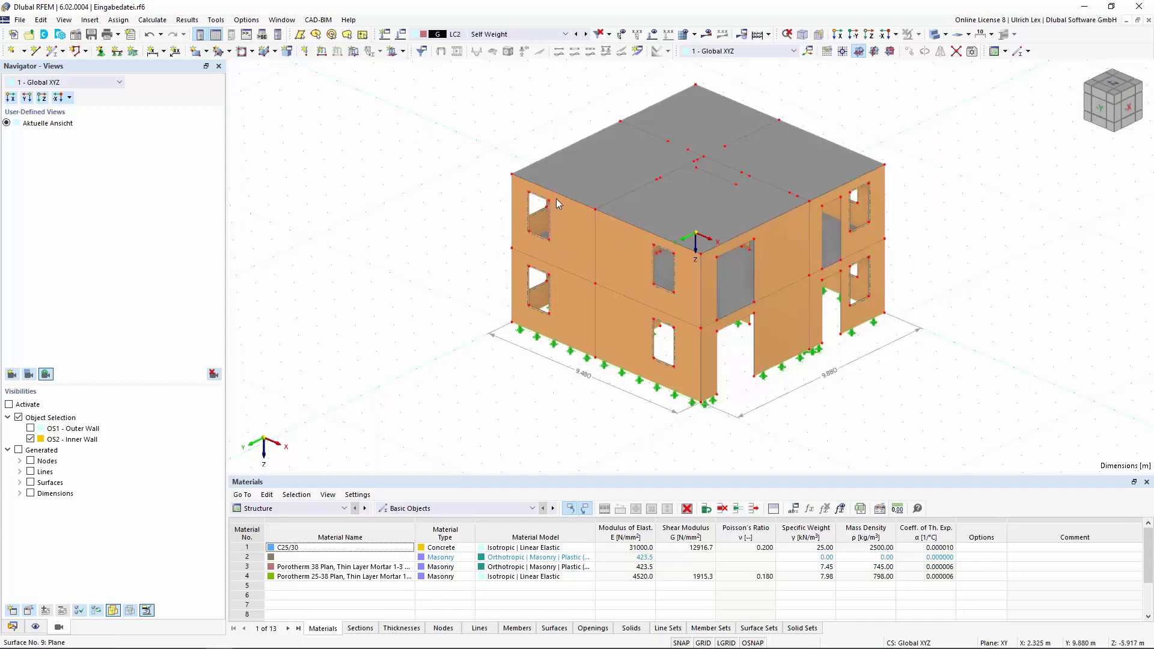
# Step: Start a new member for the lintels over the openings, with the uniform section 2 - R_M1 300/55 in C25/30
pyautogui.scroll(3, 556, 198)
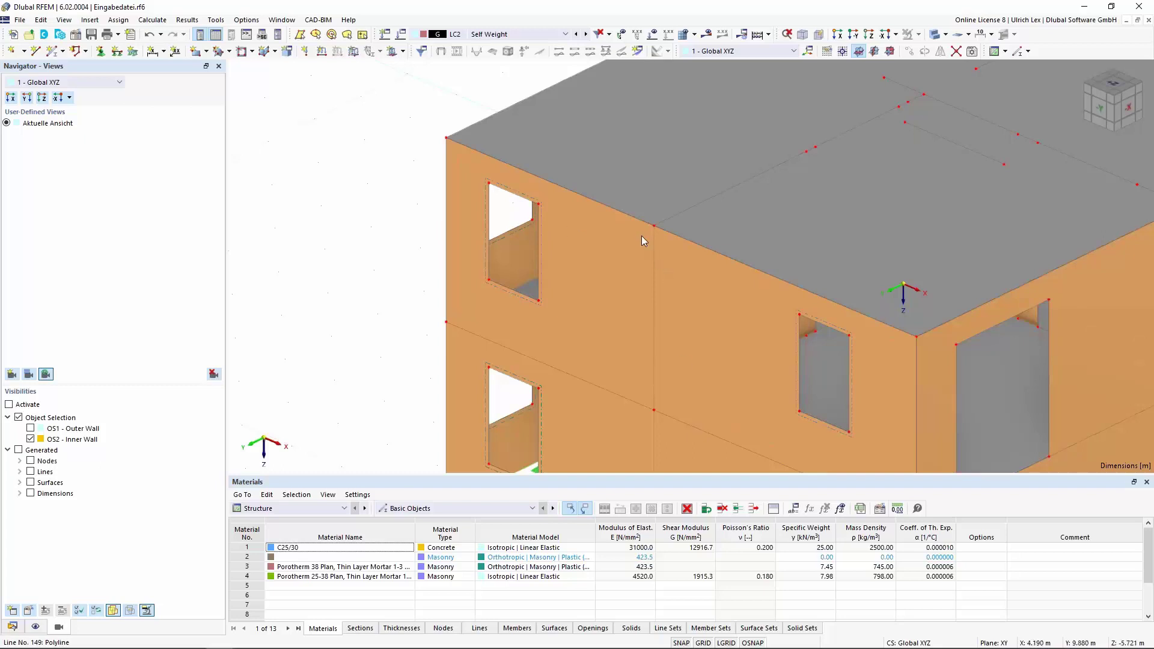
pyautogui.moveTo(641, 236)
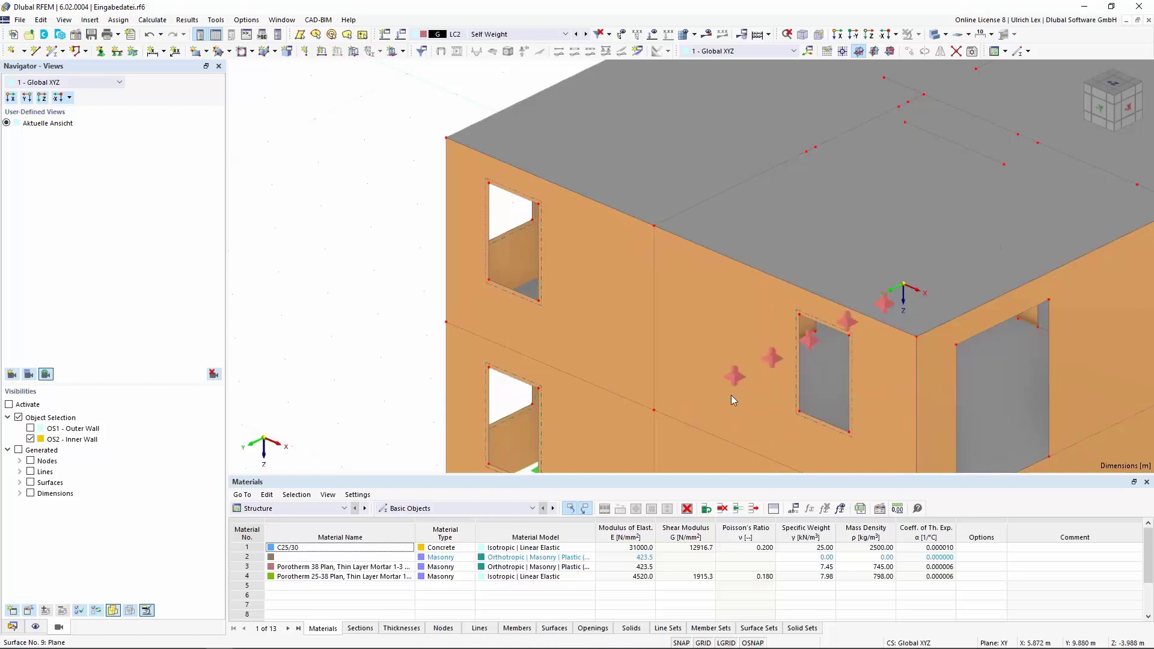
pyautogui.moveTo(603, 359)
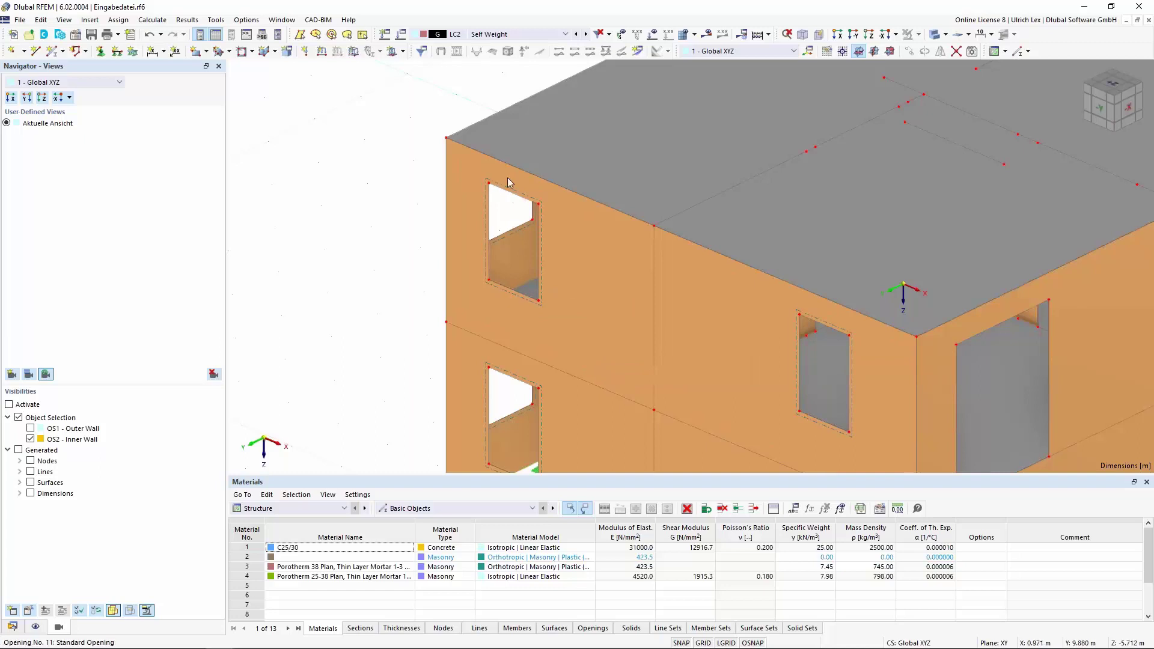
pyautogui.moveTo(539, 206)
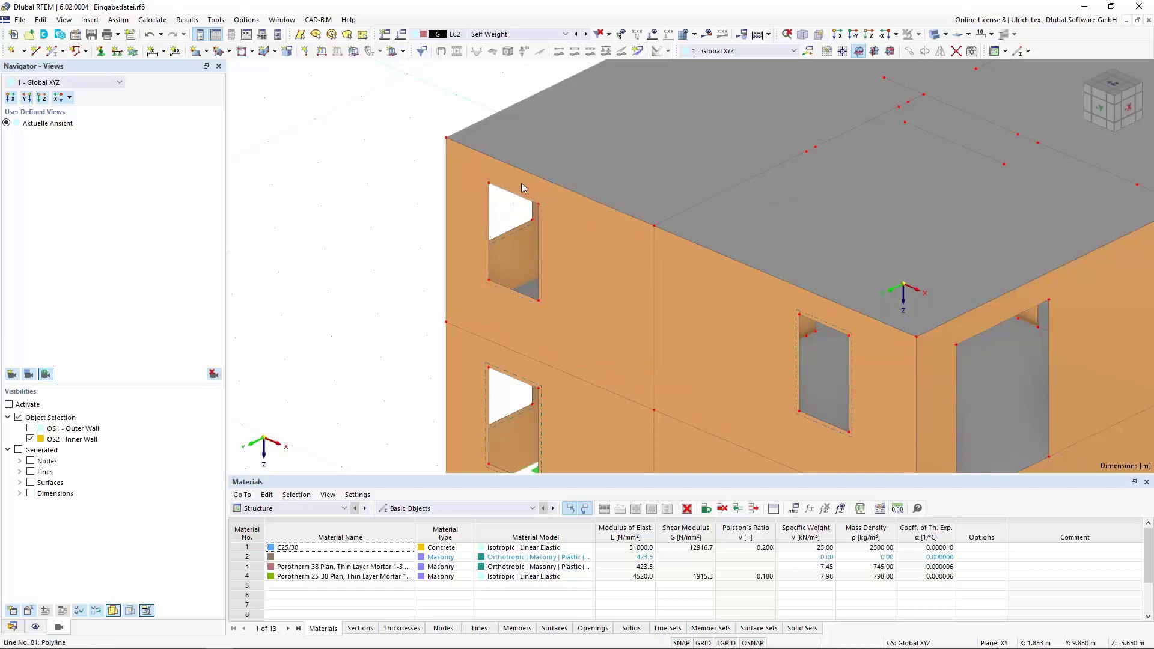
pyautogui.moveTo(515, 180)
pyautogui.click(12, 626)
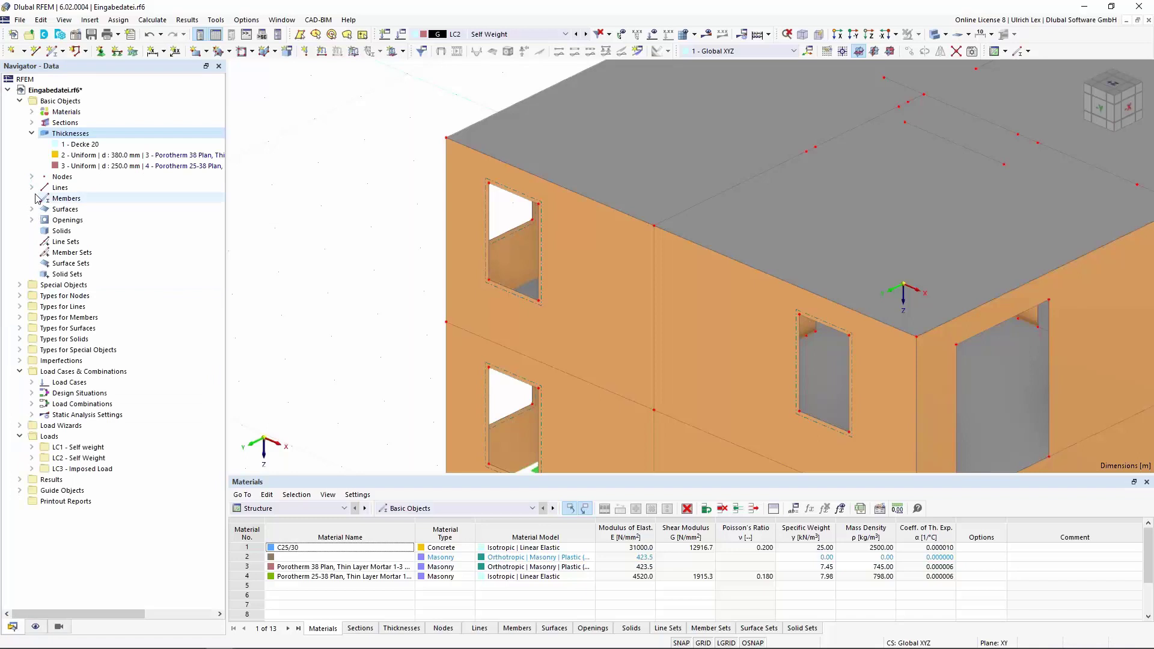
pyautogui.rightClick(55, 203)
pyautogui.click(90, 221)
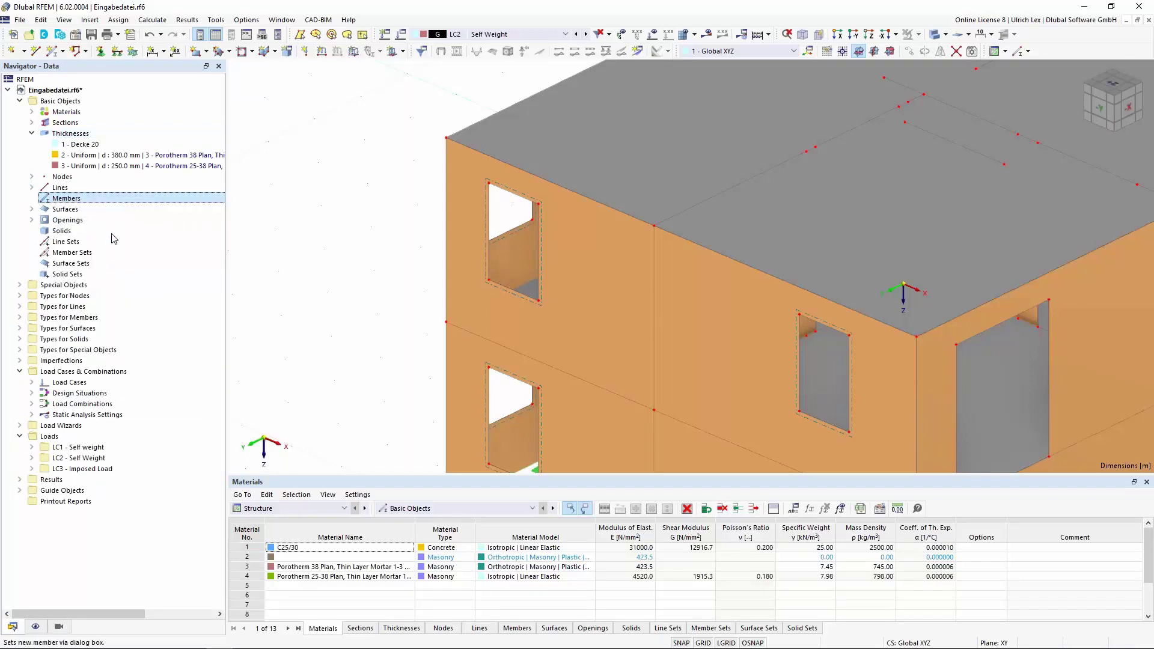
pyautogui.click(276, 124)
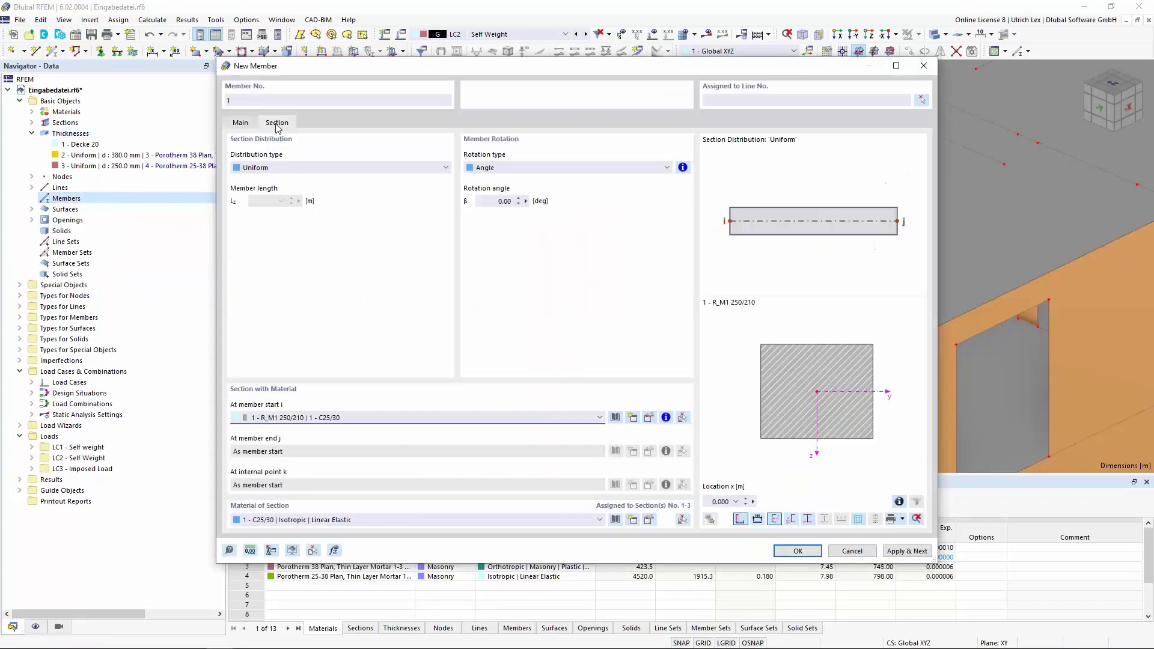
pyautogui.click(529, 417)
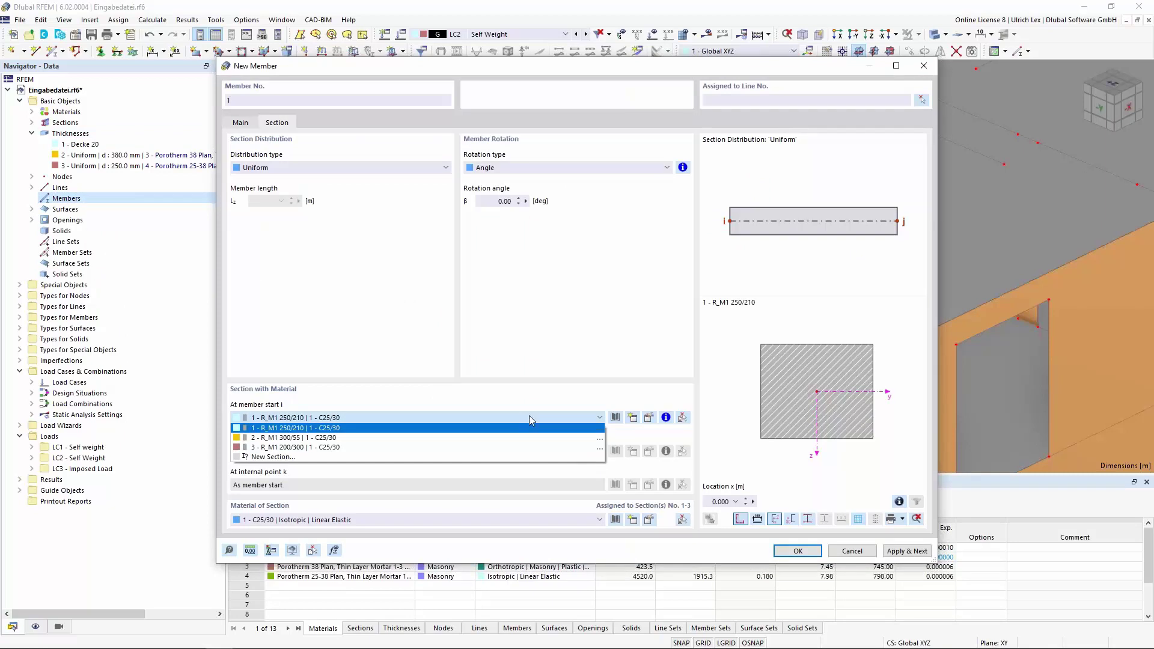
pyautogui.click(282, 438)
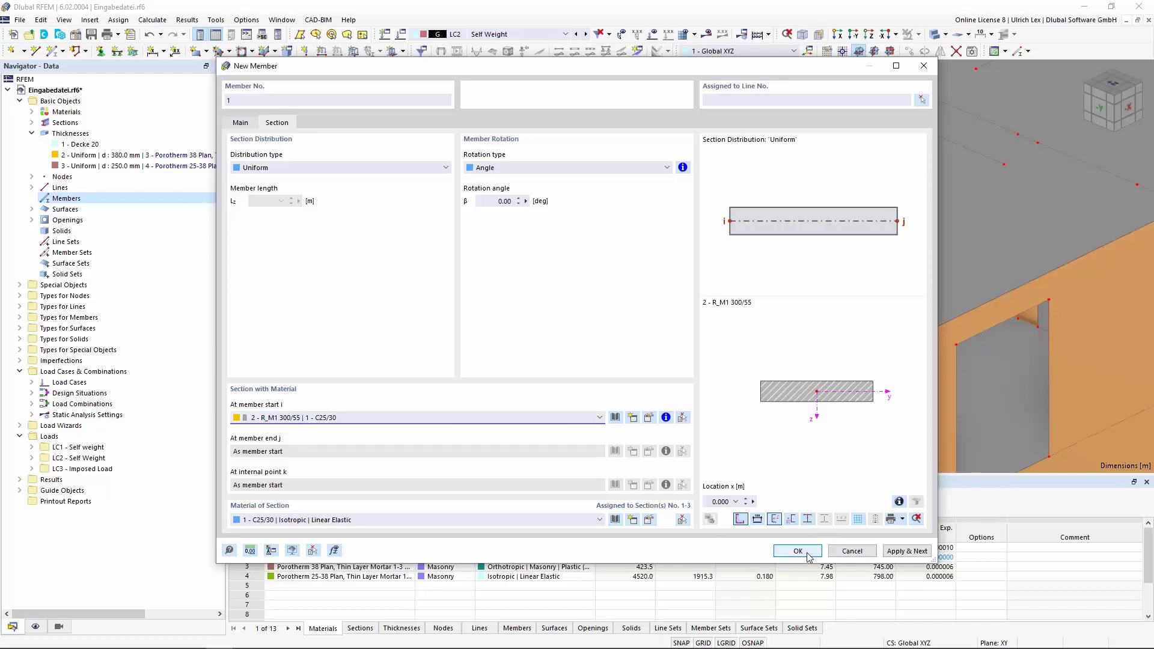
# Step: Pick the upper edge lines of the four window openings in the 9.480 m façade for the lintel member
pyautogui.click(923, 100)
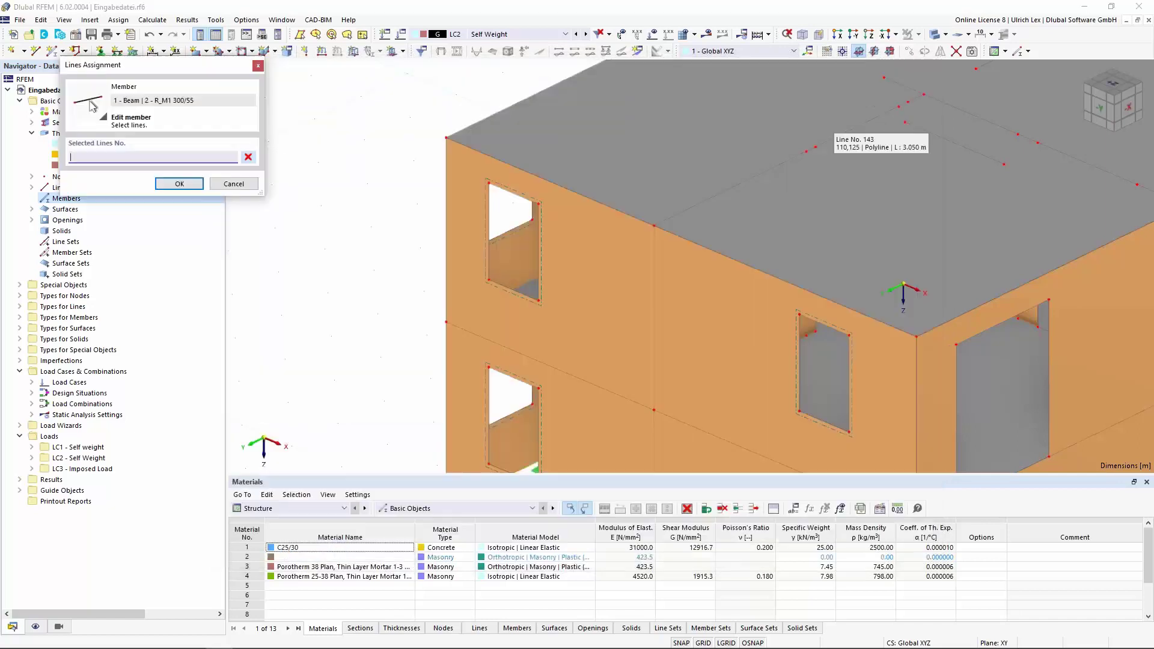
pyautogui.click(516, 205)
pyautogui.click(523, 383)
pyautogui.click(523, 382)
pyautogui.scroll(-2, 393, 243)
pyautogui.click(699, 432)
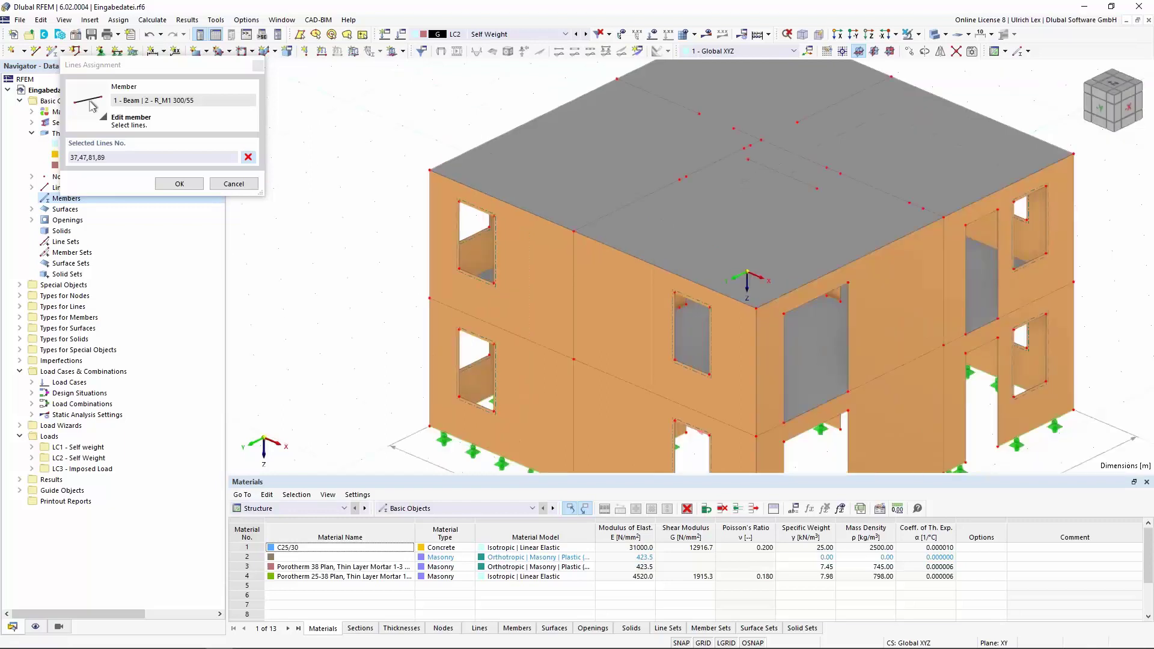
# Step: Add the upper edge lines of the narrow door openings and windows on both storeys of the adjacent 9.880 m façade
pyautogui.click(985, 349)
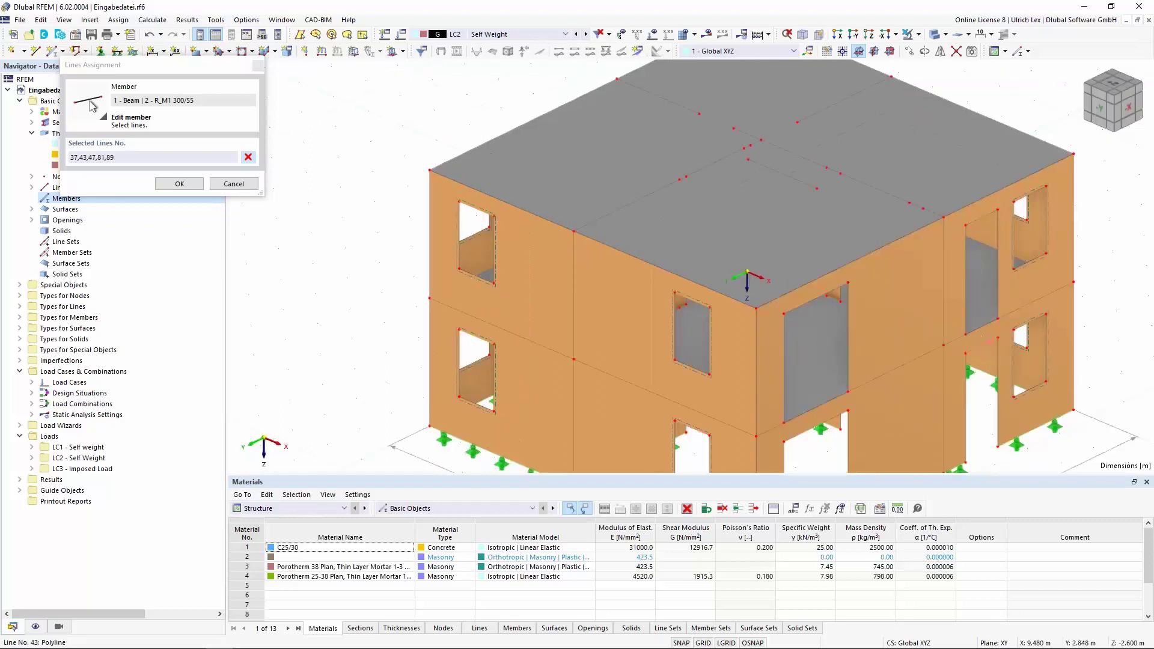
pyautogui.click(984, 217)
pyautogui.click(1039, 206)
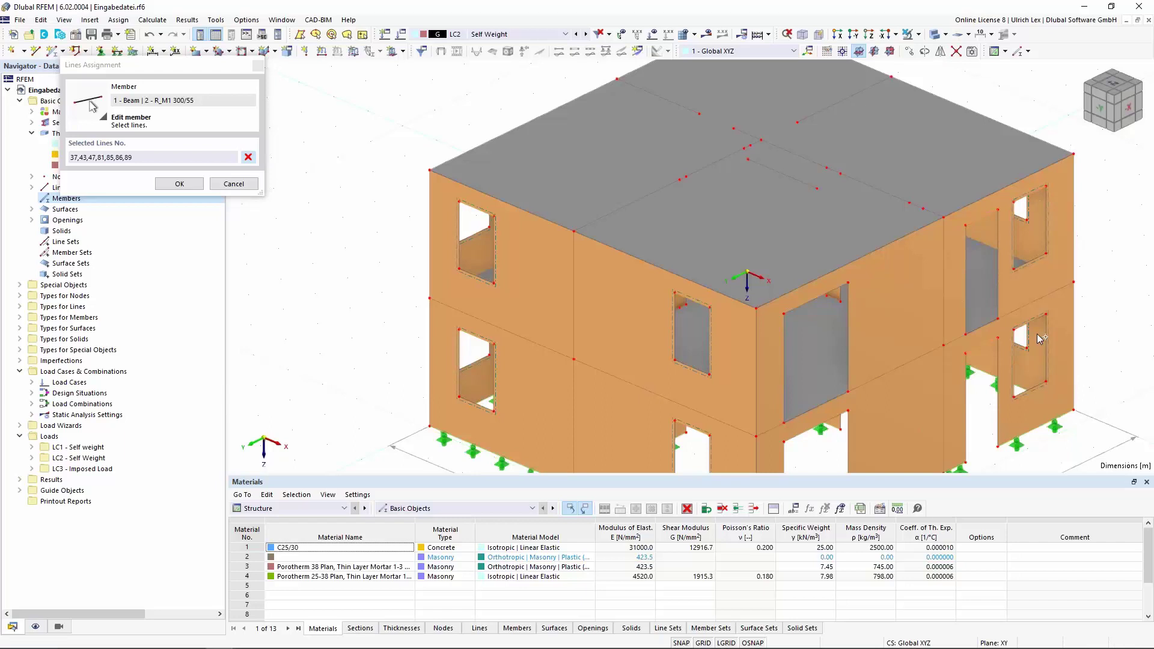
pyautogui.click(1117, 378)
# Step: Add the upper edge lines of the three windows and the ground-floor door in the opposite 9.480 m façade to the lintel member
pyautogui.keyDown('ctrl'); pyautogui.moveTo(978, 349); pyautogui.dragTo(661, 331, button='middle'); pyautogui.keyUp('ctrl')
pyautogui.click(636, 355)
pyautogui.click(637, 212)
pyautogui.click(839, 206)
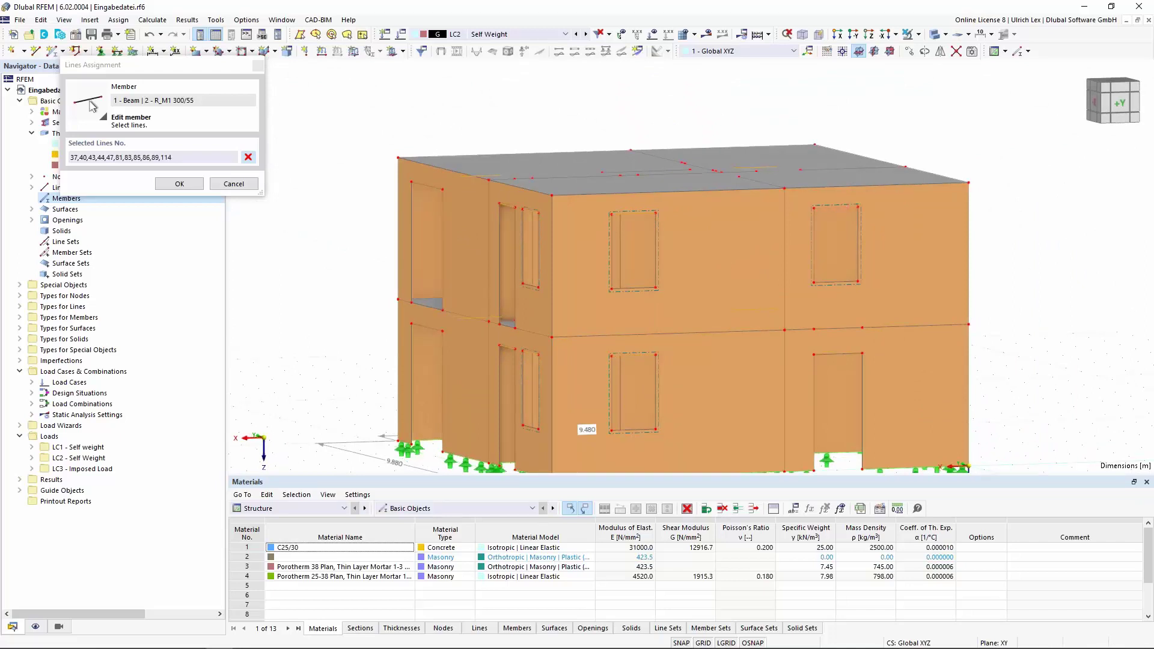
pyautogui.click(837, 355)
# Step: Add the upper edge lines of the six windows in the remaining 9.880 m façade and create the lintel members
pyautogui.keyDown('ctrl'); pyautogui.moveTo(837, 354); pyautogui.dragTo(795, 353, button='middle'); pyautogui.keyUp('ctrl')
pyautogui.click(531, 362)
pyautogui.click(614, 361)
pyautogui.click(856, 358)
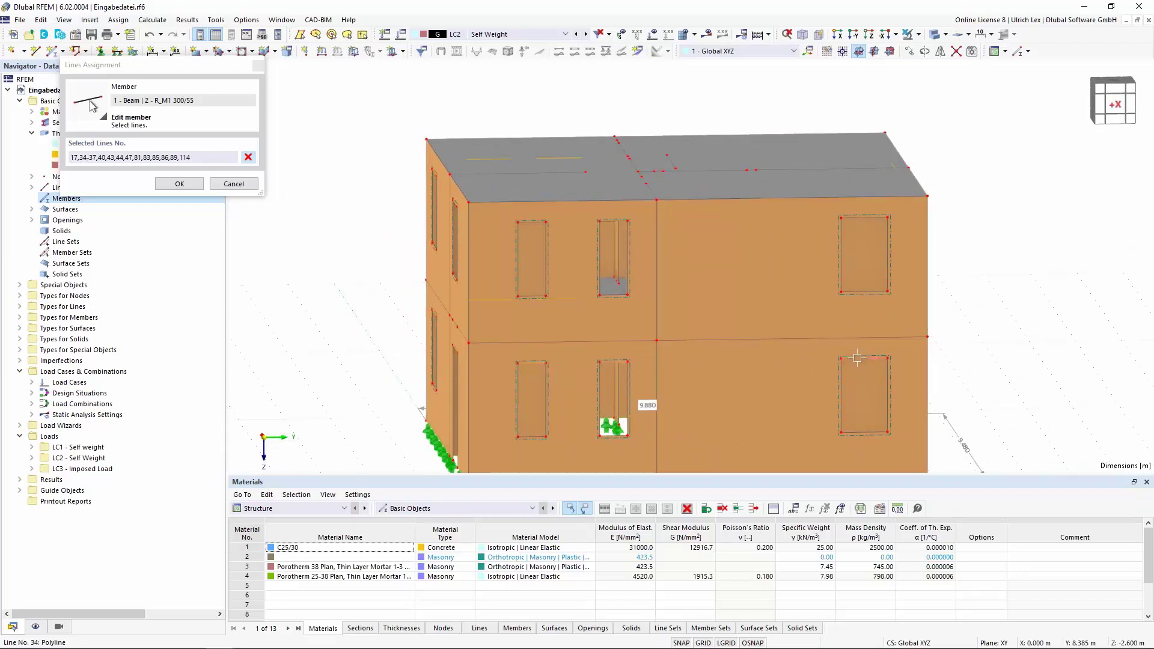
pyautogui.click(864, 217)
pyautogui.click(613, 220)
pyautogui.click(531, 222)
pyautogui.click(179, 183)
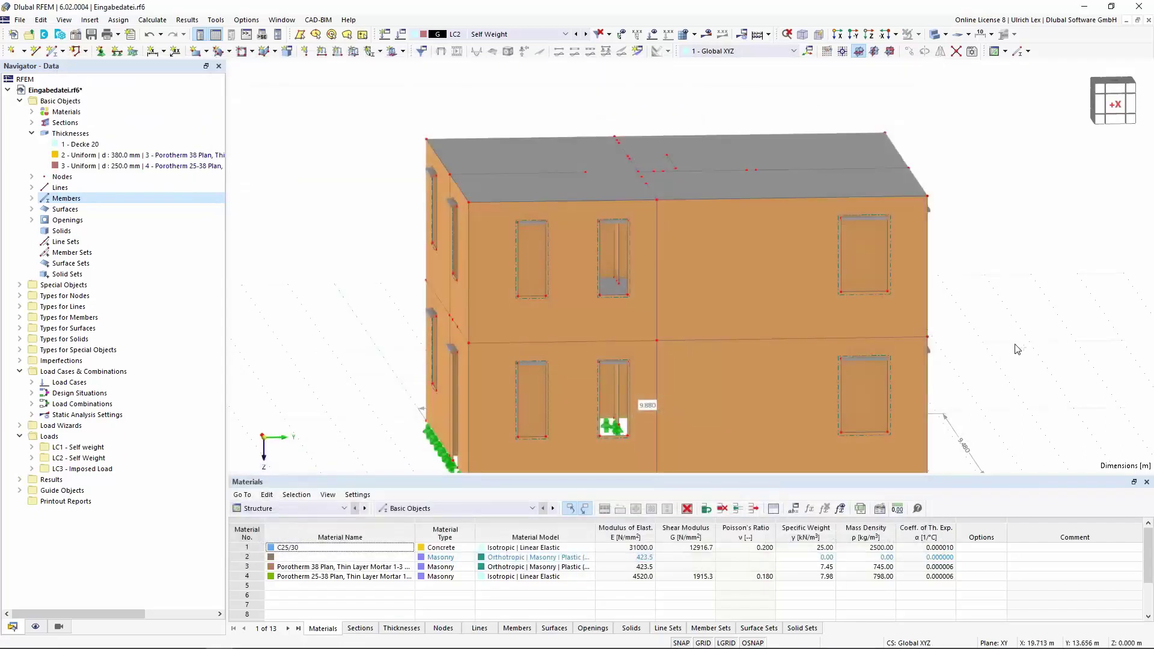
# Step: Start another new member for the wide openings, using section 3 - R_M1 200/300 in C25/30
pyautogui.keyDown('ctrl'); pyautogui.moveTo(1016, 345); pyautogui.dragTo(513, 360, button='middle'); pyautogui.keyUp('ctrl')
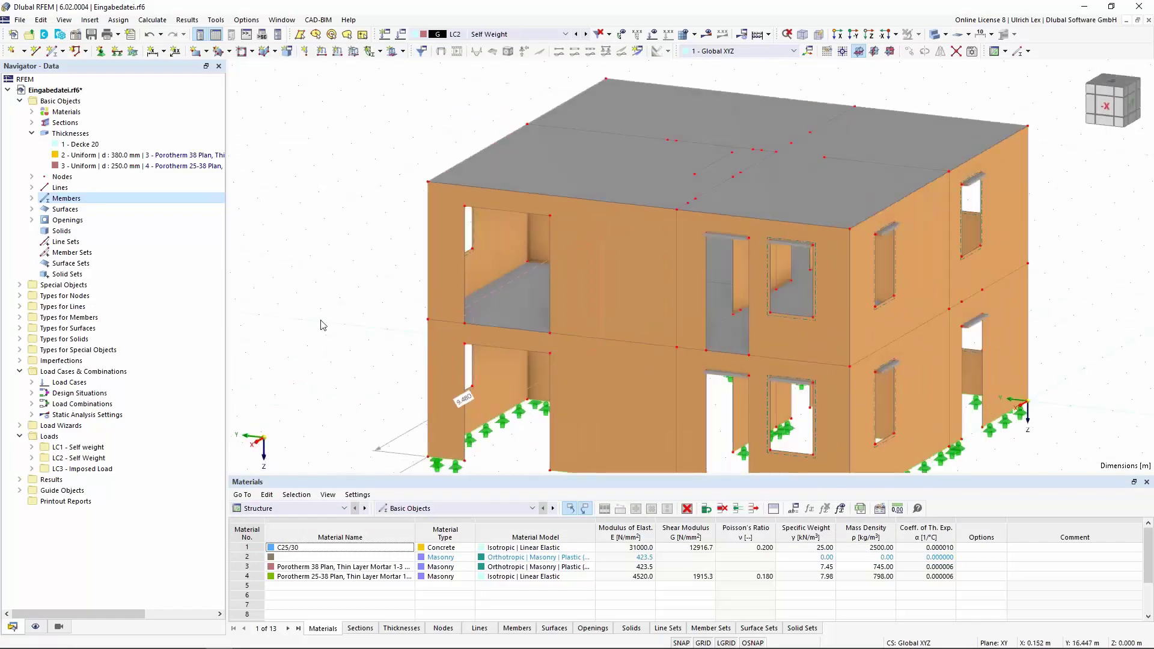
pyautogui.rightClick(71, 200)
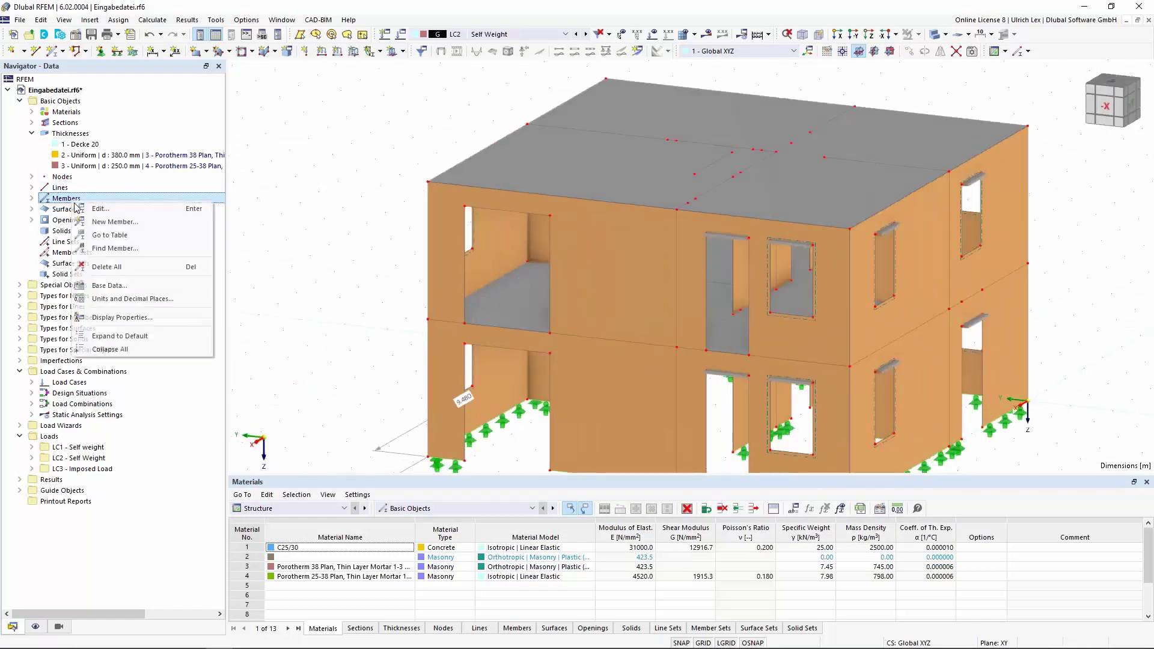
pyautogui.click(142, 223)
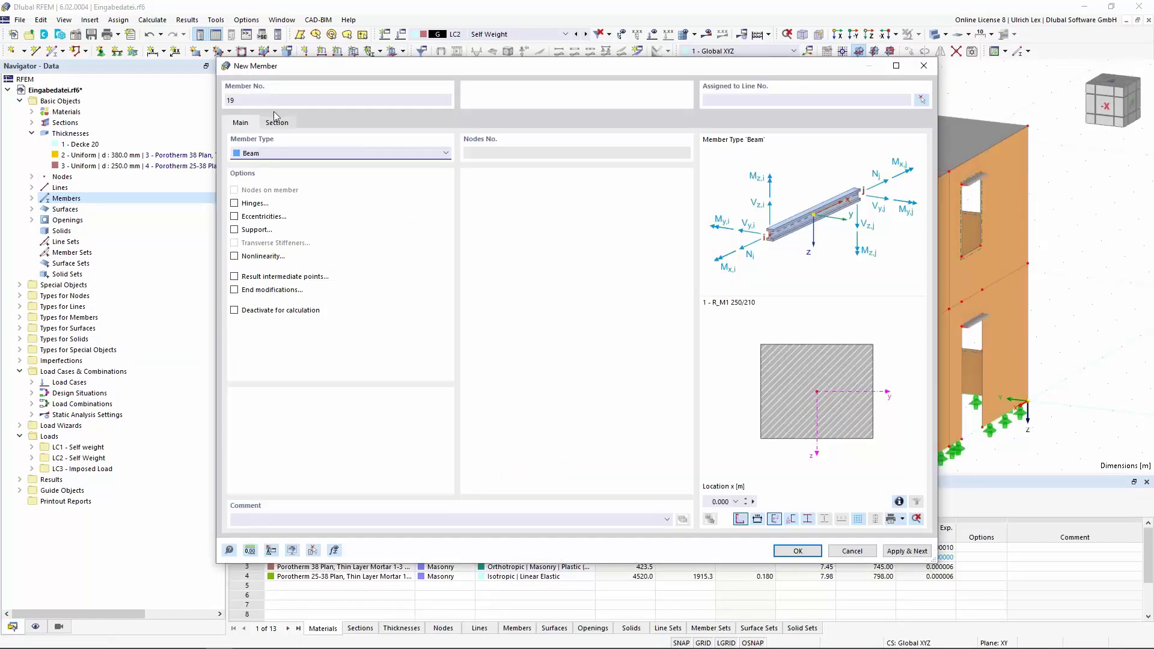
pyautogui.click(282, 124)
pyautogui.click(574, 418)
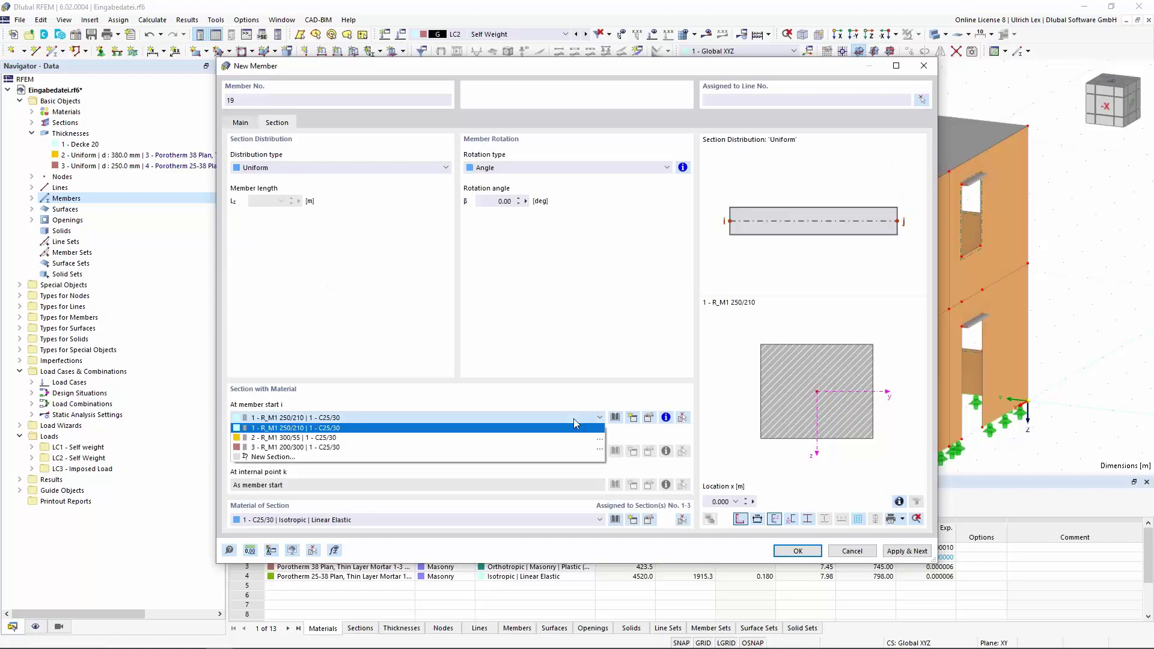
pyautogui.click(529, 447)
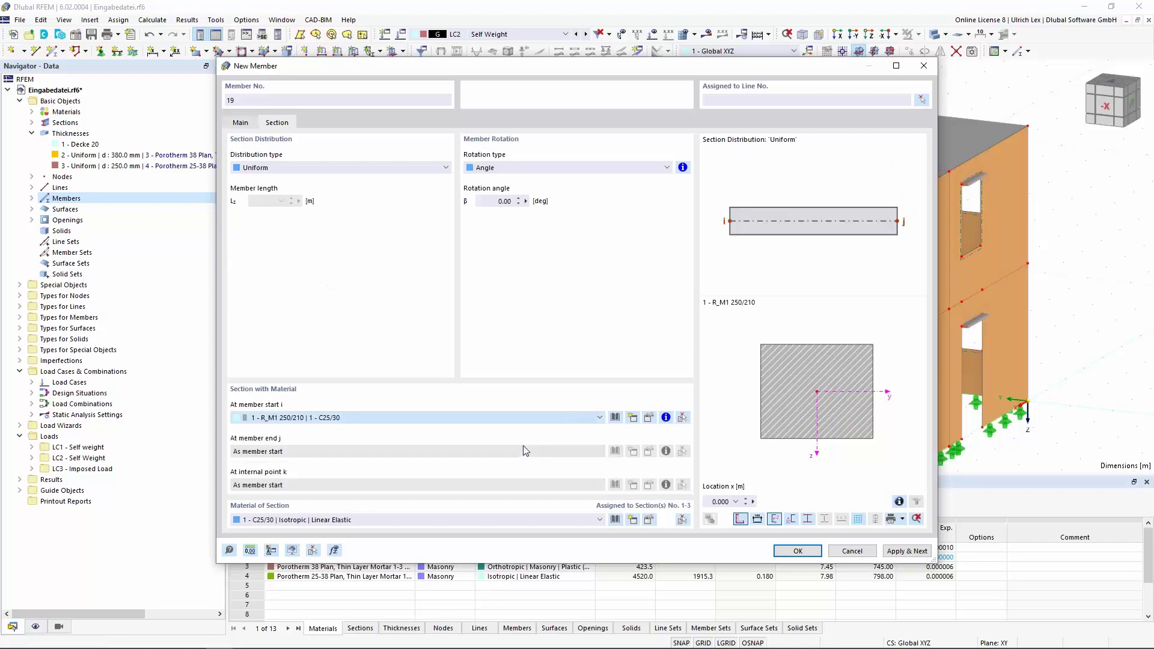
# Step: Edit section 3 to a width b of 300 mm and a height h of 200 mm
pyautogui.click(649, 418)
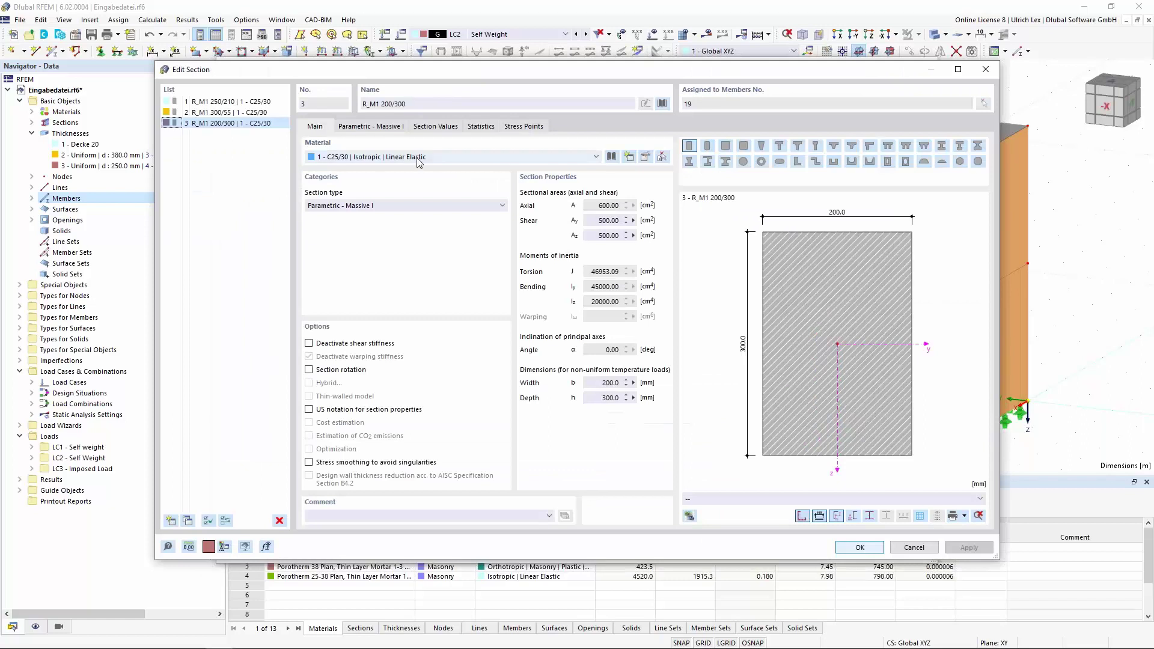
pyautogui.click(371, 126)
pyautogui.click(395, 163)
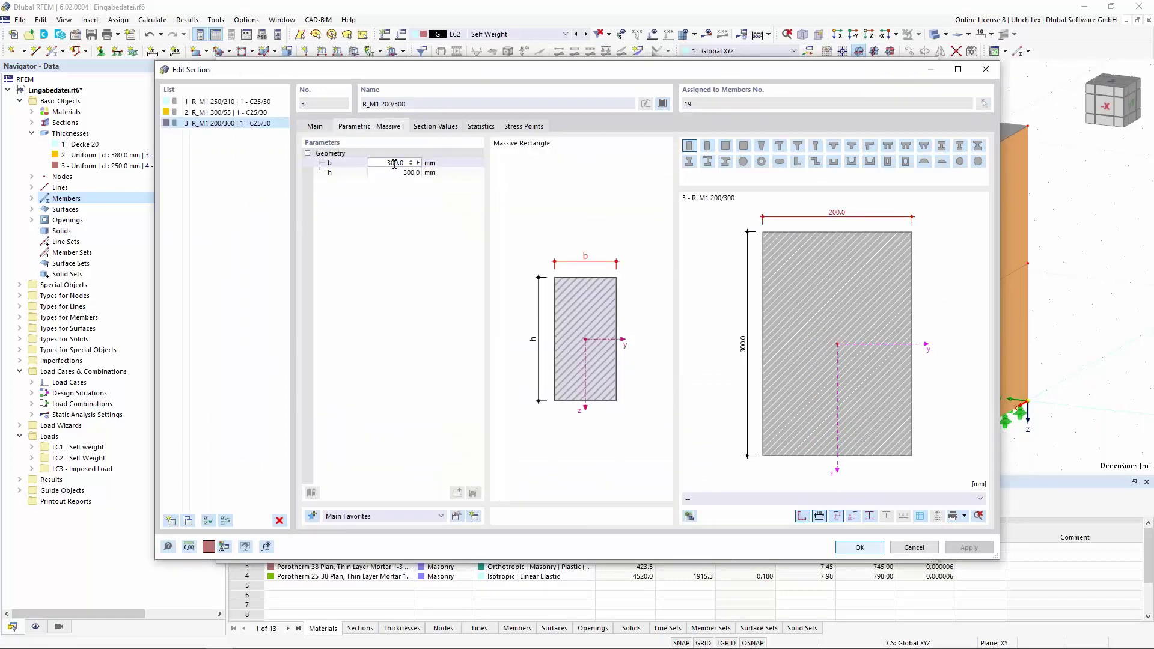
pyautogui.click(400, 173)
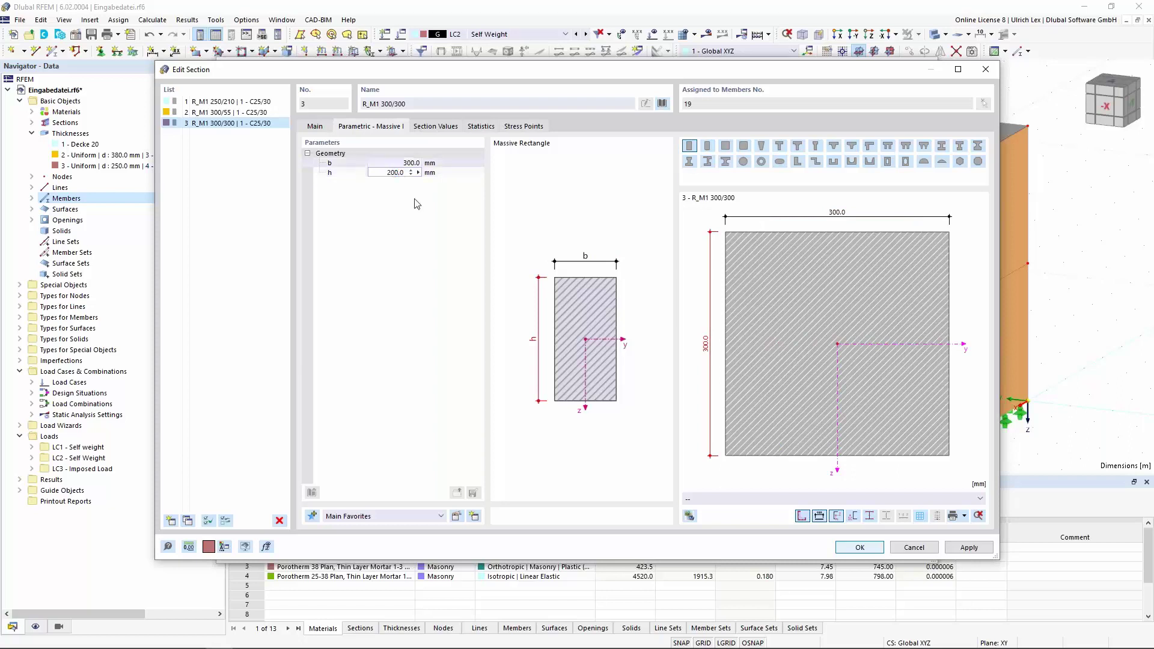
pyautogui.click(869, 549)
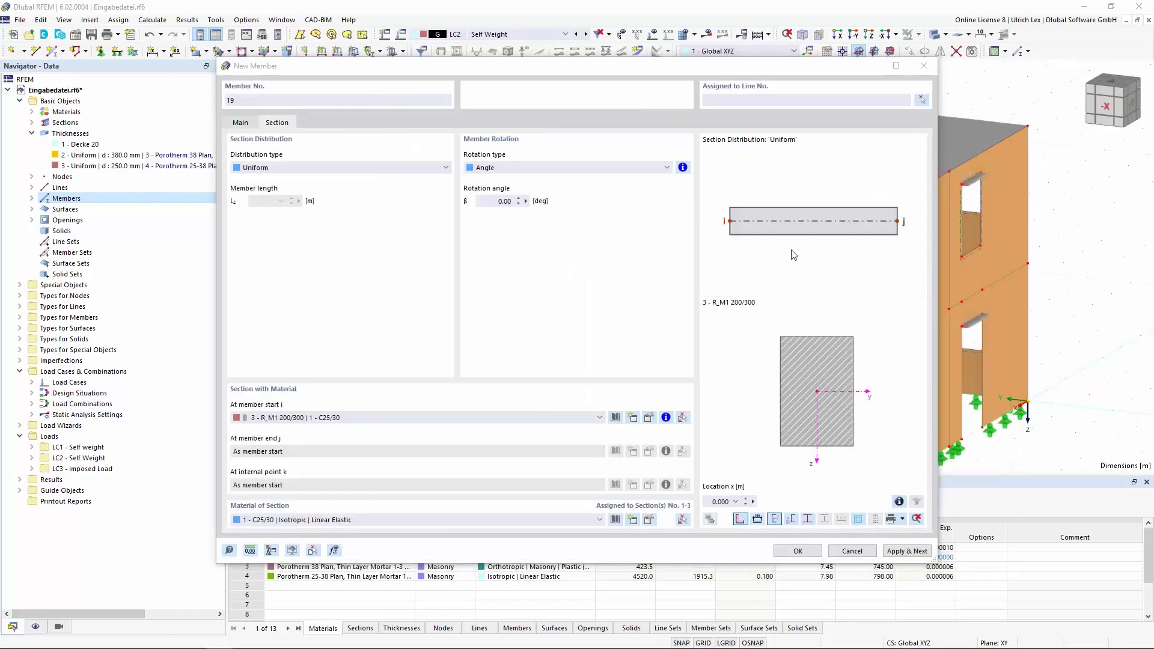
# Step: Assign the 300/200 member to the upper edge lines of the two wide openings on both storeys and create the lintels
pyautogui.click(923, 104)
pyautogui.click(538, 348)
pyautogui.click(543, 221)
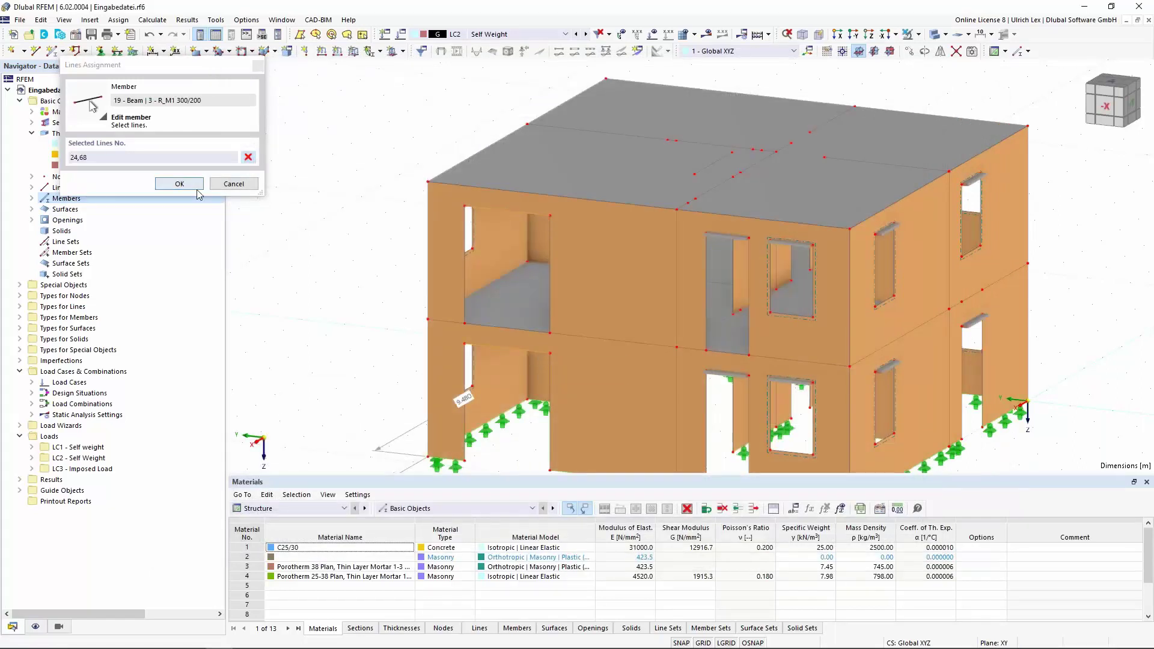
pyautogui.click(179, 183)
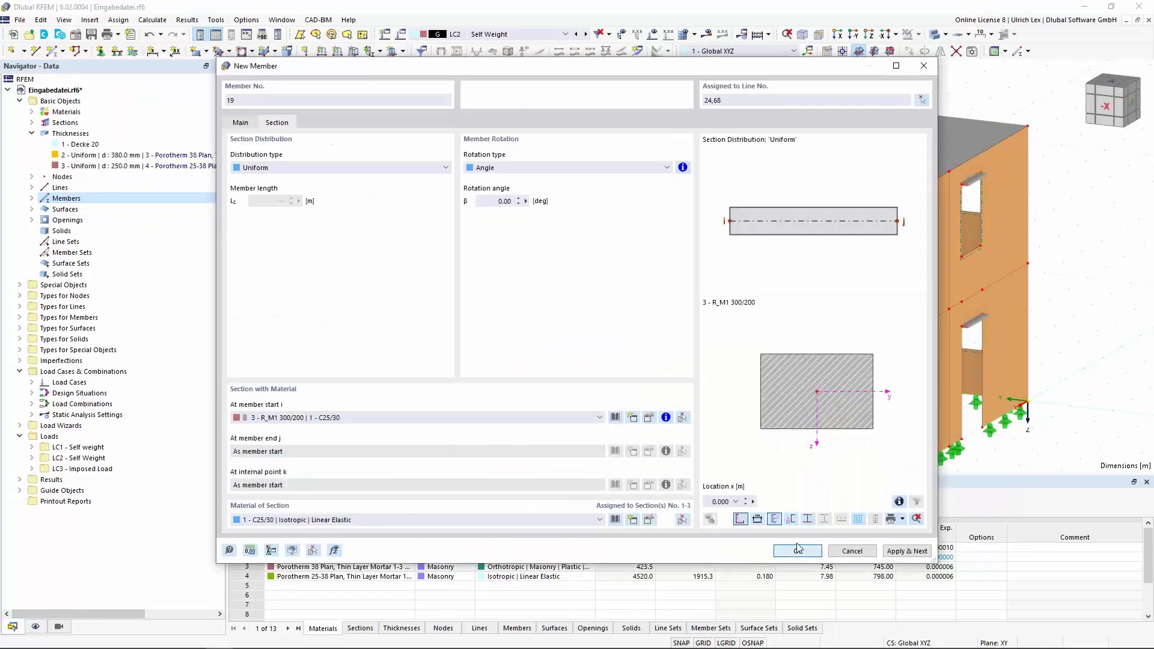
pyautogui.click(800, 550)
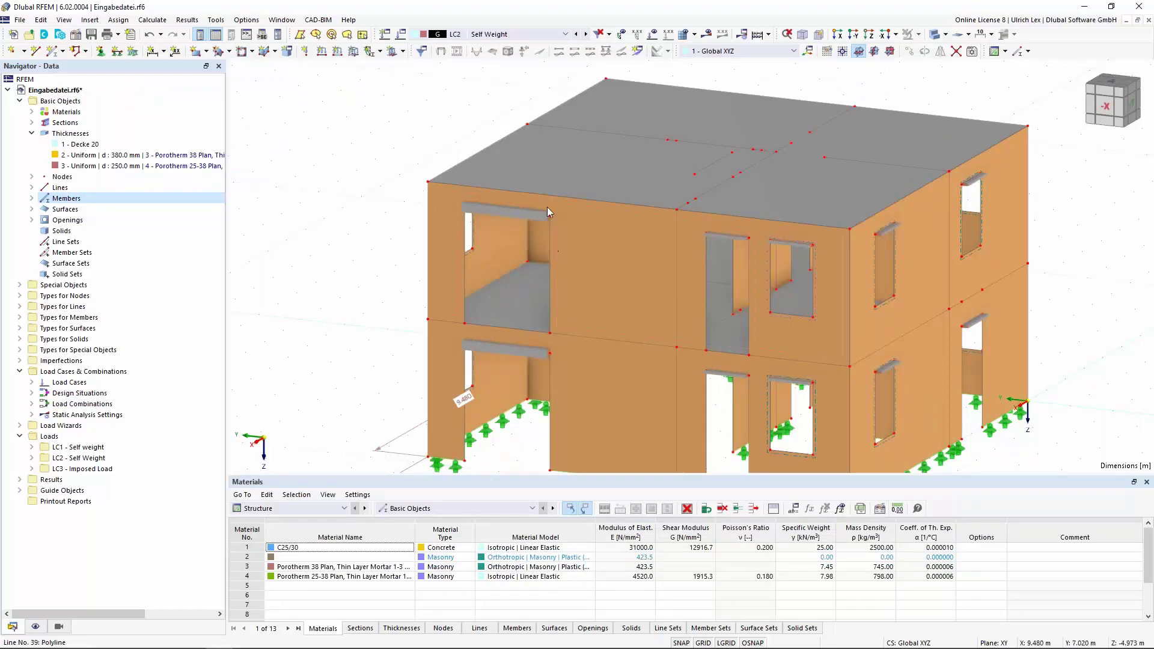
# Step: Examine how the lintel over the wide upper-storey opening ends at the wall edge, and review the whole building
pyautogui.scroll(2, 551, 226)
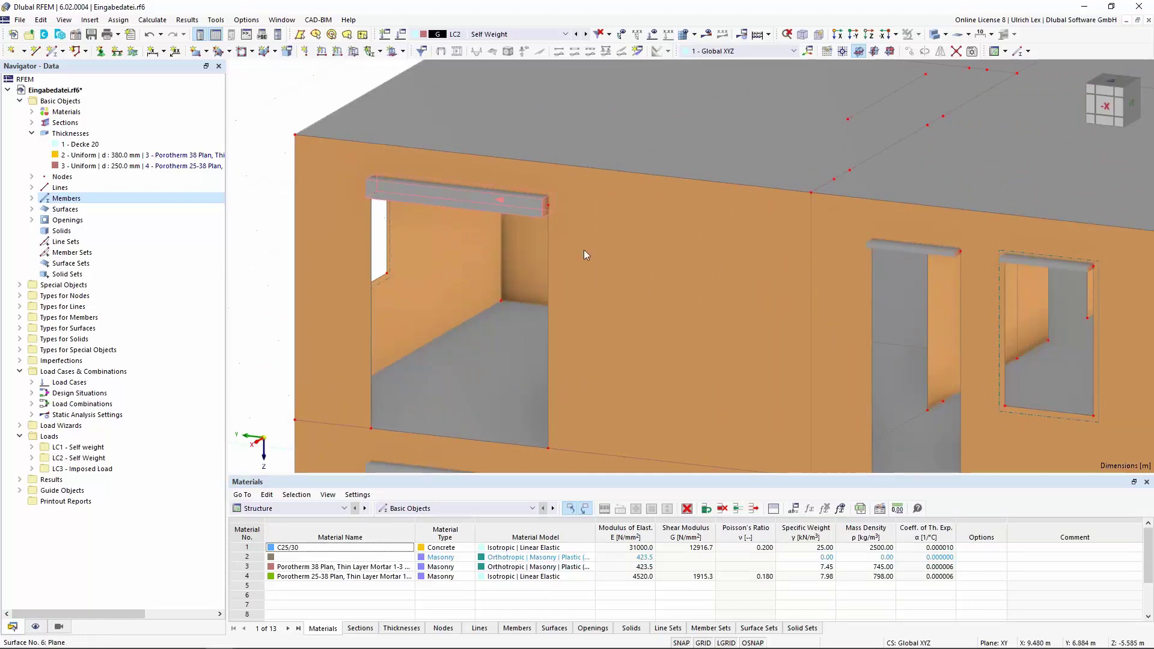
pyautogui.click(474, 205)
pyautogui.scroll(3, 529, 211)
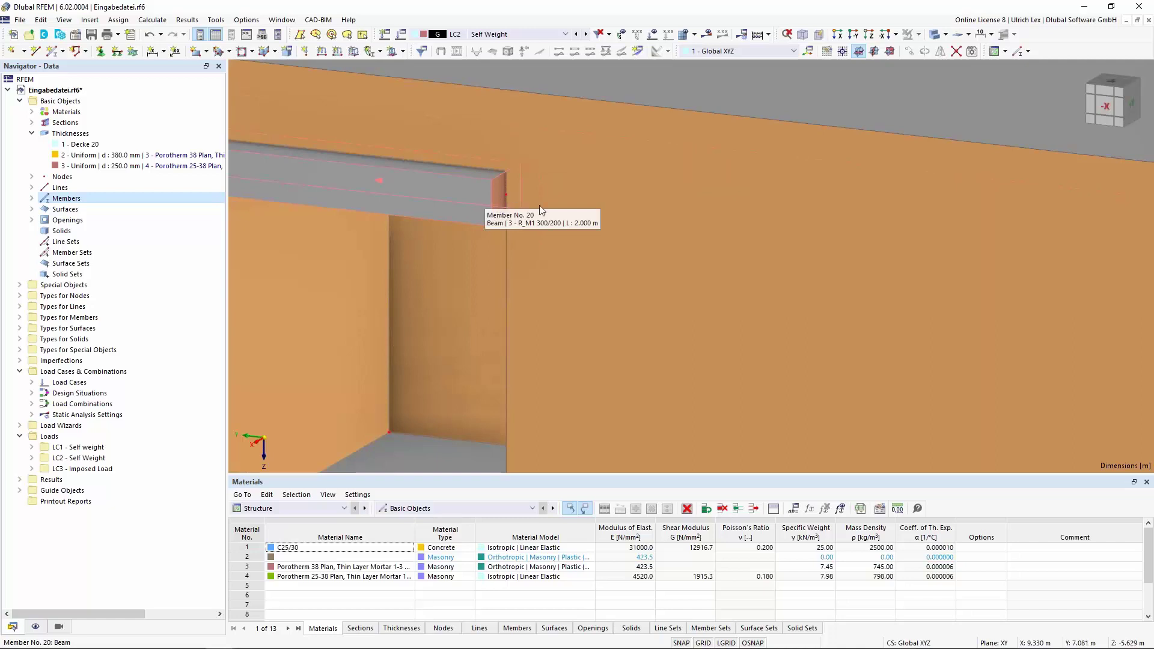
pyautogui.scroll(-3, 629, 167)
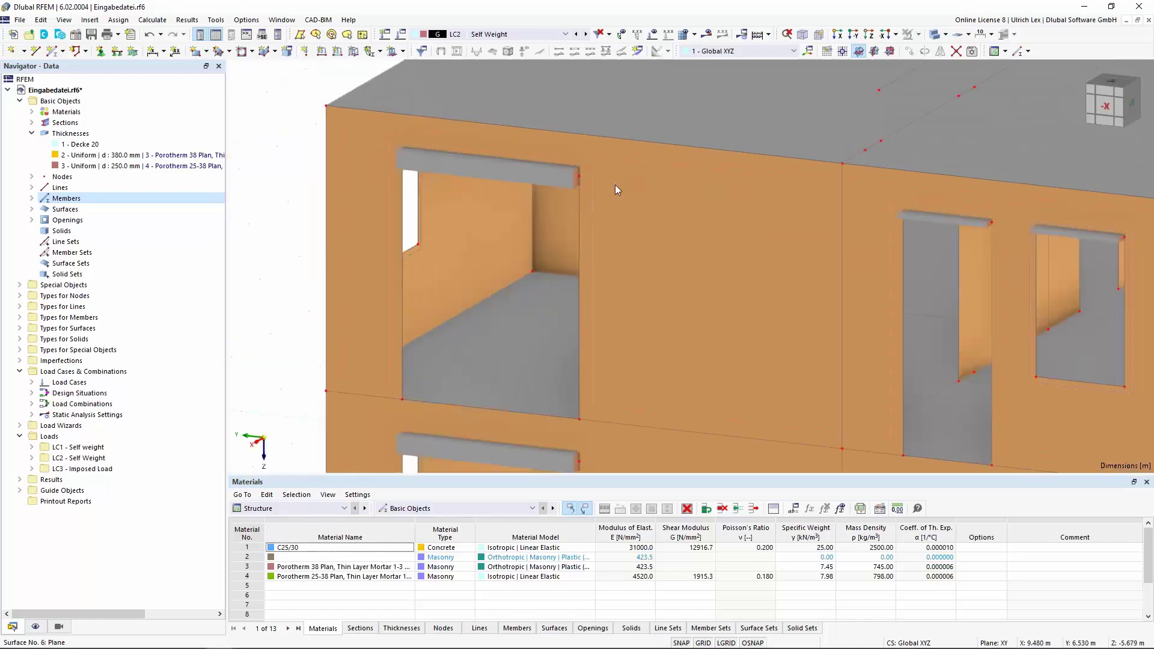
pyautogui.scroll(-2, 615, 185)
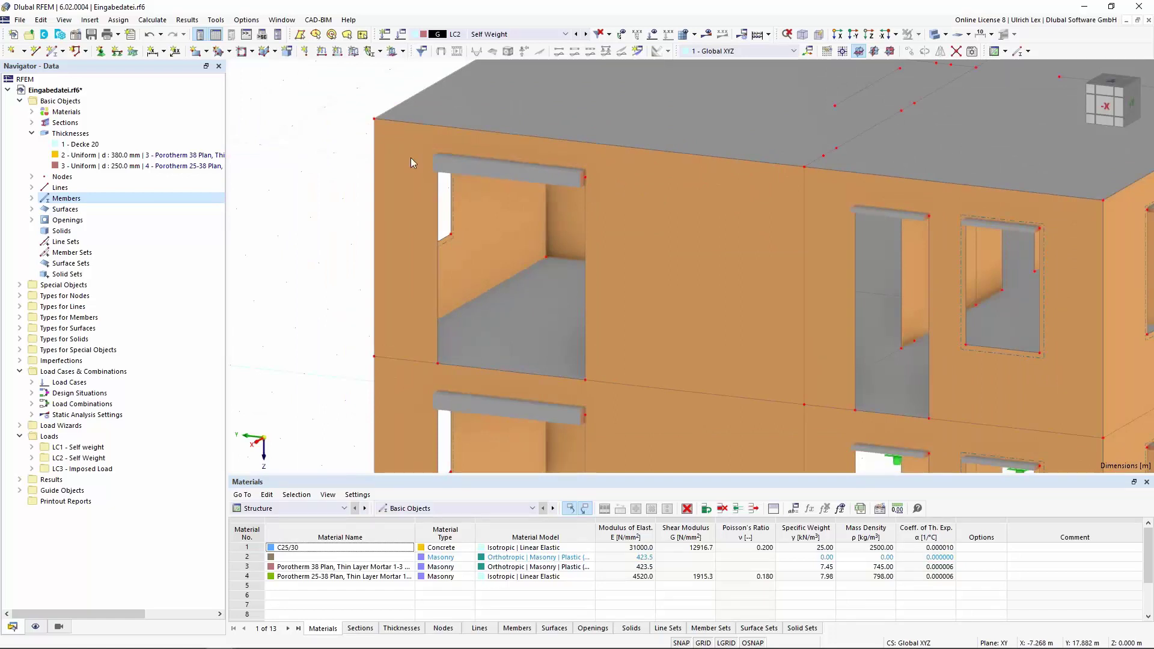
pyautogui.scroll(-5, 410, 157)
pyautogui.keyDown('ctrl'); pyautogui.moveTo(952, 400); pyautogui.dragTo(907, 398, button='middle'); pyautogui.keyUp('ctrl')
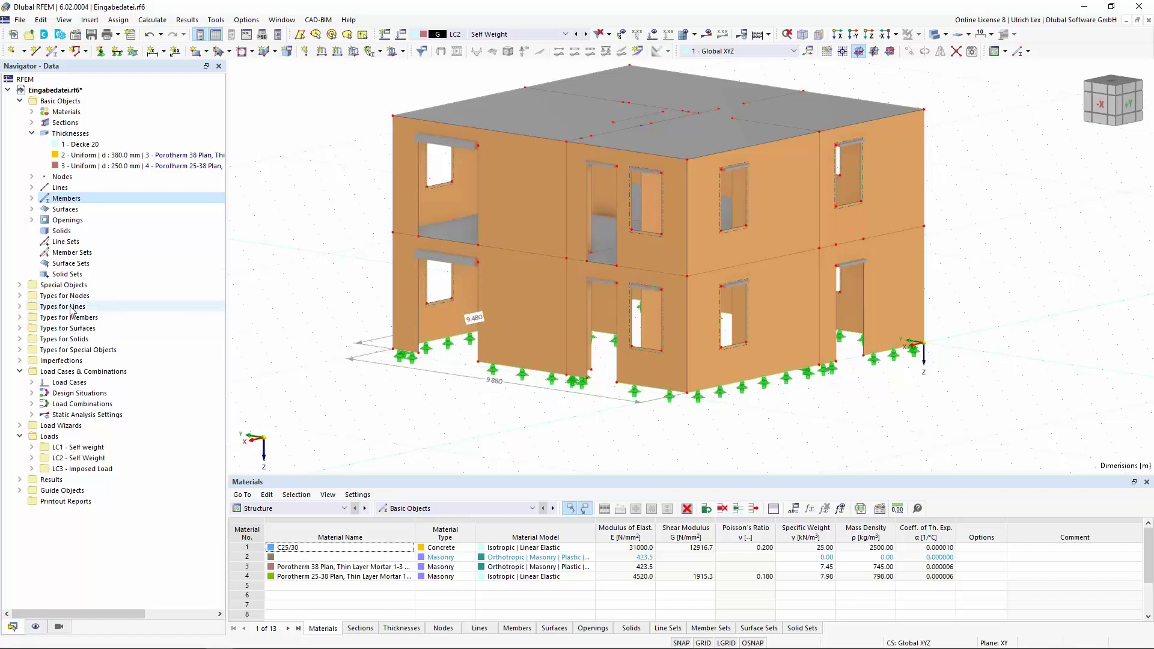
# Step: Create a new line hinge with the slab-wall connection option enabled
pyautogui.click(21, 308)
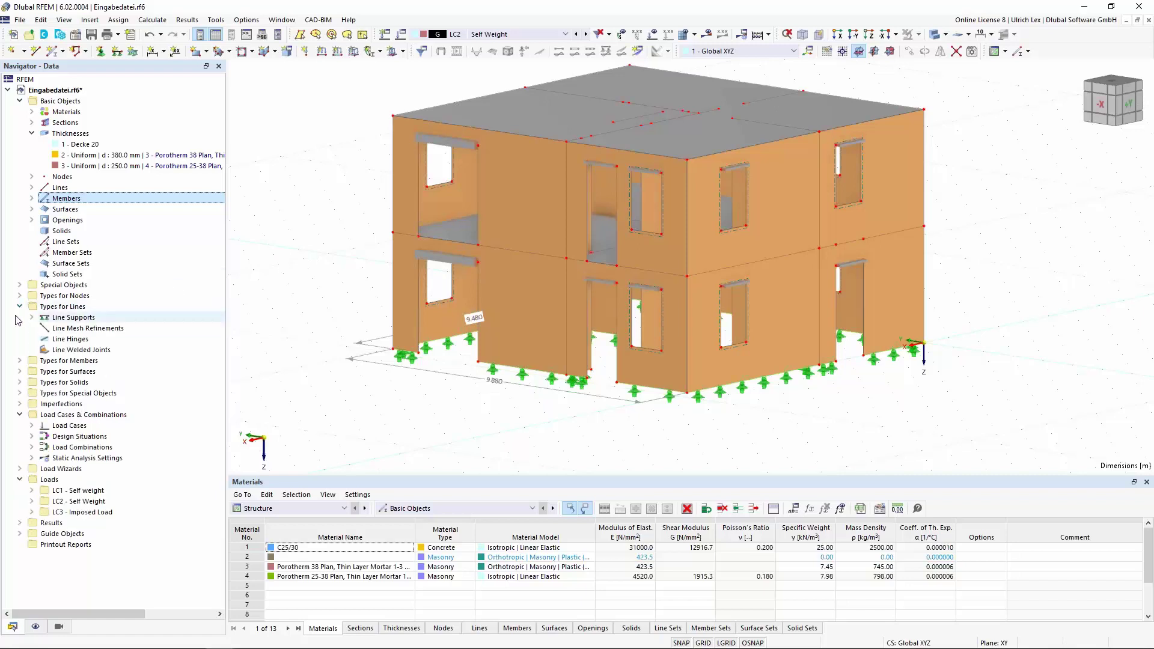
pyautogui.rightClick(66, 341)
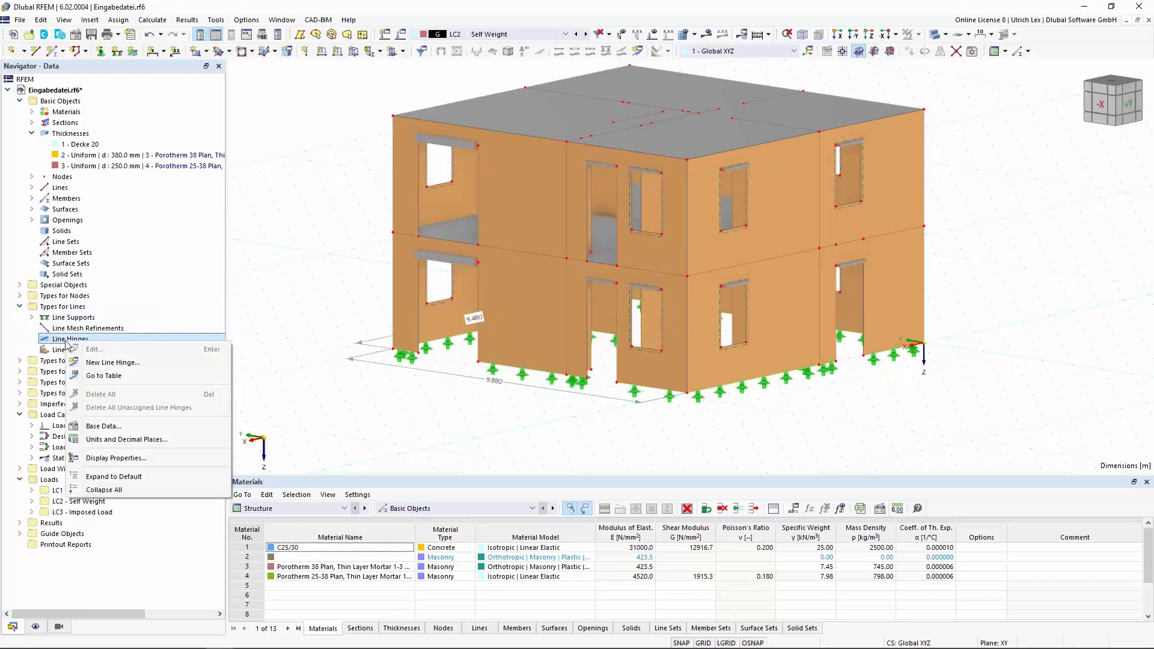
pyautogui.click(100, 366)
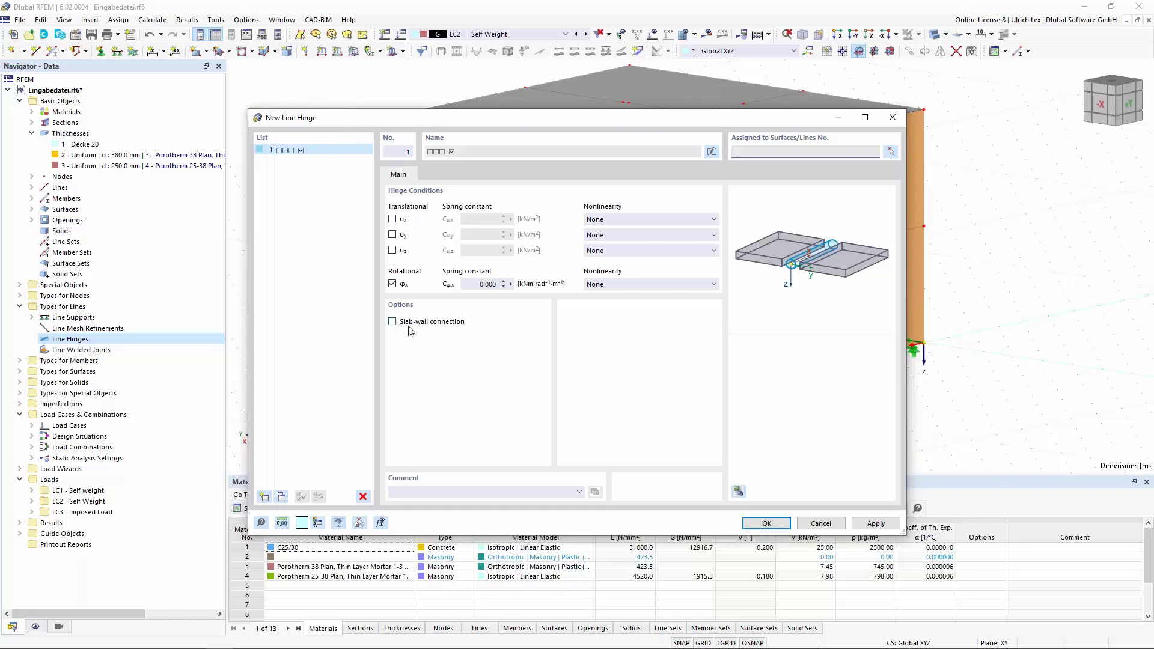
pyautogui.click(394, 323)
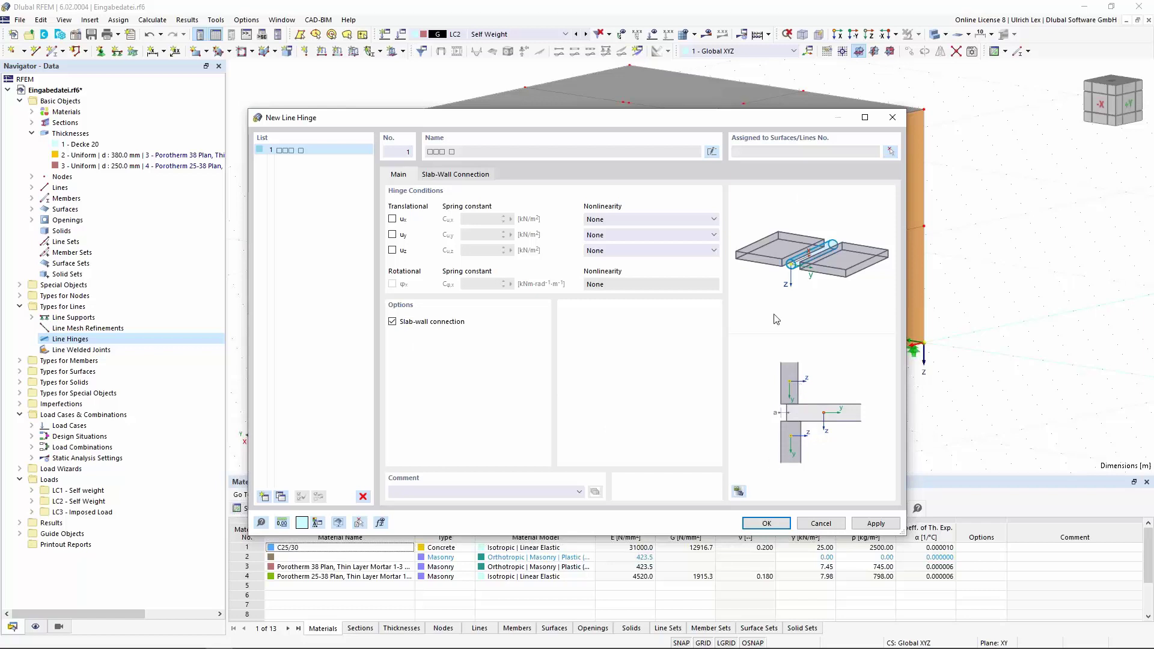
# Step: Assign the line hinge to the intermediate floor slab, surface 5, along all its lines at that floor level
pyautogui.click(890, 151)
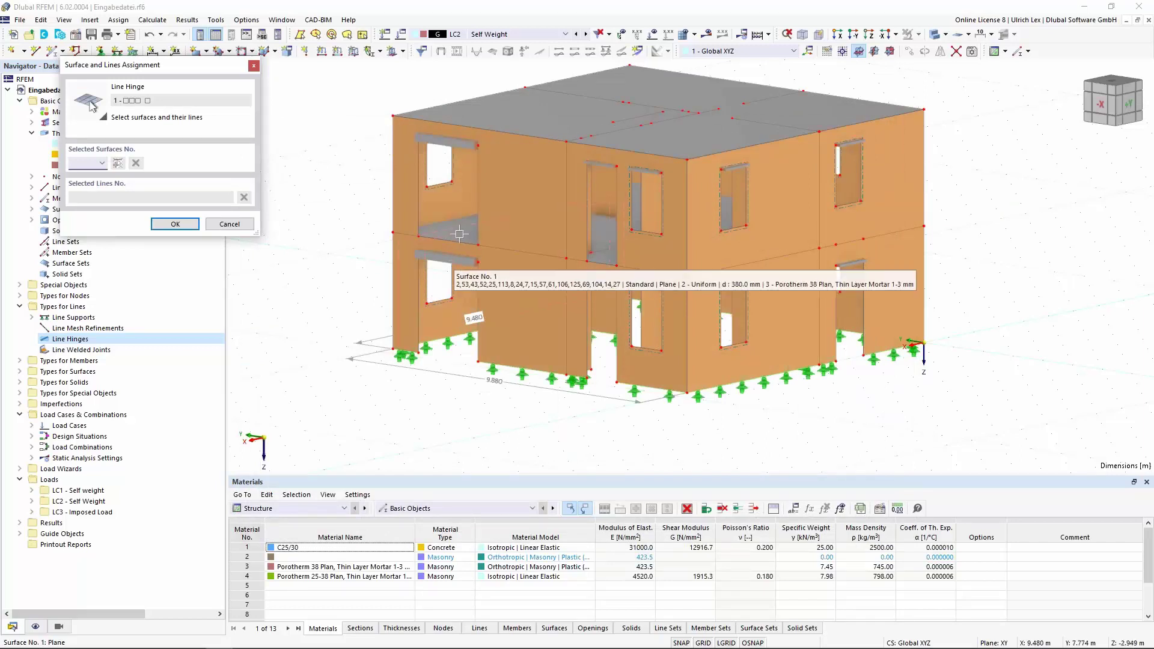
pyautogui.scroll(4, 459, 231)
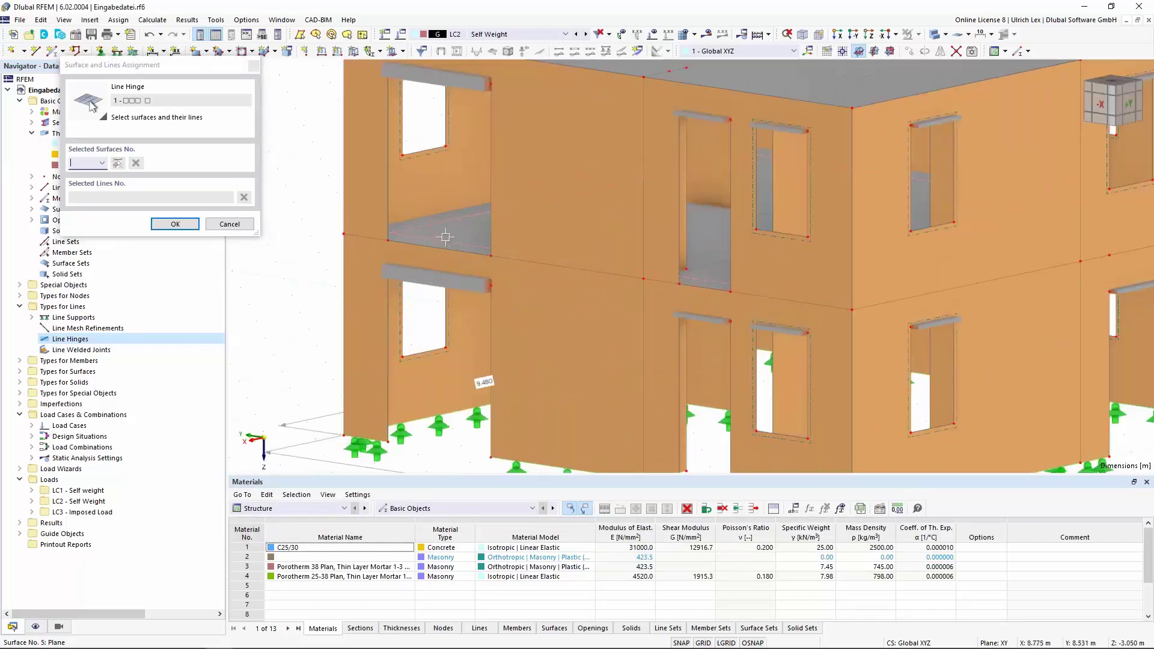
pyautogui.click(458, 233)
pyautogui.scroll(-4, 464, 204)
pyautogui.keyDown('ctrl'); pyautogui.moveTo(419, 273); pyautogui.dragTo(460, 250, button='middle'); pyautogui.keyUp('ctrl')
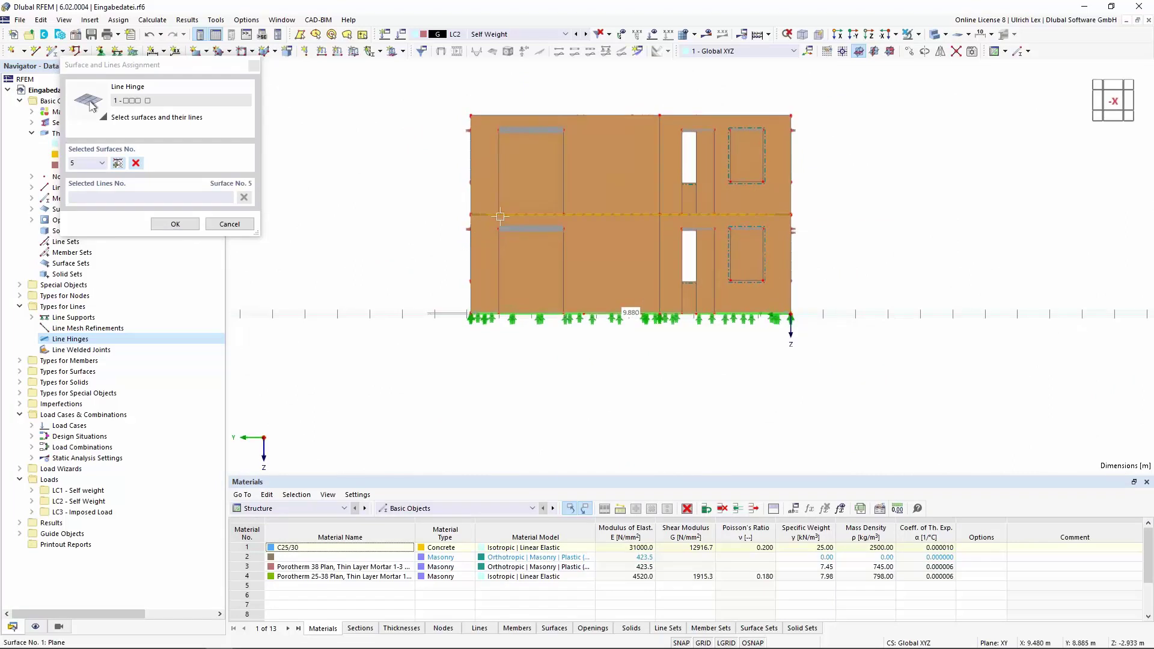
pyautogui.scroll(3, 431, 204)
pyautogui.moveTo(428, 199); pyautogui.dragTo(1059, 225)
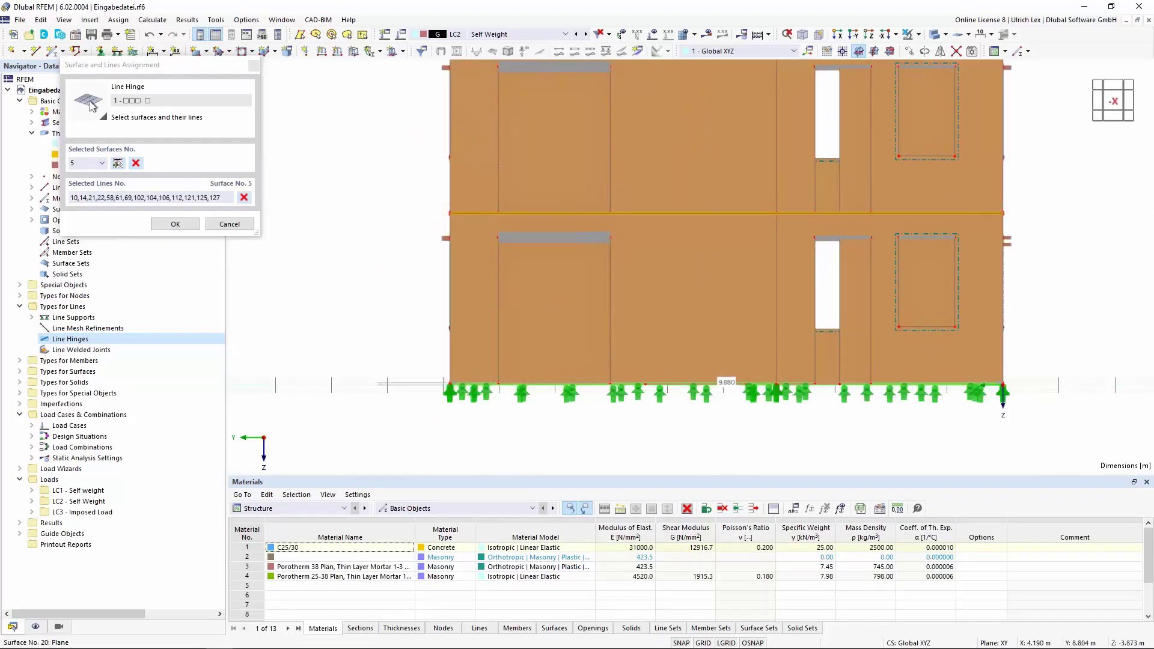
# Step: Add the roof slab, surface 10, with all its lines at roof level and accept the hinge assignment
pyautogui.scroll(-3, 364, 343)
pyautogui.keyDown('ctrl'); pyautogui.moveTo(829, 237); pyautogui.dragTo(760, 306, button='middle'); pyautogui.keyUp('ctrl')
pyautogui.click(449, 160)
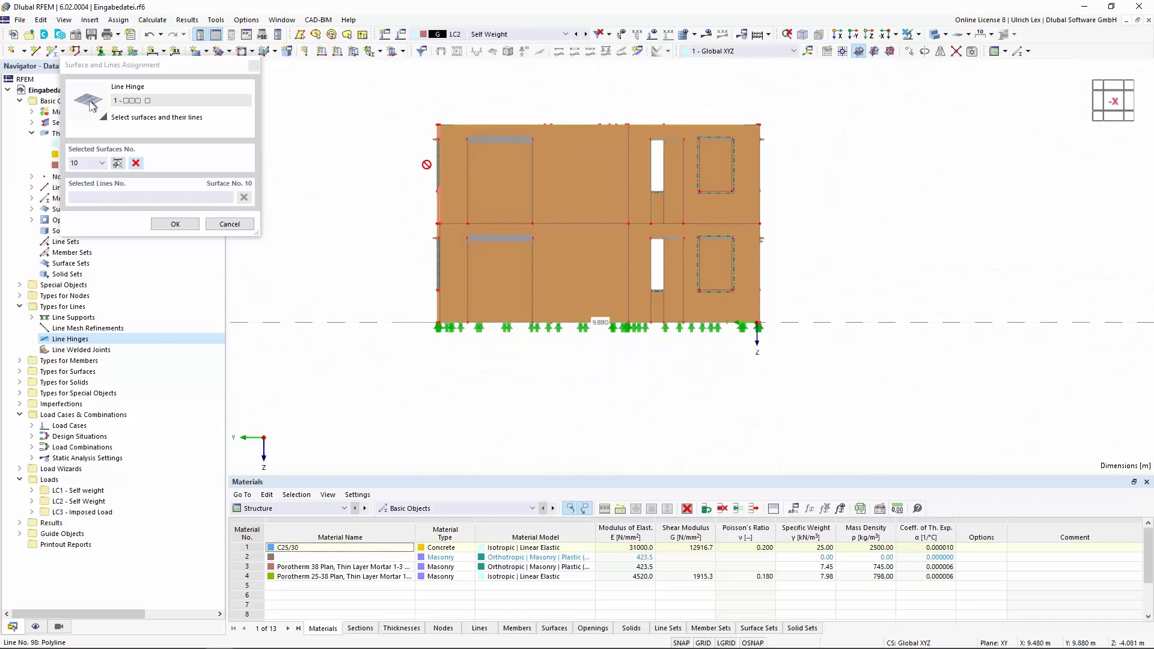
pyautogui.moveTo(403, 96); pyautogui.dragTo(883, 142)
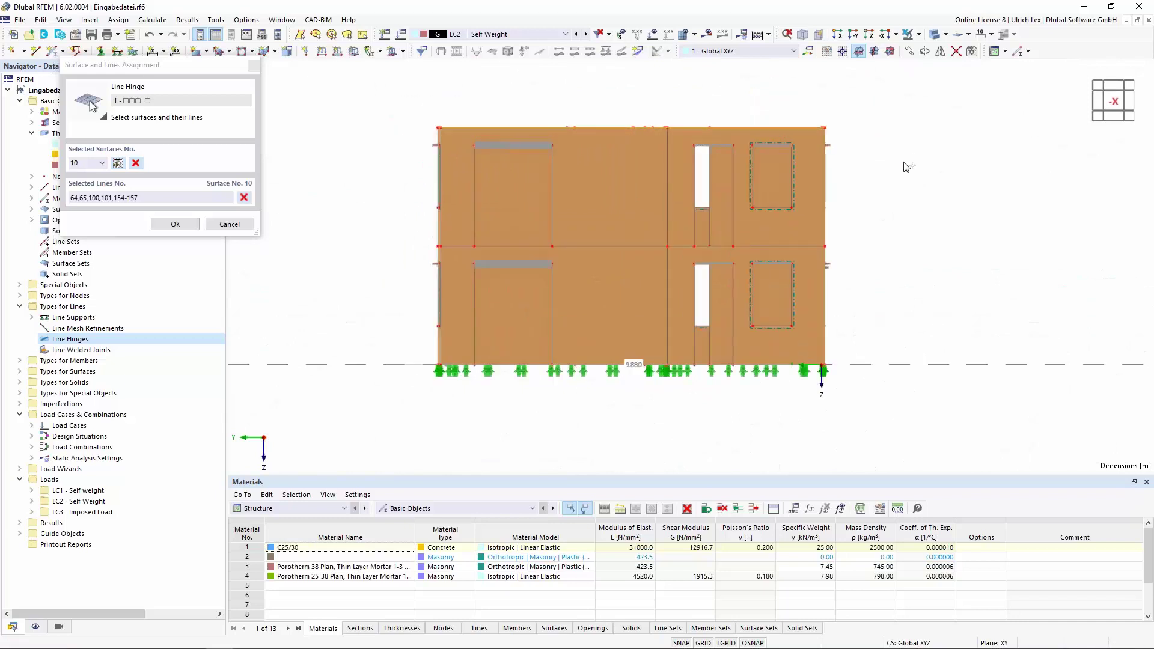
pyautogui.click(180, 224)
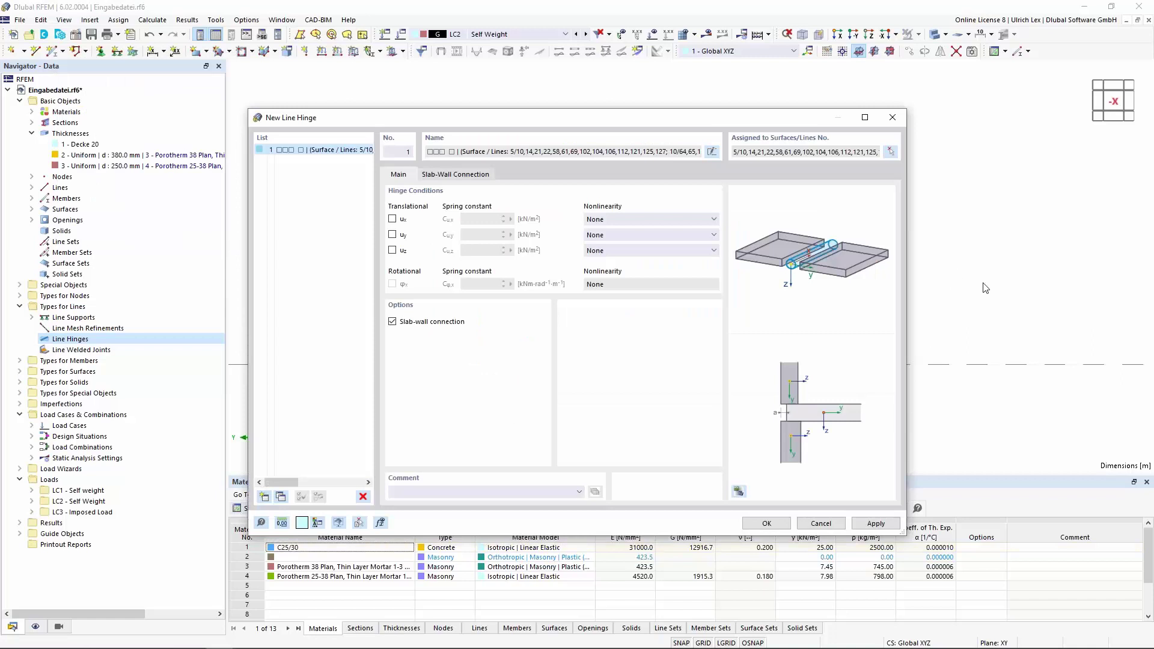
# Step: Set the slab-wall connection offset a to 100 mm
pyautogui.click(442, 177)
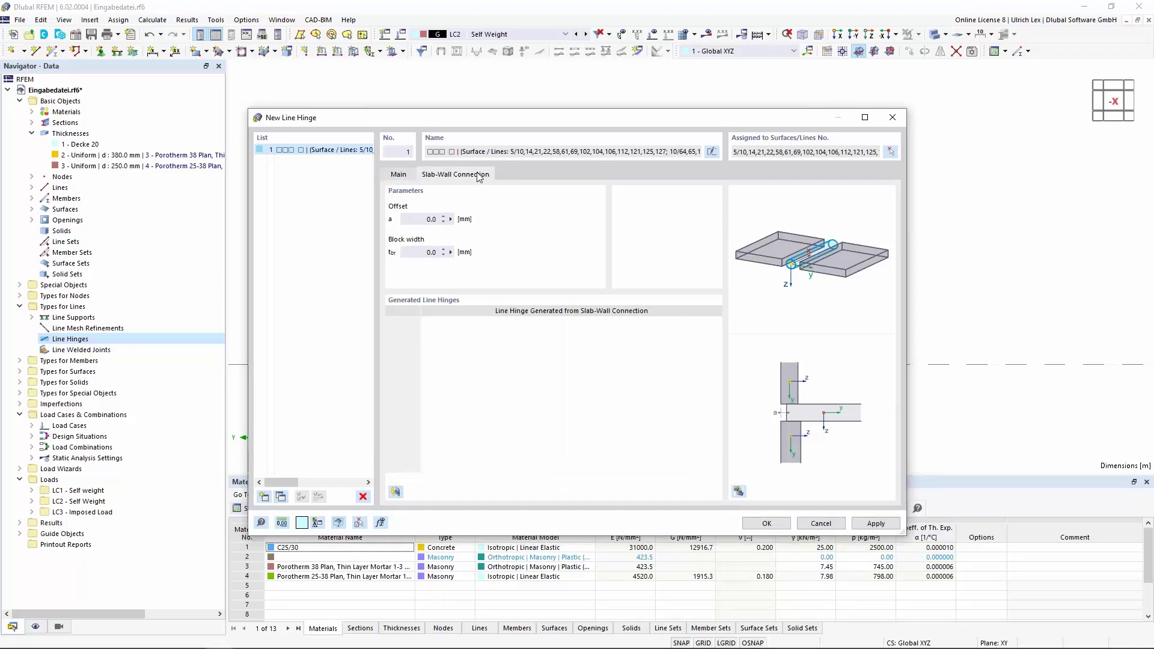
pyautogui.click(417, 220)
pyautogui.click(662, 372)
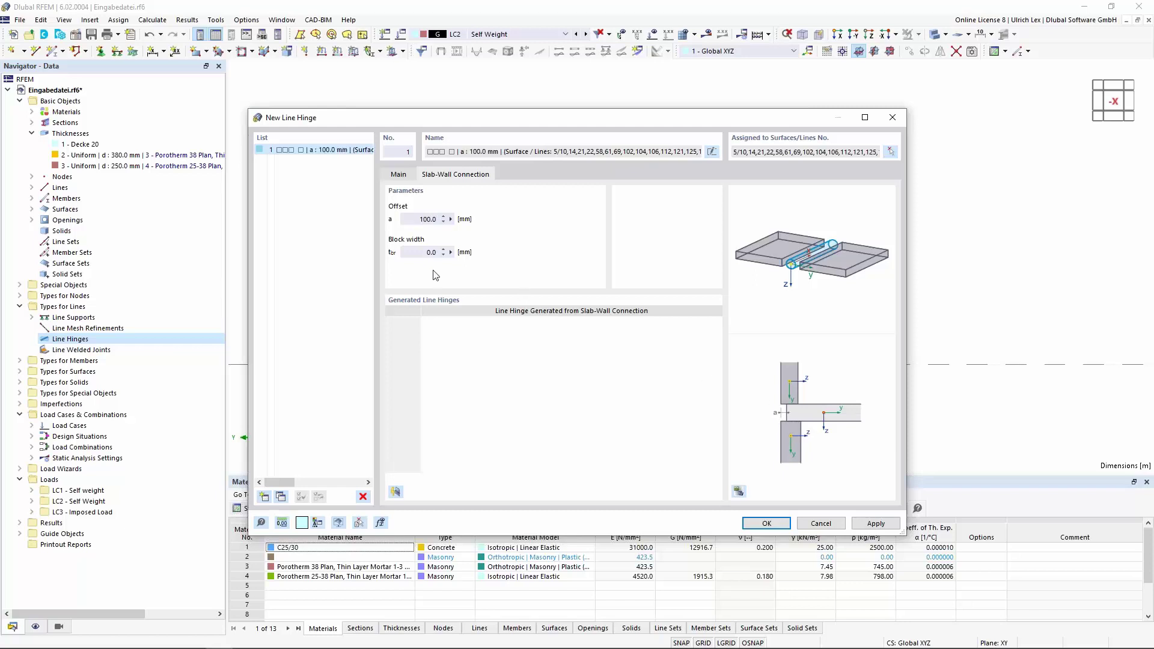
# Step: Try a block width of 50 mm for the slab-wall connection and reset it to 0 mm
pyautogui.doubleClick(438, 253)
pyautogui.press('Tab')
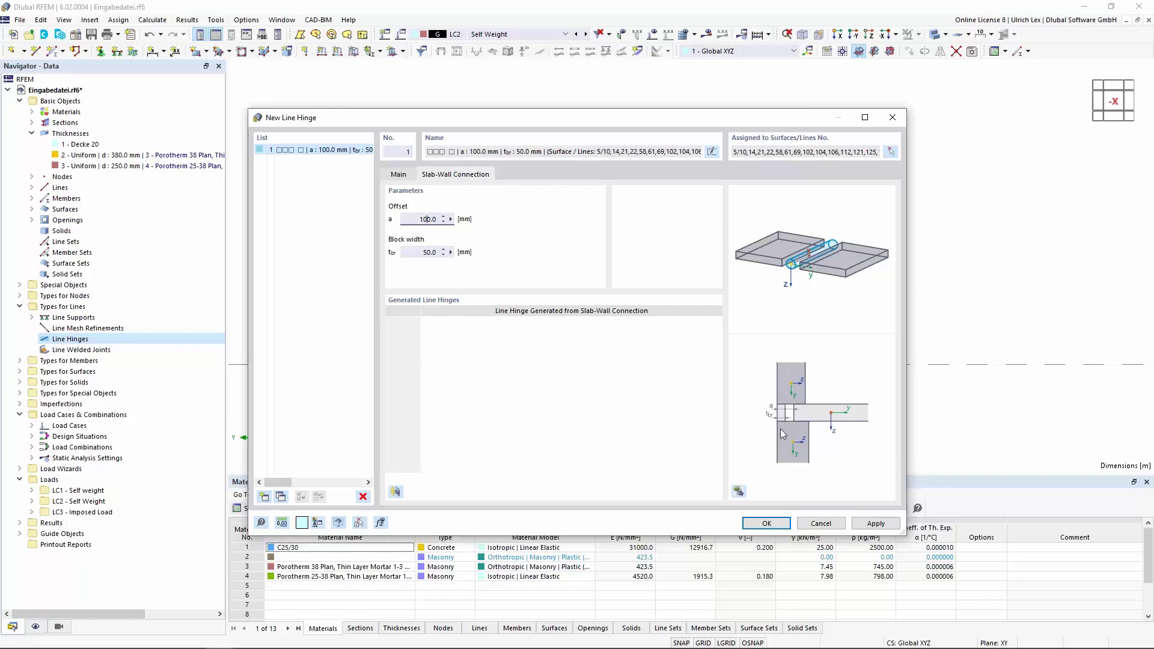
pyautogui.click(411, 255)
pyautogui.write('0')
pyautogui.click(441, 220)
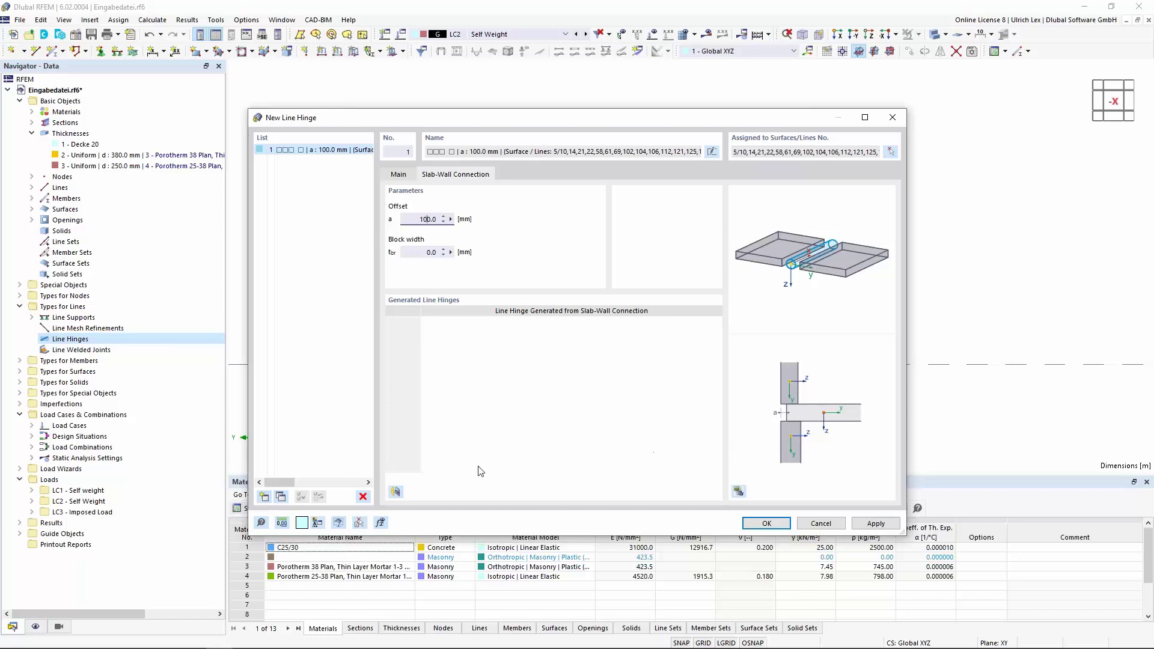
# Step: Generate the line hinges from the slab-wall connection, review their force/moment diagrams and accept the line hinge
pyautogui.click(396, 493)
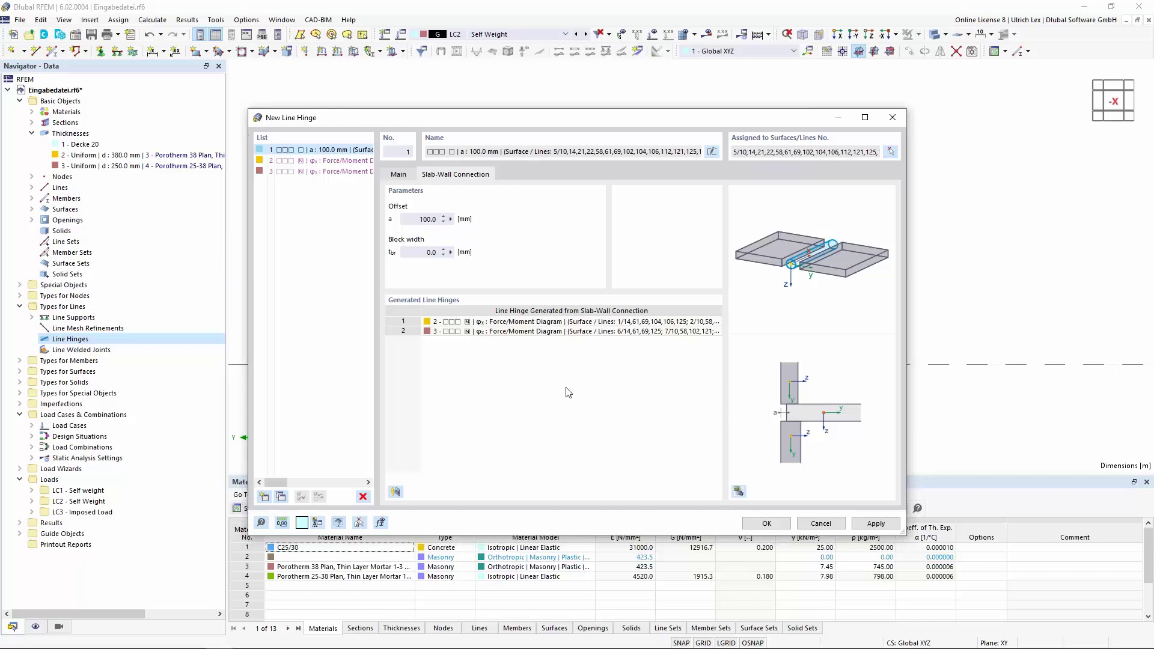
pyautogui.click(345, 161)
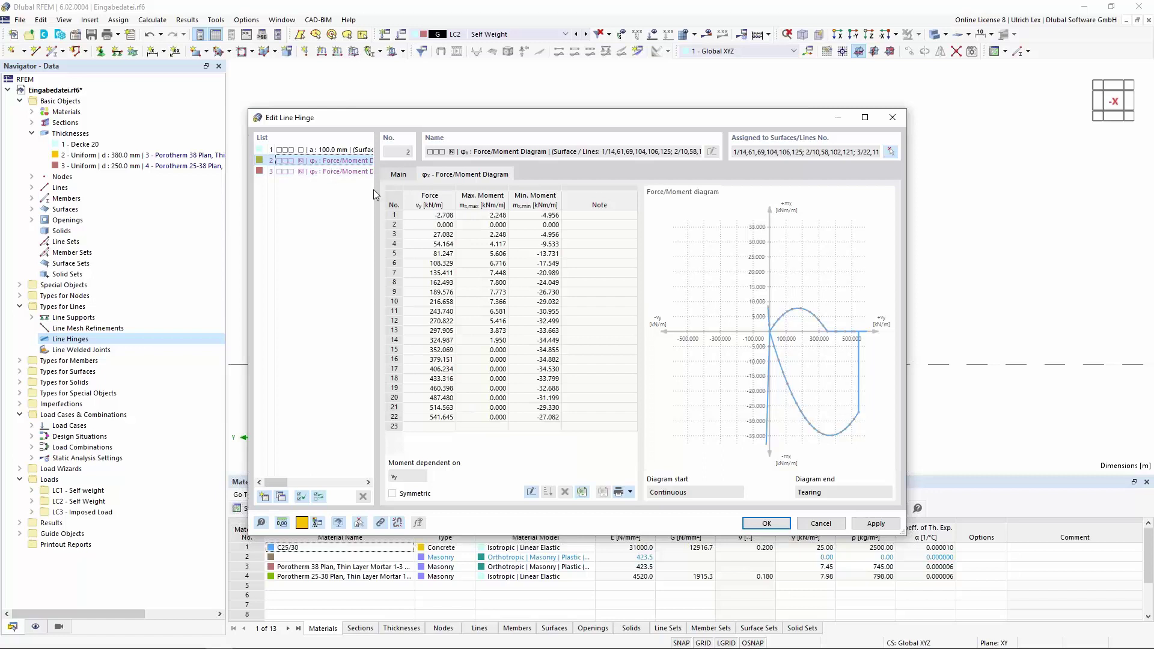
pyautogui.click(448, 234)
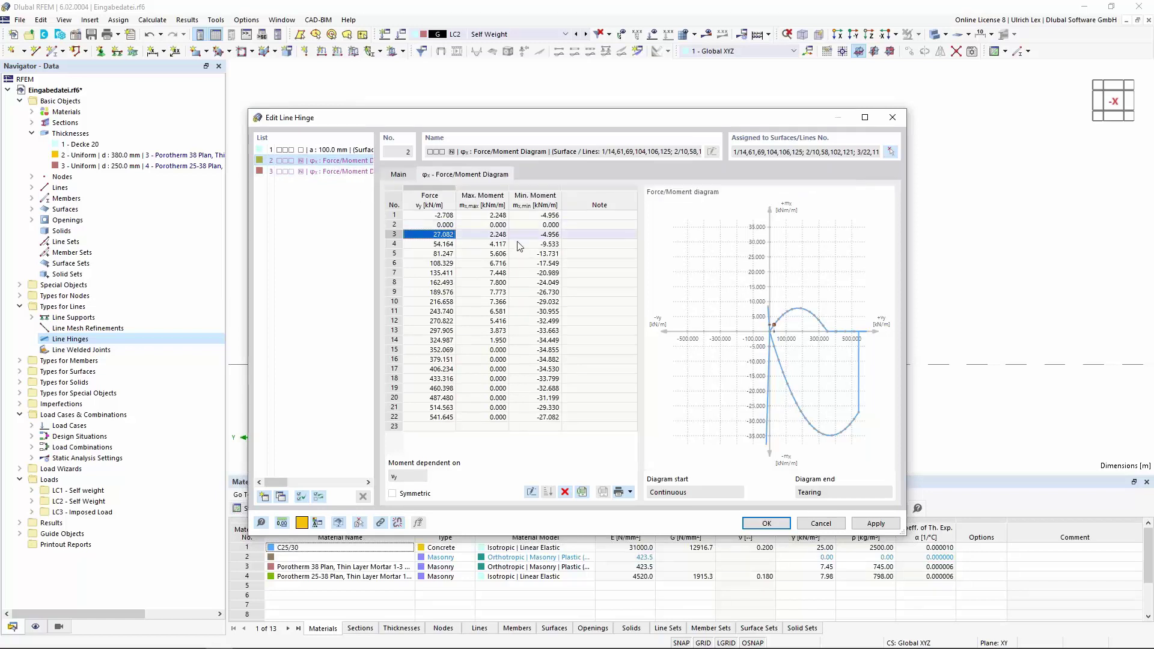
pyautogui.click(323, 172)
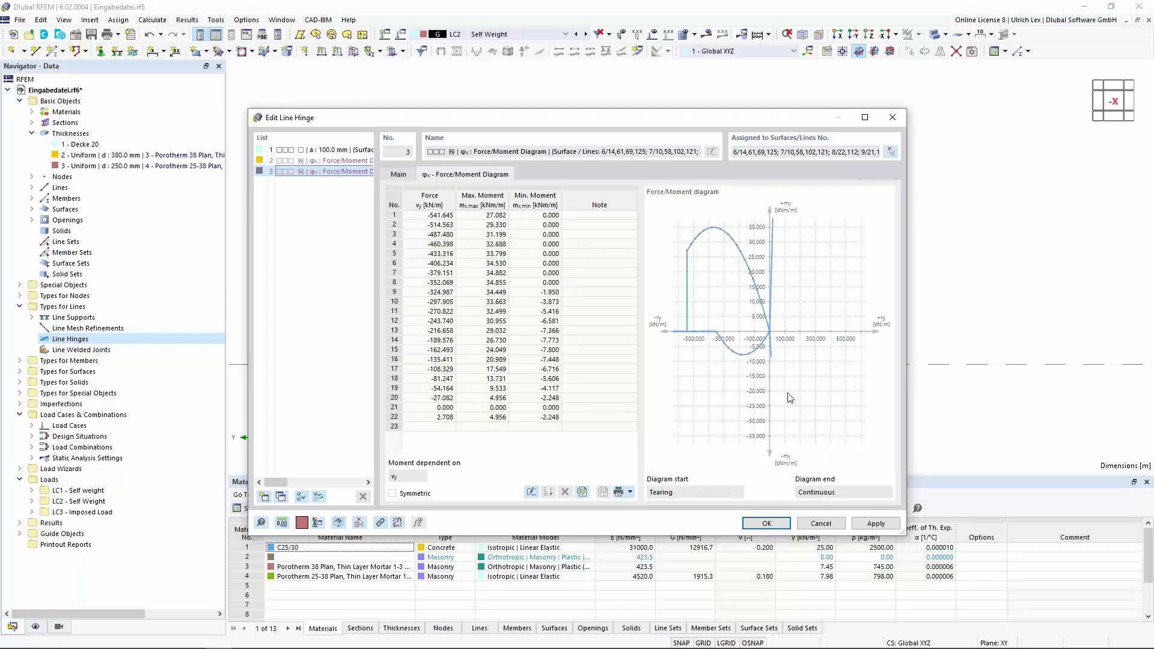
pyautogui.click(340, 161)
pyautogui.click(339, 172)
pyautogui.click(767, 523)
# Step: Examine the line hinges along the intermediate floor slab and the adjoining walls, including those at the wall opening
pyautogui.keyDown('ctrl'); pyautogui.moveTo(371, 358); pyautogui.dragTo(259, 392, button='middle'); pyautogui.keyUp('ctrl')
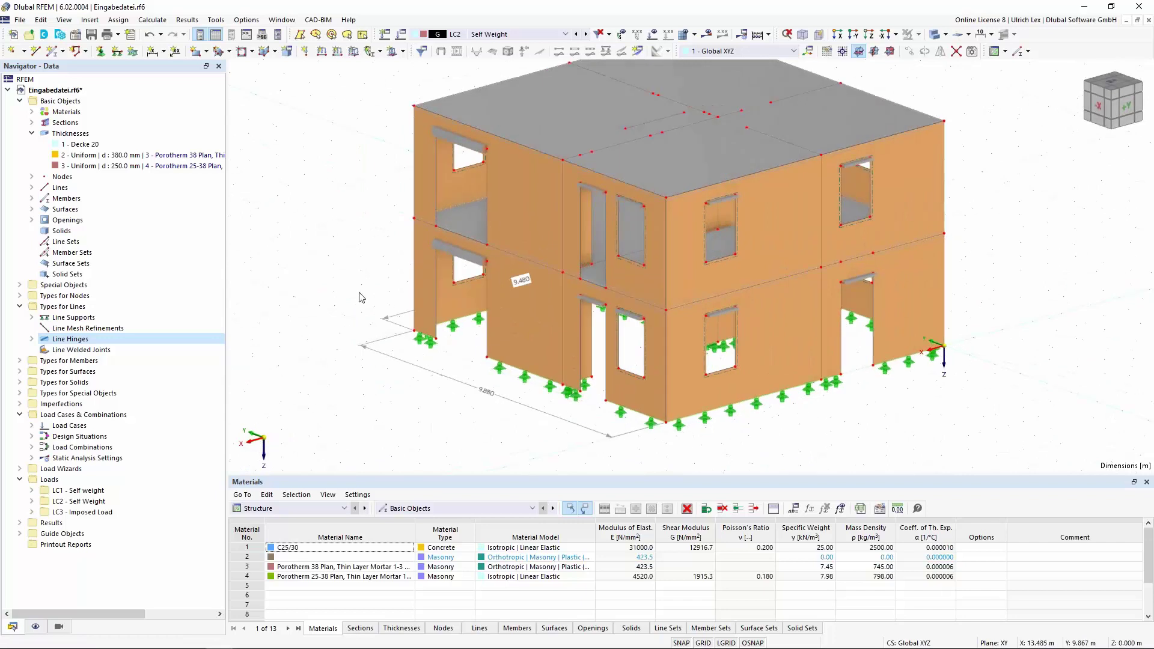
pyautogui.scroll(6, 515, 229)
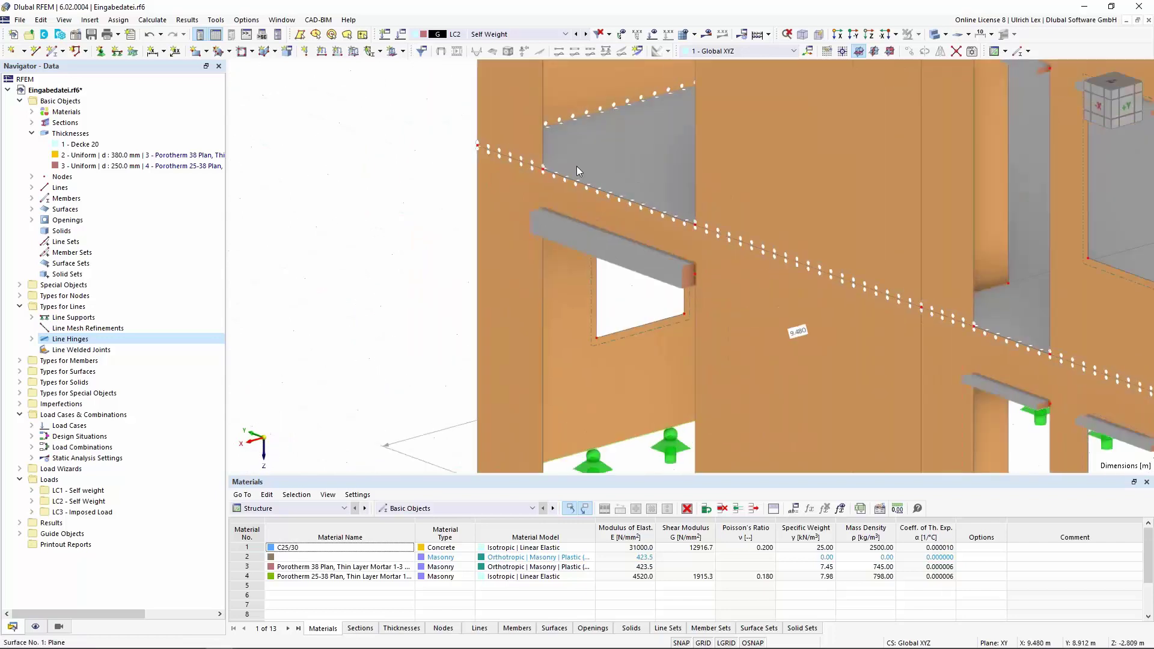
pyautogui.scroll(4, 526, 151)
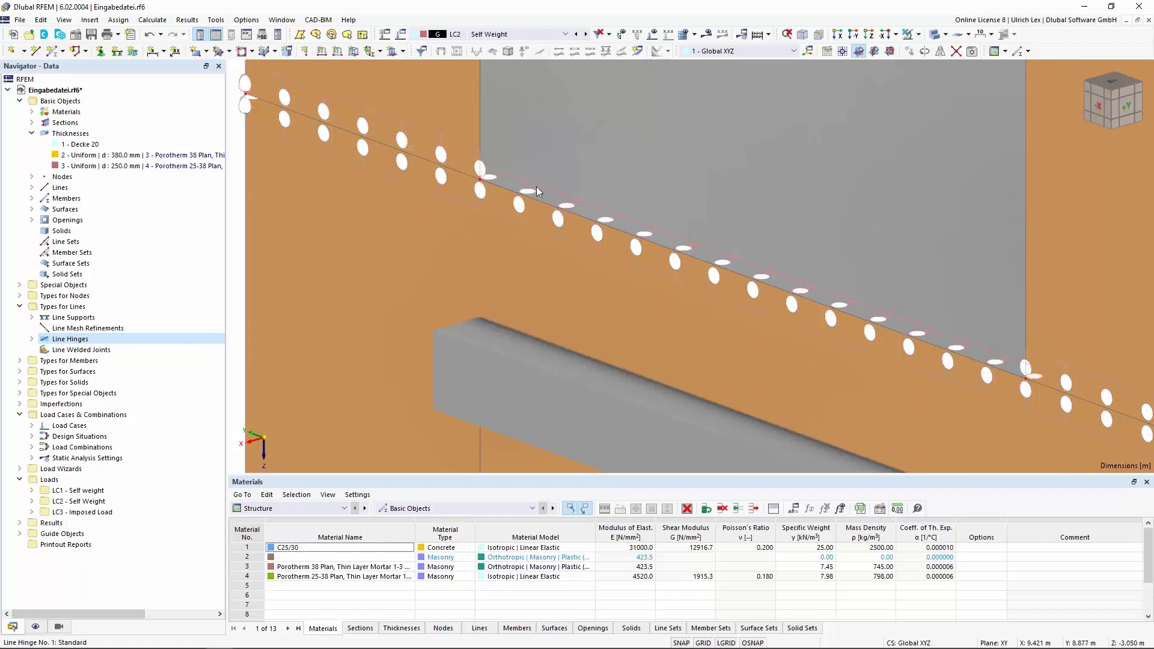
pyautogui.click(507, 196)
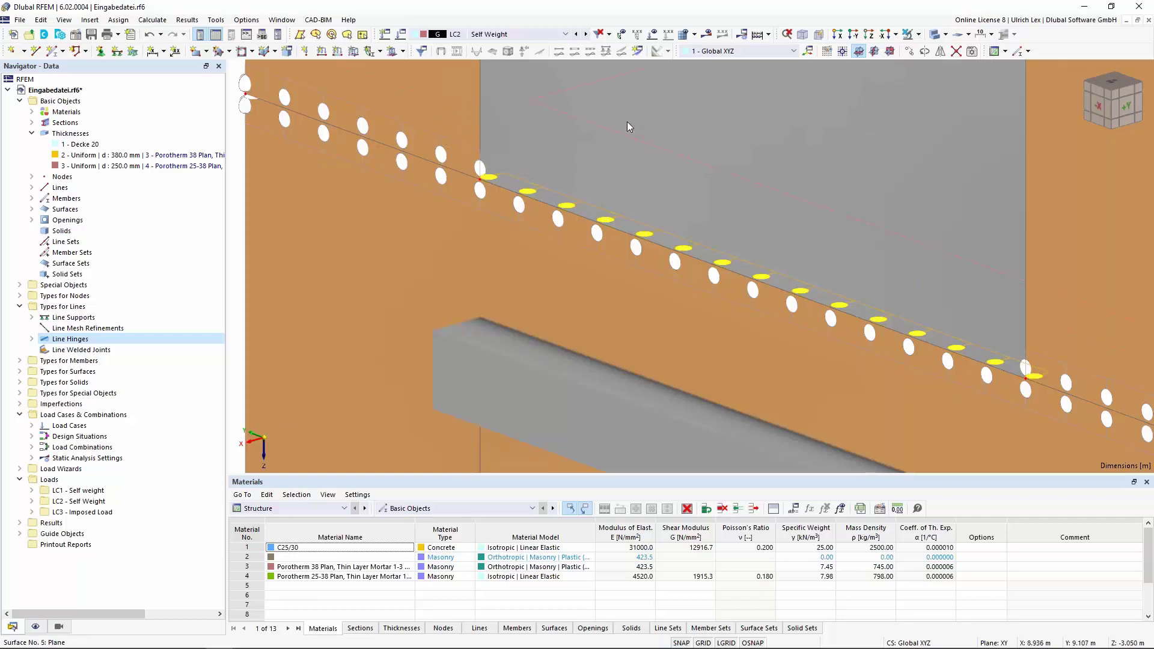
pyautogui.scroll(-3, 626, 121)
pyautogui.scroll(-2, 363, 170)
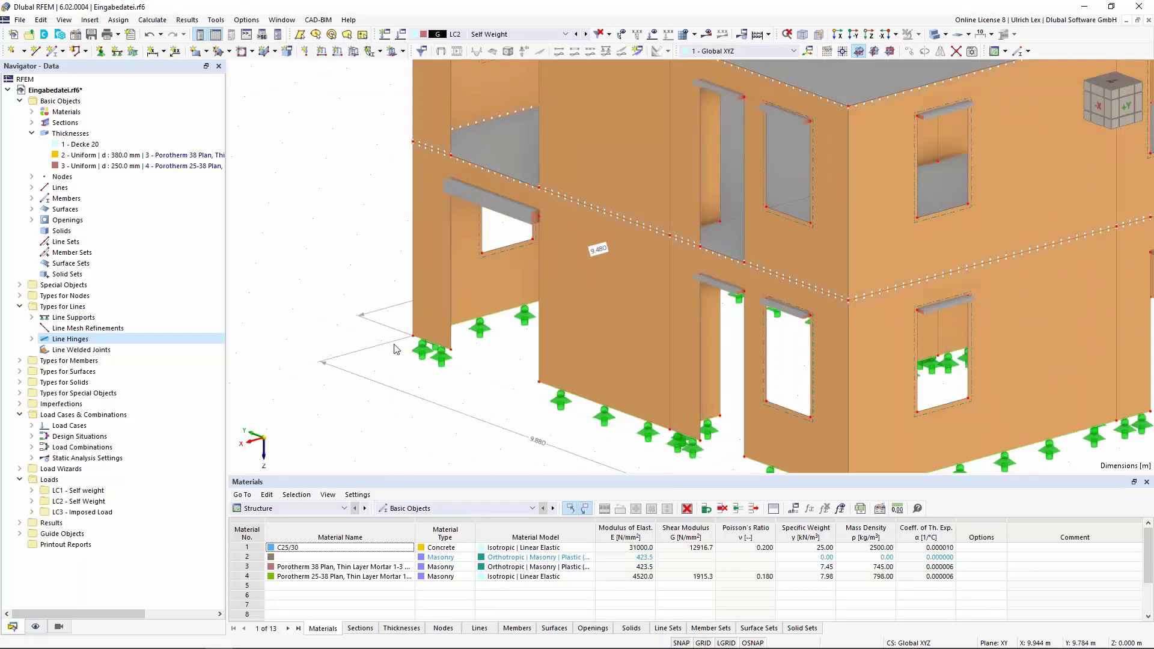
# Step: Switch to the open RFEM model WSC_Gelenke_01.rf6 with the three slab-wall examples
pyautogui.moveTo(391, 647)
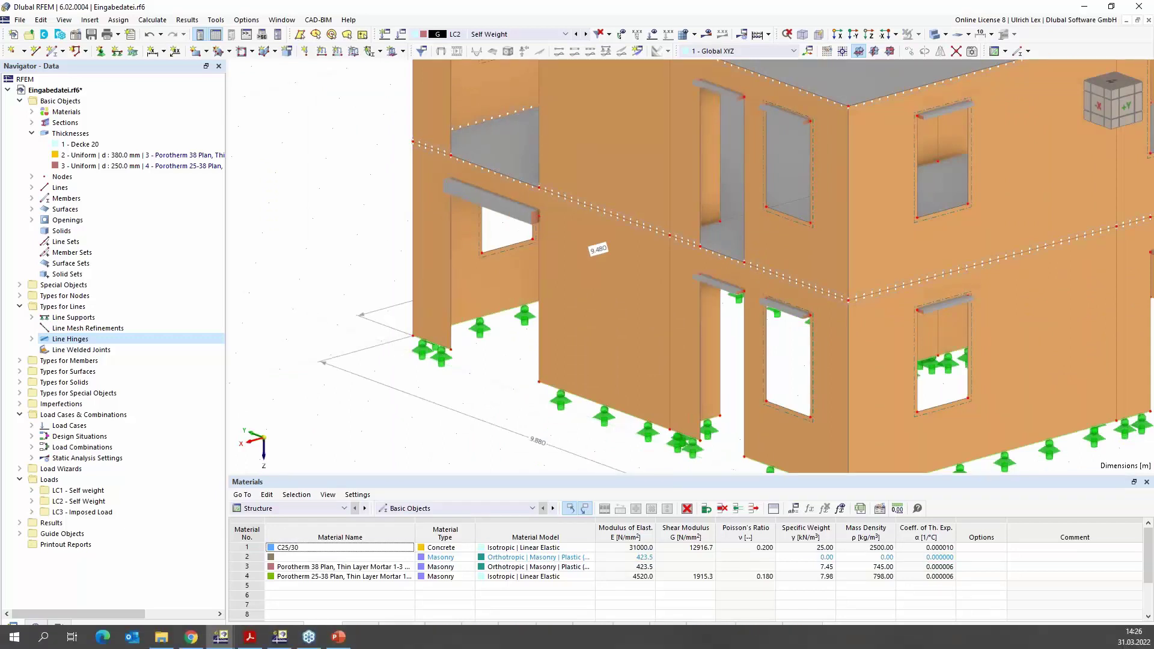
pyautogui.click(285, 639)
pyautogui.moveTo(221, 637)
pyautogui.click(337, 588)
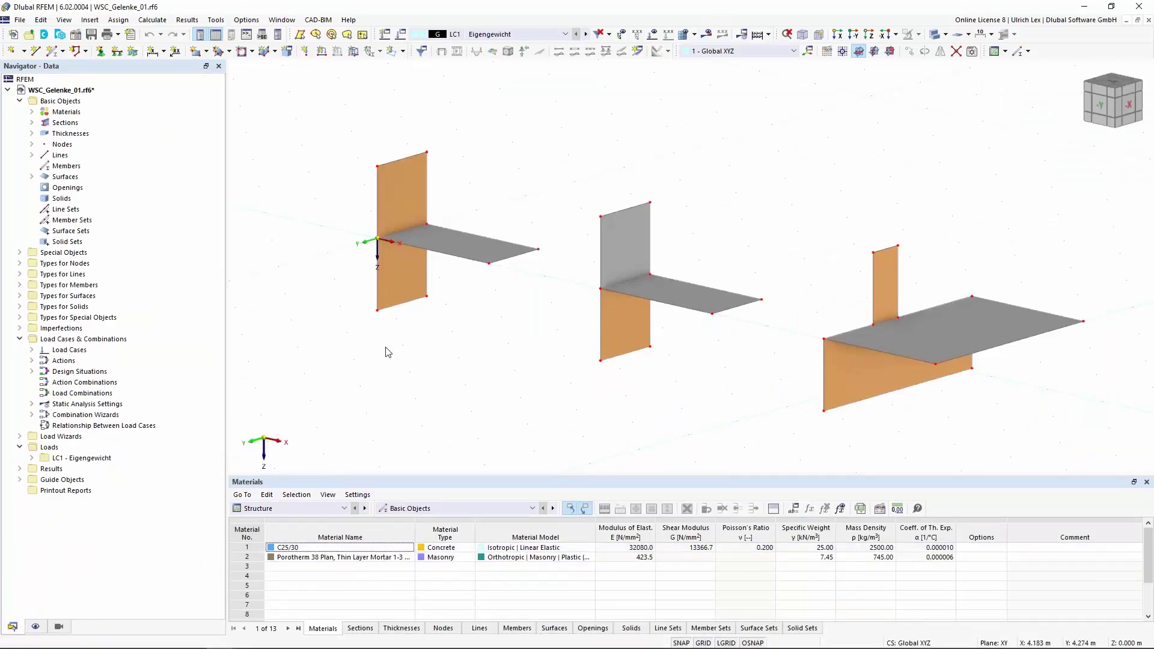
# Step: Enable the slab-wall connection with a 100 mm offset for surface 1, line 1 in the first example and generate its wall hinges
pyautogui.scroll(1, 521, 335)
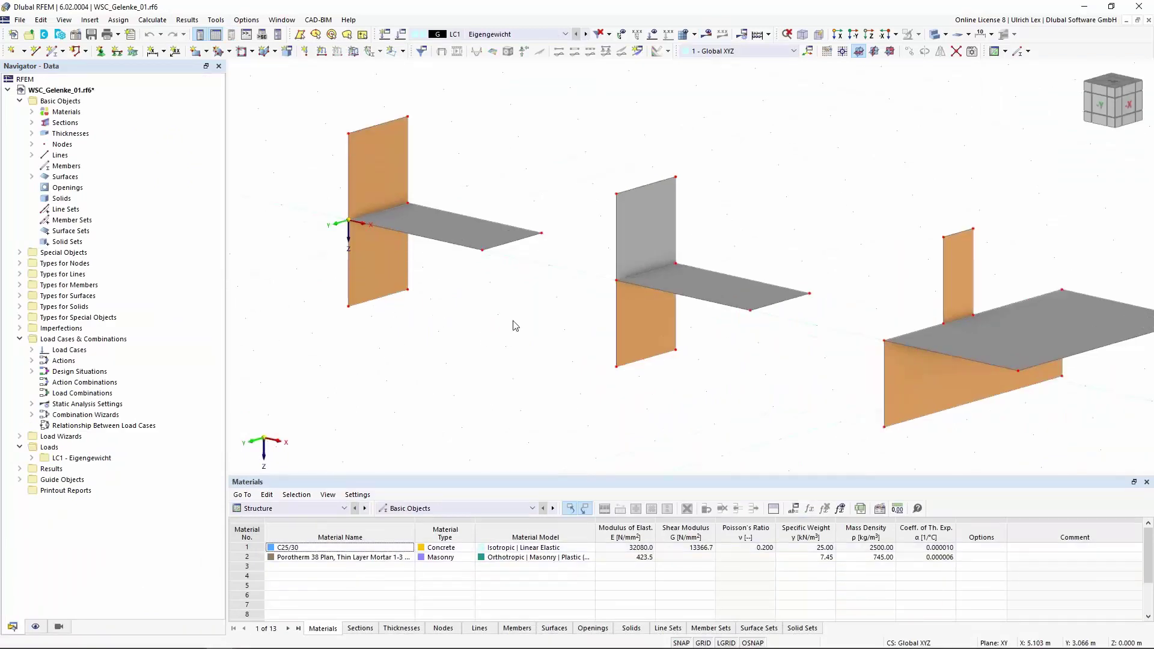
pyautogui.scroll(5, 367, 211)
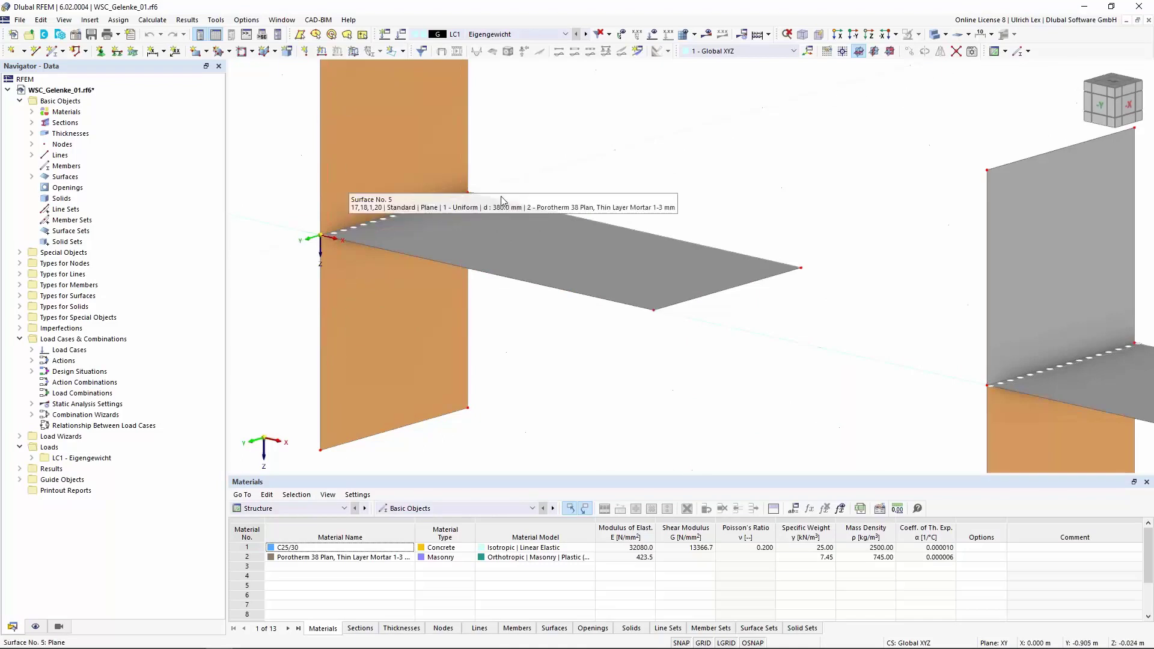
pyautogui.scroll(5, 328, 217)
pyautogui.doubleClick(385, 251)
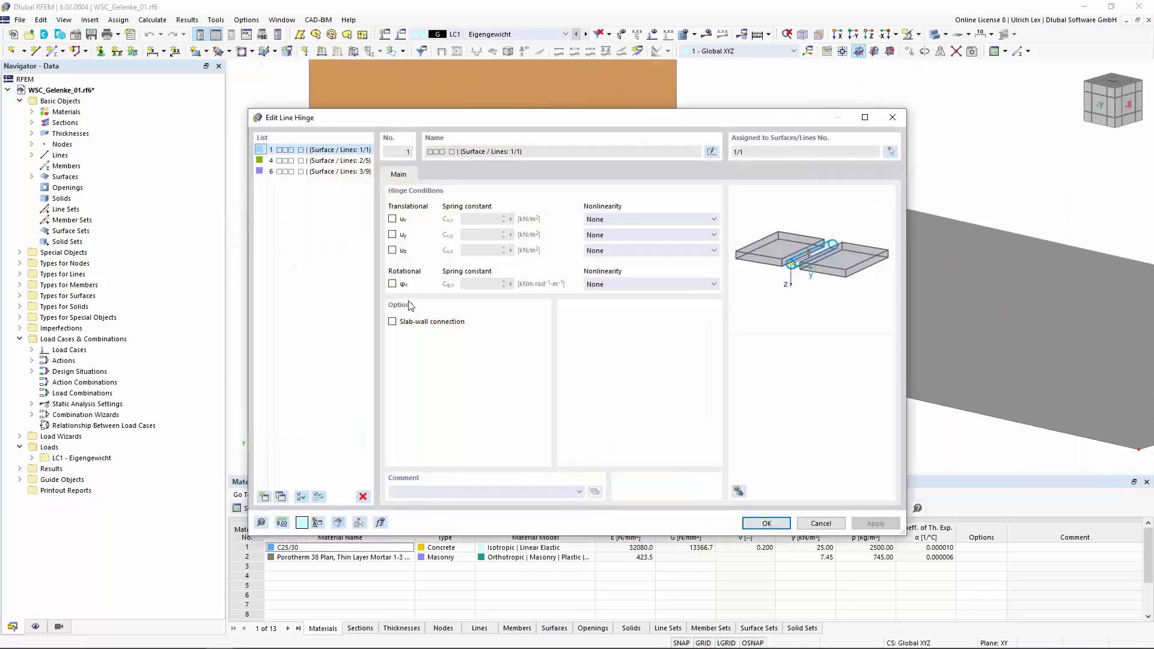
pyautogui.click(393, 322)
pyautogui.click(456, 175)
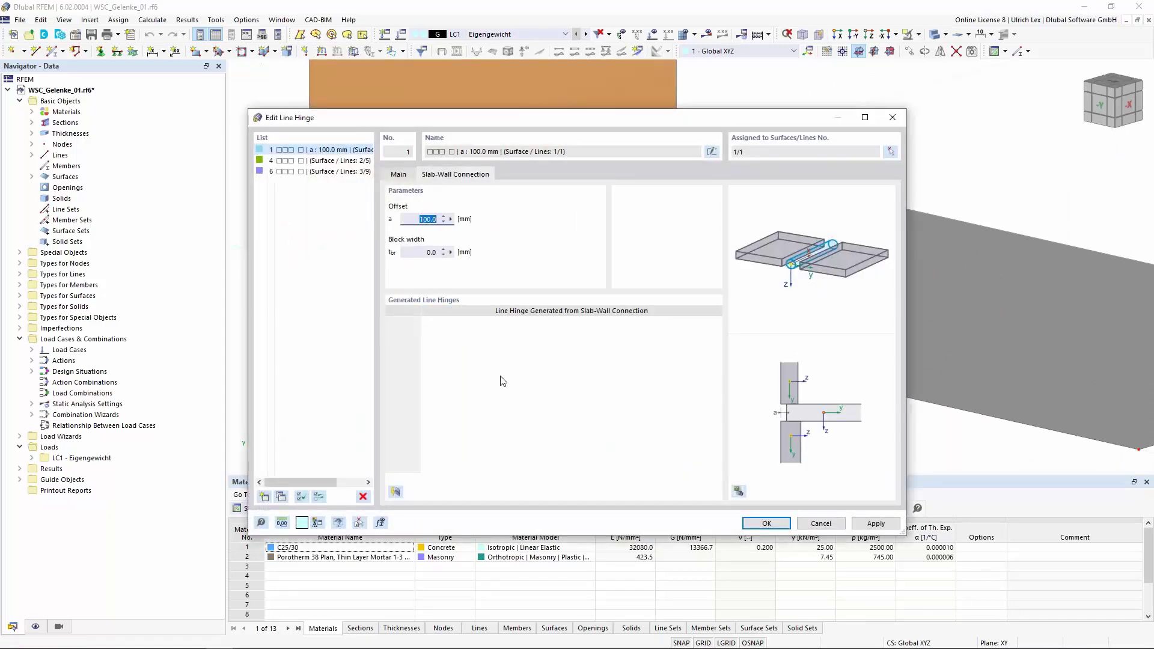
pyautogui.click(395, 491)
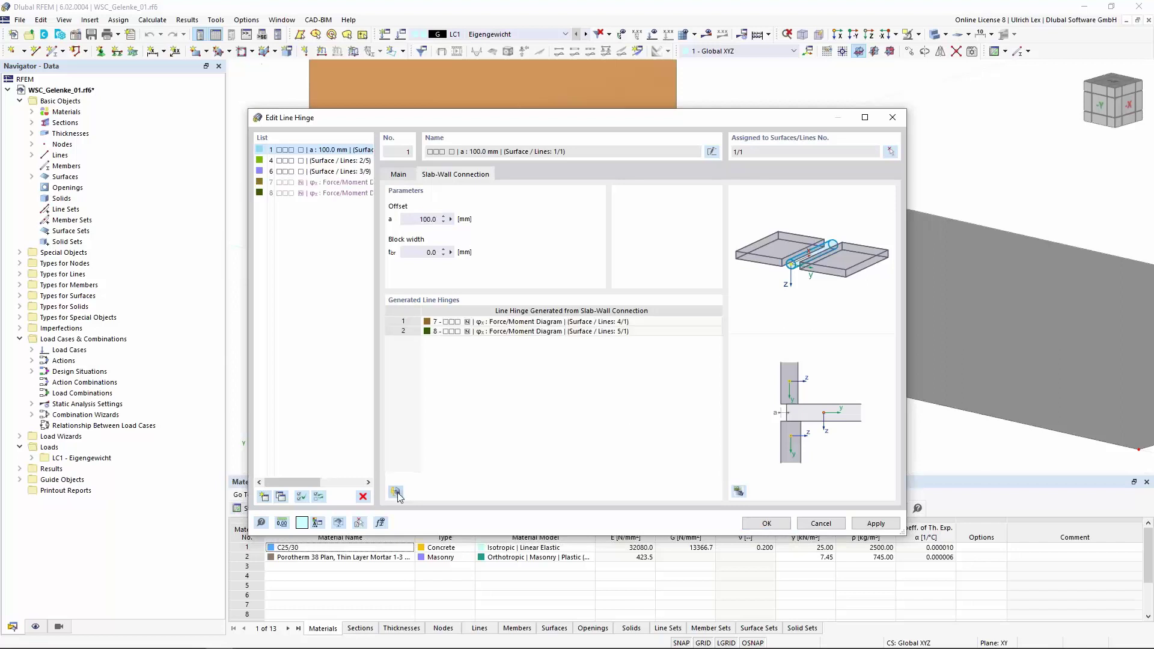
pyautogui.click(753, 526)
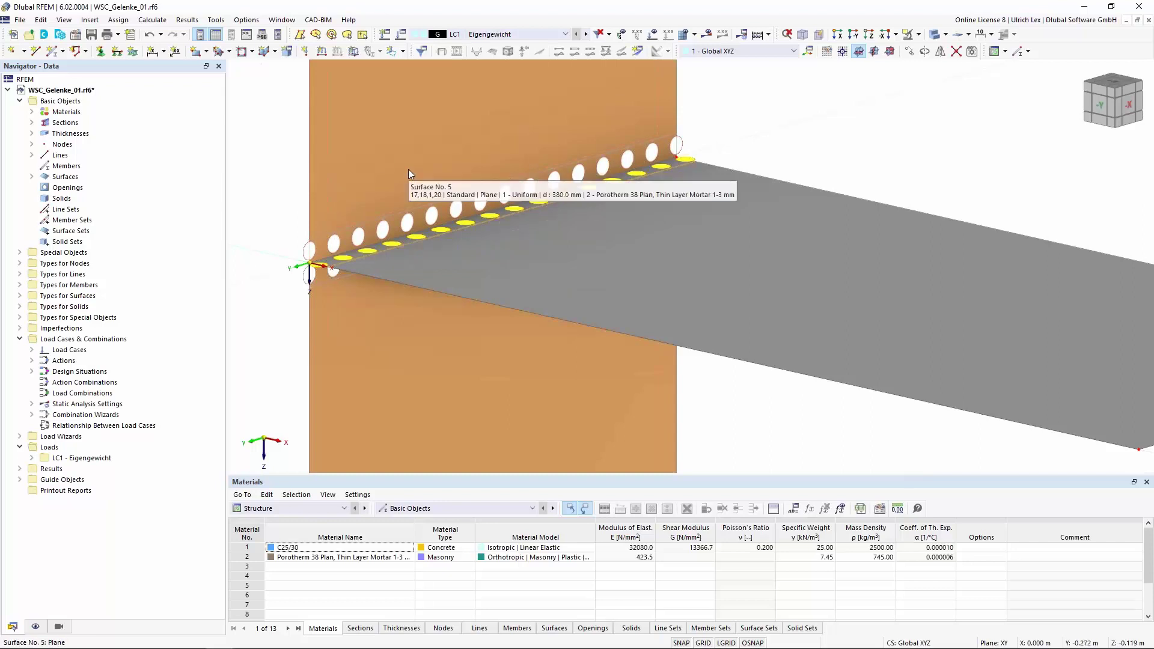
# Step: Generate the slab-wall connection hinges with a 100 mm offset for surface 3, line 9 in the second example and check the upper wall's material
pyautogui.scroll(-4, 292, 106)
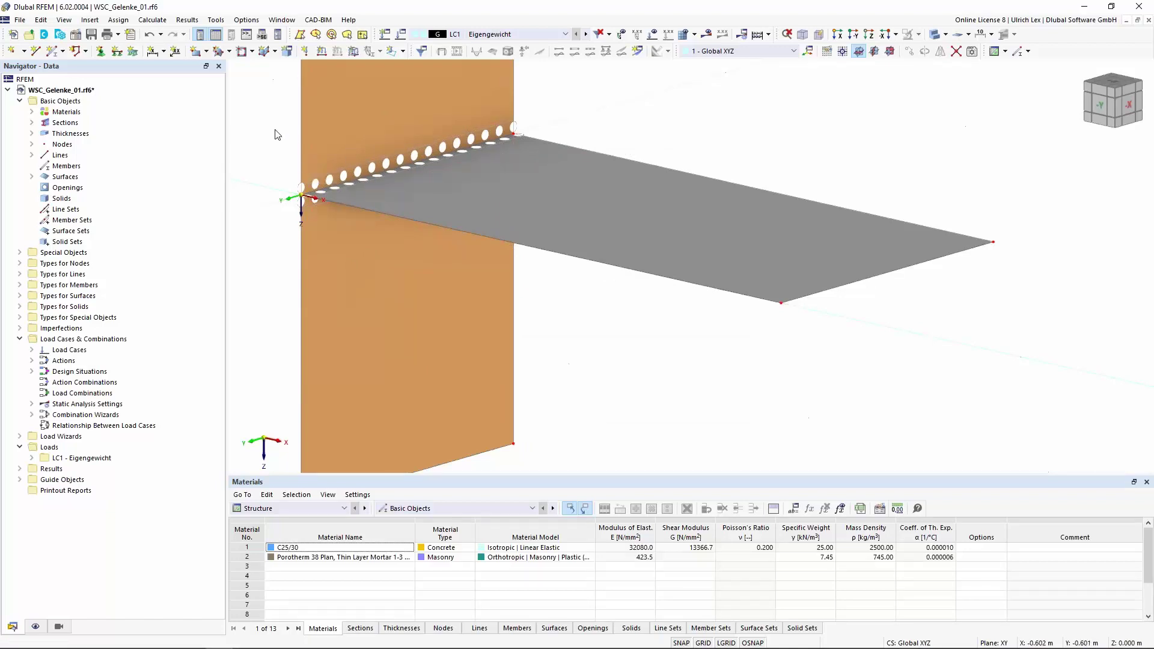
pyautogui.scroll(-5, 235, 240)
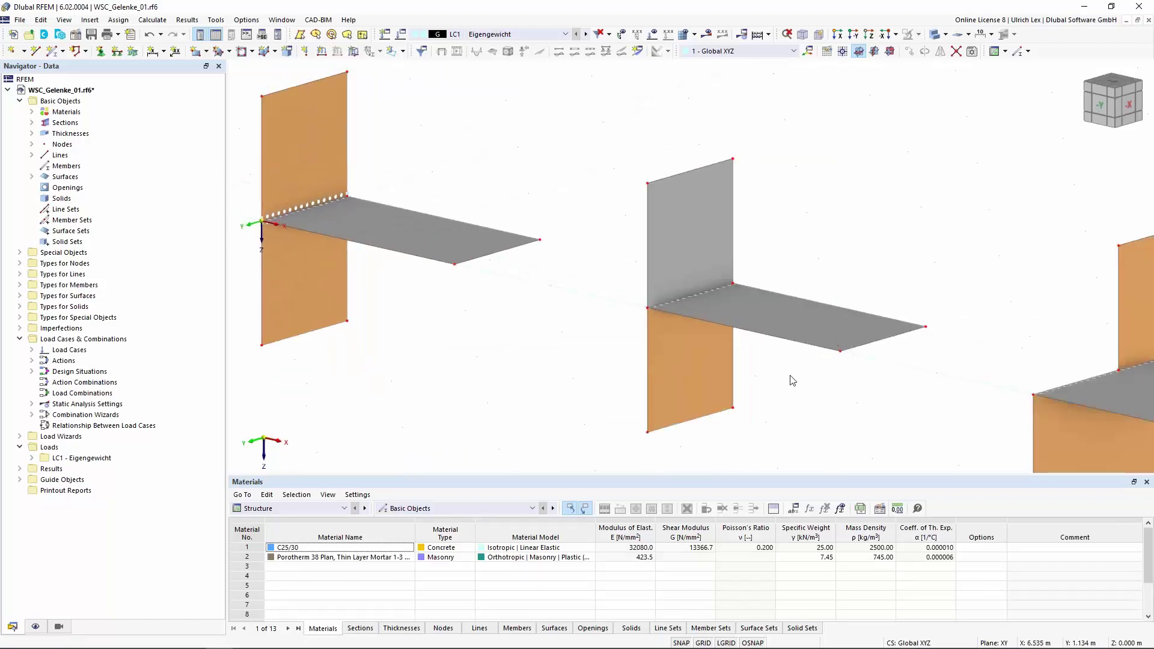
pyautogui.scroll(5, 758, 341)
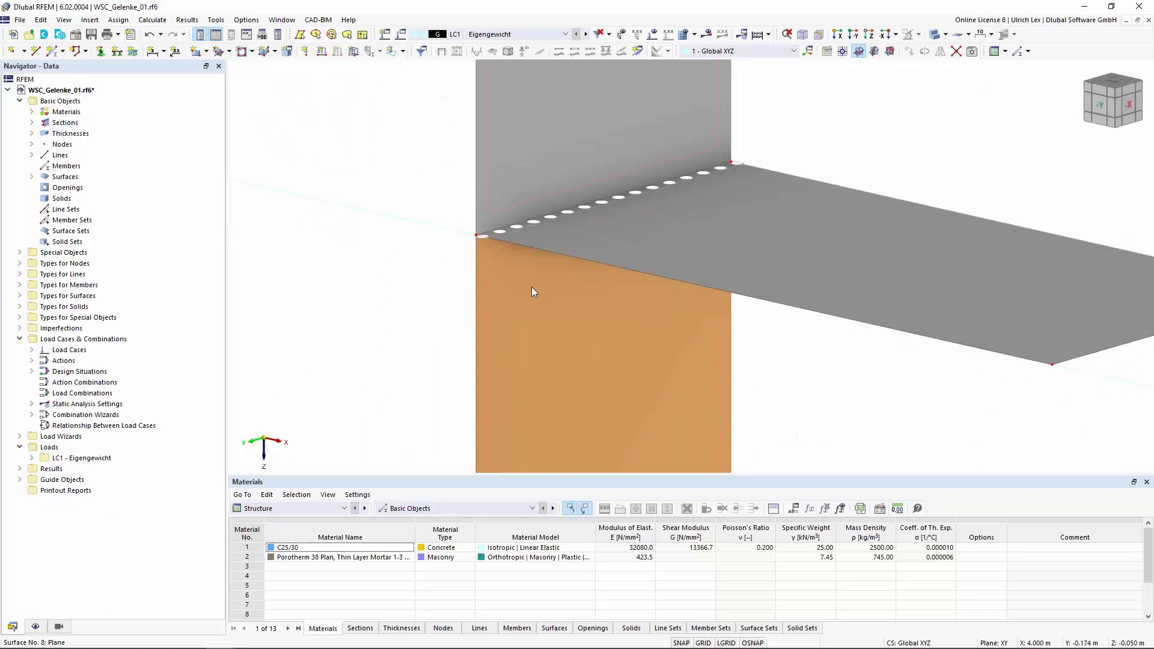
pyautogui.doubleClick(529, 225)
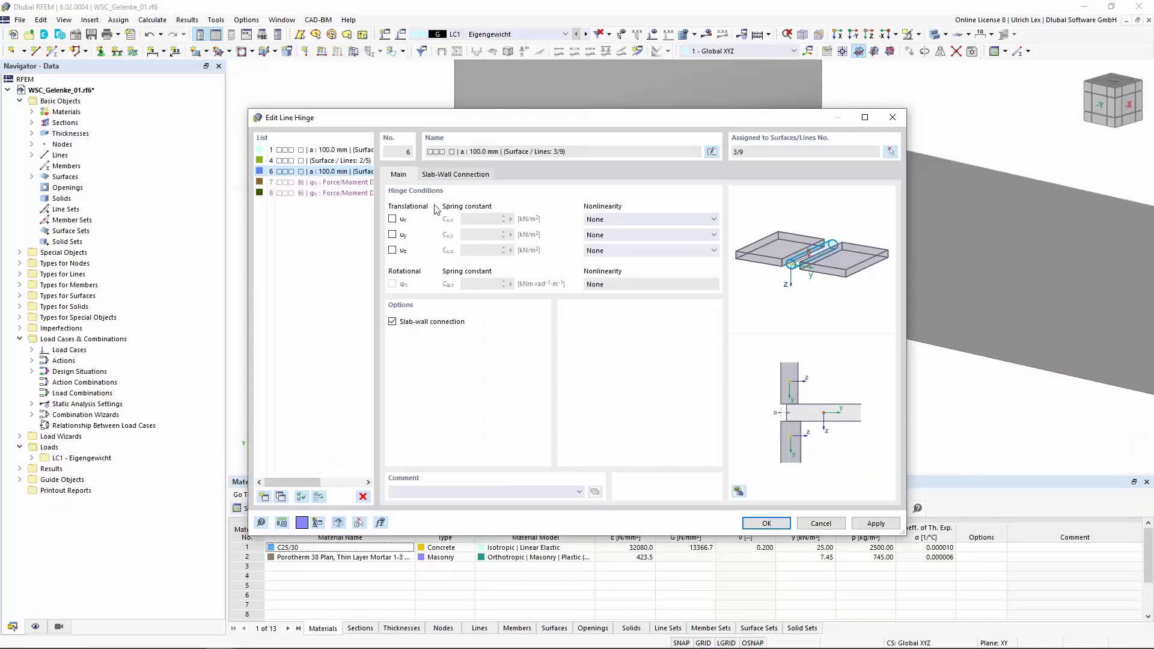
pyautogui.click(455, 175)
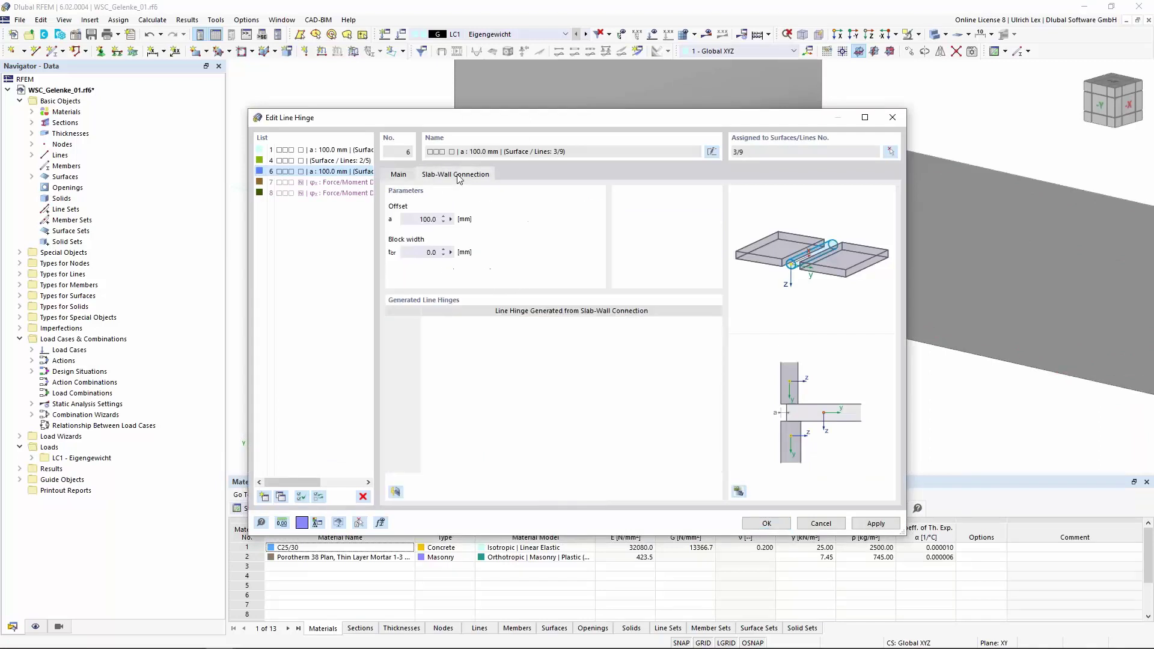
pyautogui.click(395, 493)
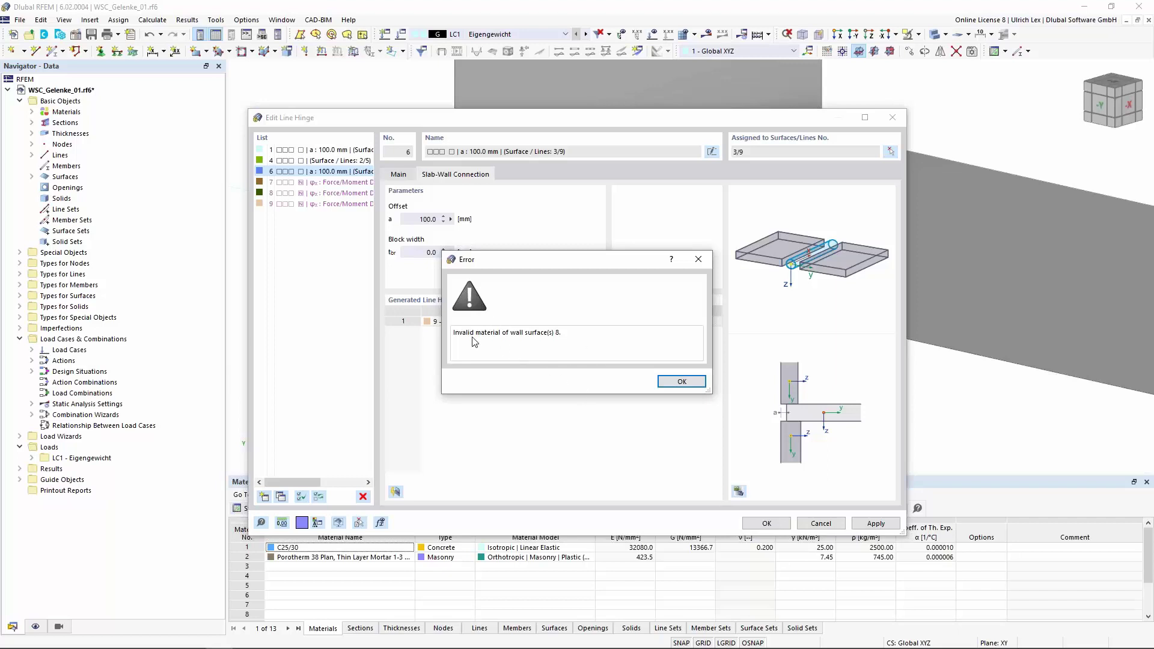
pyautogui.click(681, 382)
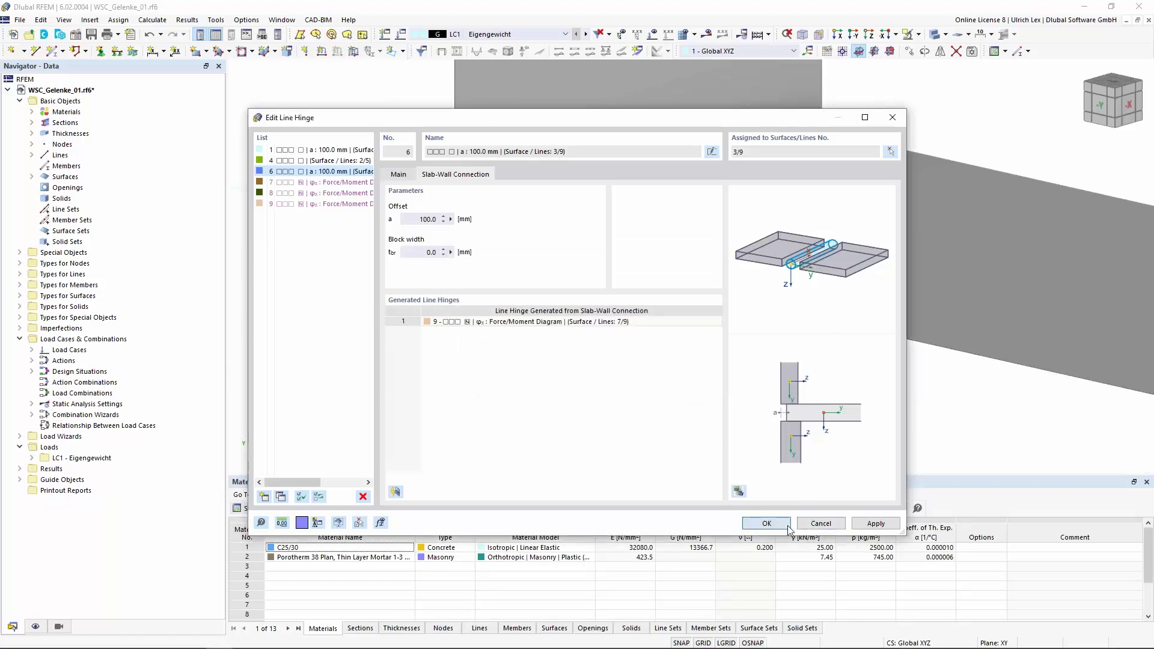
pyautogui.click(767, 523)
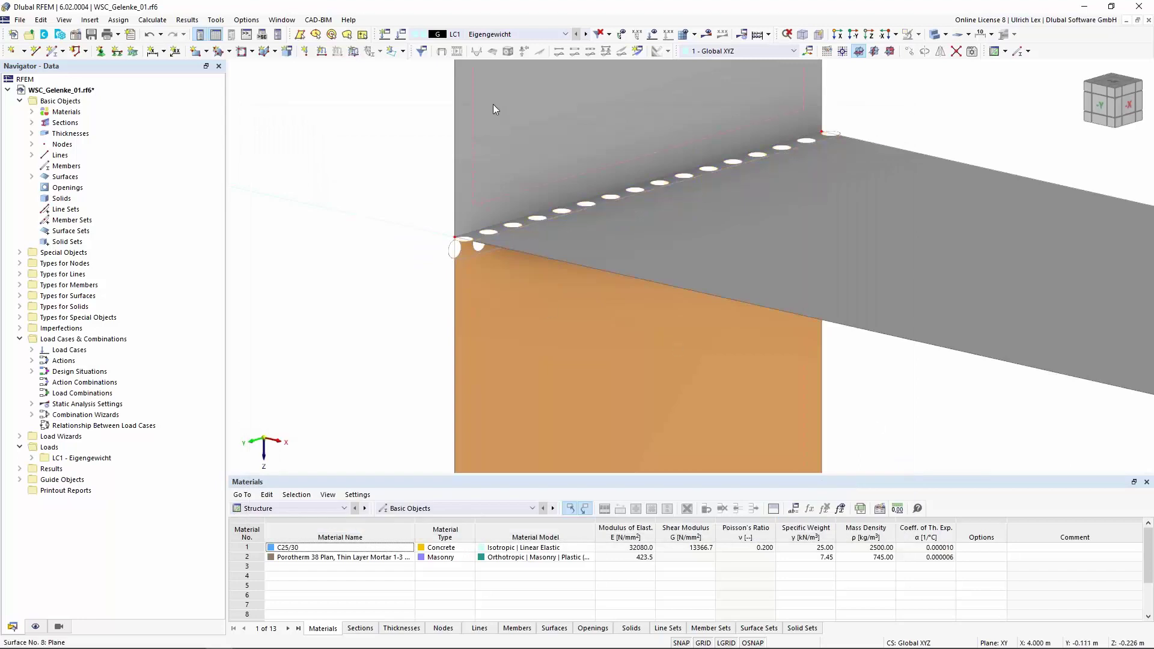
pyautogui.moveTo(493, 104)
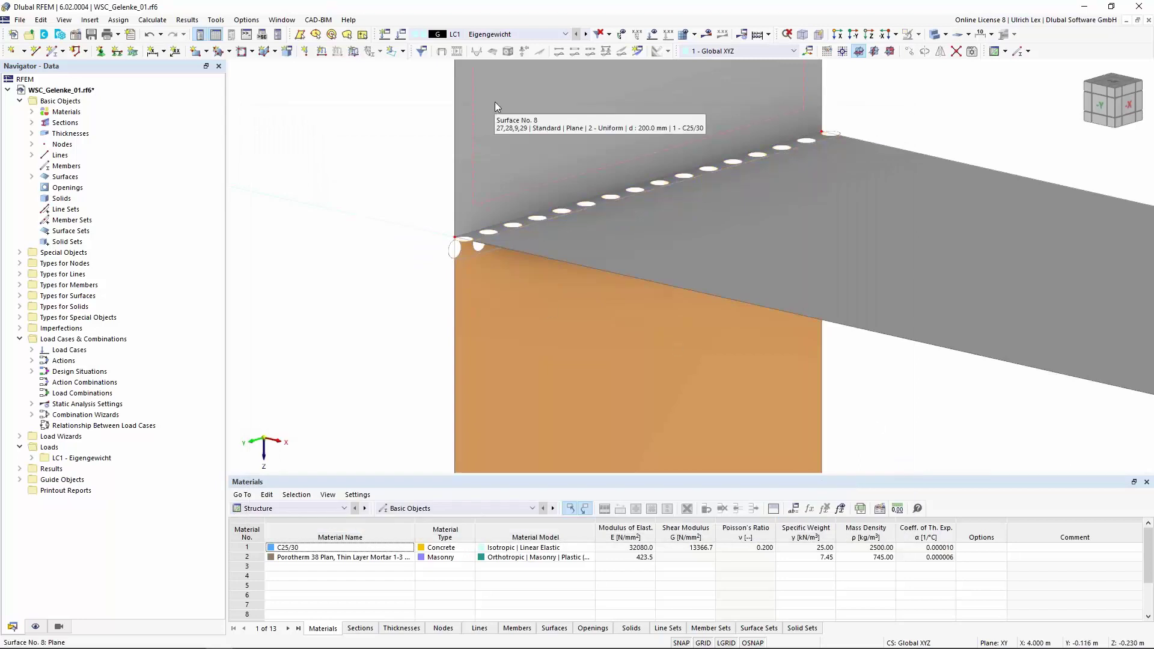
pyautogui.click(479, 146)
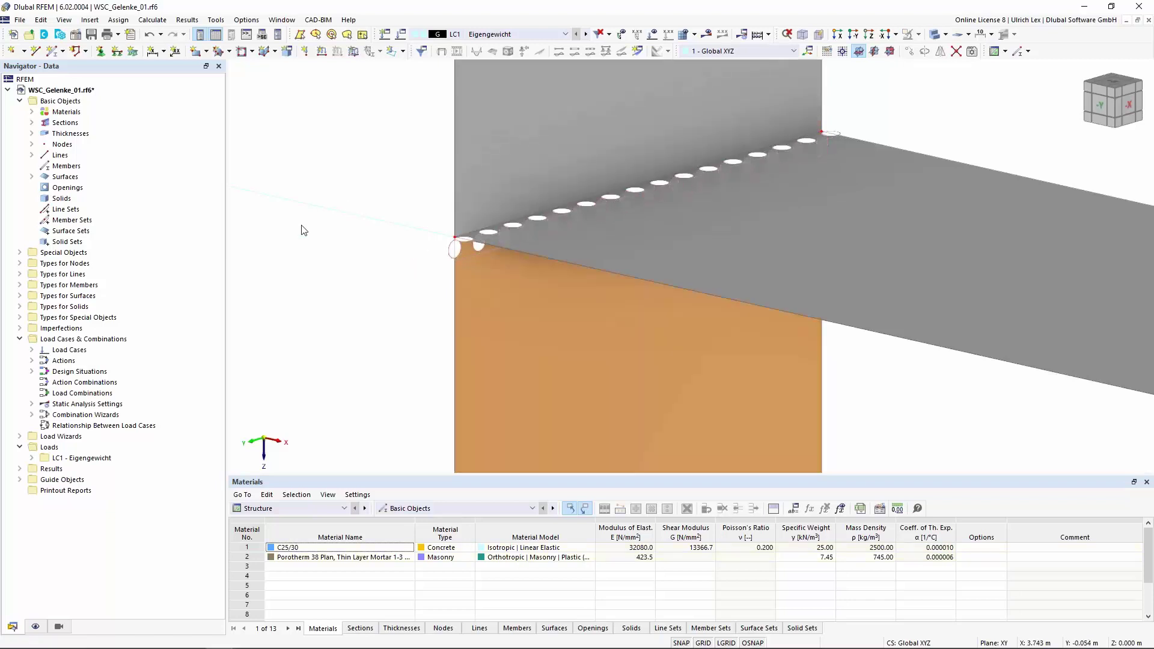
# Step: Inspect the third example's slab edge at the narrow upper wall for overlapping lines
pyautogui.scroll(-5, 429, 251)
pyautogui.scroll(3, 571, 302)
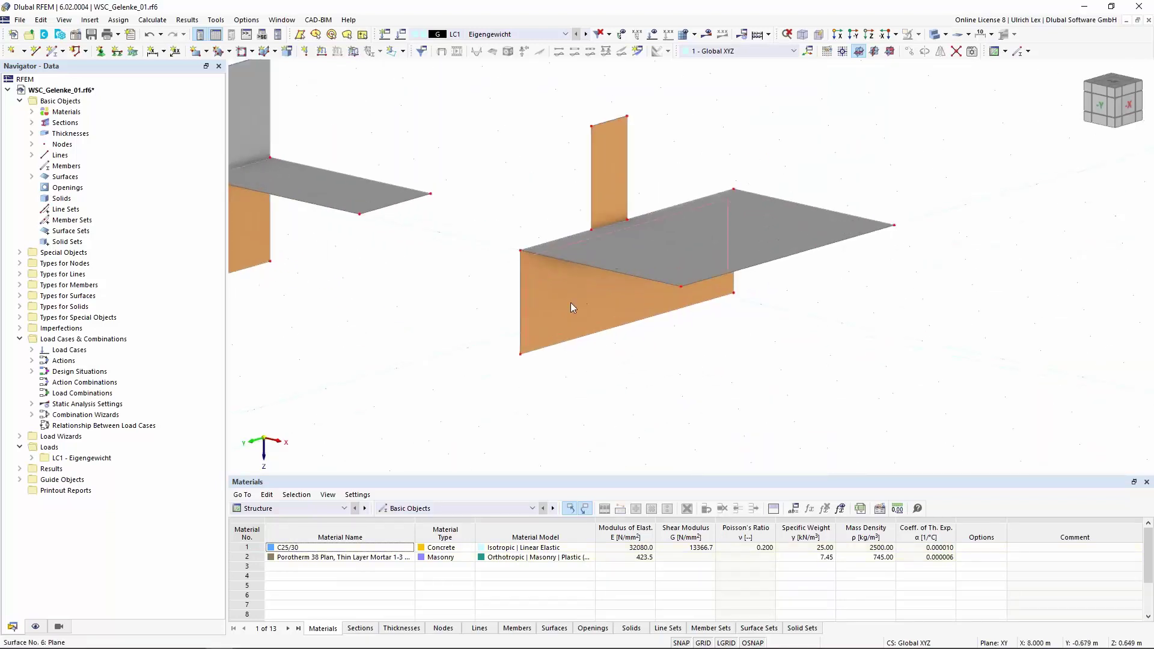
pyautogui.scroll(-2, 430, 357)
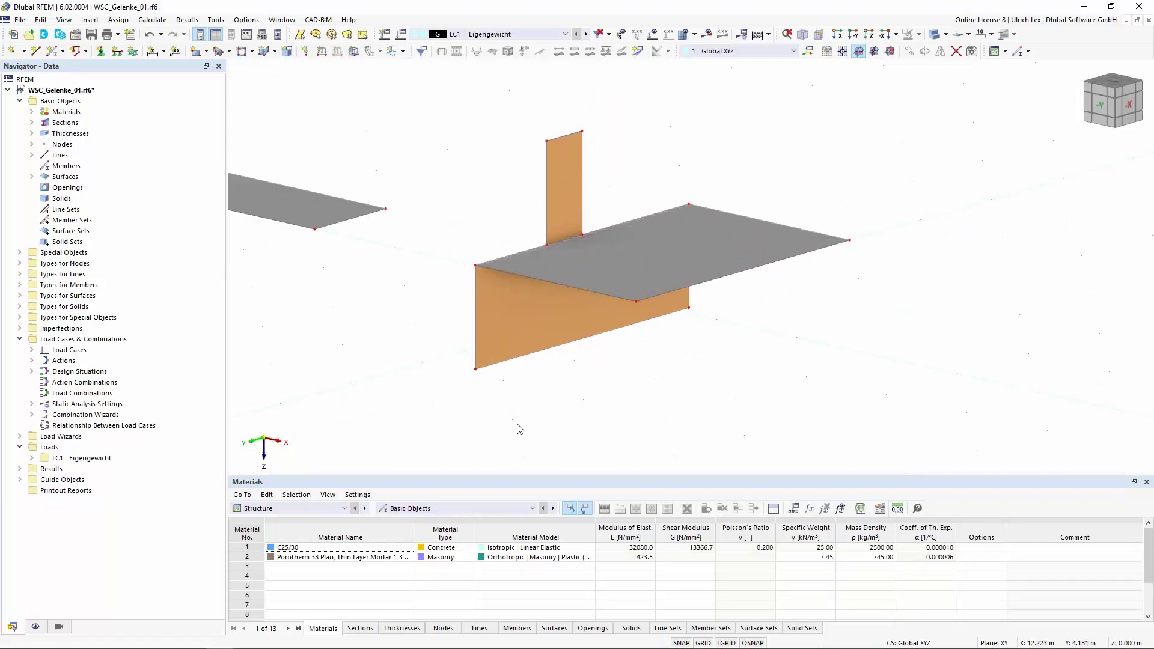
pyautogui.scroll(3, 573, 253)
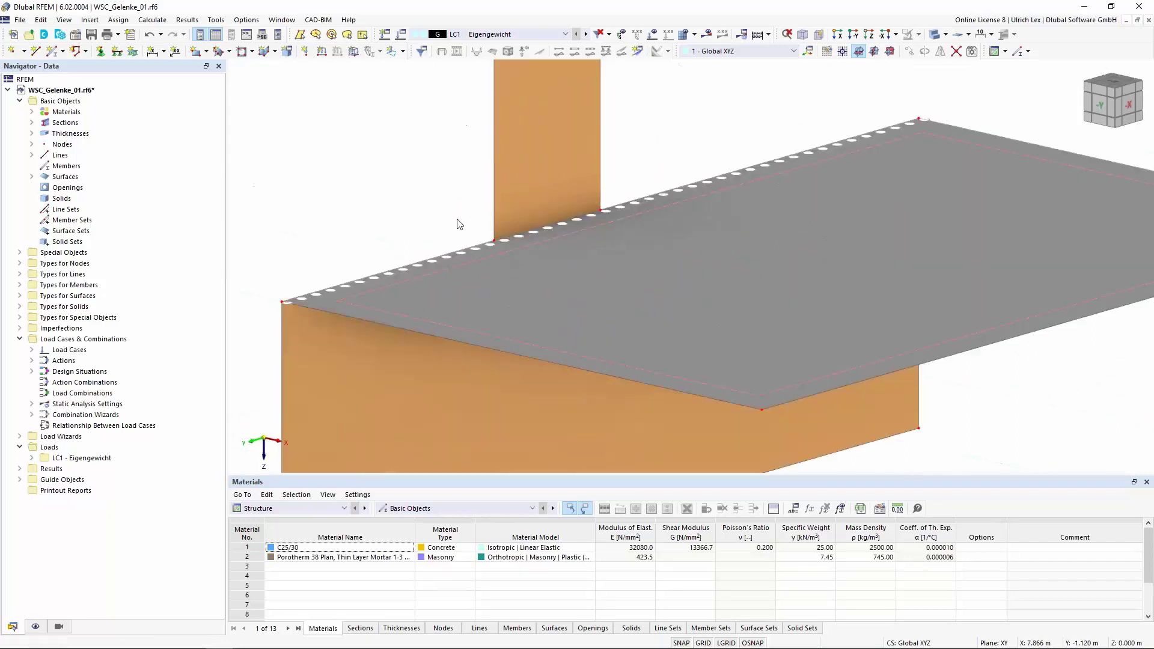
pyautogui.scroll(1, 526, 224)
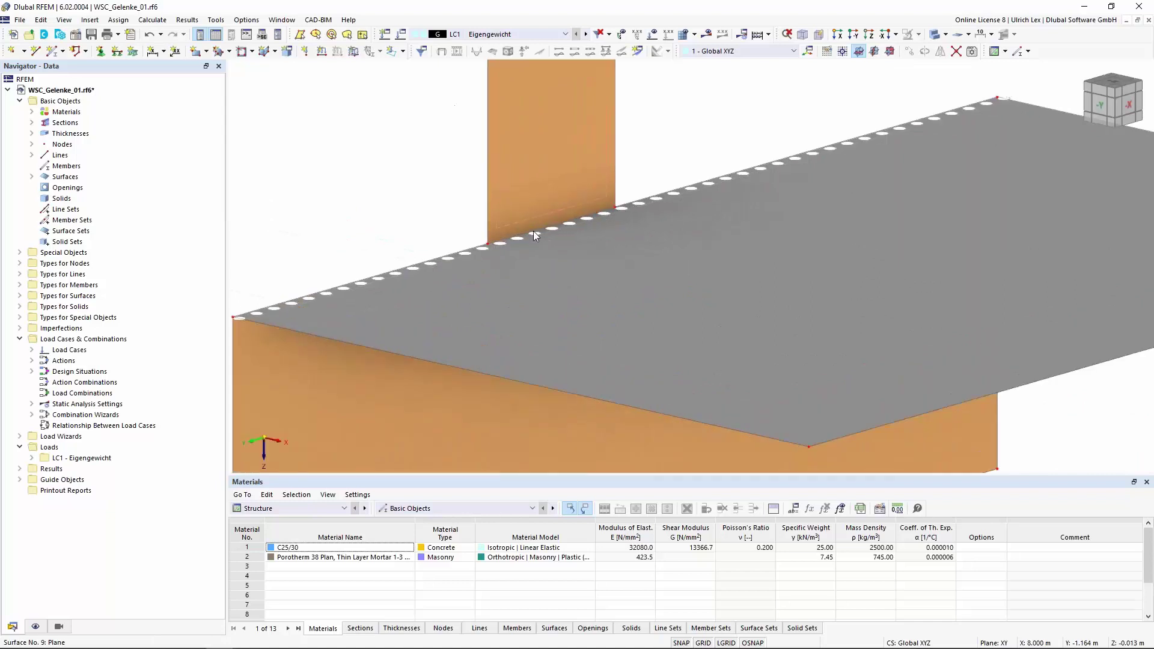
pyautogui.click(543, 229)
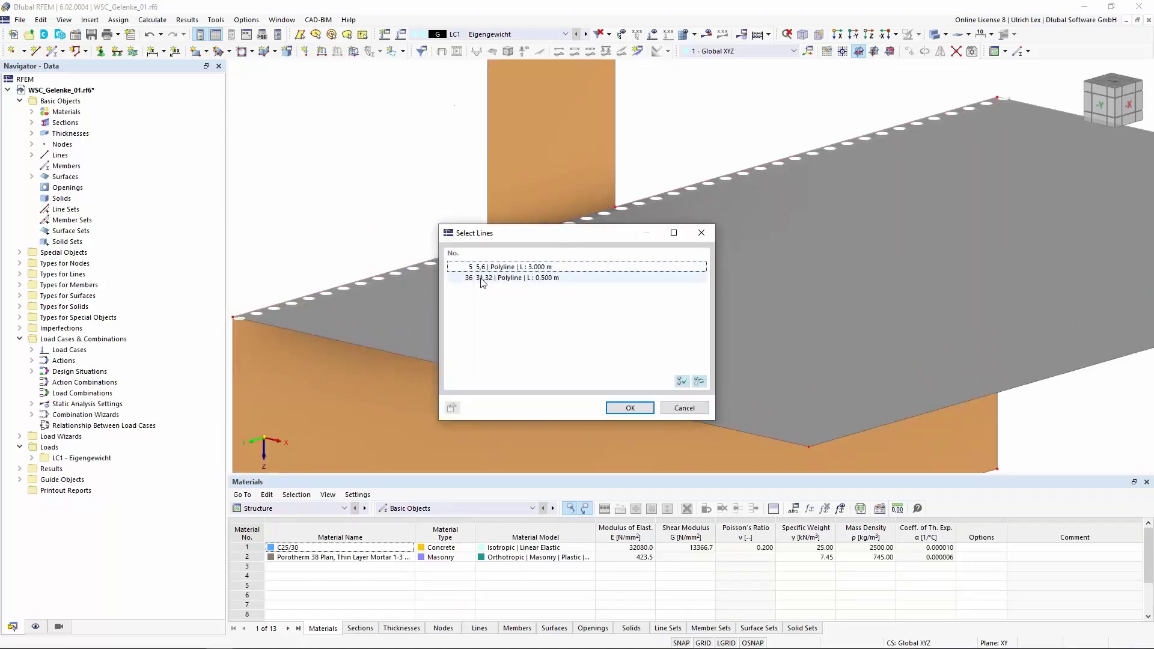
pyautogui.click(652, 408)
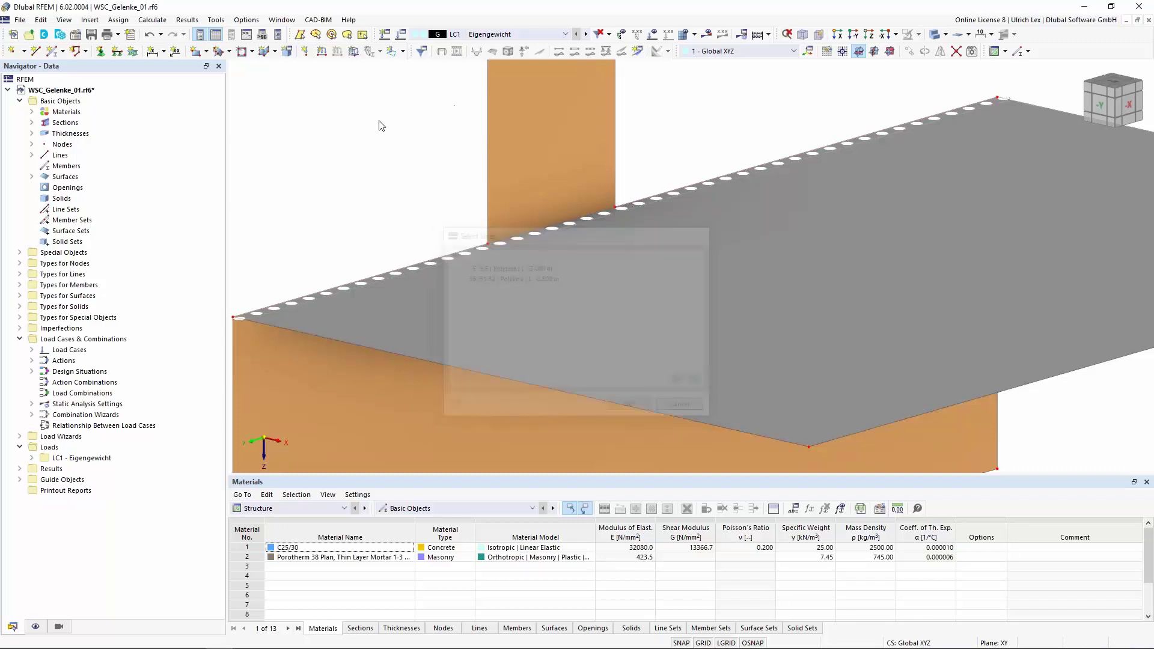
# Step: Run the model check for overlapping lines
pyautogui.click(246, 19)
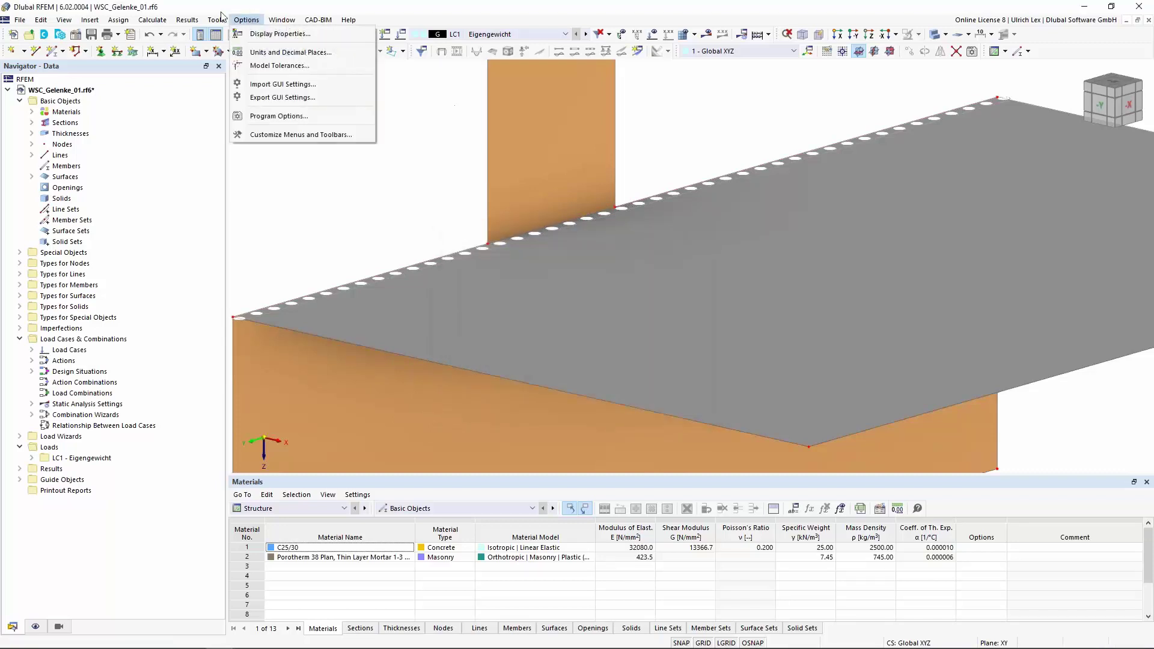
pyautogui.moveTo(223, 23)
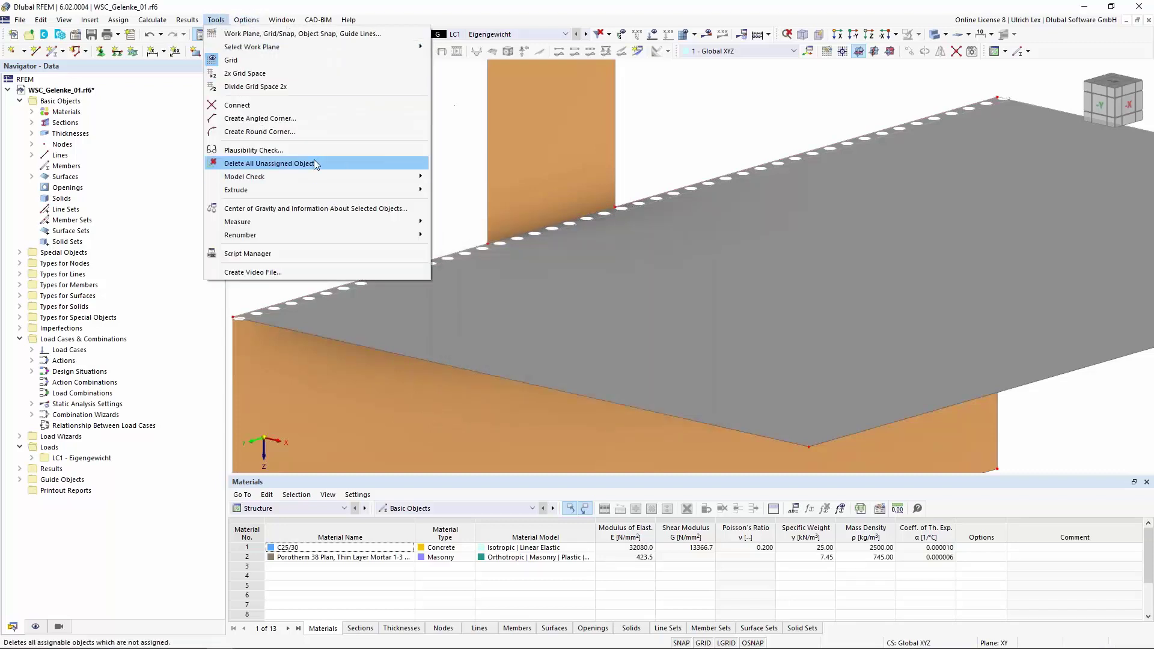
pyautogui.moveTo(379, 176)
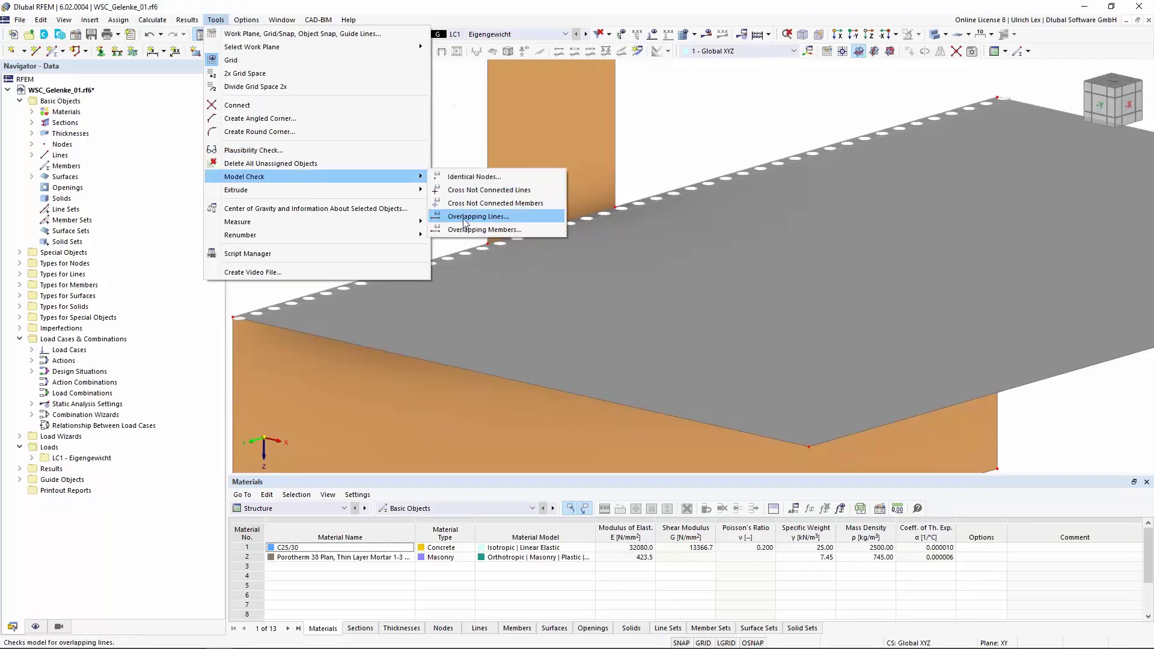
pyautogui.click(484, 220)
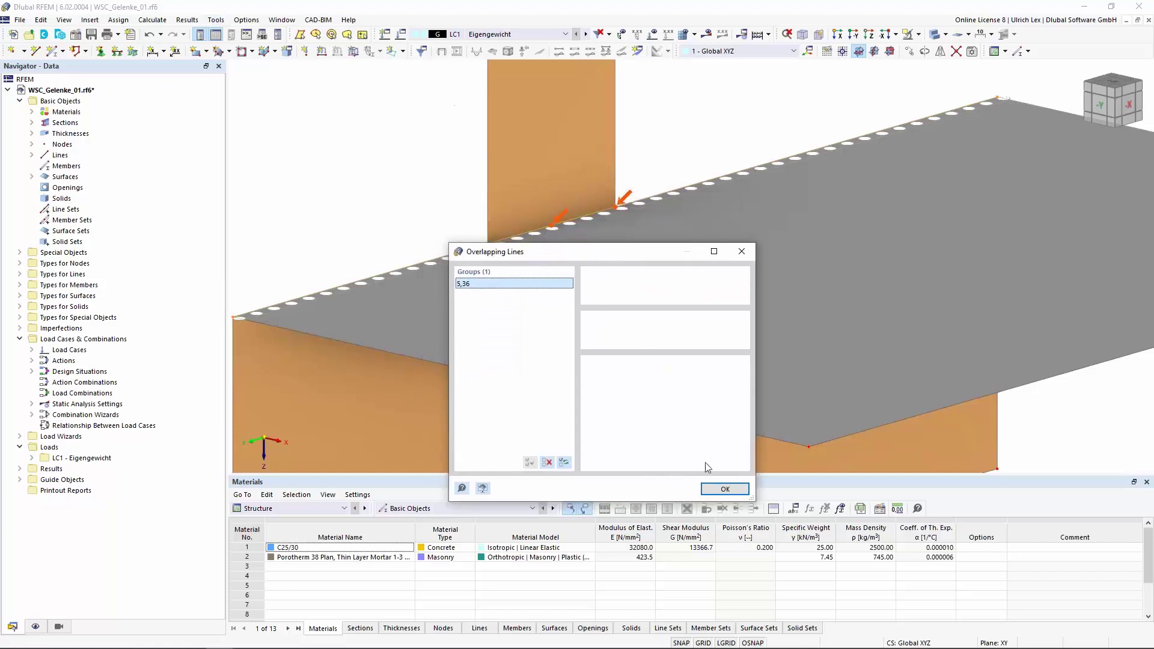
pyautogui.click(725, 489)
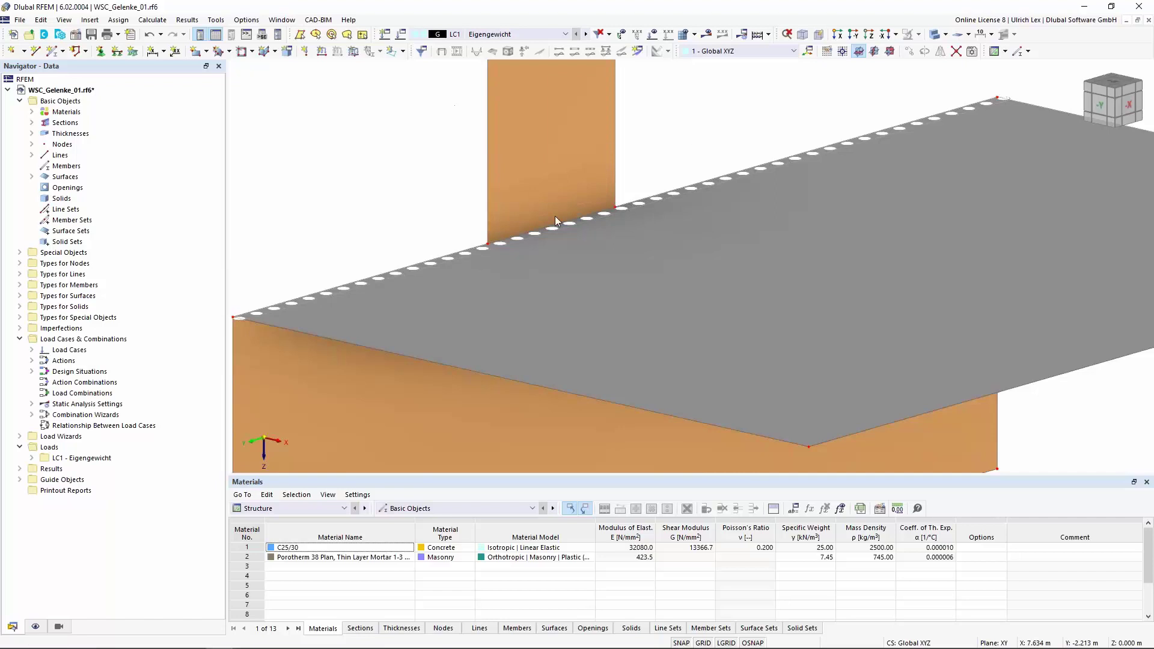
# Step: Enable the slab-wall connection with a 100 mm offset for surface 2, line 5 in the third example and generate its wall hinges
pyautogui.scroll(-2, 554, 217)
pyautogui.scroll(-2, 438, 238)
pyautogui.scroll(-2, 477, 291)
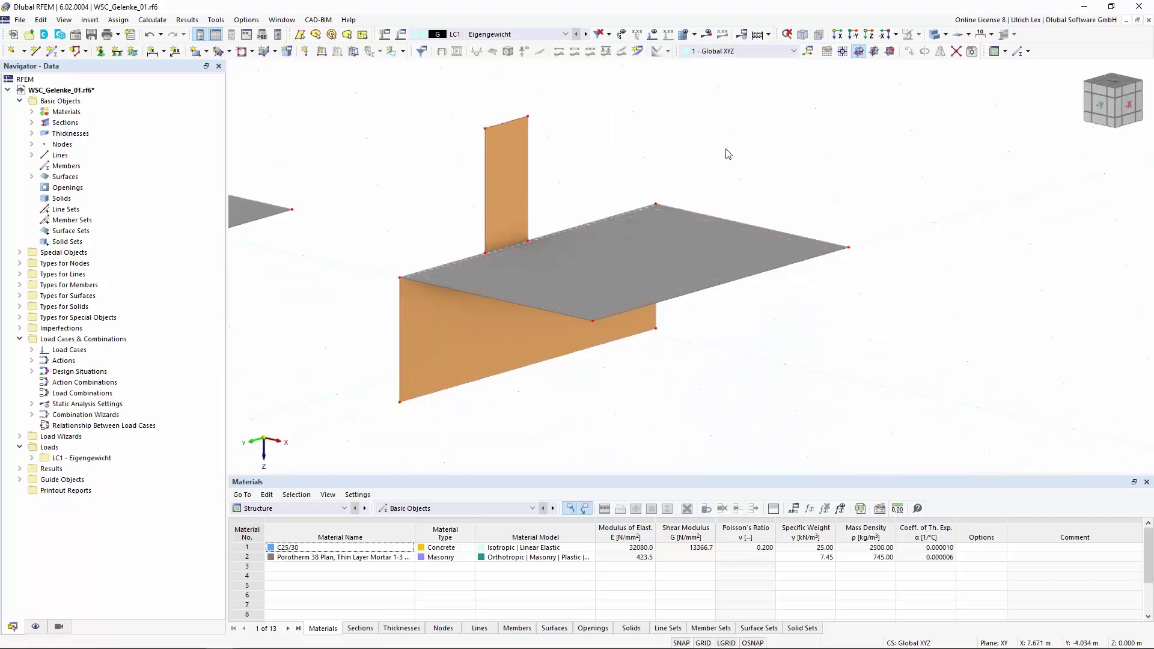
pyautogui.scroll(3, 492, 252)
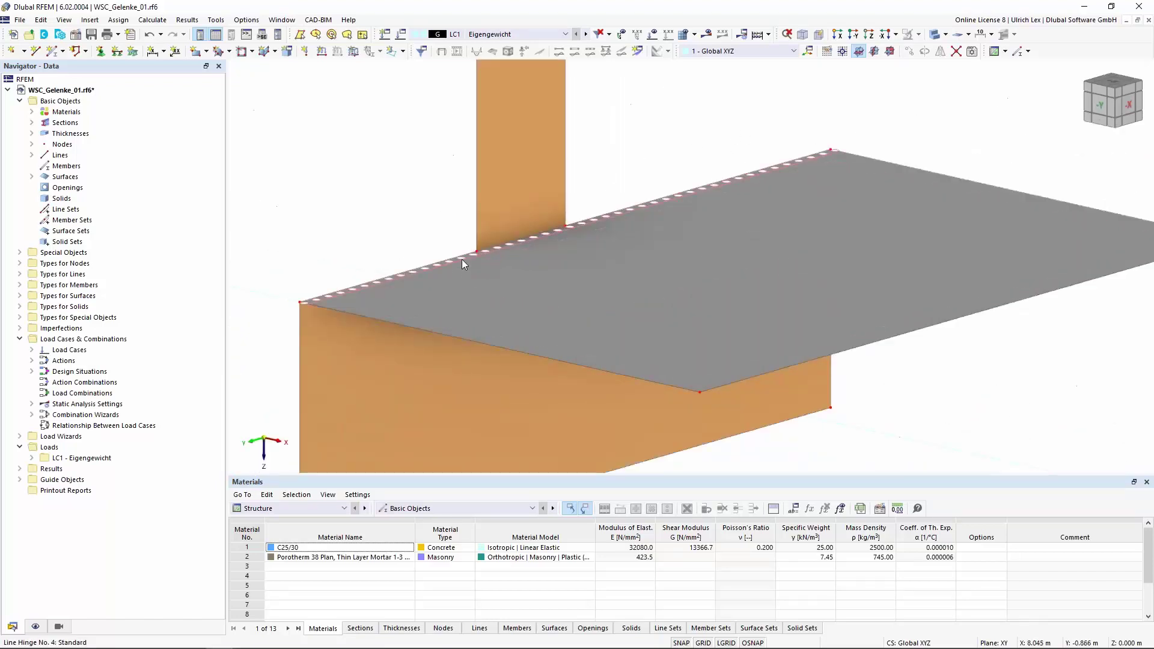
pyautogui.doubleClick(462, 260)
pyautogui.click(392, 321)
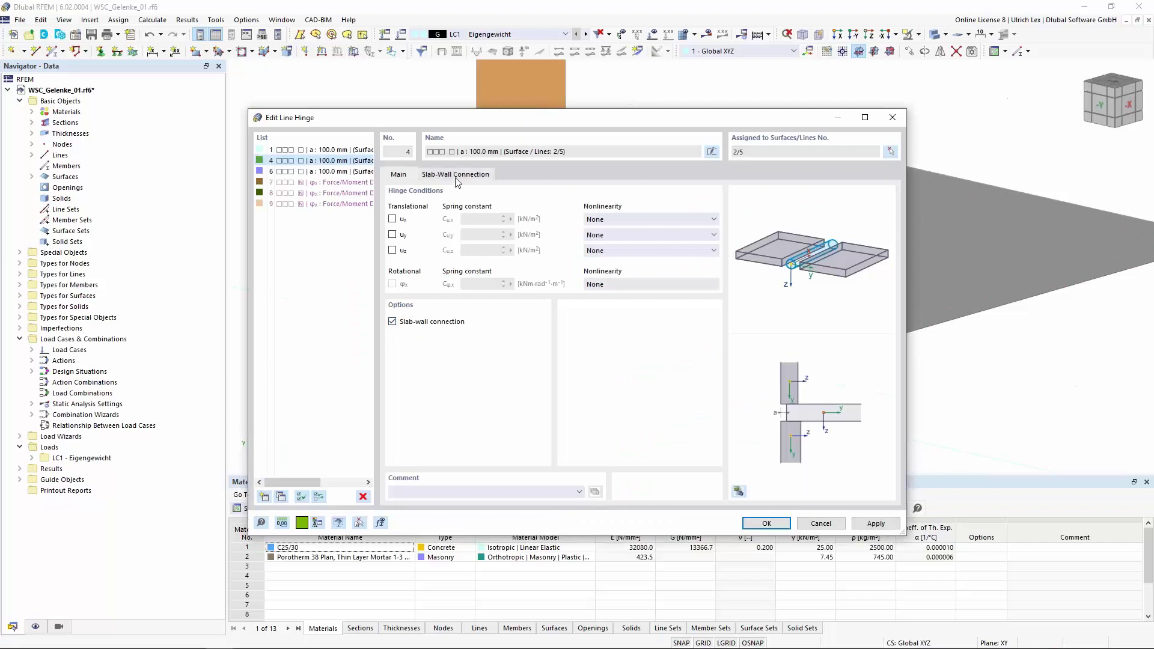
pyautogui.click(456, 174)
pyautogui.click(395, 492)
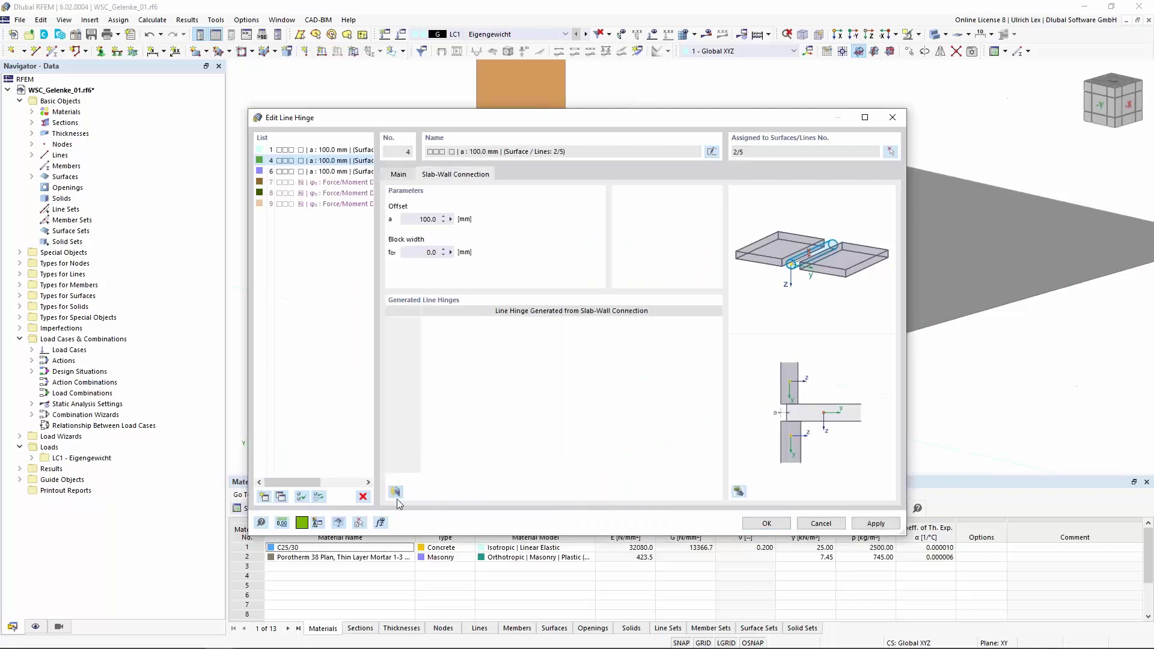
pyautogui.click(767, 524)
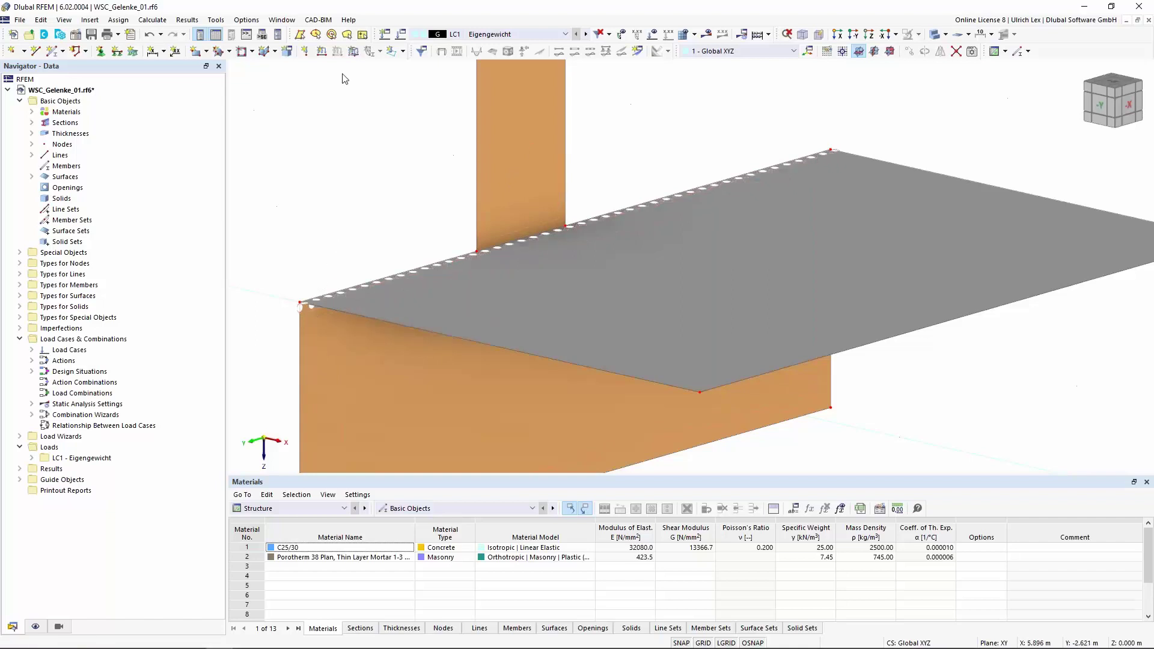
# Step: Disable the slab-wall connection option of the line hinge on surface 2, line 5
pyautogui.doubleClick(508, 248)
pyautogui.click(399, 320)
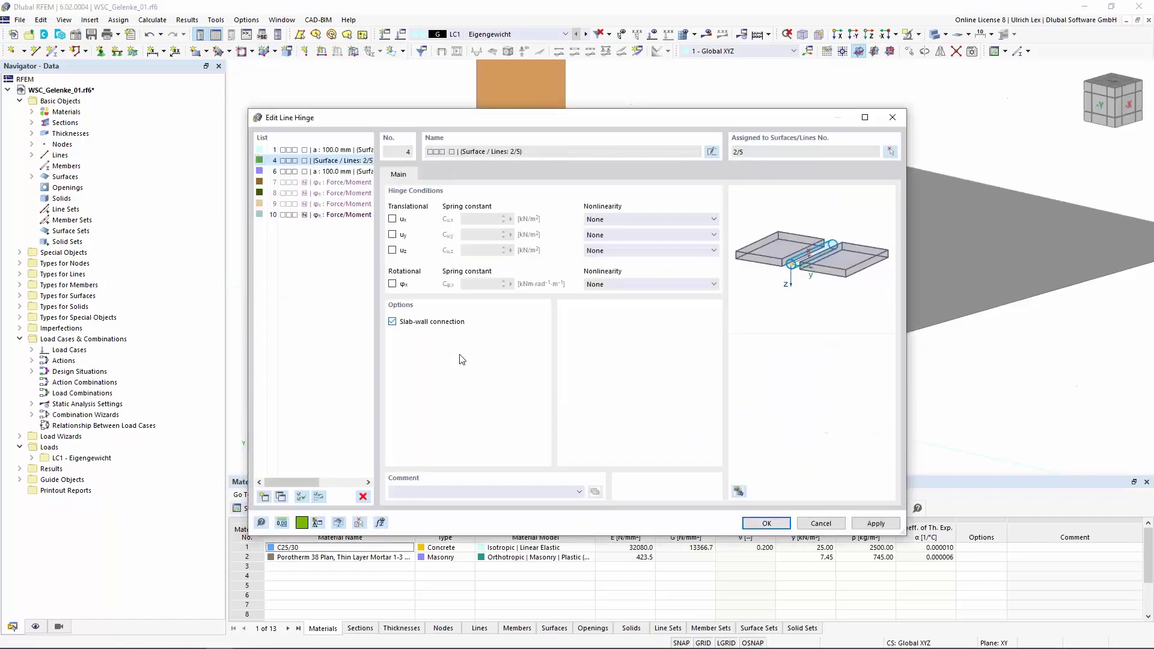
pyautogui.click(767, 523)
# Step: Connect the overlapping lines of the third example's slab edge and narrow upper wall, and check the line at the wall's base
pyautogui.scroll(-2, 725, 154)
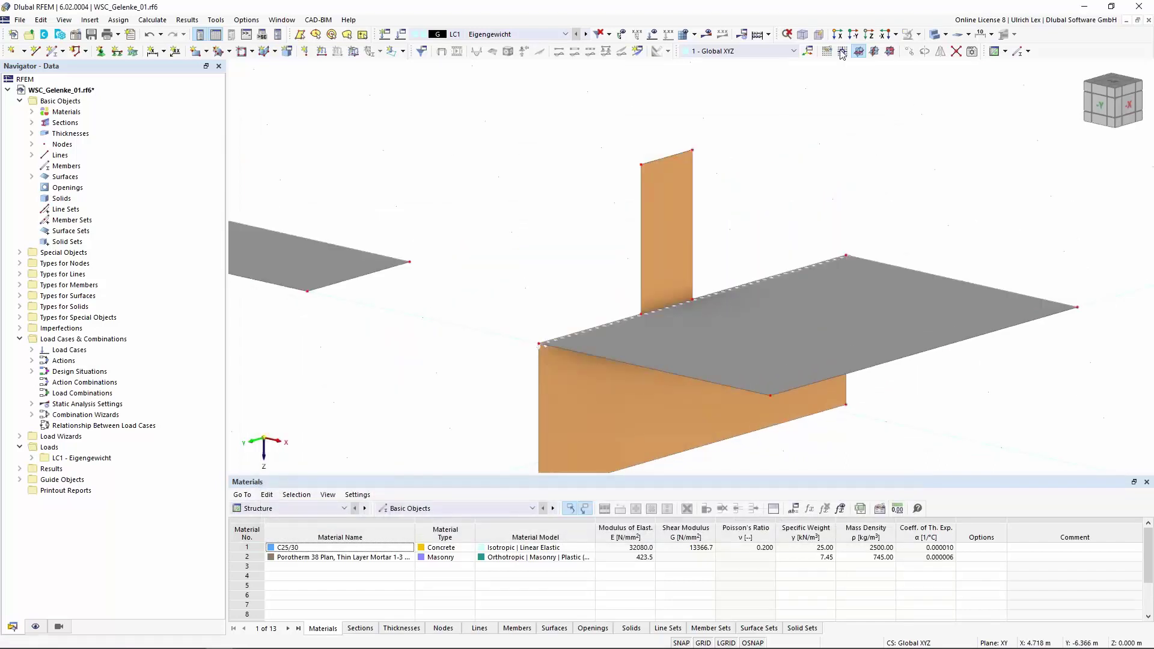
pyautogui.moveTo(458, 106); pyautogui.dragTo(1095, 448)
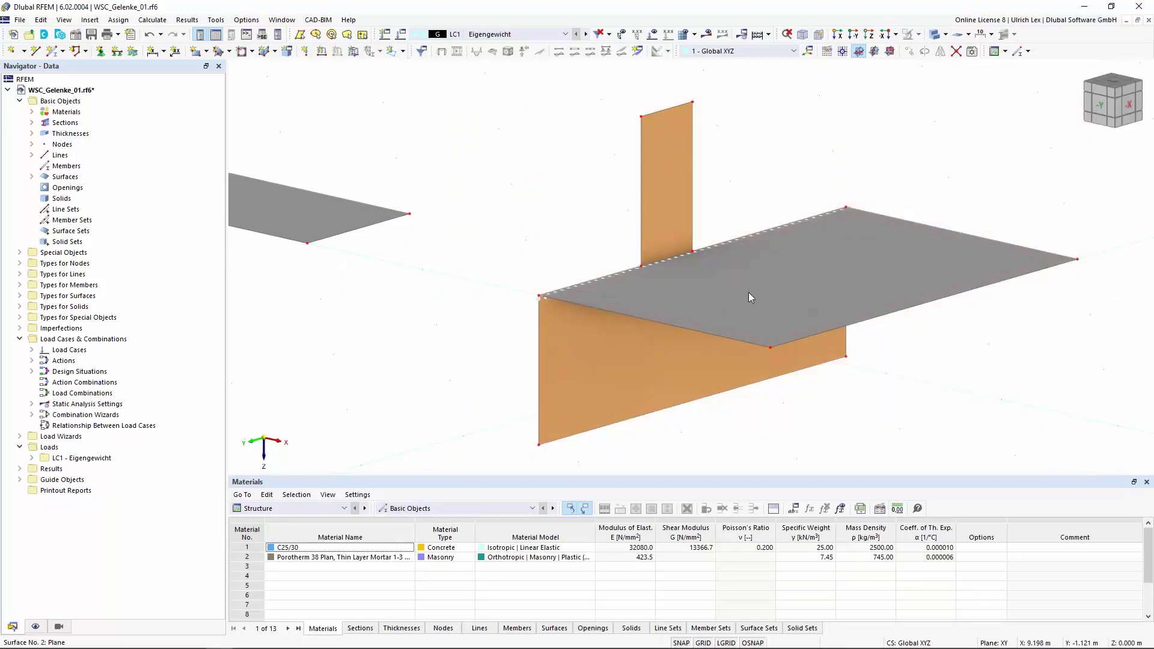
pyautogui.scroll(4, 665, 258)
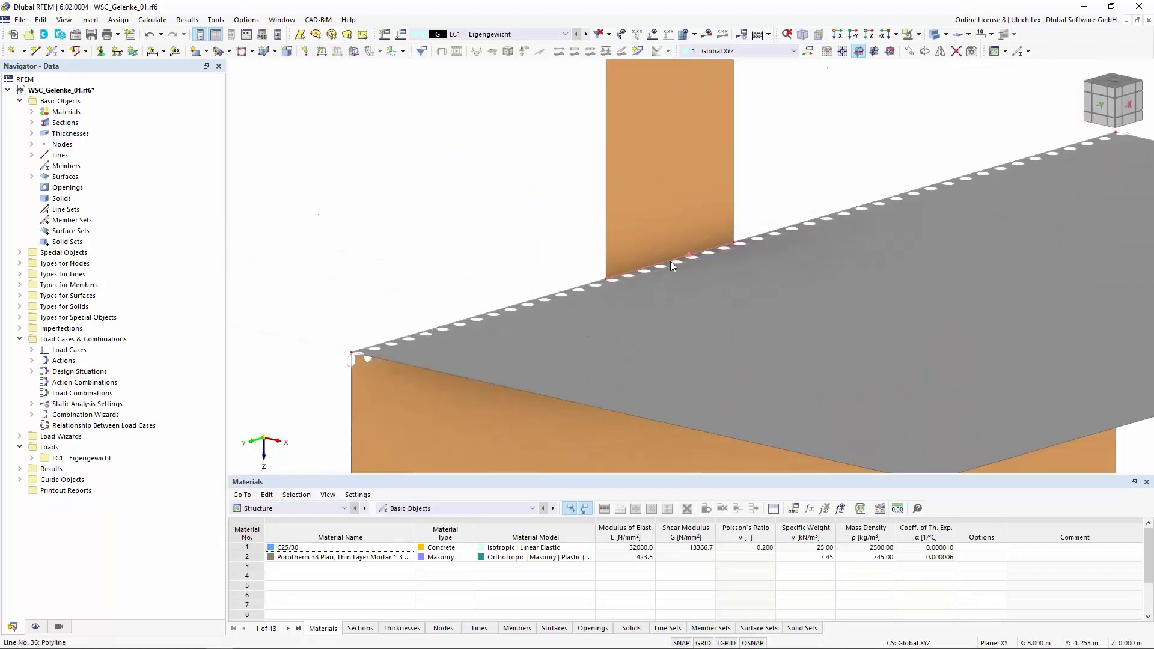
pyautogui.doubleClick(659, 264)
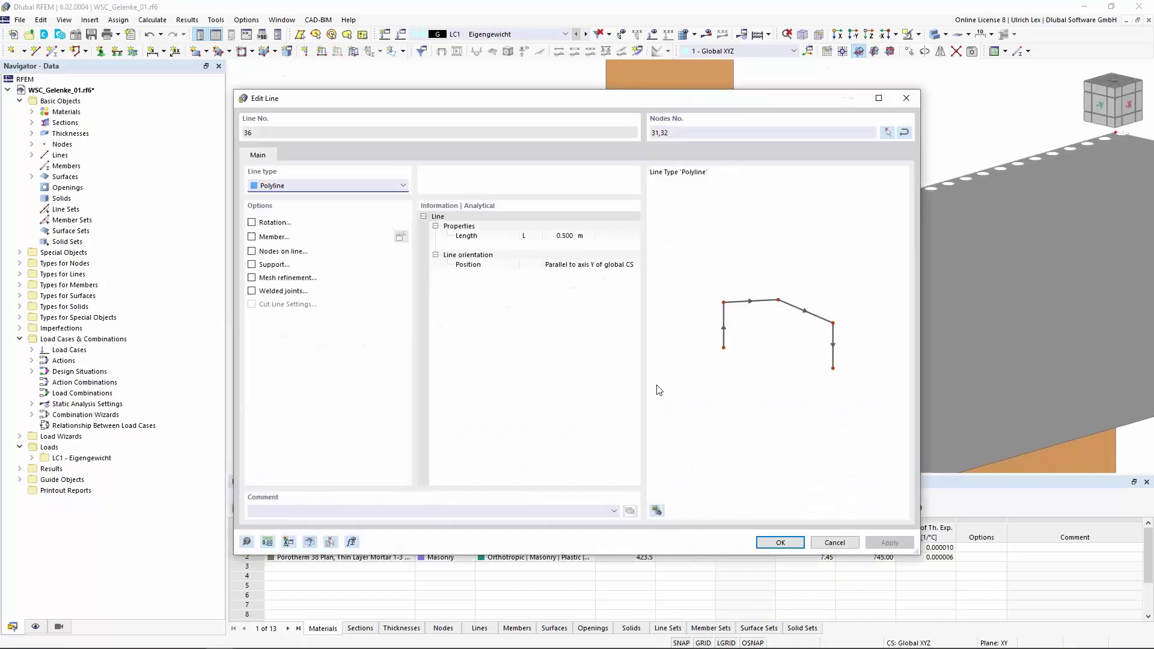
pyautogui.click(824, 544)
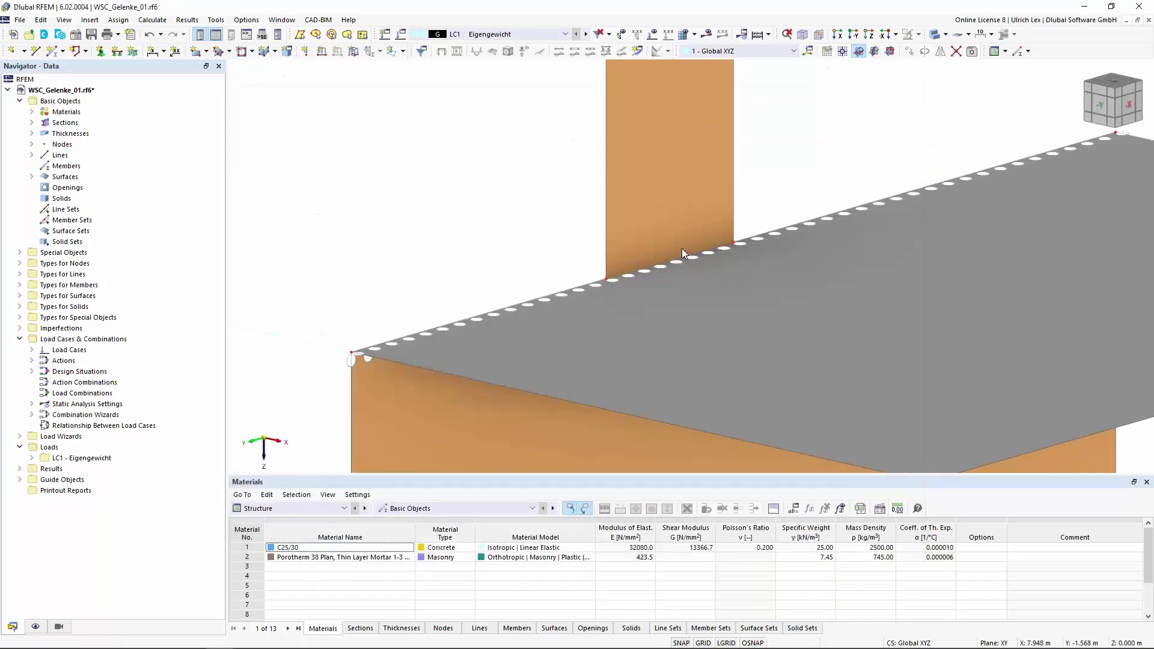
# Step: Re-enable the slab-wall connection with a 100 mm offset for surface 2, lines 5, 36 and 39, and generate the wall hinges
pyautogui.doubleClick(588, 291)
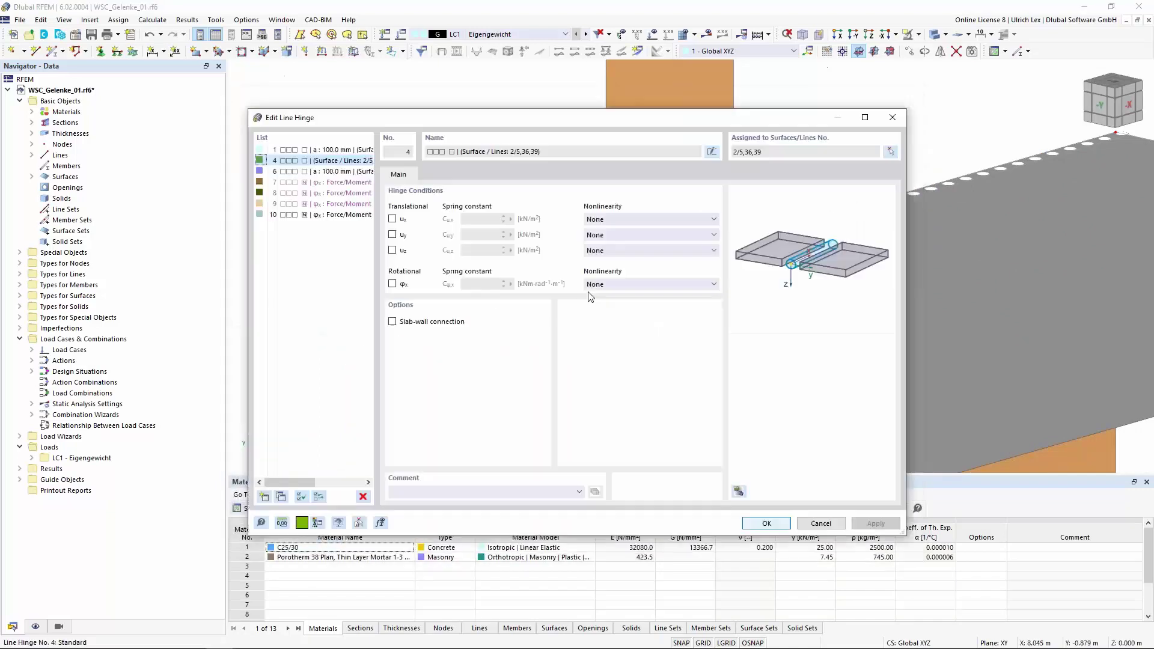
pyautogui.click(392, 323)
pyautogui.click(448, 174)
pyautogui.click(396, 492)
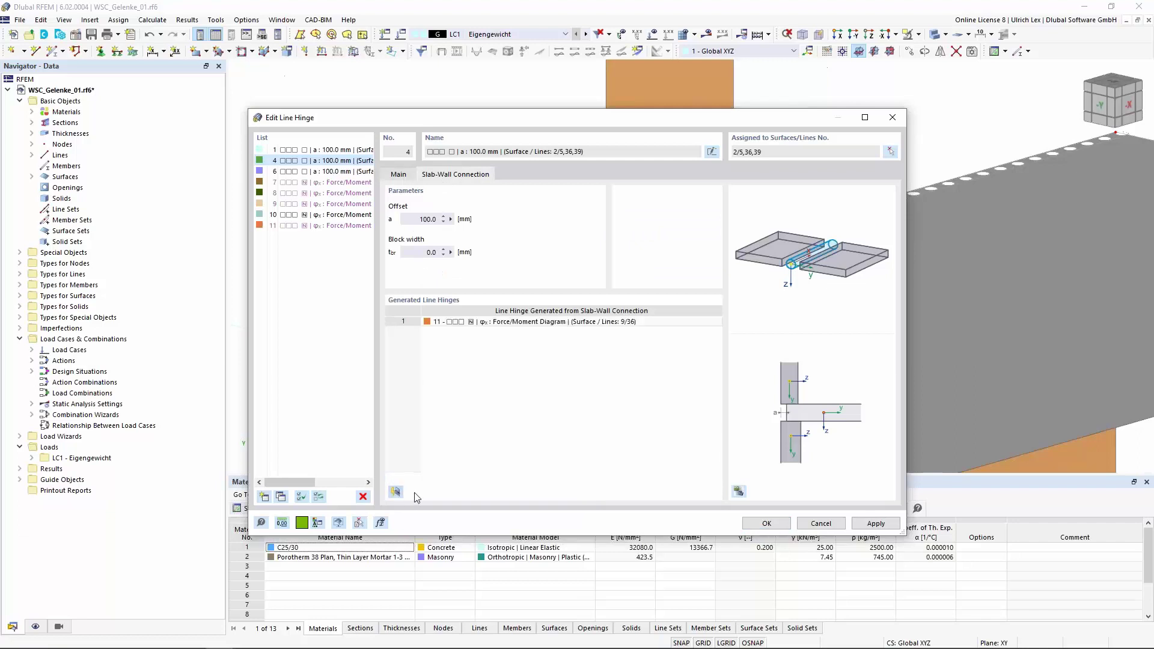
pyautogui.click(766, 524)
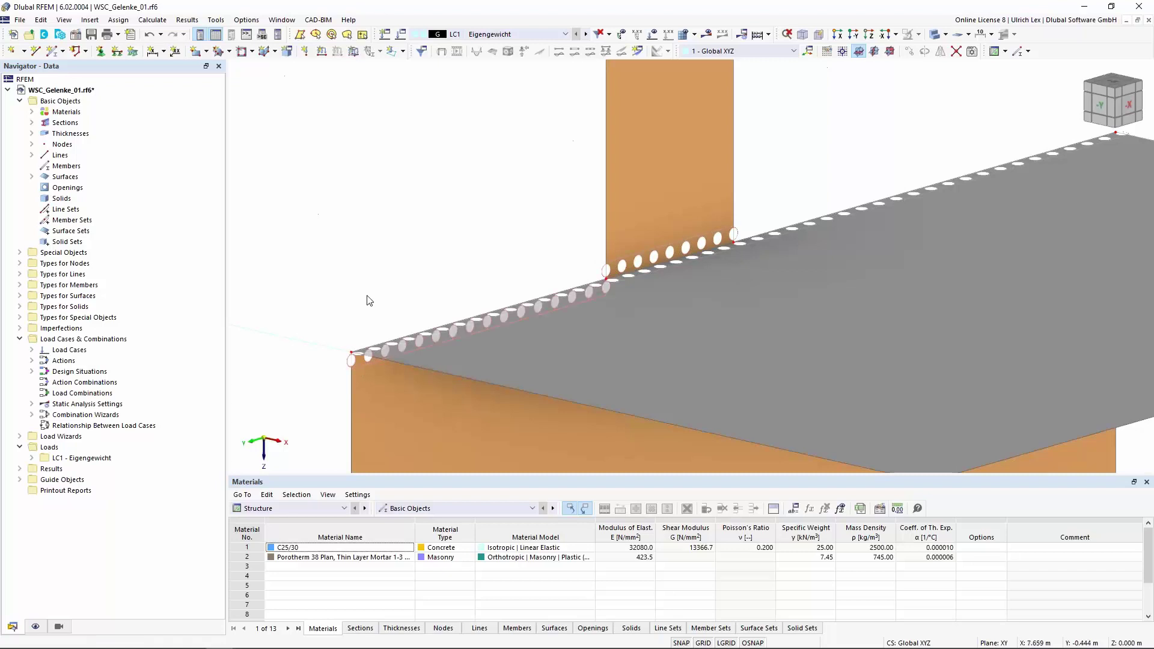
pyautogui.scroll(-5, 403, 213)
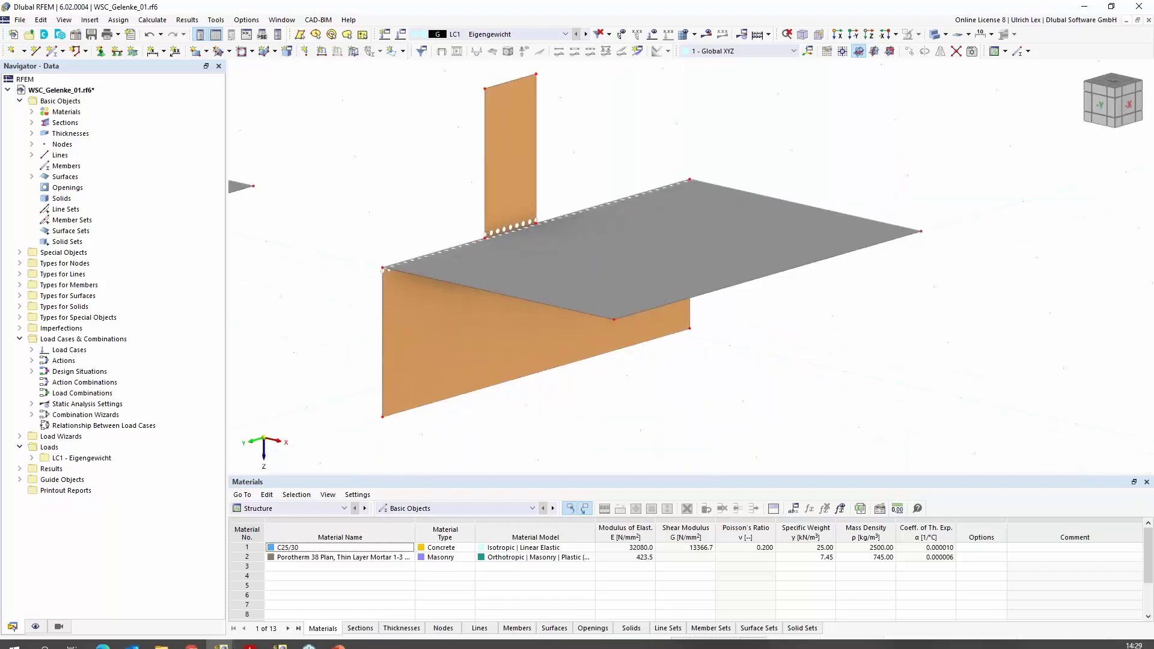
# Step: Switch to the two-storey building model Eingabedatei.rf6 and view the whole building from outside
pyautogui.moveTo(220, 637)
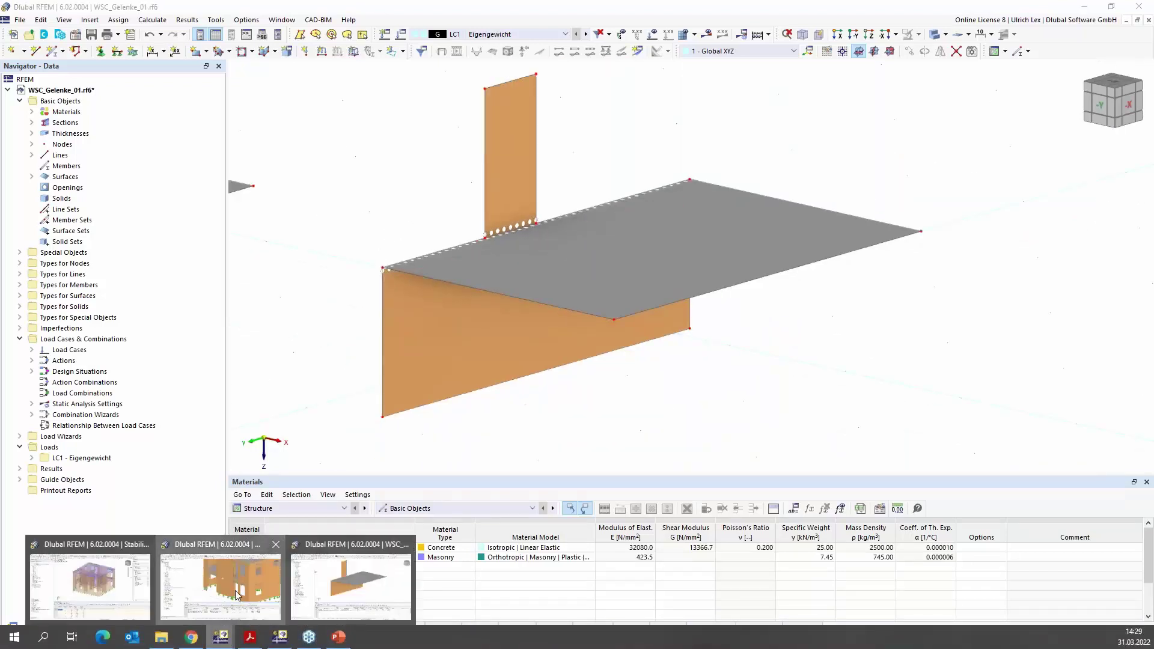
pyautogui.click(236, 595)
pyautogui.scroll(-3, 340, 337)
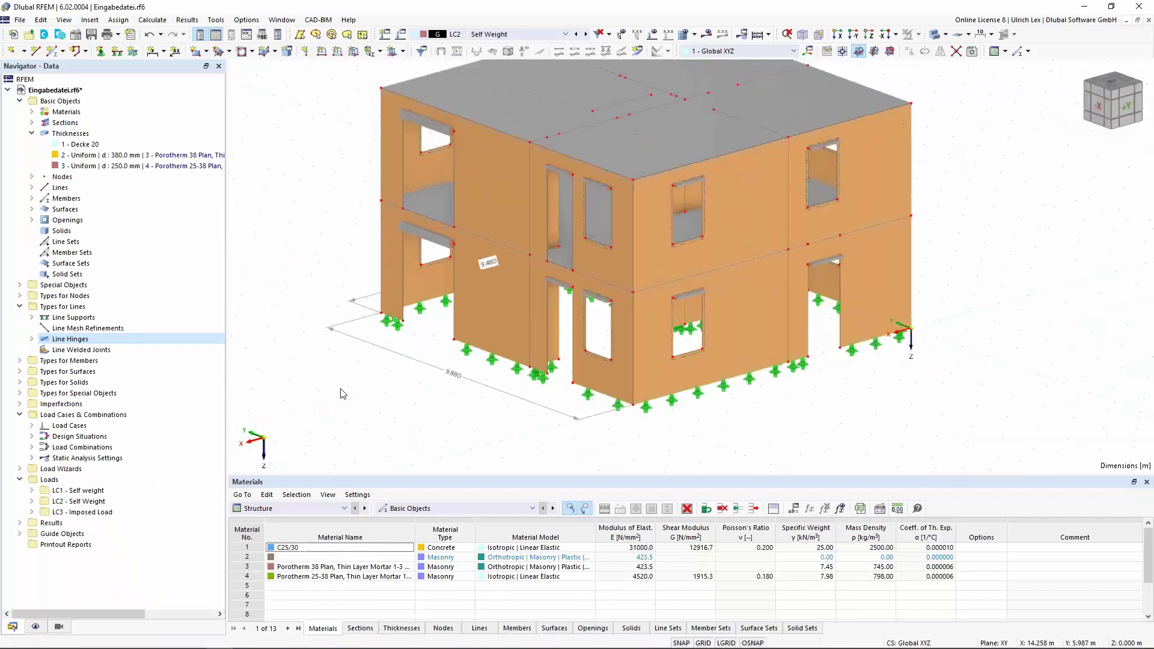
pyautogui.scroll(-2, 343, 394)
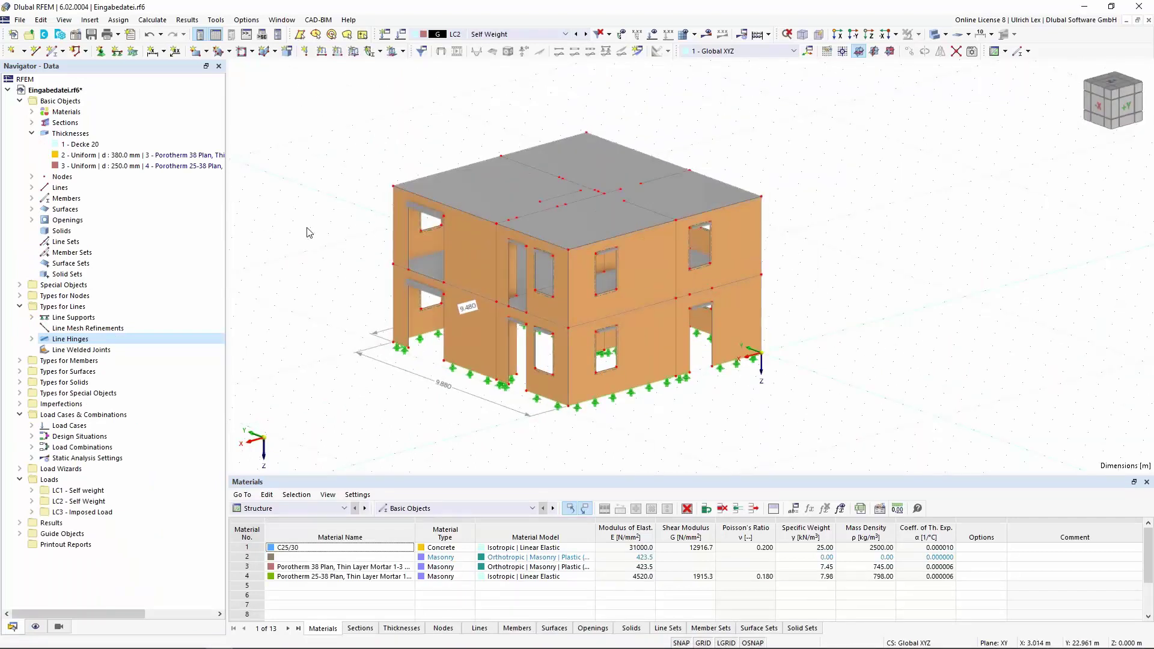
pyautogui.scroll(1, 330, 228)
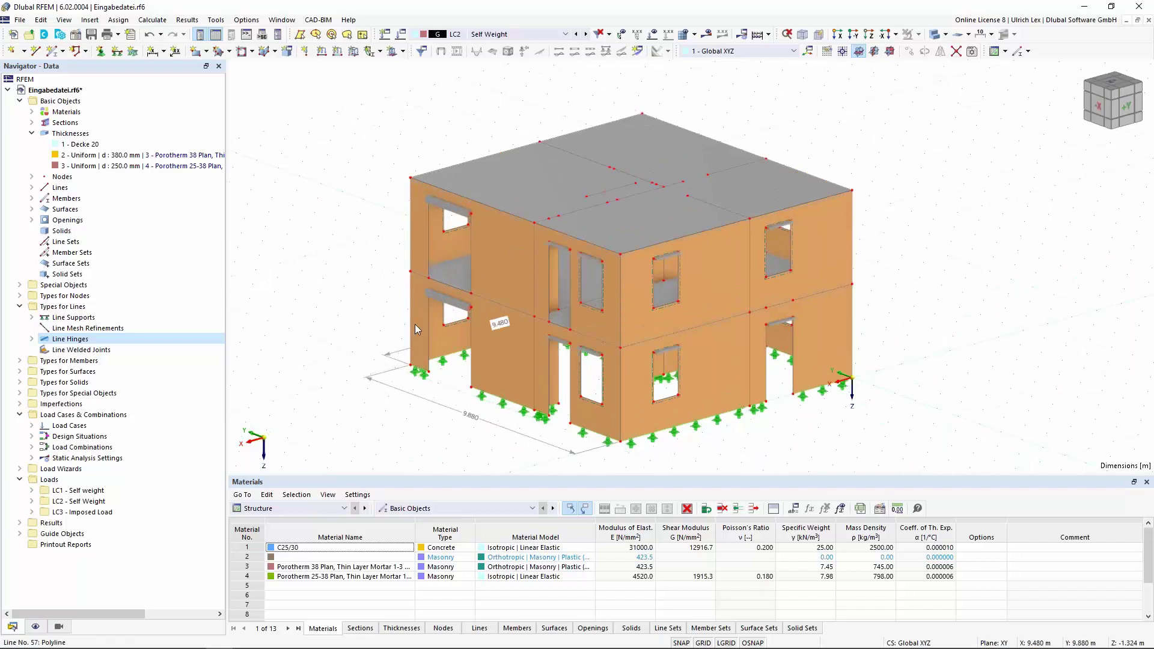
pyautogui.scroll(2, 413, 299)
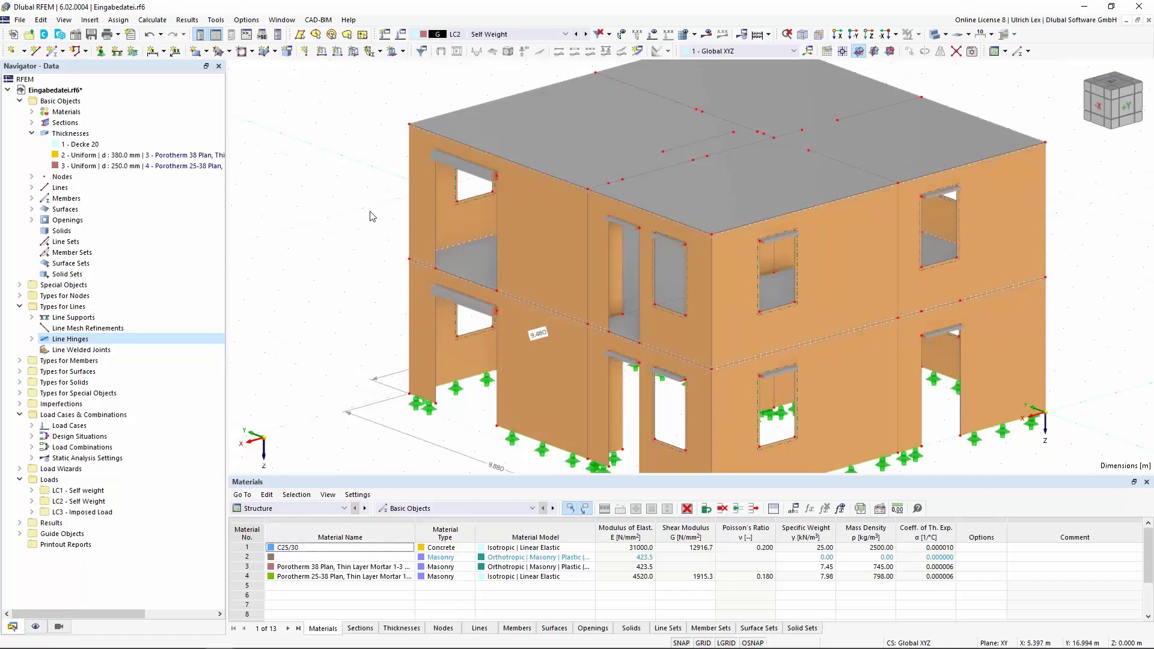
pyautogui.scroll(-2, 373, 216)
pyautogui.moveTo(425, 433)
pyautogui.keyDown('ctrl'); pyautogui.mouseDown(button='middle')
pyautogui.moveTo(448, 407)
pyautogui.moveTo(438, 416)
pyautogui.mouseUp(button='middle'); pyautogui.keyUp('ctrl')
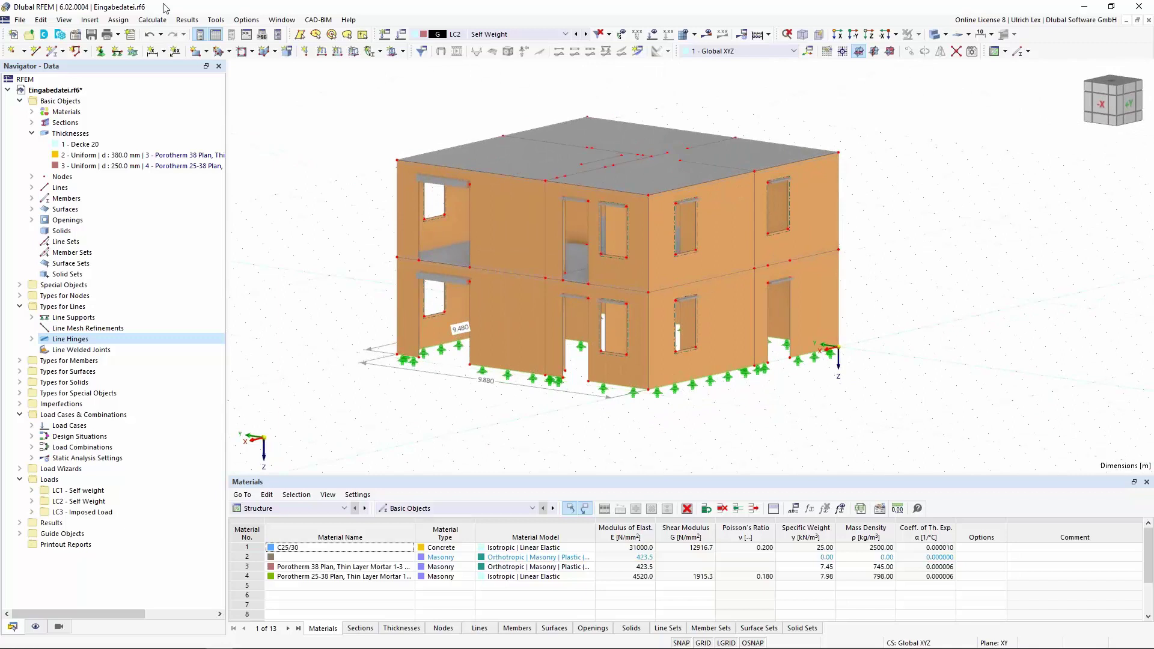
# Step: Apply the mesh settings with a 0.250 m target finite element length and generate the building's mesh
pyautogui.click(162, 22)
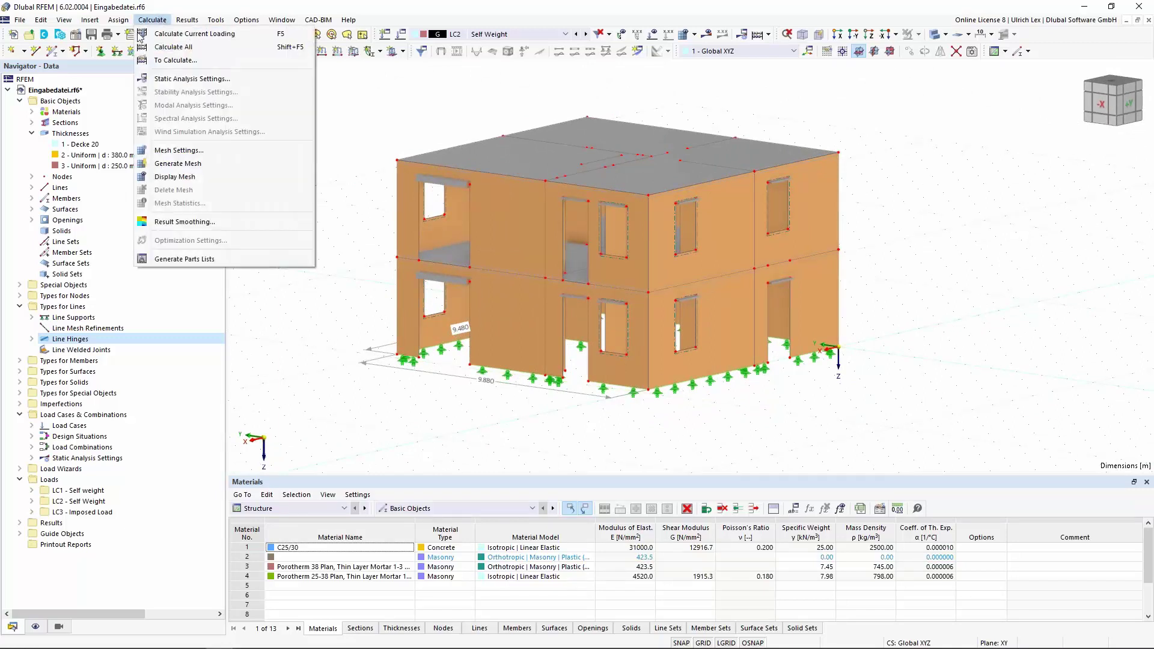
pyautogui.click(210, 151)
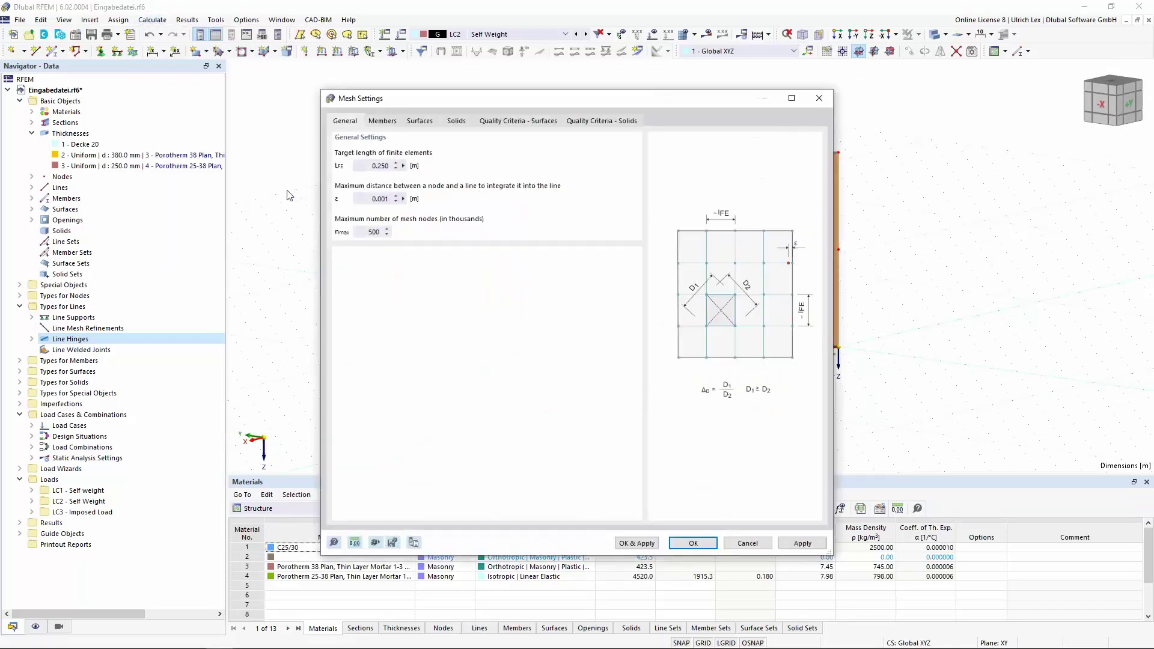
pyautogui.moveTo(570, 102); pyautogui.dragTo(886, 79)
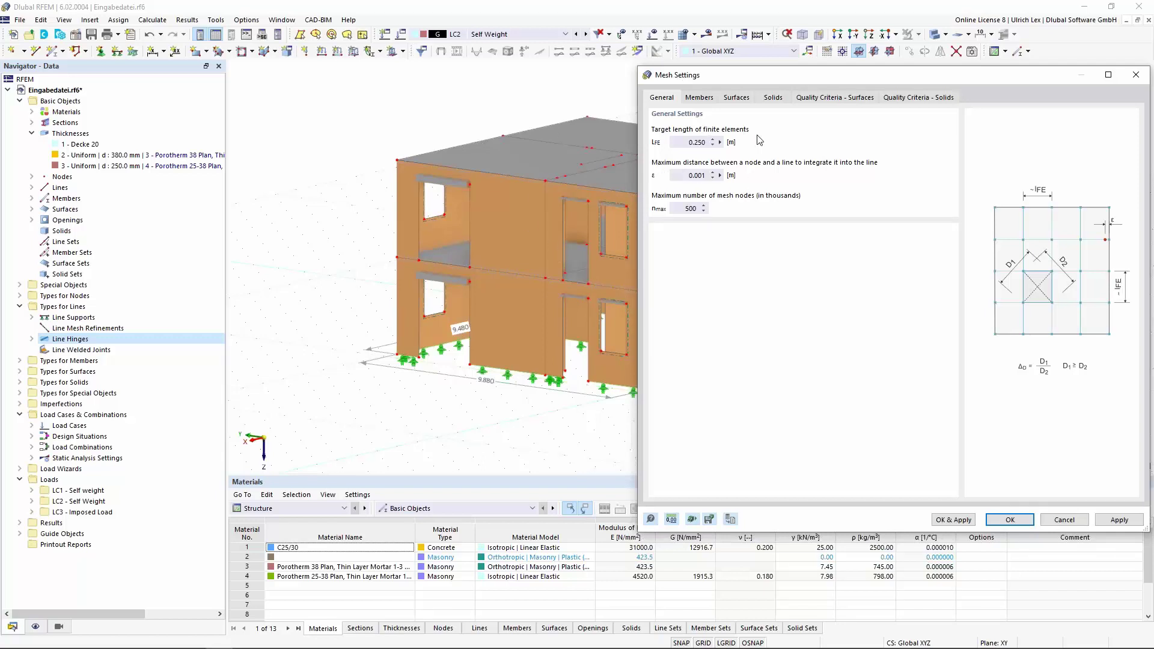
pyautogui.moveTo(844, 76); pyautogui.dragTo(861, 76)
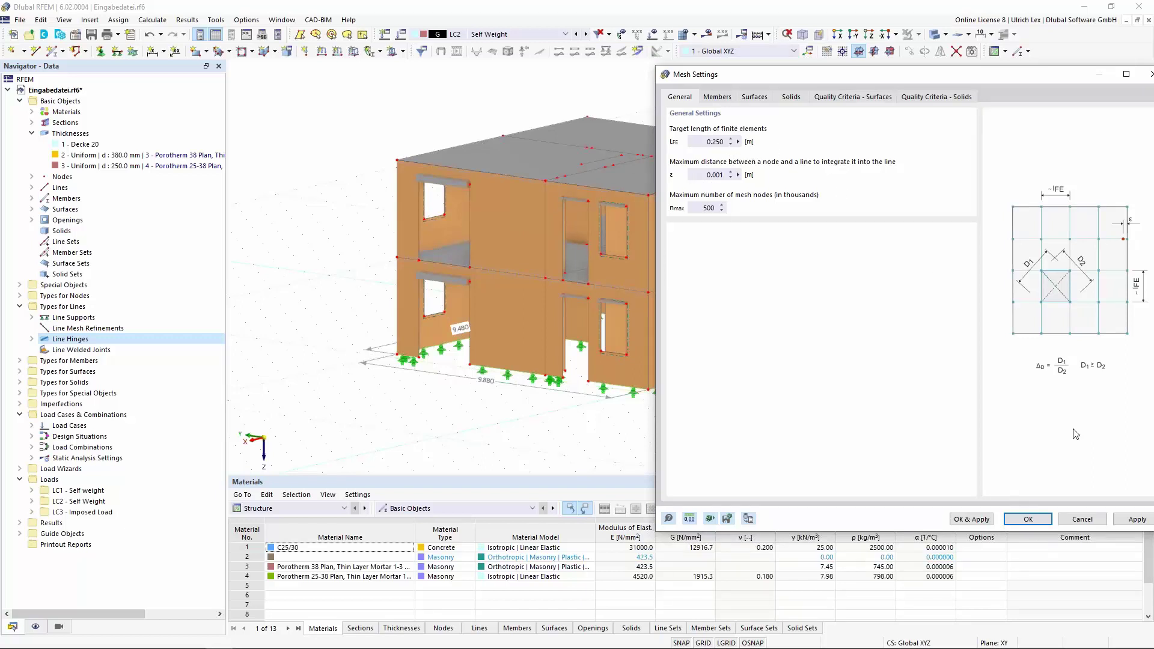
pyautogui.moveTo(998, 77); pyautogui.dragTo(912, 67)
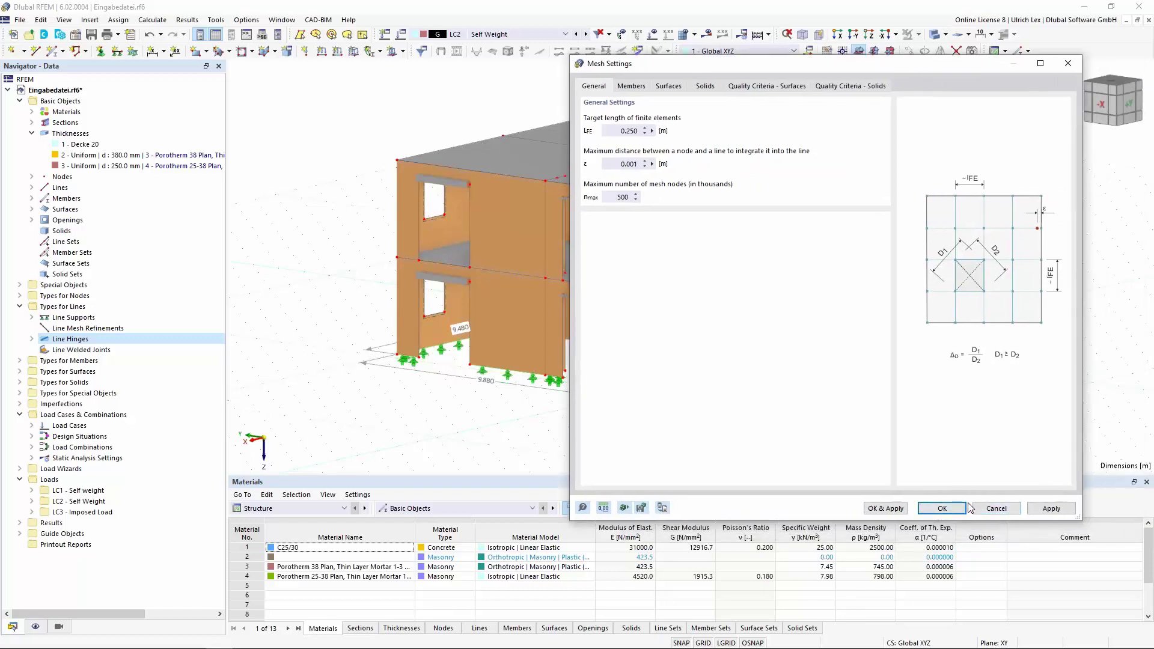
pyautogui.click(886, 508)
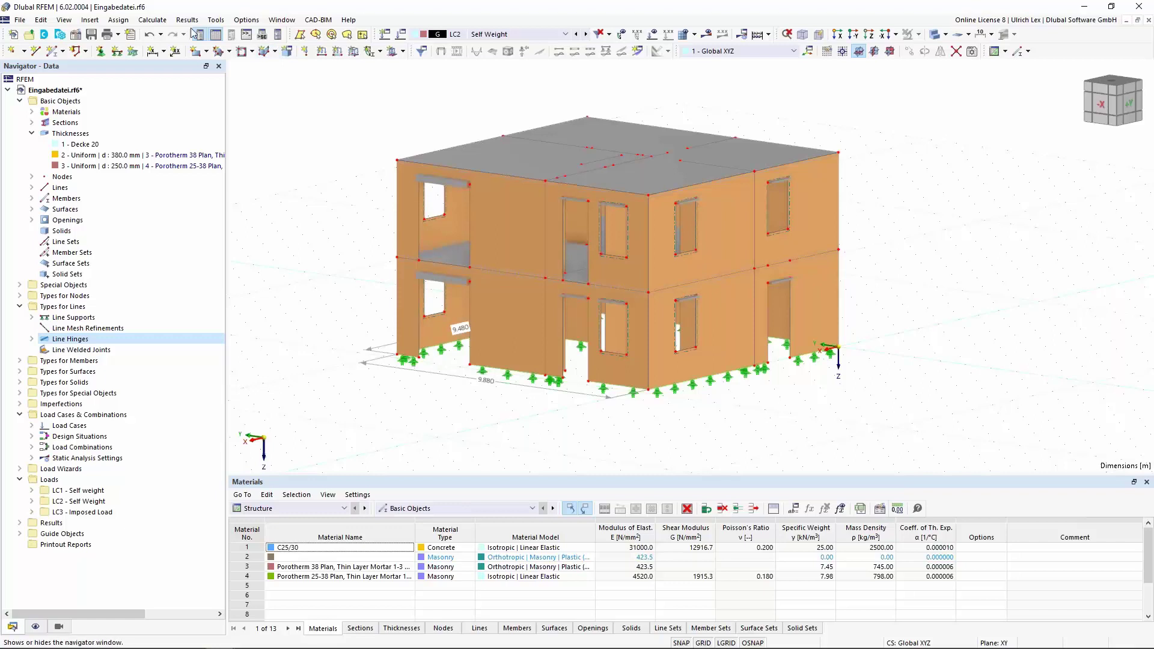
# Step: Display the finite element mesh on the building's walls and slabs
pyautogui.click(153, 20)
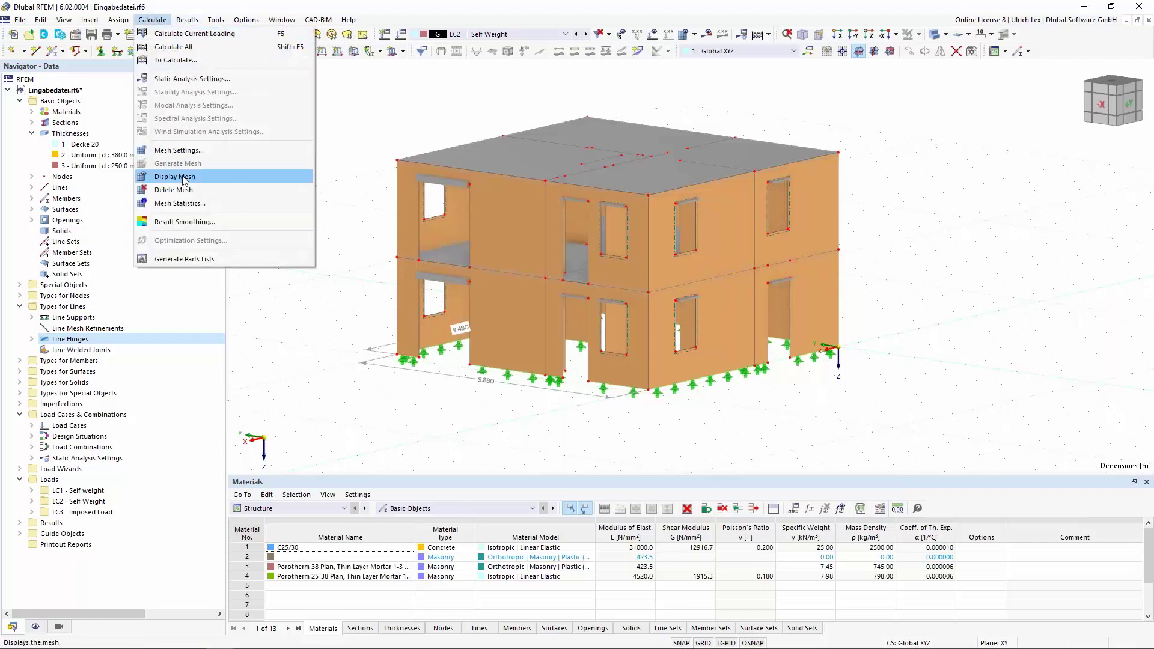
pyautogui.click(199, 178)
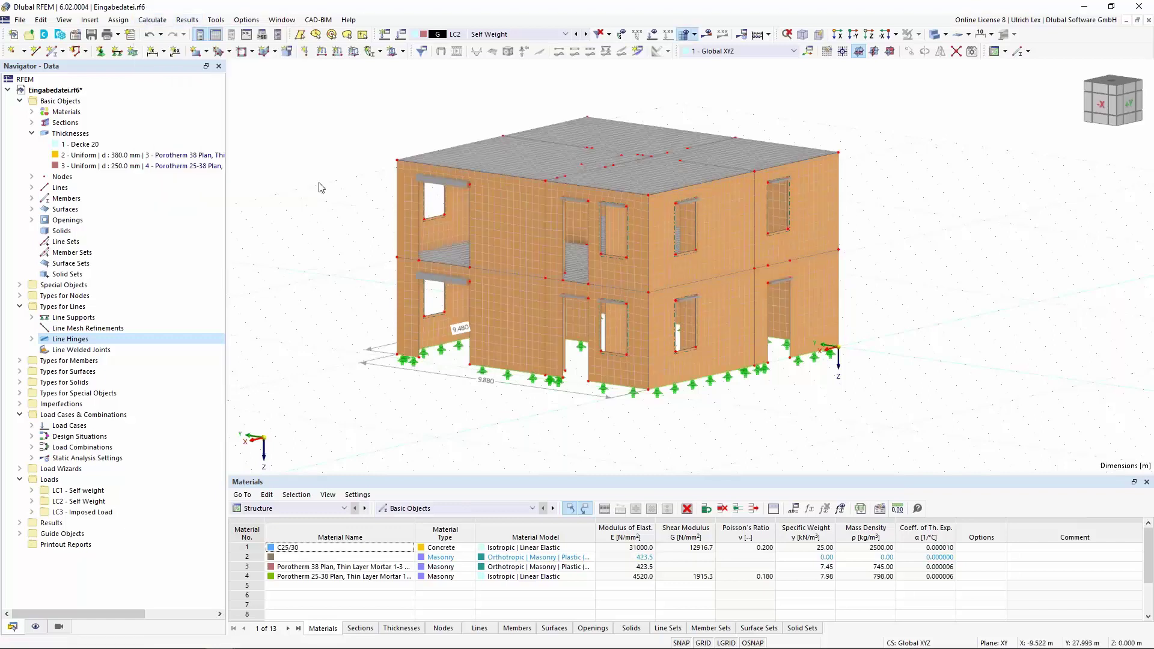
pyautogui.scroll(5, 439, 165)
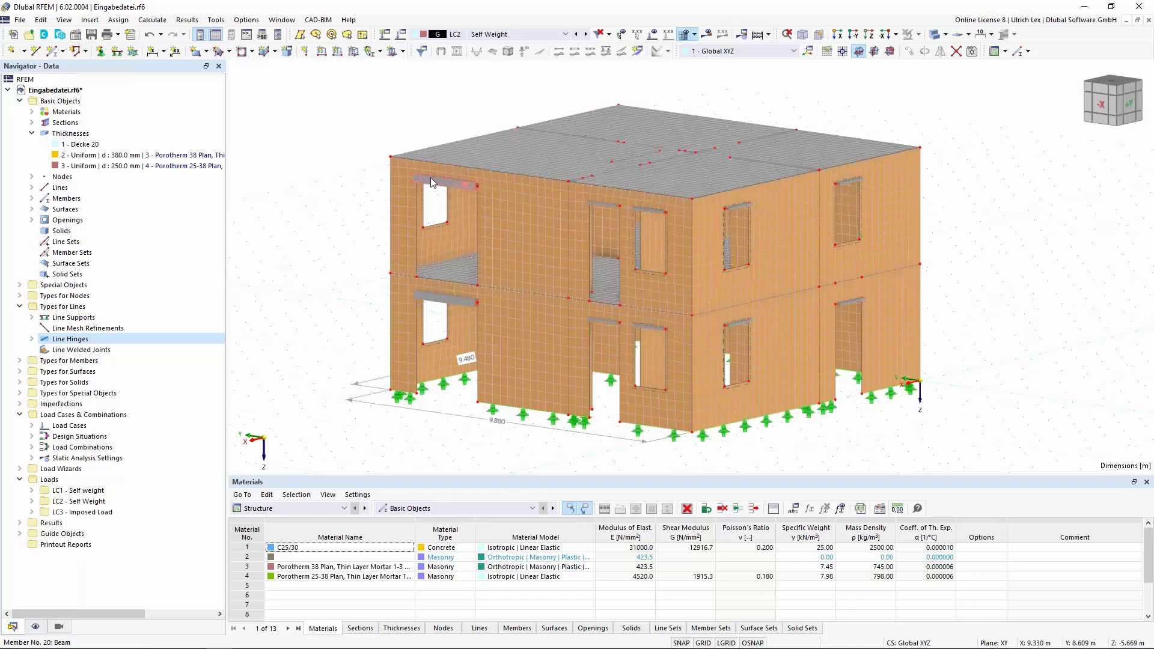
# Step: Examine the finite element mesh on the masonry walls and along the slab-wall joints of the facade
pyautogui.scroll(-5, 402, 139)
pyautogui.scroll(10, 462, 297)
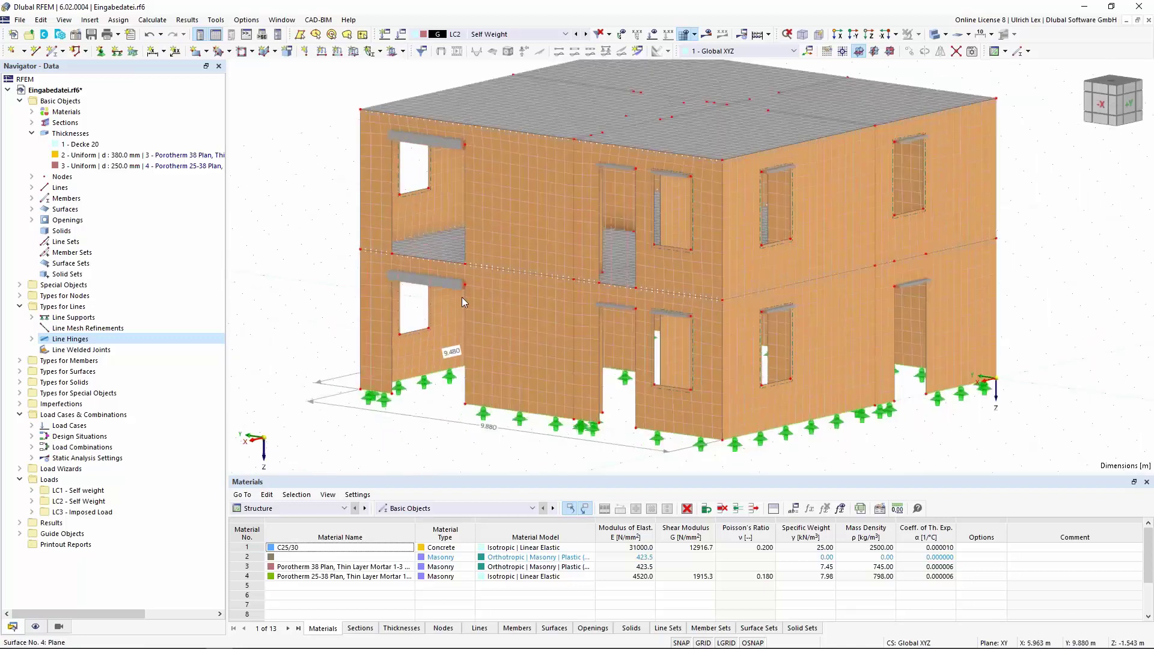
pyautogui.scroll(2, 462, 297)
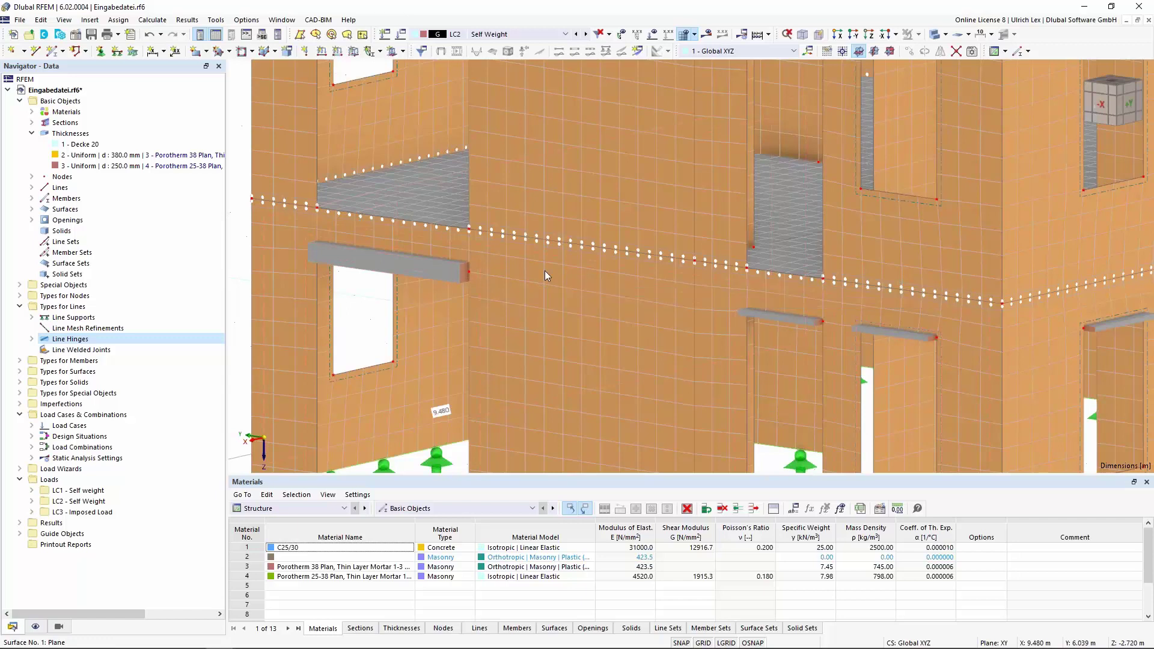
pyautogui.scroll(-2, 551, 276)
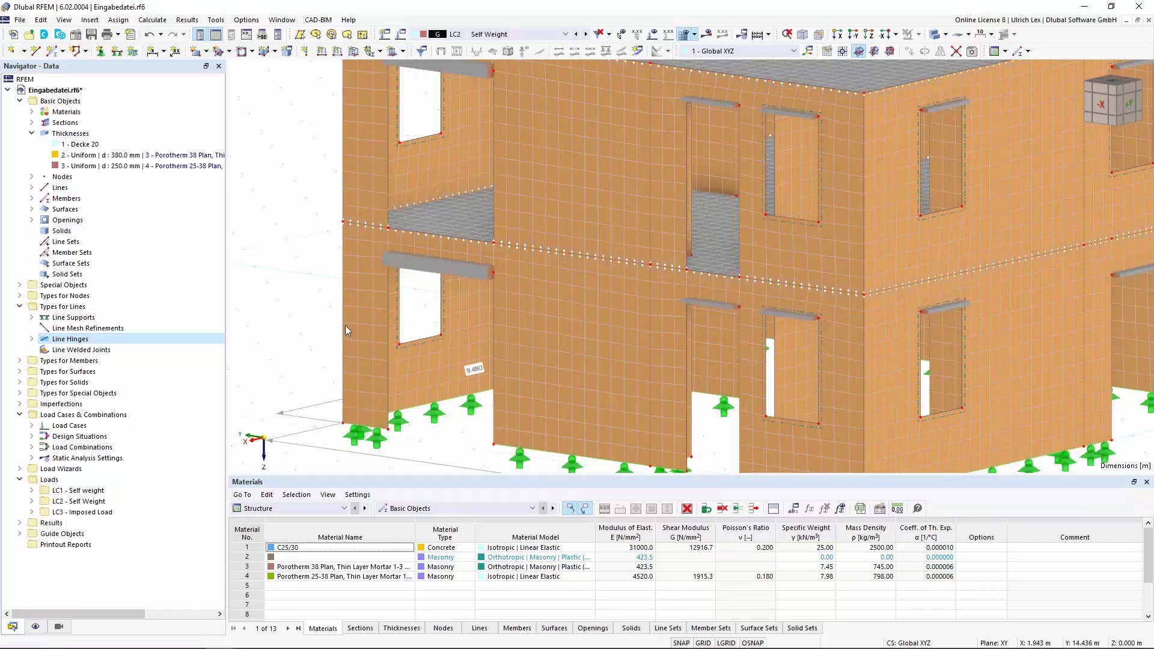
pyautogui.scroll(-3, 329, 398)
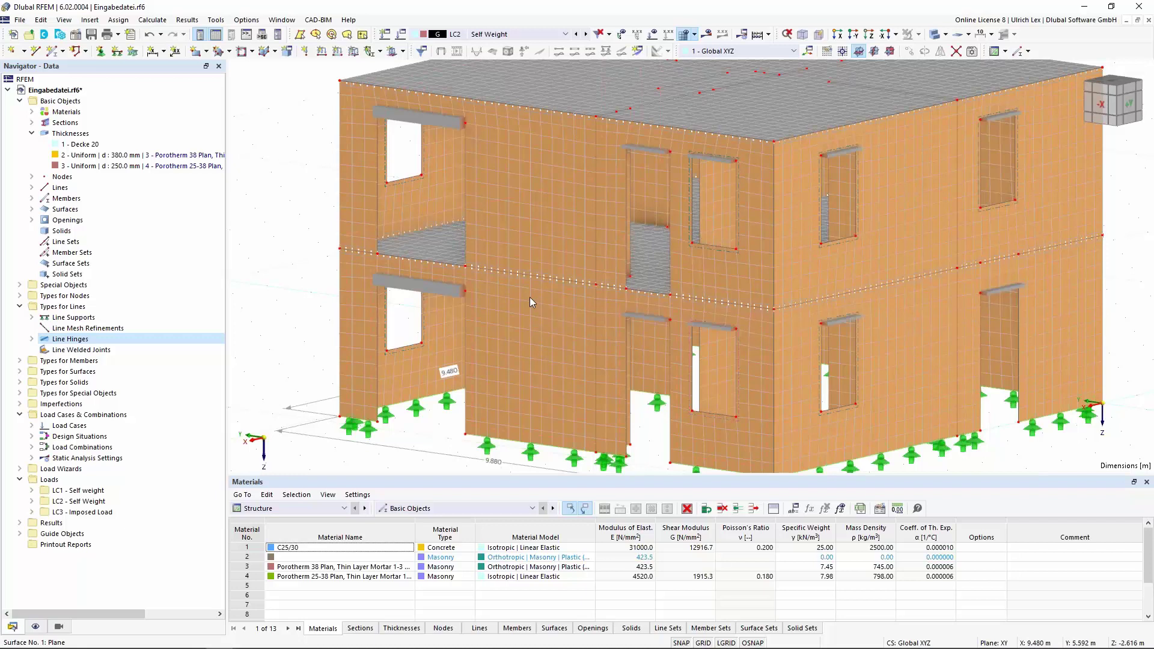
pyautogui.scroll(-1, 529, 297)
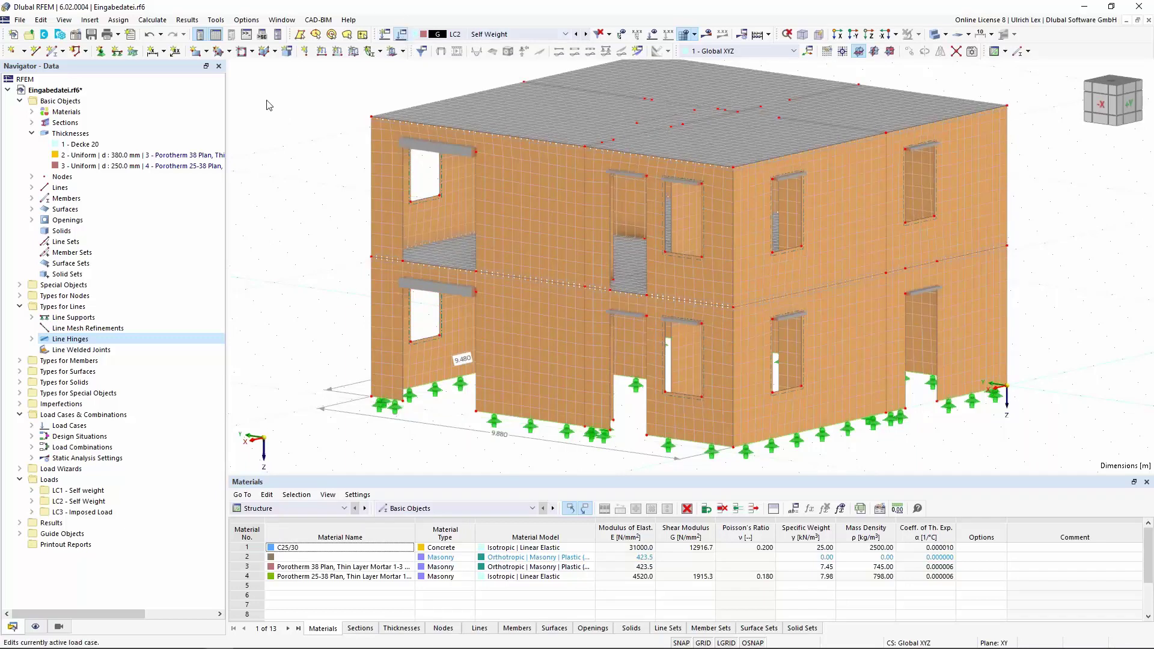
# Step: Review the static analysis settings assigned to load case LC2 Self Weight, including the available analysis types, and close the load case settings
pyautogui.click(384, 35)
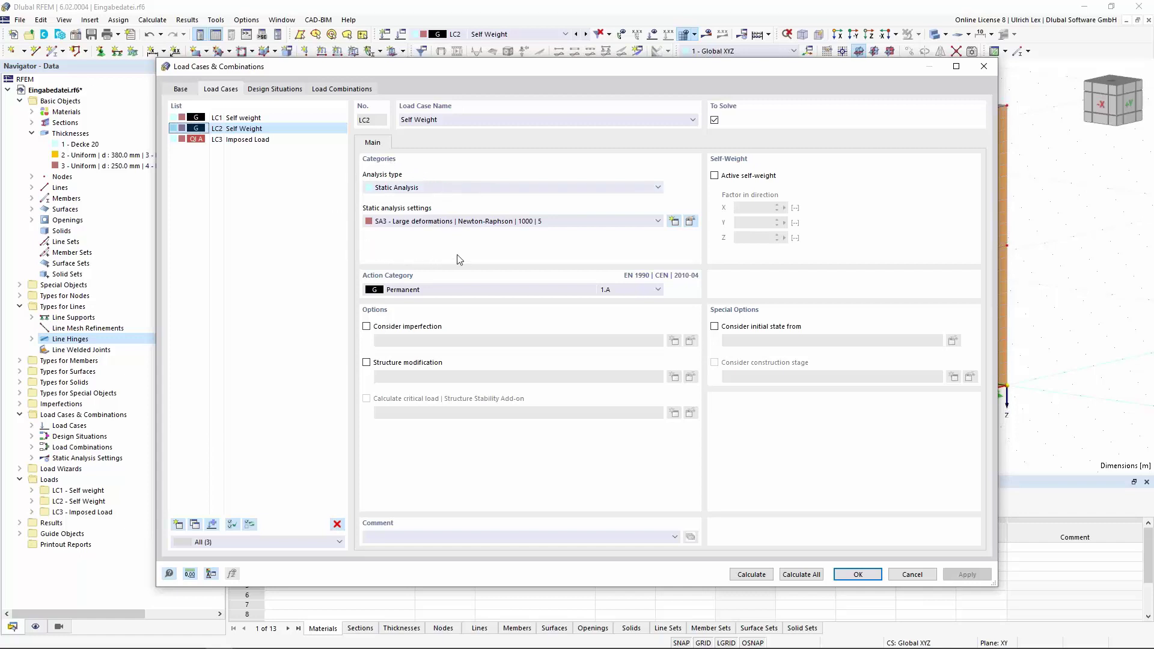
pyautogui.click(696, 223)
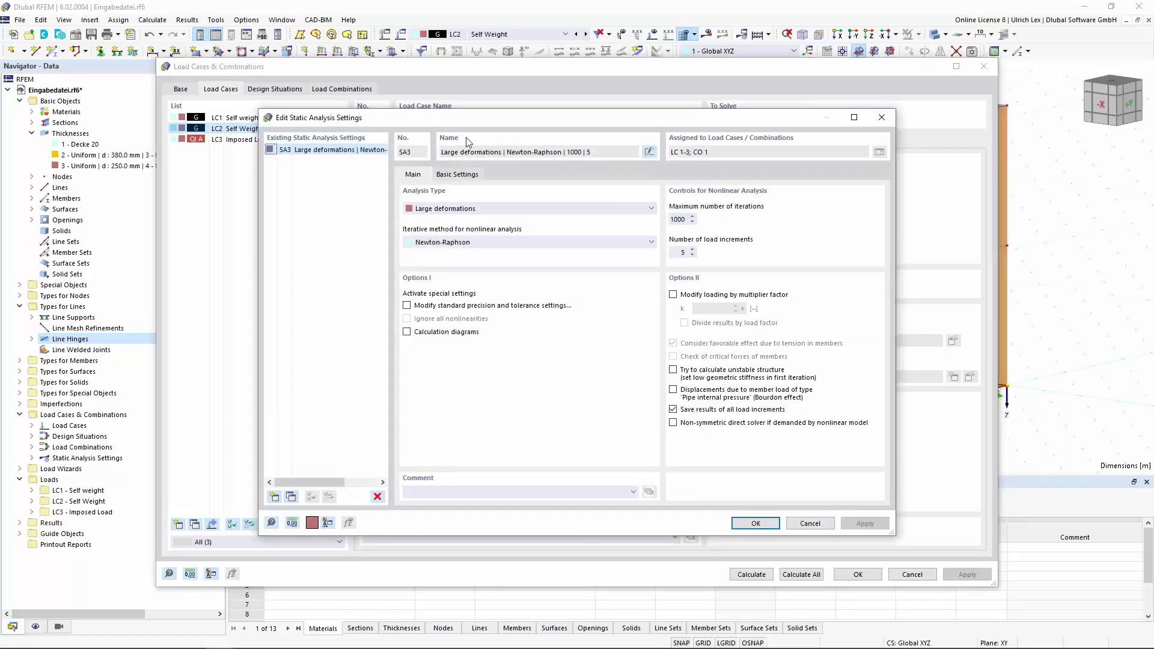
pyautogui.click(519, 211)
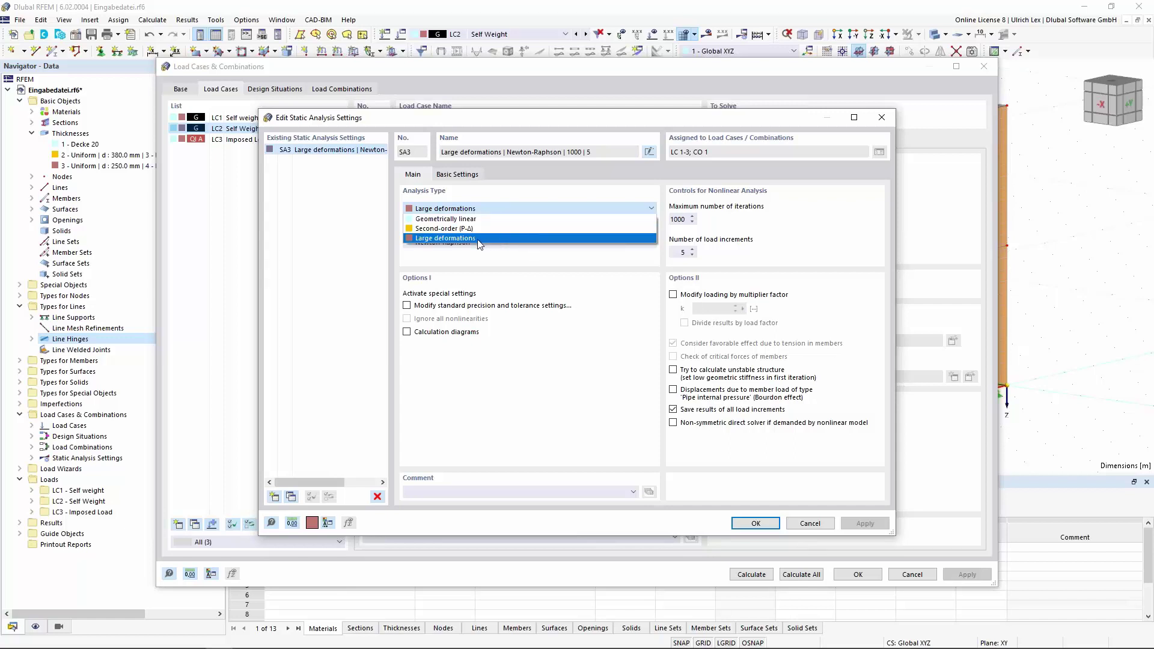
pyautogui.click(514, 194)
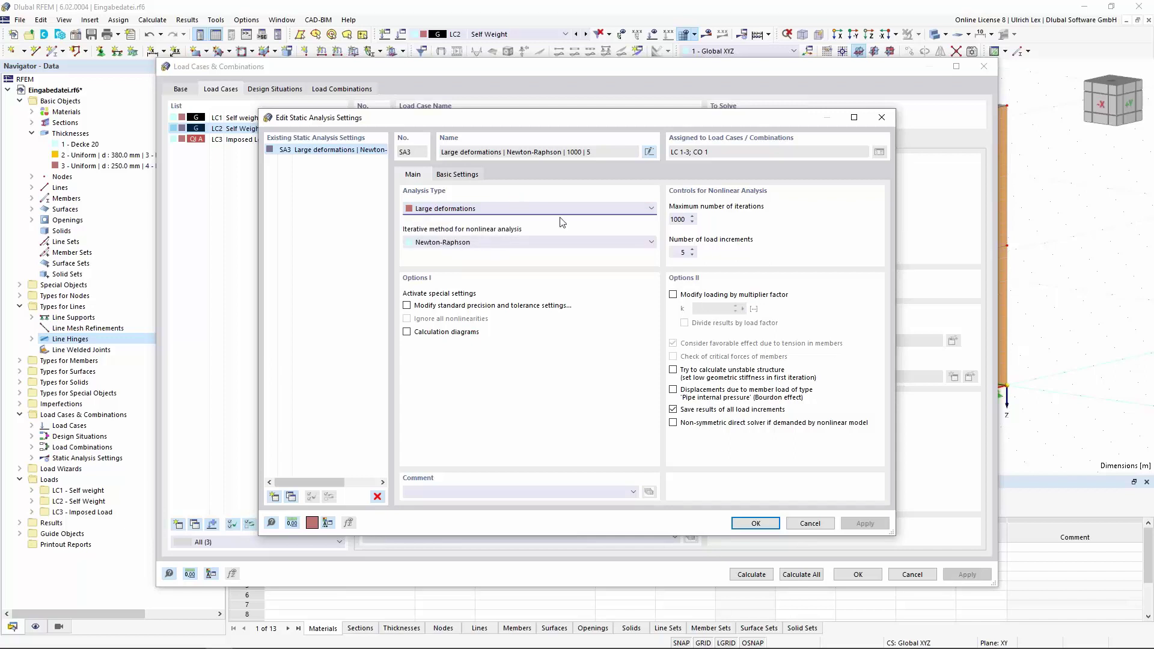
pyautogui.moveTo(633, 118); pyautogui.dragTo(677, 100)
pyautogui.click(565, 193)
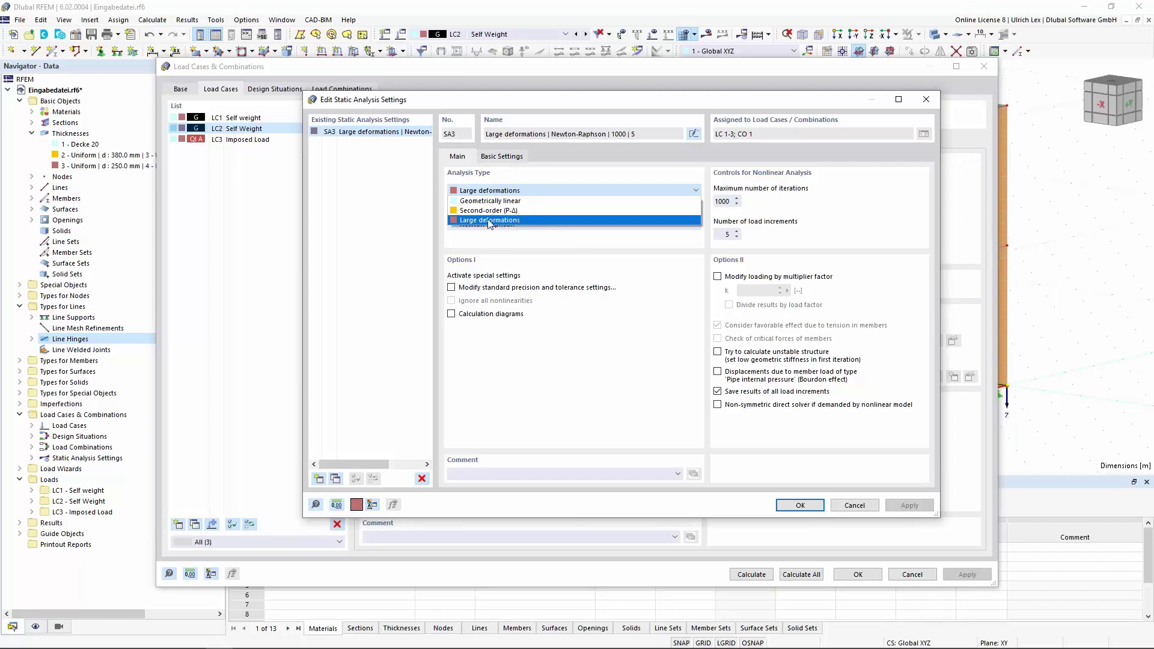
pyautogui.click(508, 221)
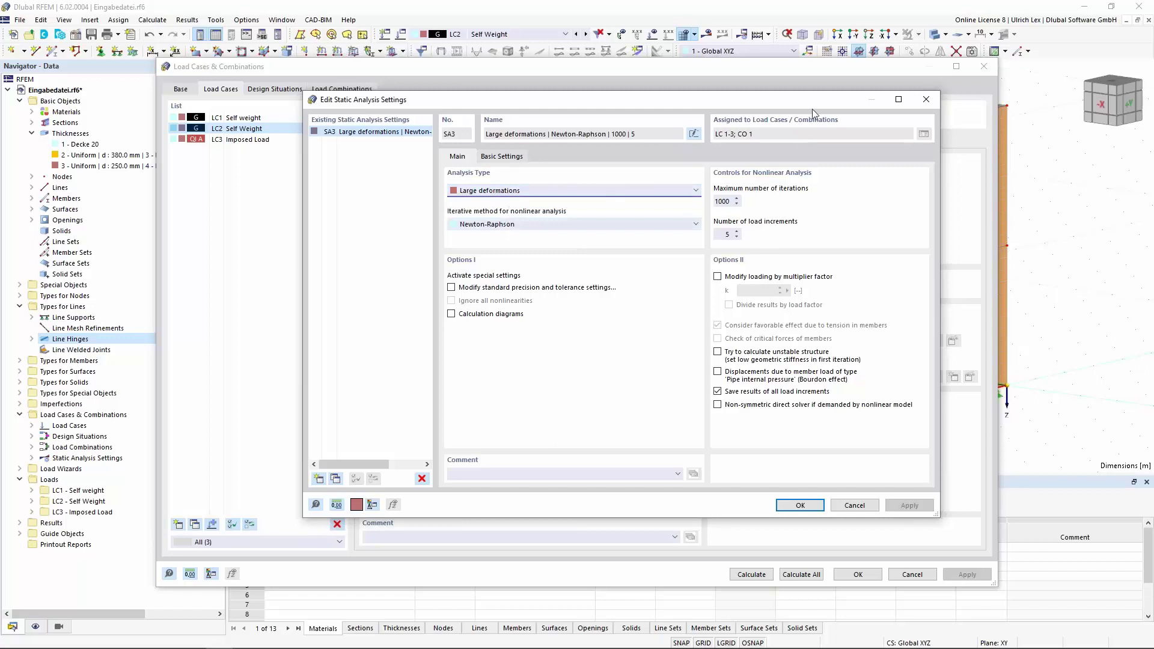
pyautogui.moveTo(818, 102); pyautogui.dragTo(773, 96)
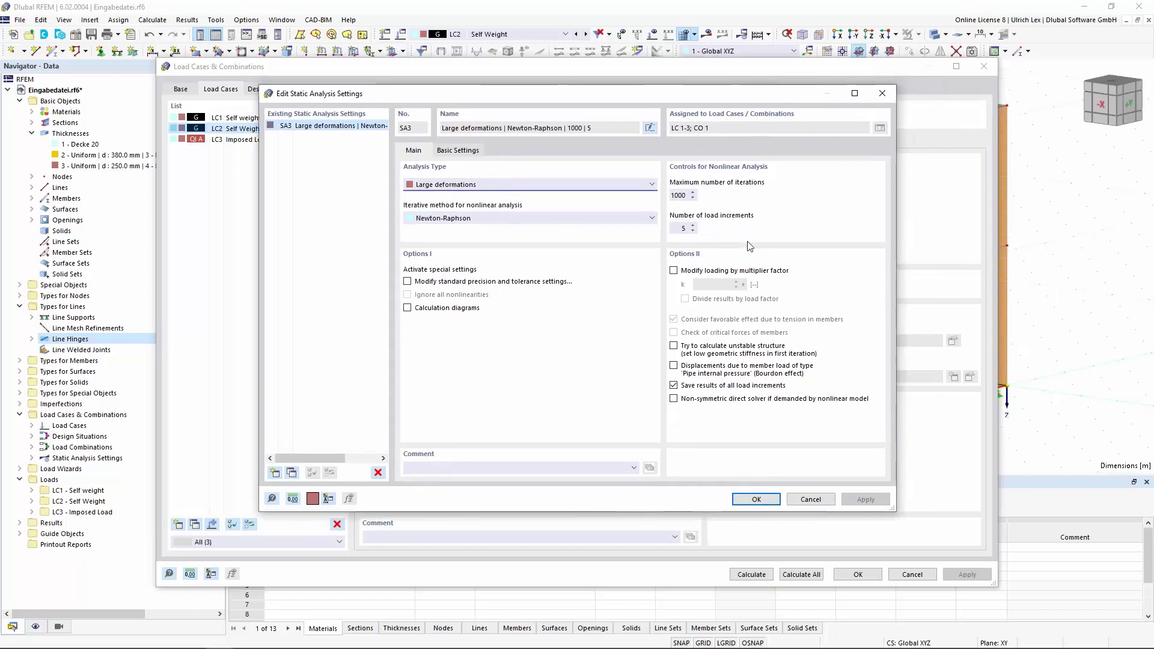
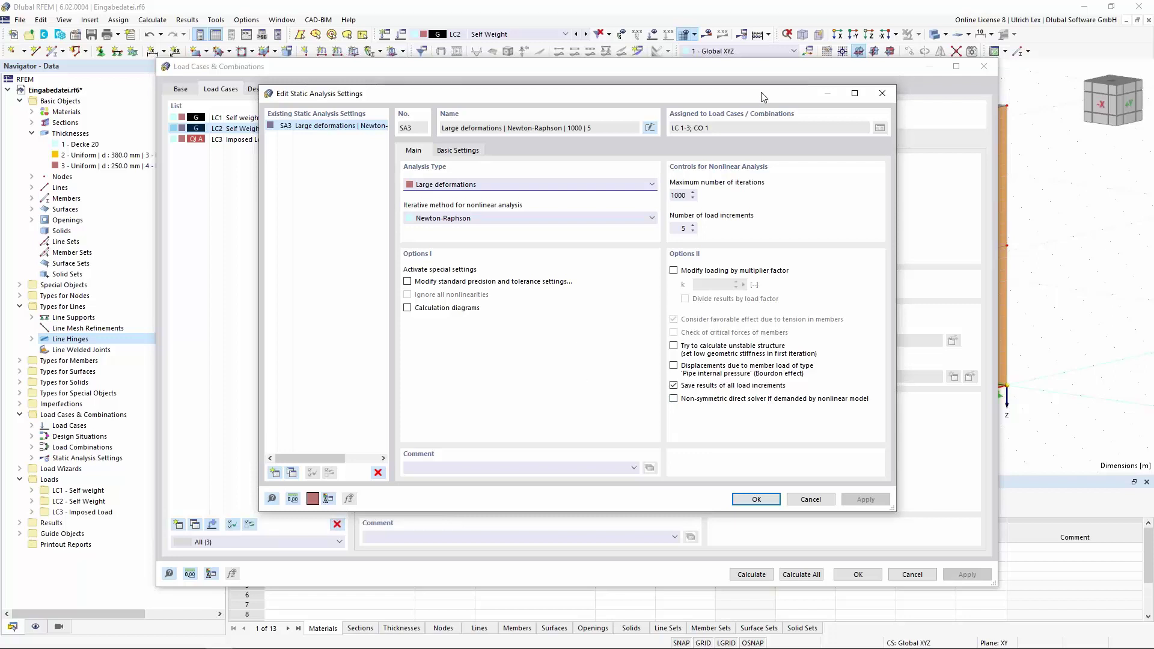
pyautogui.moveTo(763, 96); pyautogui.dragTo(759, 69)
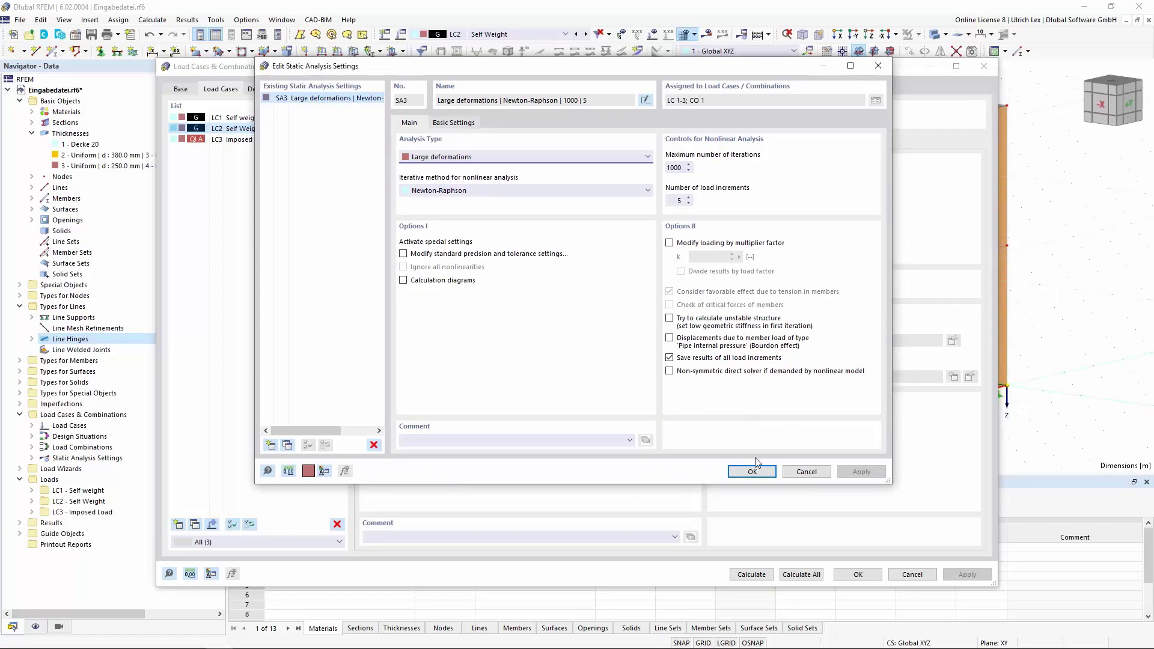
pyautogui.click(791, 474)
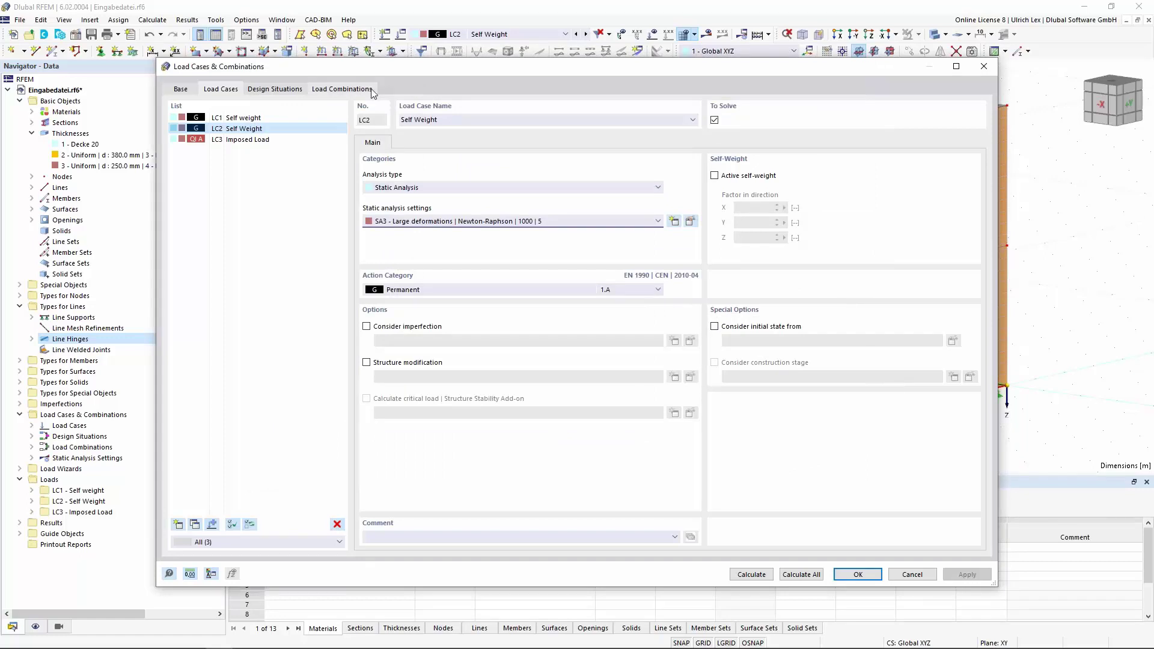
pyautogui.click(858, 574)
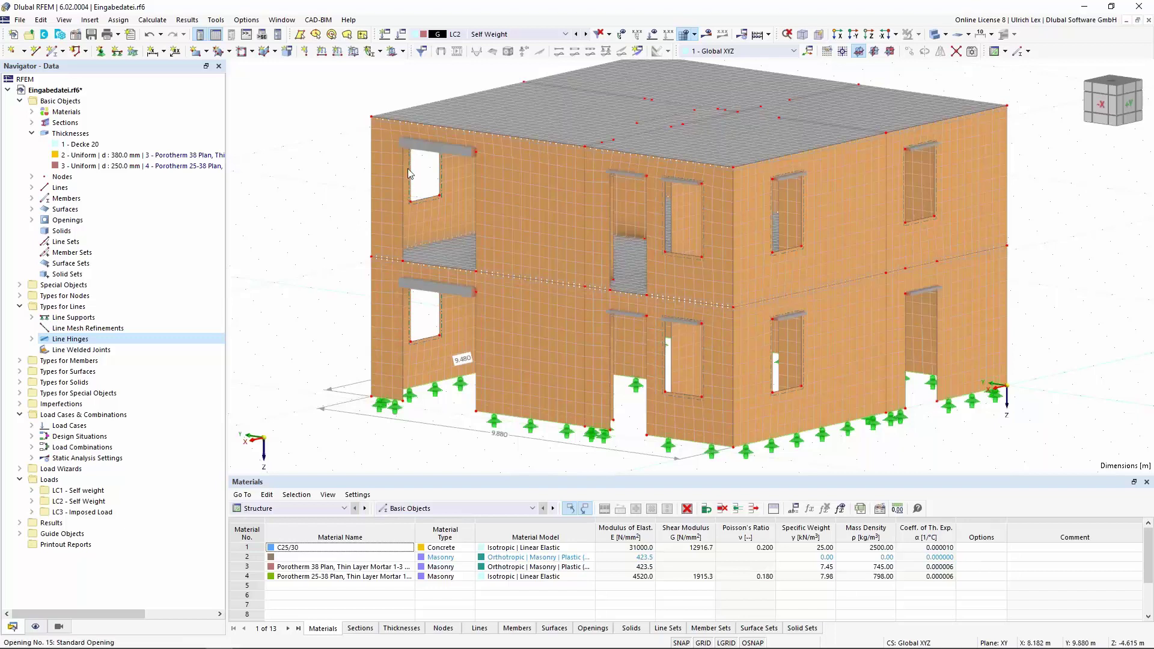
# Step: Switch to the calculated model Berechnungsdatei_m_E.rf6 and review the results summary for load combination CO1
pyautogui.scroll(-2, 402, 195)
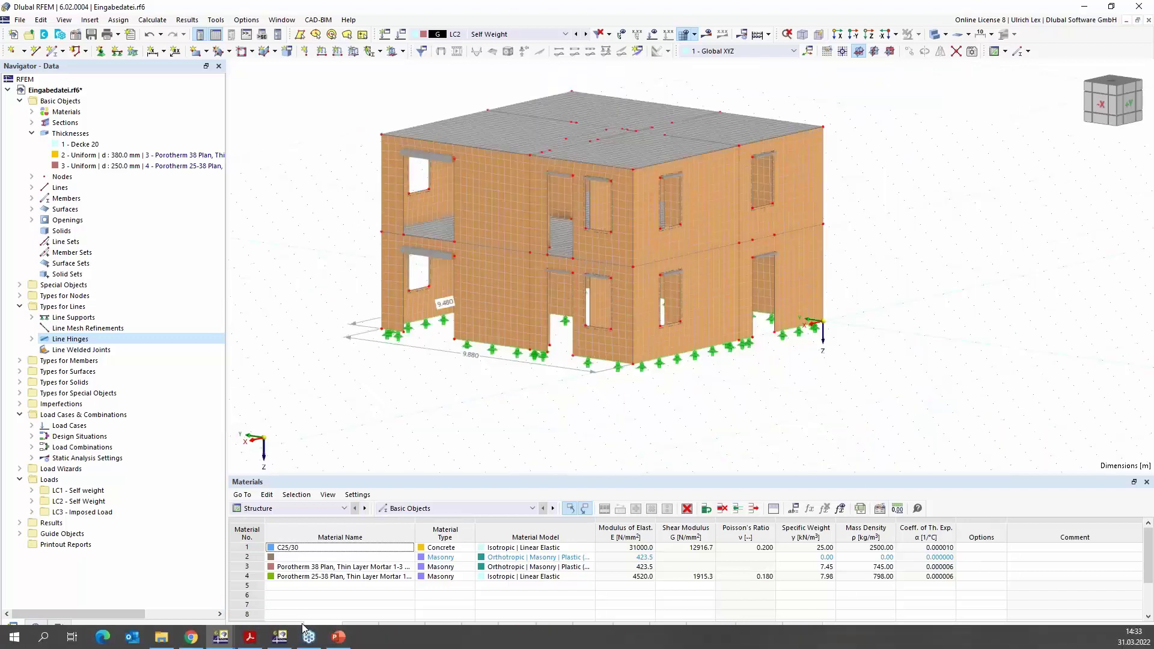
pyautogui.click(280, 638)
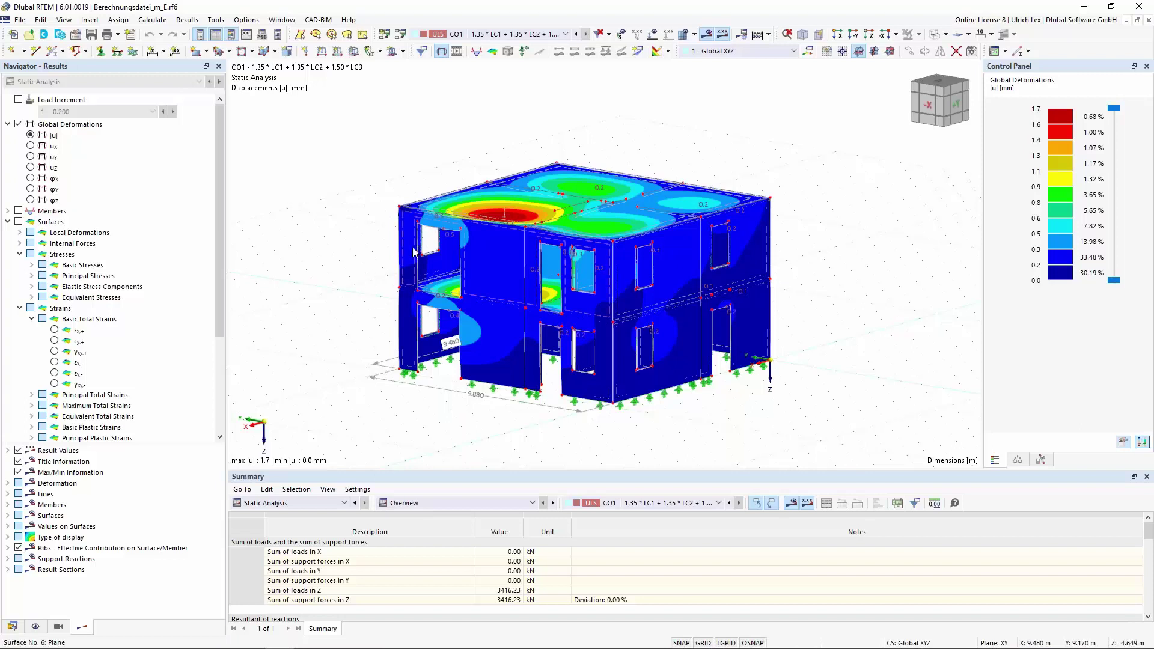
pyautogui.moveTo(413, 252)
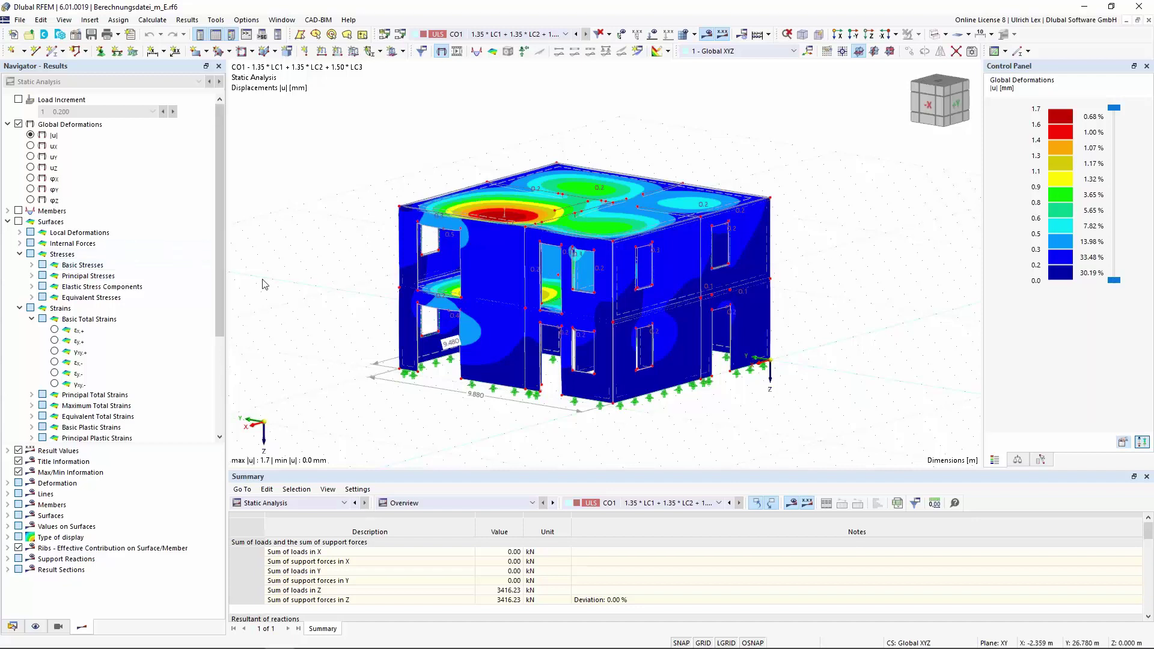
pyautogui.moveTo(408, 470); pyautogui.dragTo(422, 376)
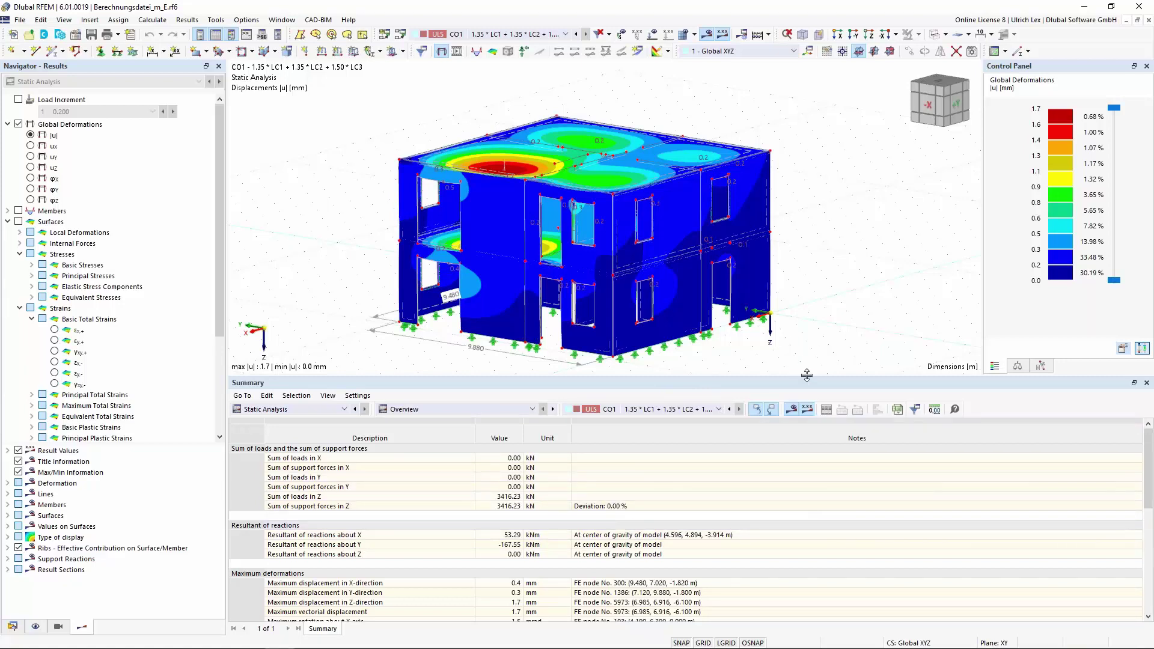
pyautogui.moveTo(807, 376); pyautogui.dragTo(806, 437)
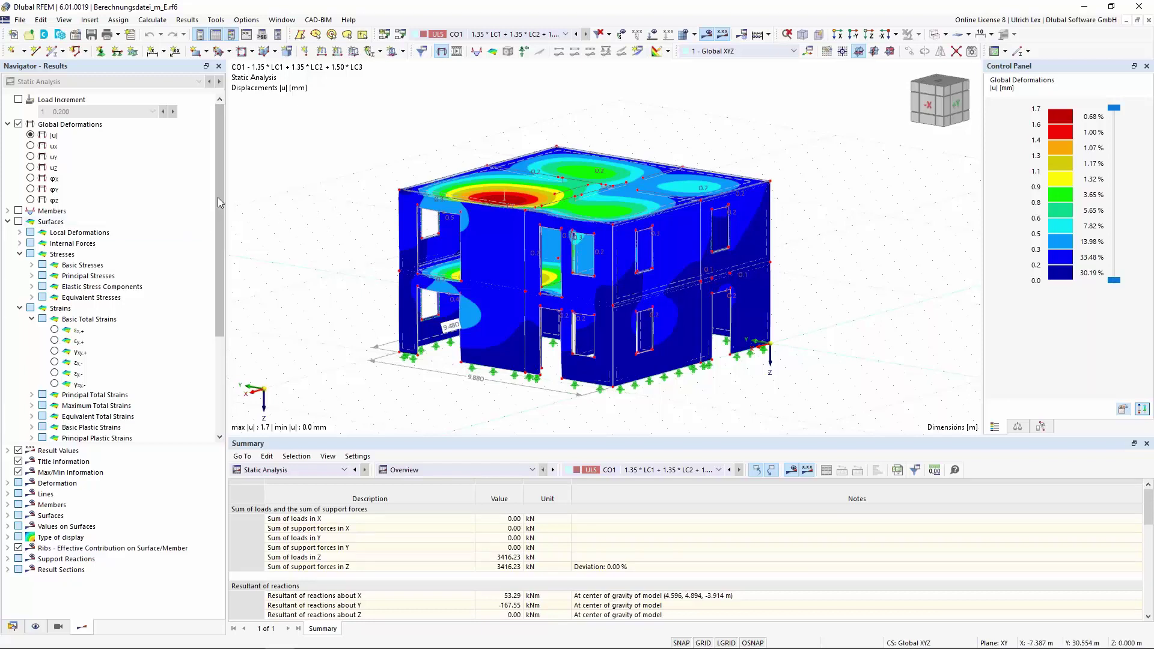
# Step: Isolate the roof slab and upper-storey walls meeting at the roof corner with visibility by selected and related objects
pyautogui.click(71, 256)
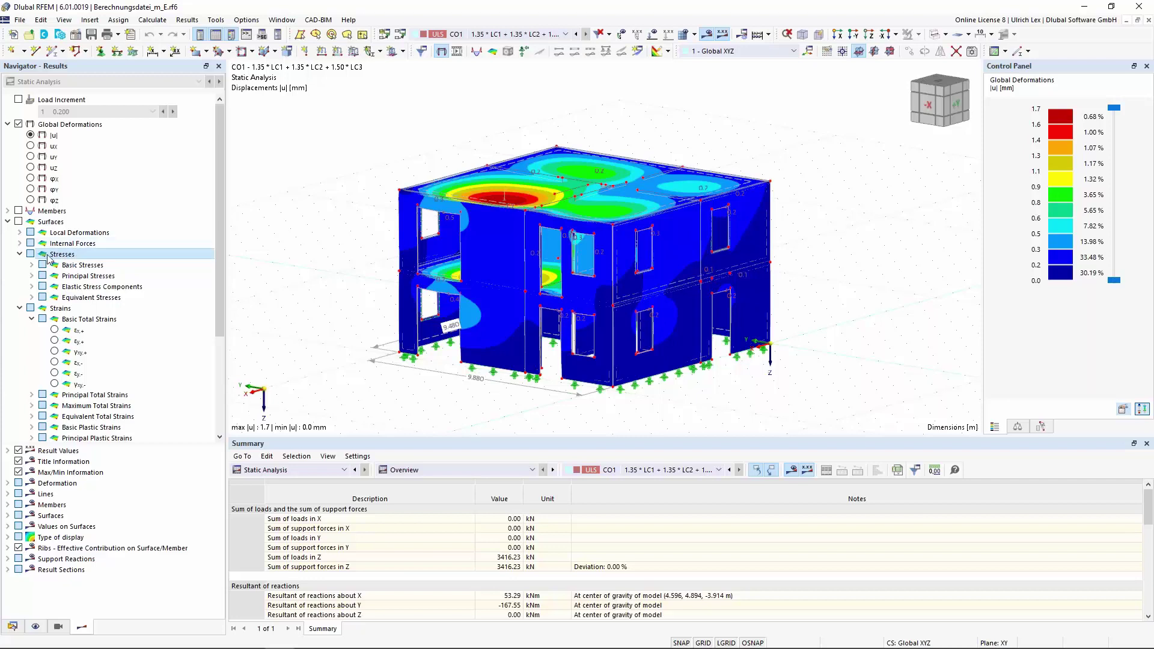
pyautogui.scroll(-2, 96, 247)
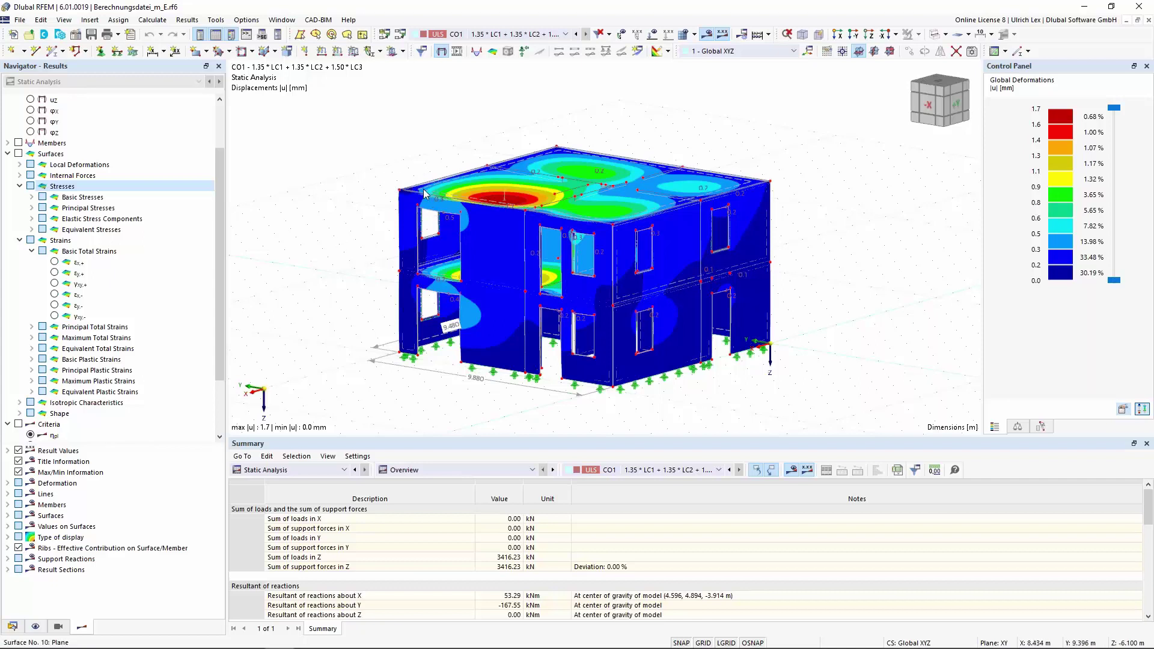
pyautogui.scroll(3, 421, 193)
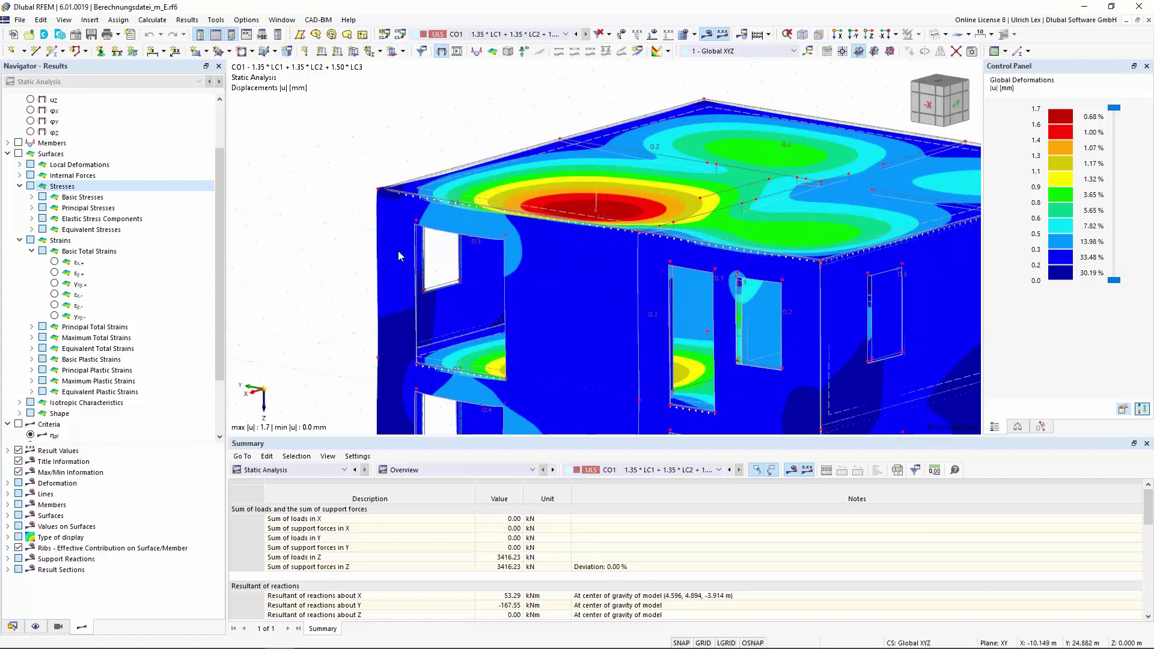
pyautogui.click(377, 178)
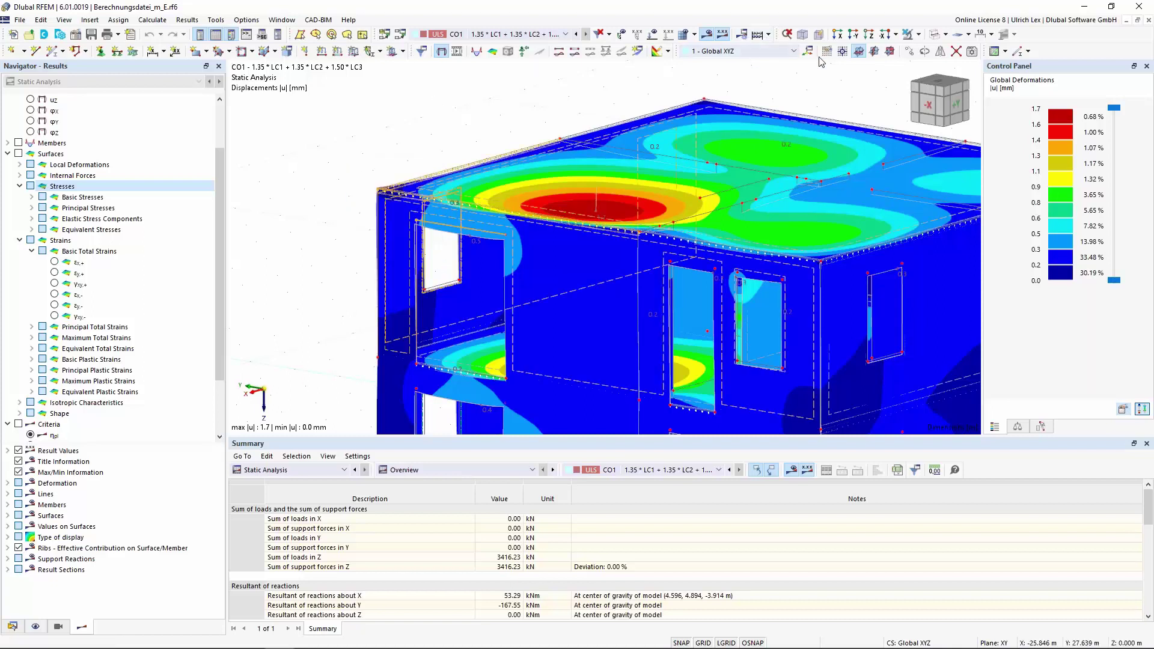
pyautogui.click(918, 34)
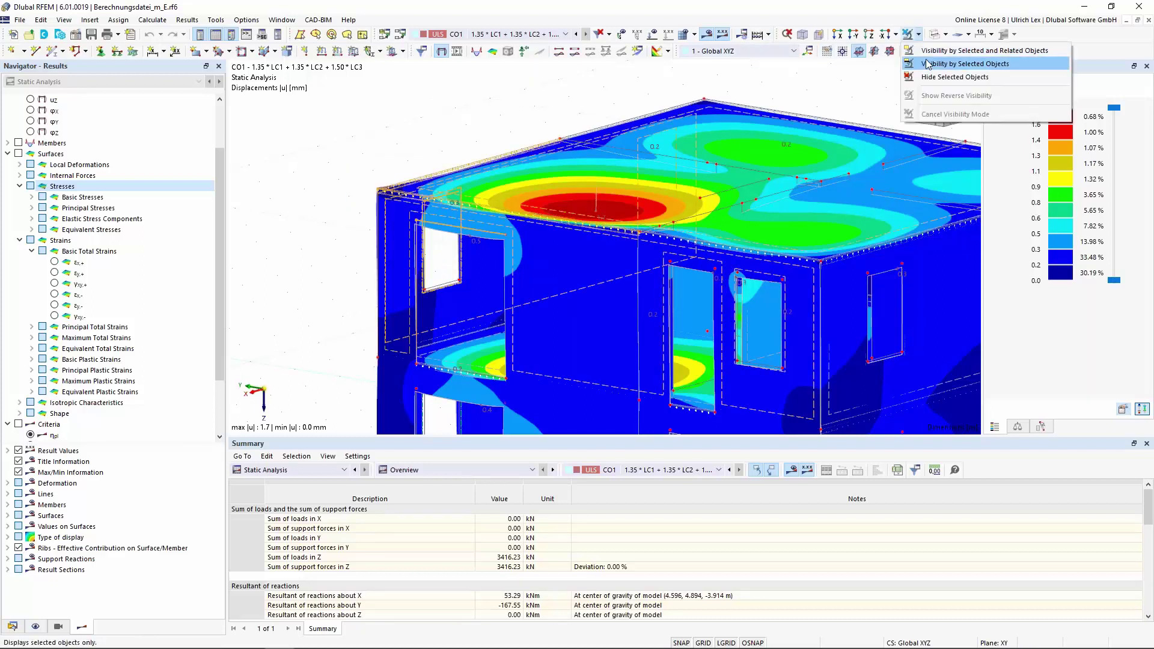
pyautogui.click(935, 53)
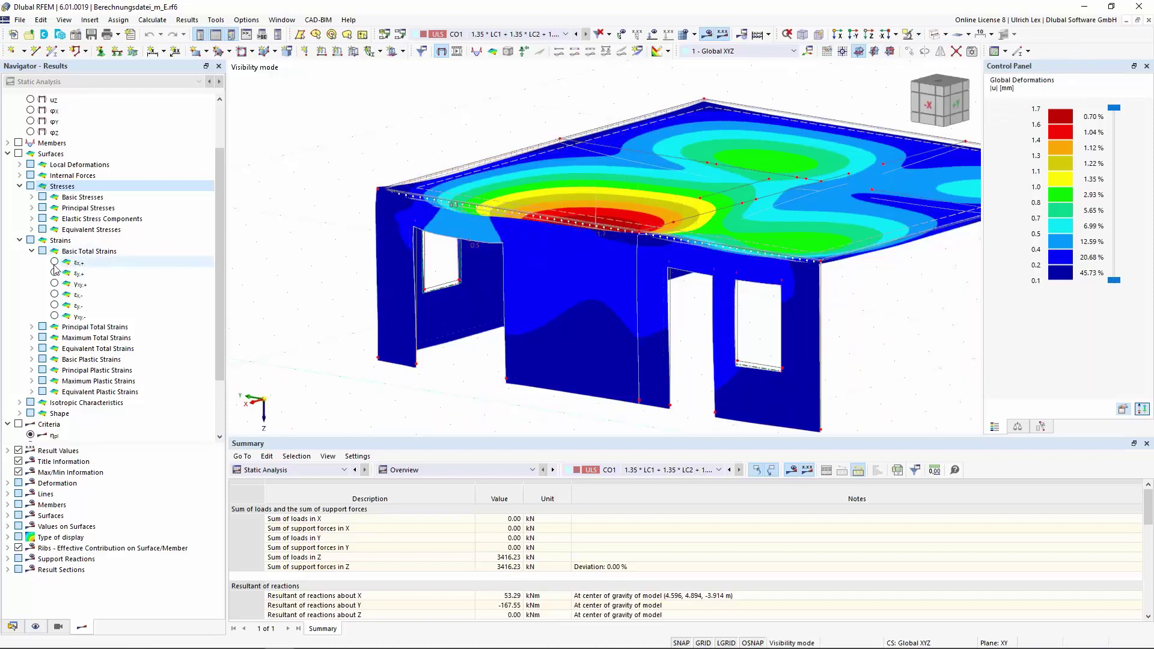
# Step: Display the basic total strains εx,-, εy,- and εy,+ in turn on the isolated walls and roof slab
pyautogui.click(54, 295)
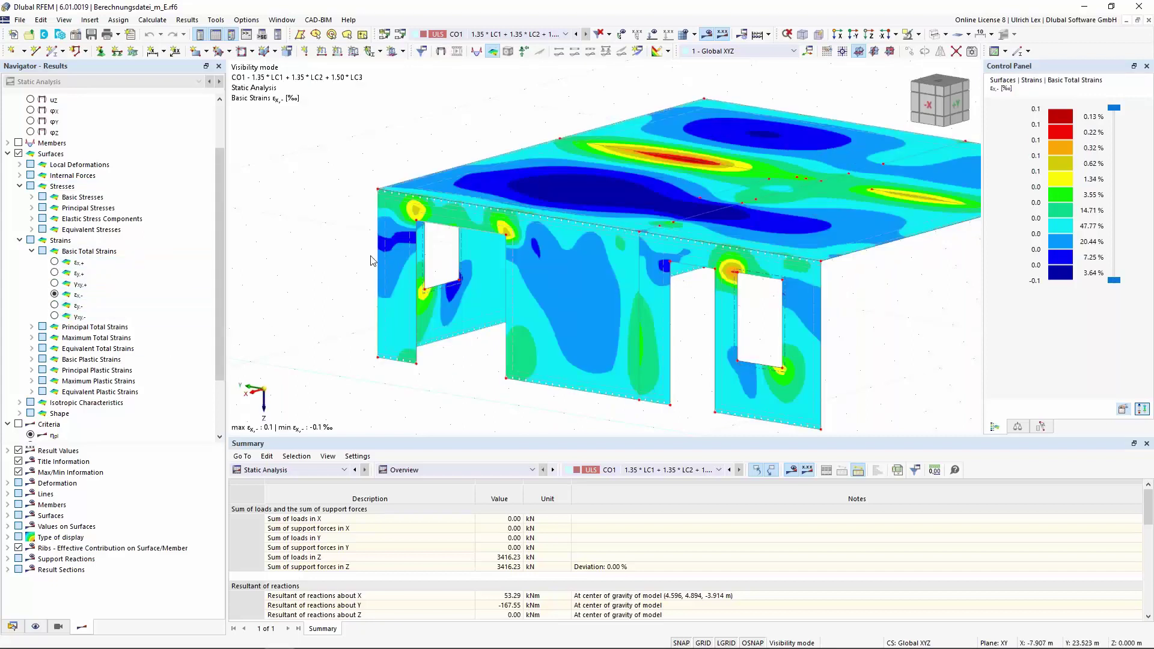
pyautogui.click(54, 306)
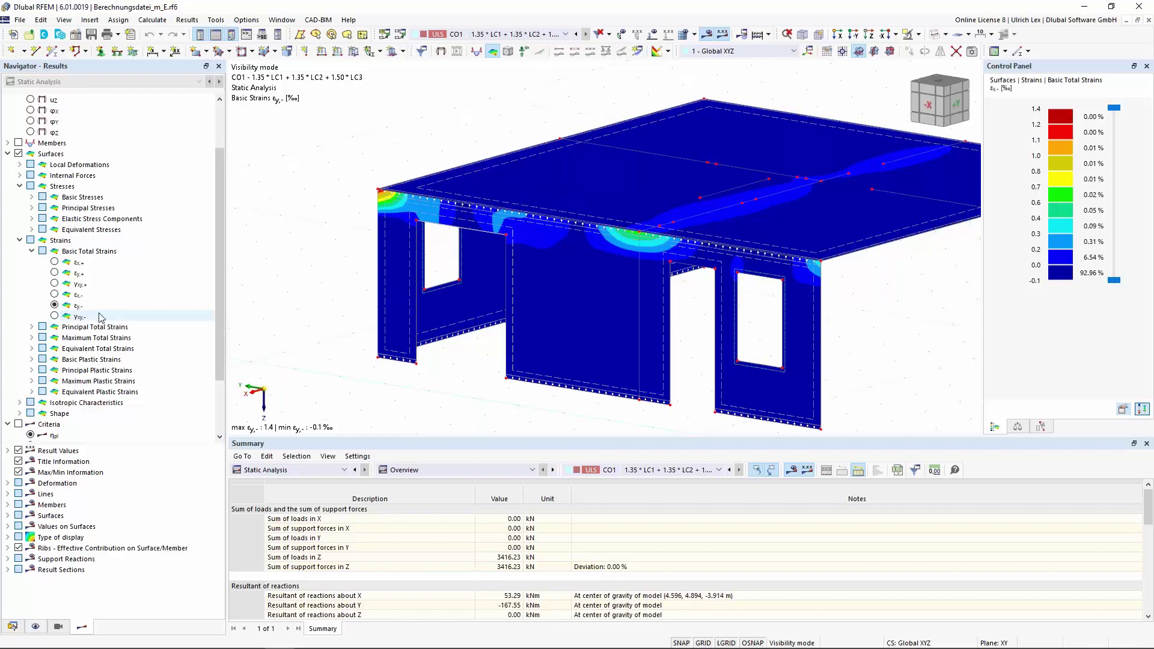
pyautogui.click(56, 275)
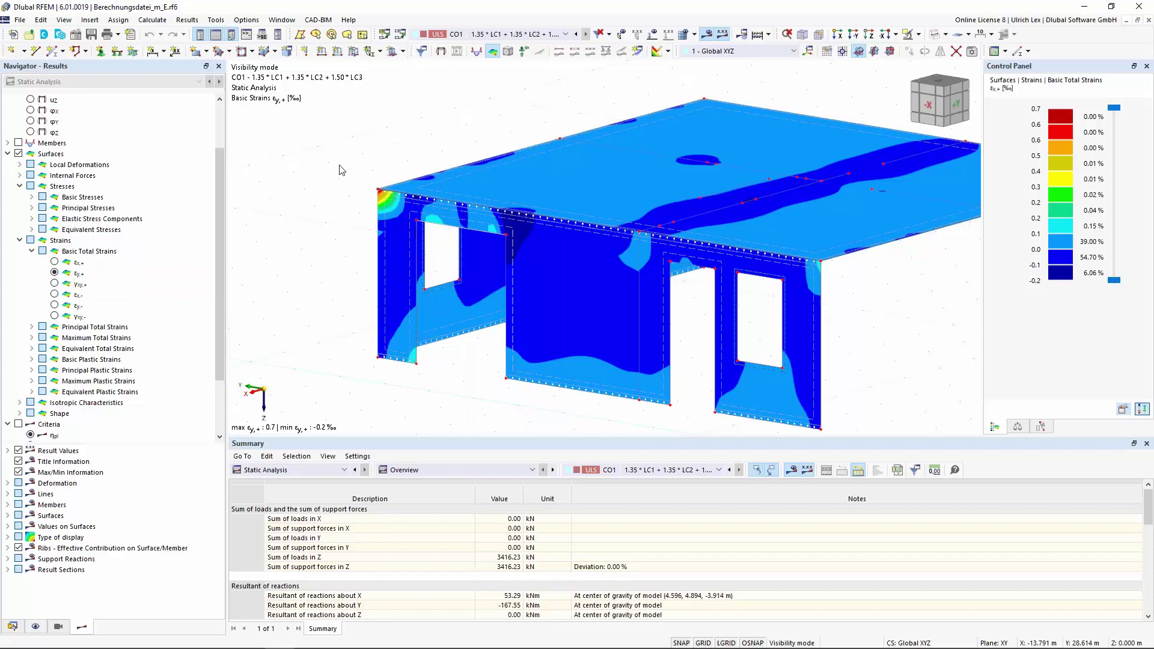
pyautogui.scroll(-2, 340, 170)
pyautogui.moveTo(307, 270)
pyautogui.keyDown('ctrl'); pyautogui.mouseDown(button='middle')
pyautogui.moveTo(337, 261)
pyautogui.moveTo(353, 217)
pyautogui.moveTo(309, 250)
pyautogui.moveTo(317, 279)
pyautogui.mouseUp(button='middle'); pyautogui.keyUp('ctrl')
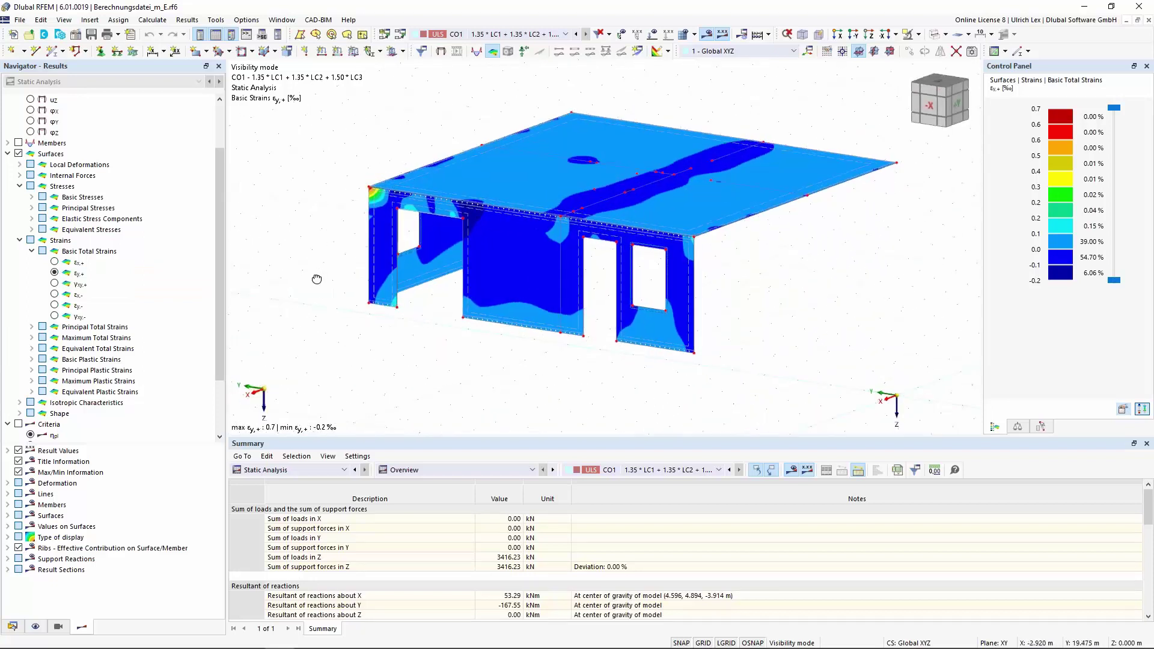
pyautogui.scroll(-1, 316, 279)
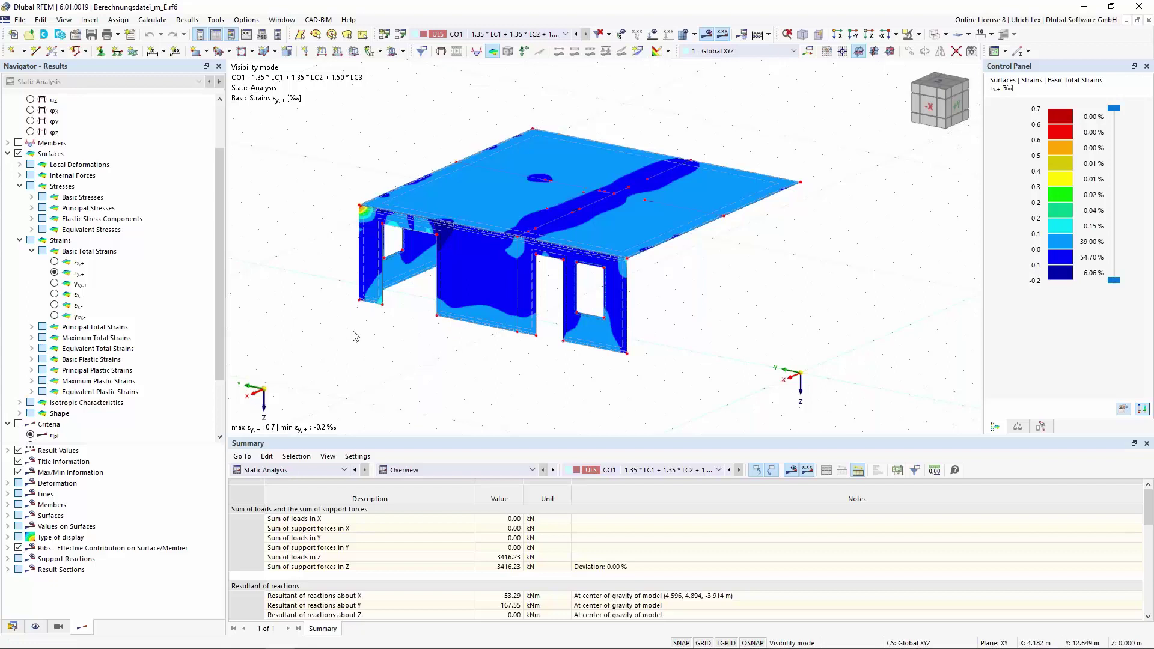
# Step: Display the nonlinearity criterion ηpl on the masonry walls and cancel the visibility mode to show the whole building
pyautogui.scroll(-1, 182, 232)
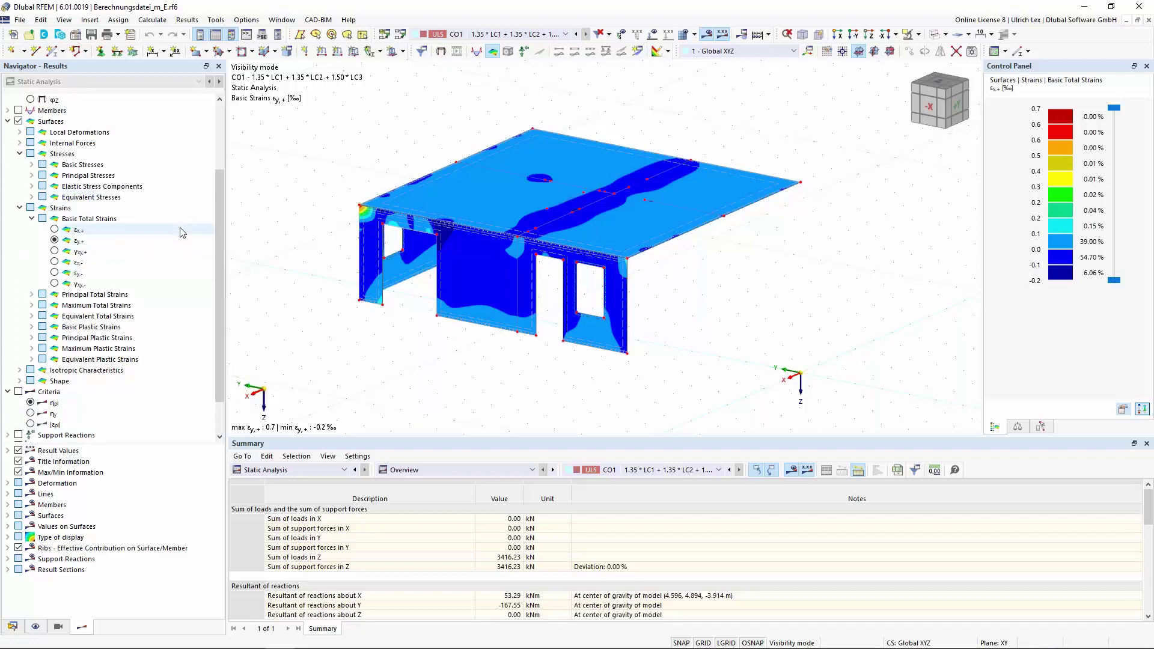
pyautogui.click(19, 392)
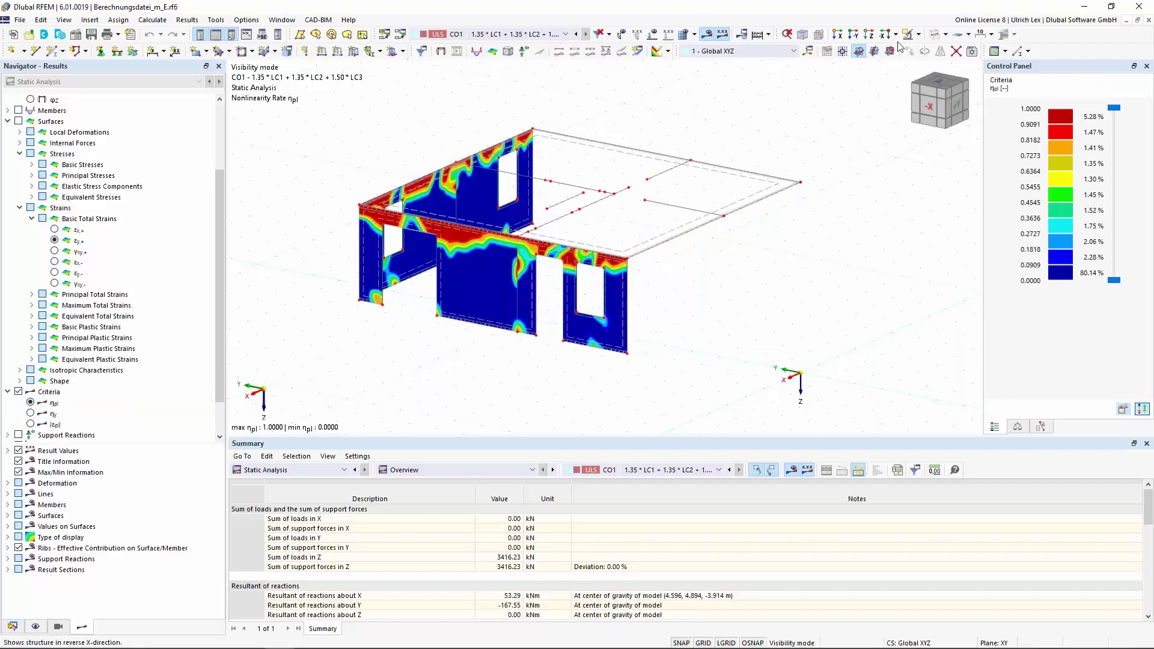
pyautogui.click(918, 34)
pyautogui.click(955, 114)
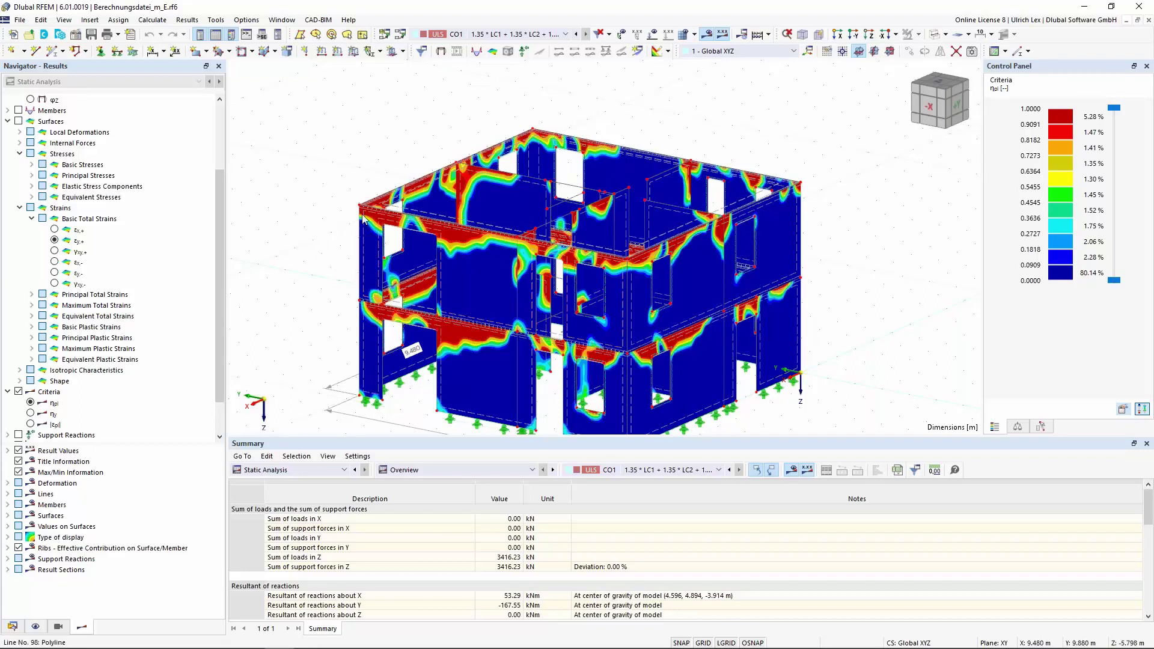
# Step: Examine the ηpl nonlinearity criterion on the masonry walls from several sides of the whole building
pyautogui.moveTo(369, 220)
pyautogui.scroll(-1, 598, 101)
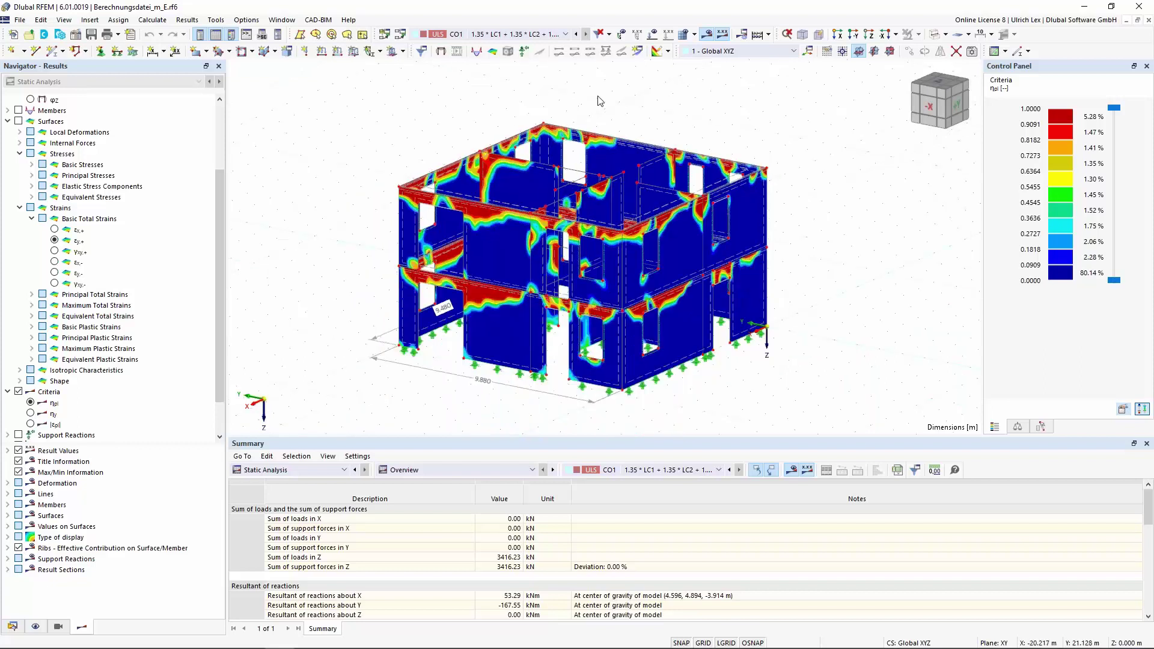
pyautogui.scroll(1, 645, 416)
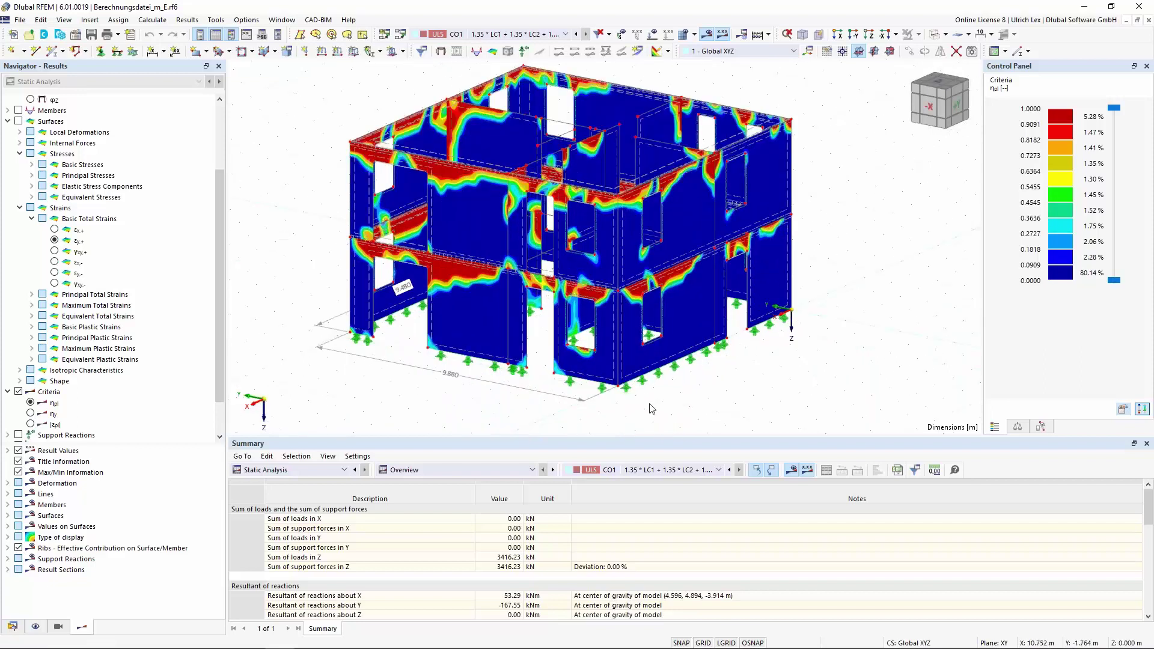
pyautogui.click(220, 437)
pyautogui.click(220, 437)
pyautogui.click(220, 437)
pyautogui.click(220, 438)
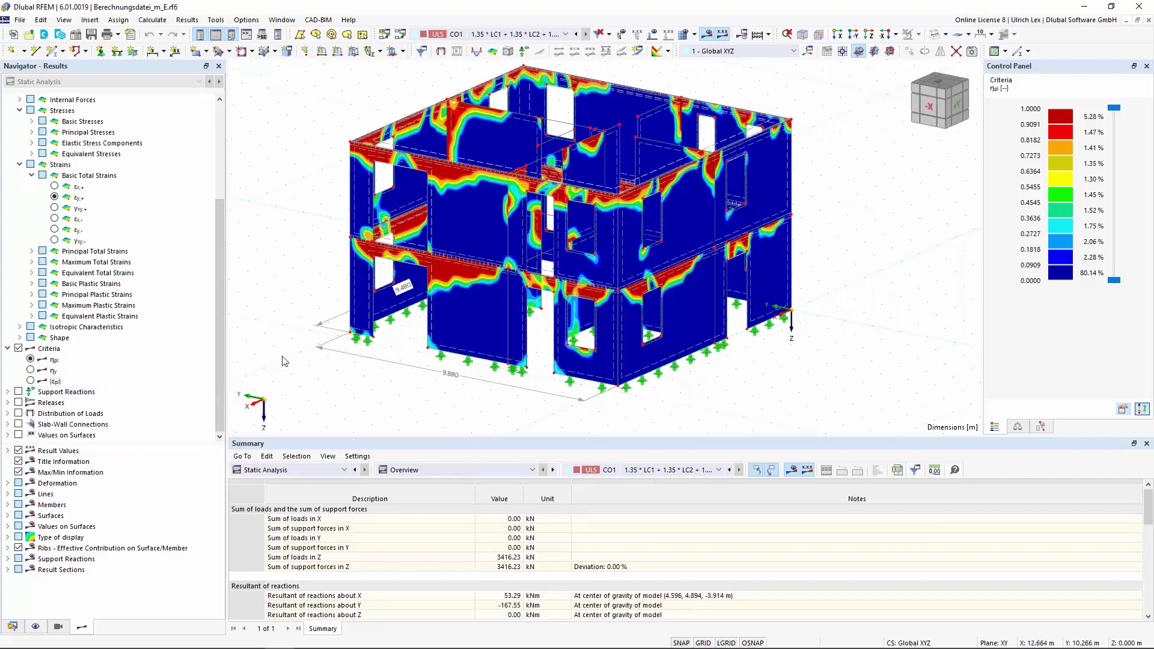
pyautogui.click(13, 626)
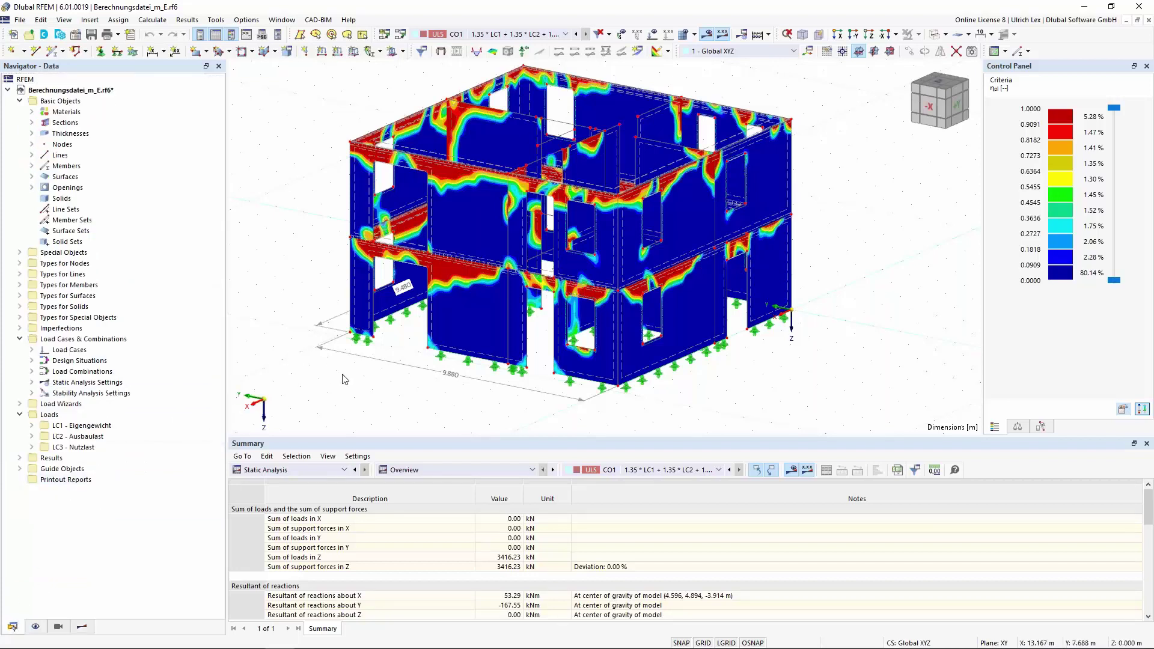
pyautogui.keyDown('ctrl'); pyautogui.moveTo(812, 370); pyautogui.dragTo(541, 361, button='middle'); pyautogui.keyUp('ctrl')
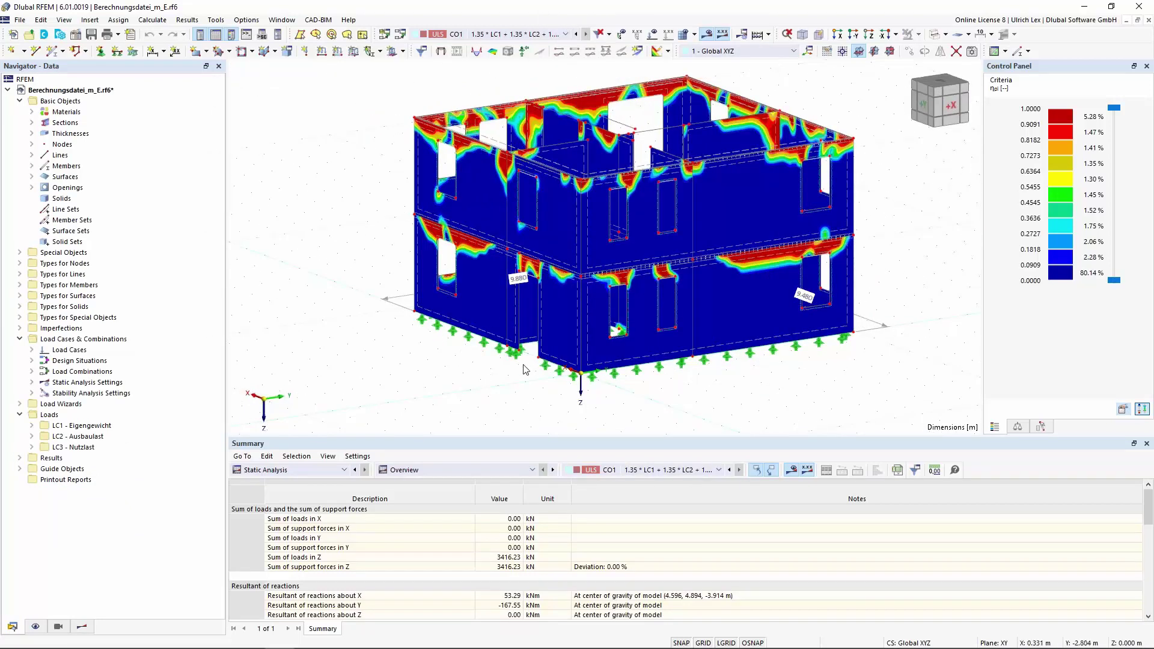
pyautogui.scroll(2, 505, 375)
pyautogui.scroll(-2, 506, 381)
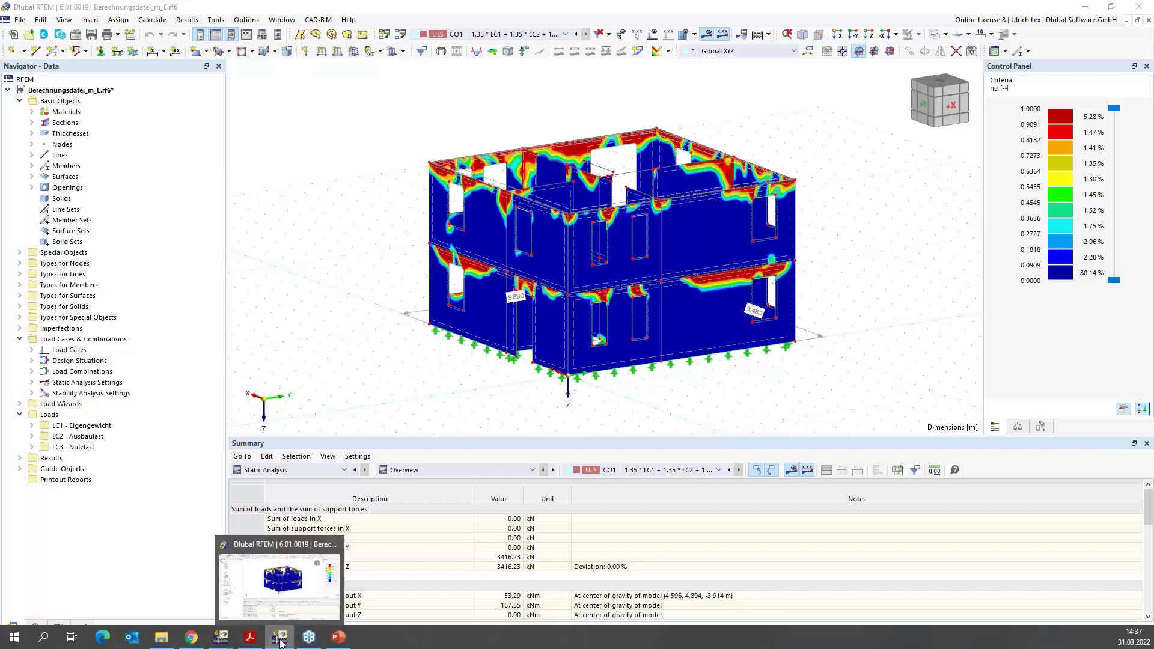
# Step: Switch to the model Stabilität_mit_E.rf6 and view the building at an angle
pyautogui.click(278, 637)
pyautogui.moveTo(221, 638)
pyautogui.click(131, 598)
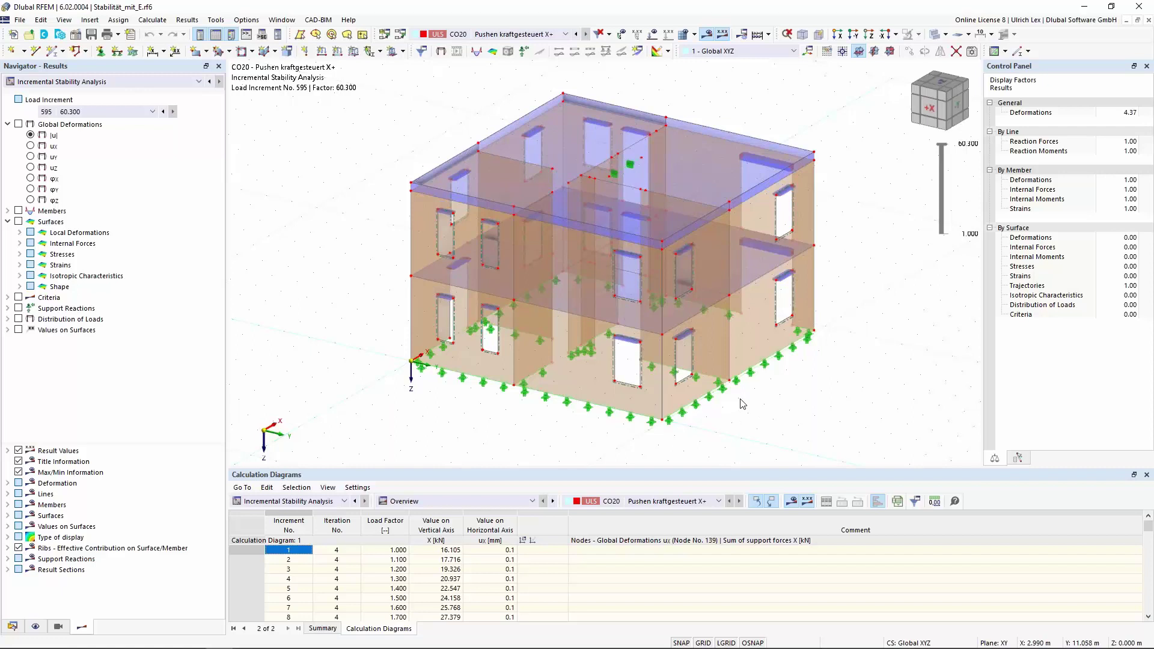
pyautogui.keyDown('ctrl'); pyautogui.moveTo(765, 428); pyautogui.dragTo(642, 444, button='middle'); pyautogui.keyUp('ctrl')
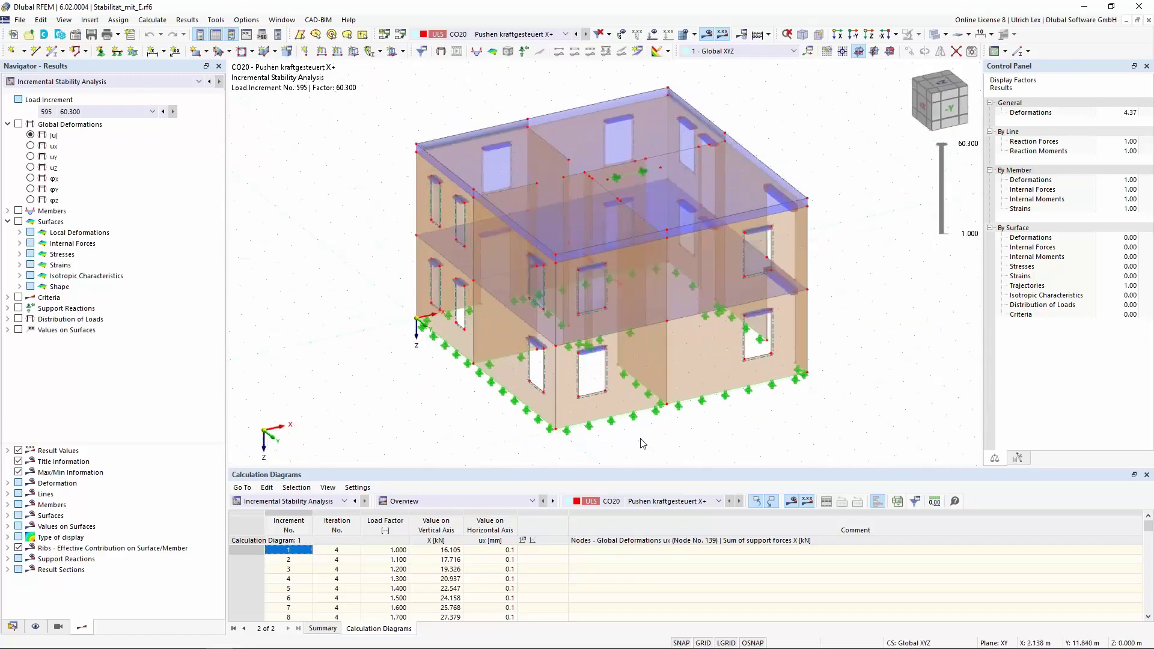
# Step: Check the activated analysis and design add-ons in the model's base data without changing them
pyautogui.click(74, 38)
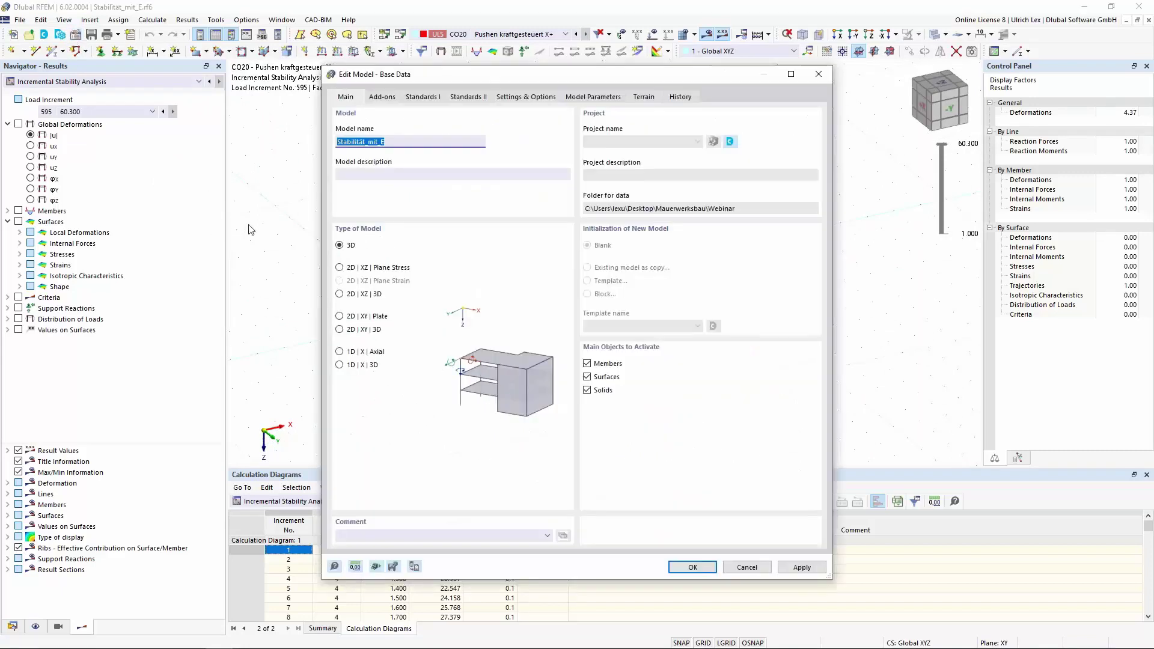
pyautogui.click(385, 98)
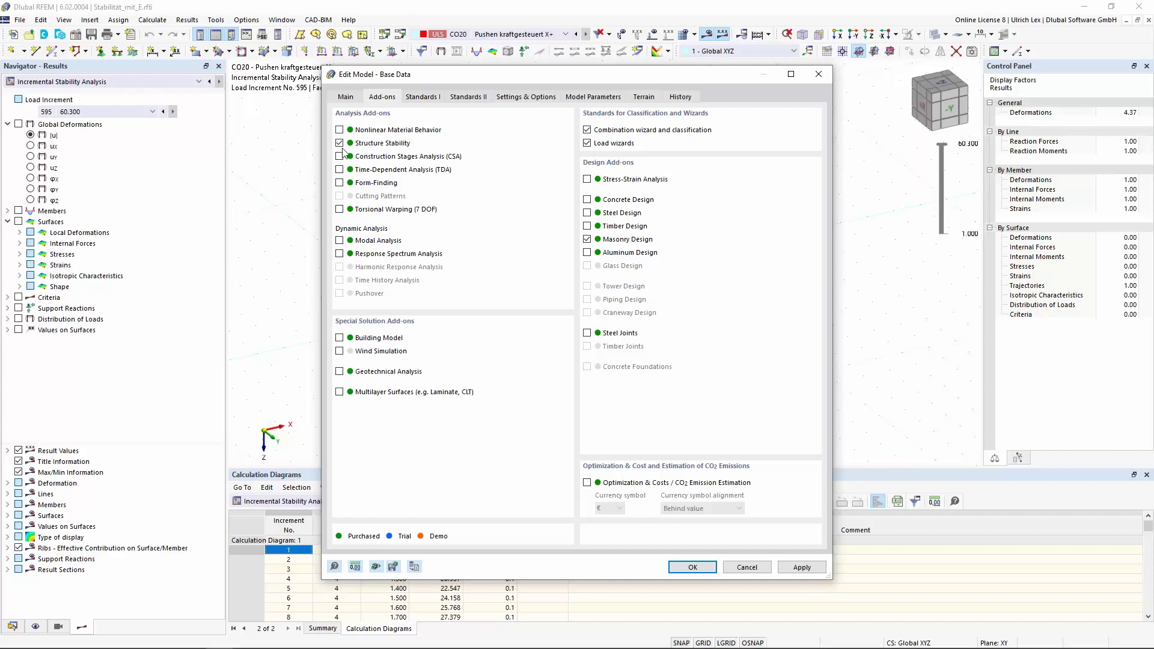
pyautogui.click(759, 571)
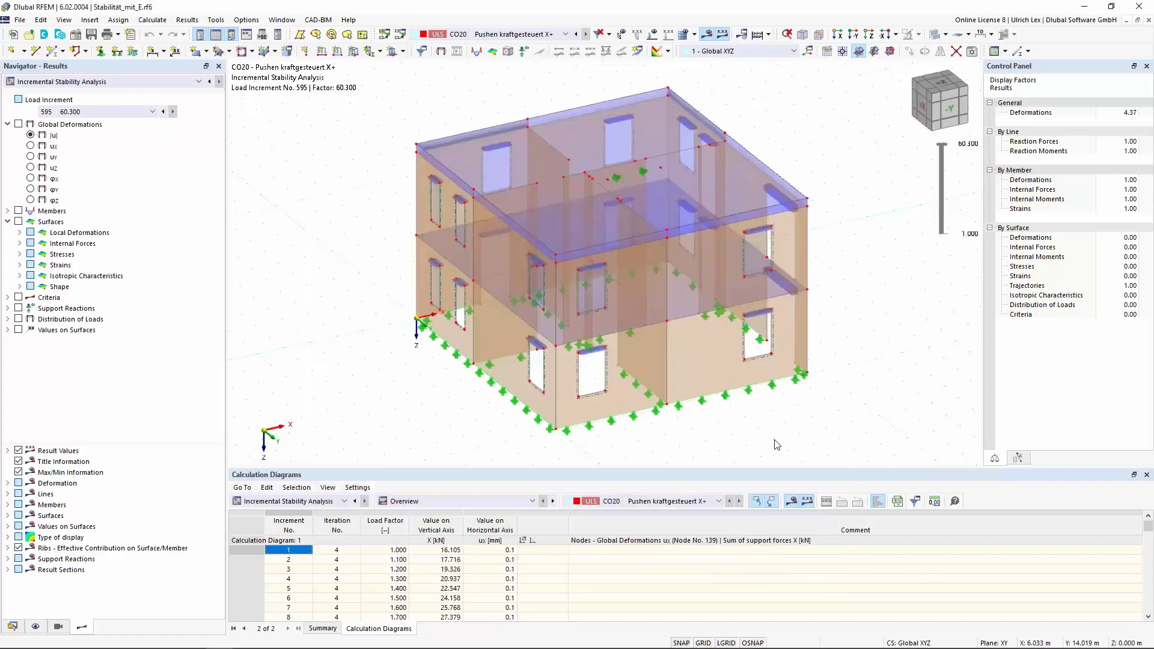
pyautogui.keyDown('ctrl'); pyautogui.moveTo(428, 411); pyautogui.dragTo(466, 402, button='middle'); pyautogui.keyUp('ctrl')
pyautogui.rightClick(466, 401)
pyautogui.click(368, 330)
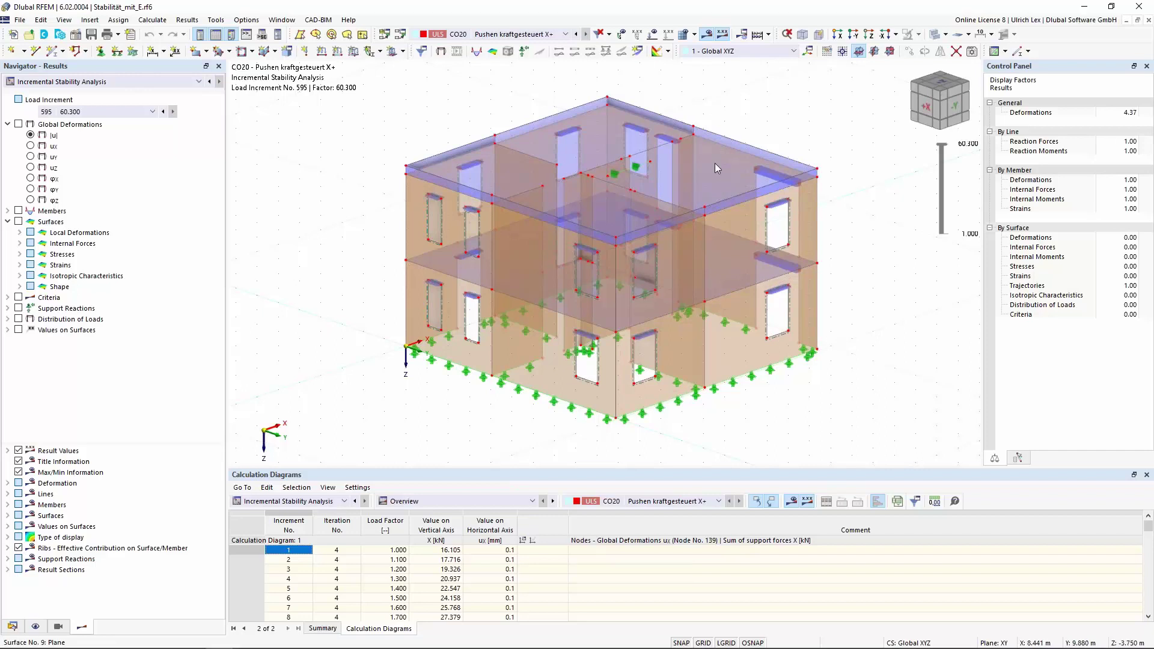
# Step: Review the settings of load combination CO20 and the list of load cases without changing them
pyautogui.click(399, 36)
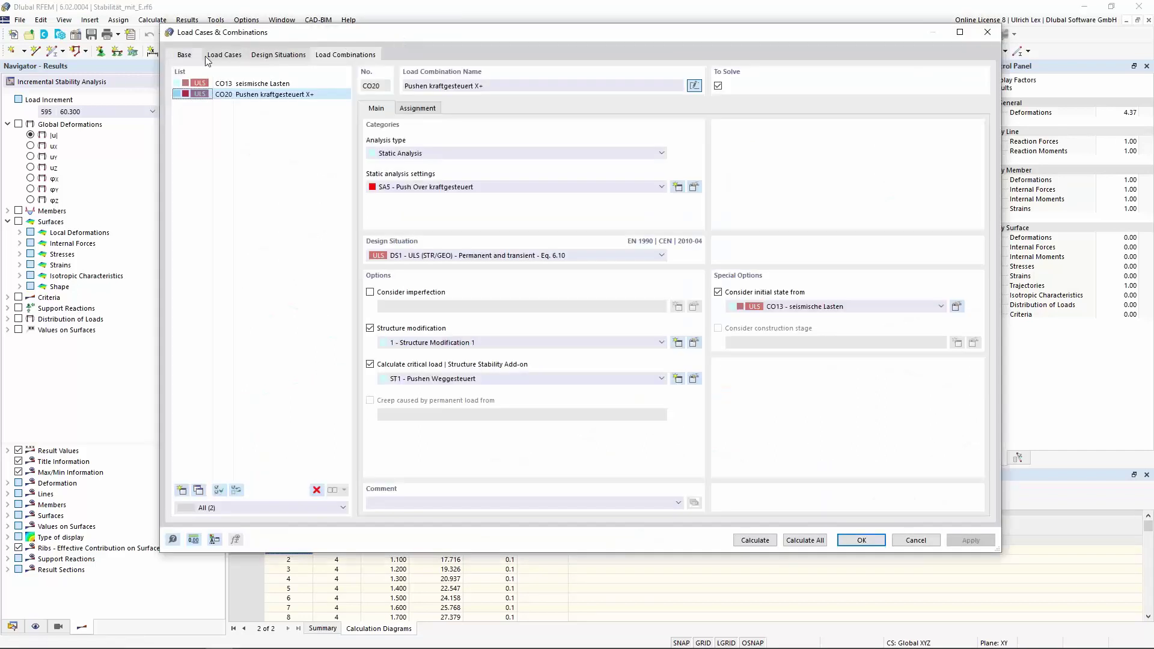
pyautogui.click(224, 57)
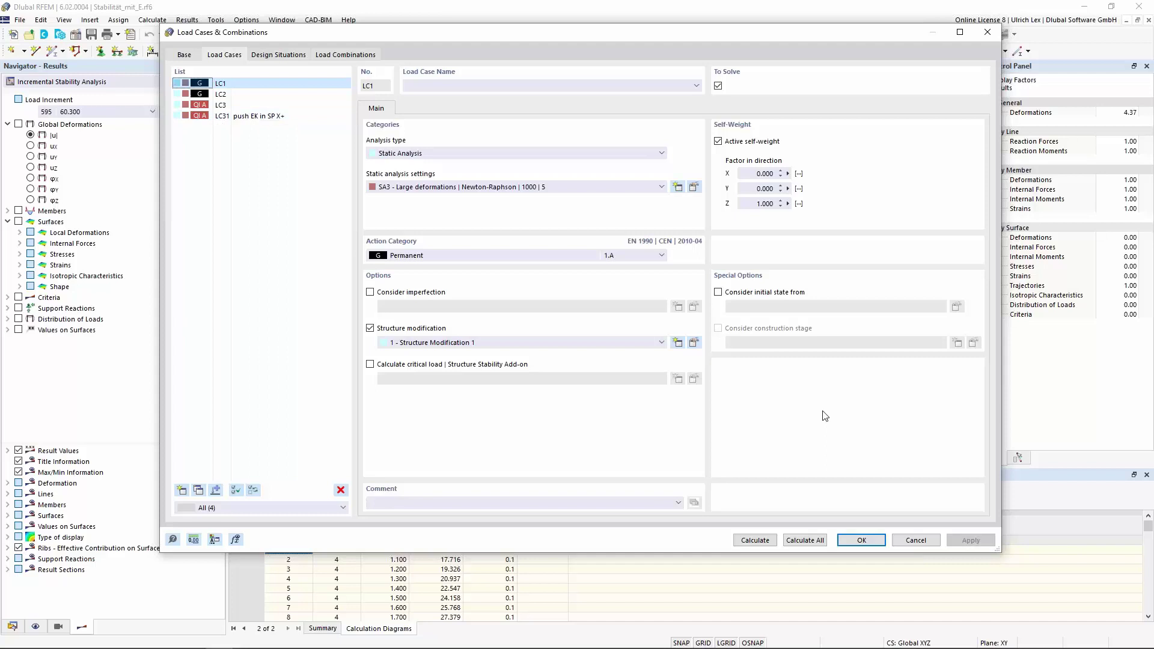
pyautogui.click(928, 541)
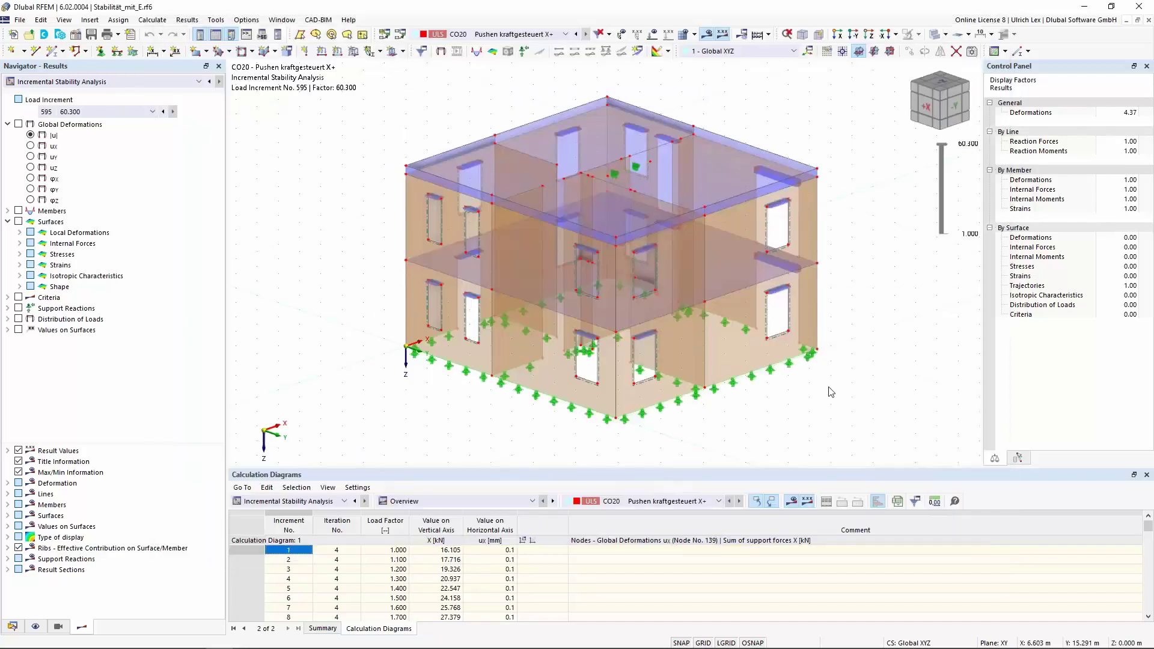
# Step: Display the loads of load case LC31 push EK in SP X+ on the building and view them from the side
pyautogui.click(512, 34)
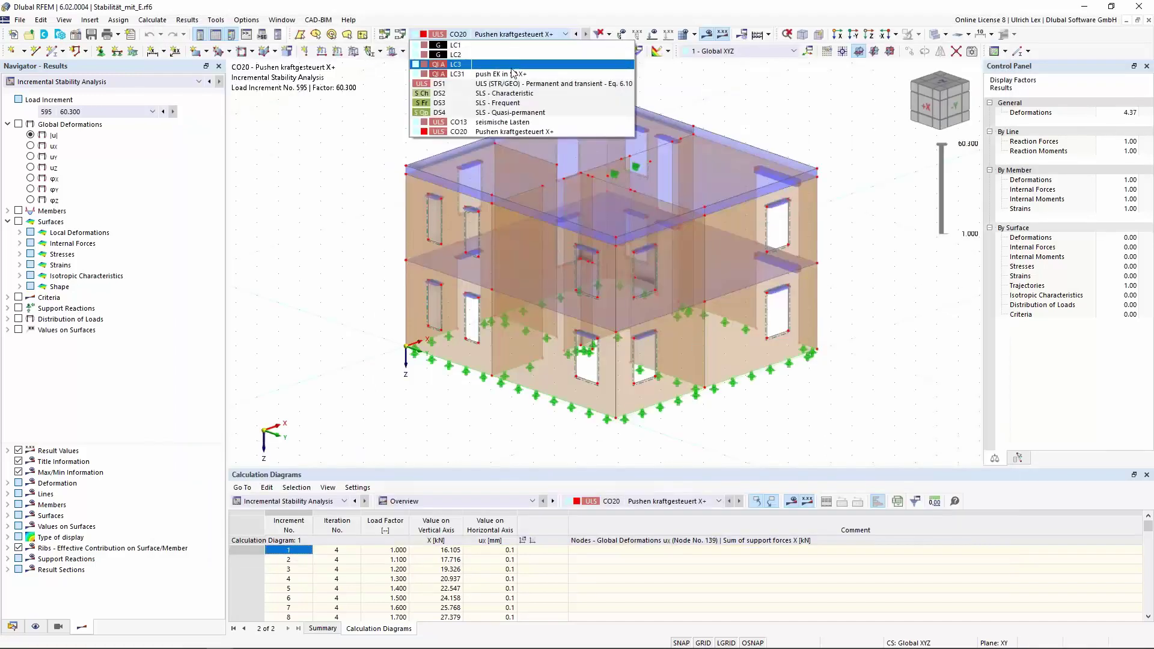
pyautogui.click(513, 74)
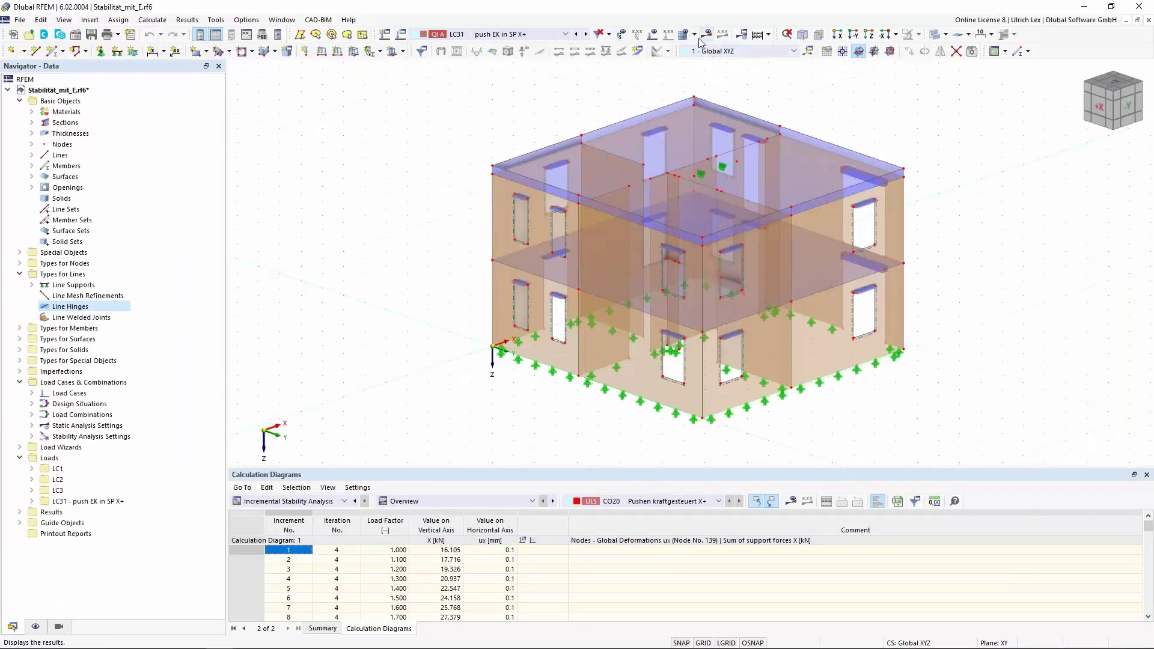
pyautogui.click(653, 34)
pyautogui.keyDown('ctrl'); pyautogui.moveTo(954, 413); pyautogui.dragTo(825, 385, button='middle'); pyautogui.keyUp('ctrl')
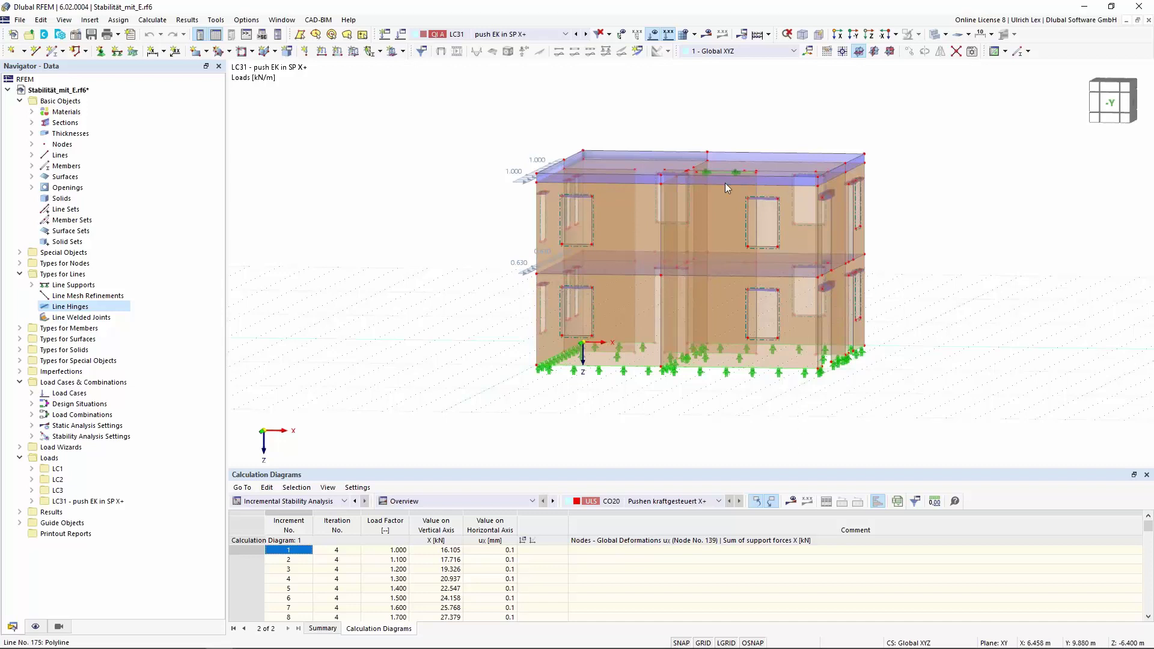
# Step: Review the load cases assigned to load combinations CO13 seismische Lasten and CO20 Pushen kraftgesteuert X+
pyautogui.click(401, 35)
pyautogui.click(318, 56)
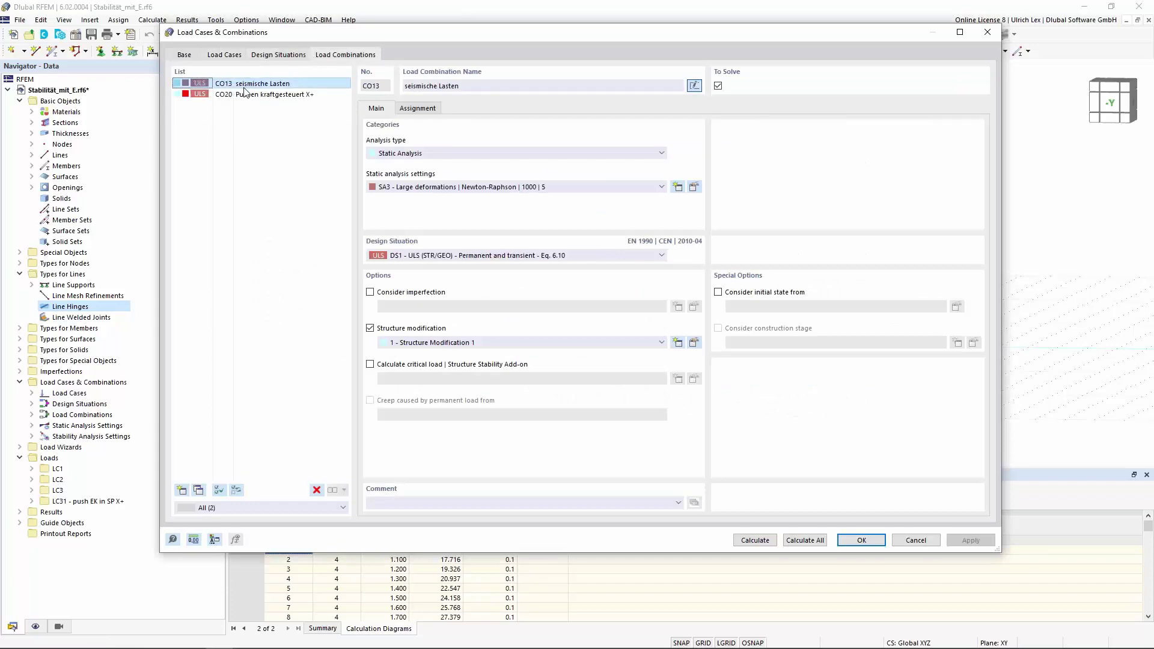
pyautogui.click(415, 108)
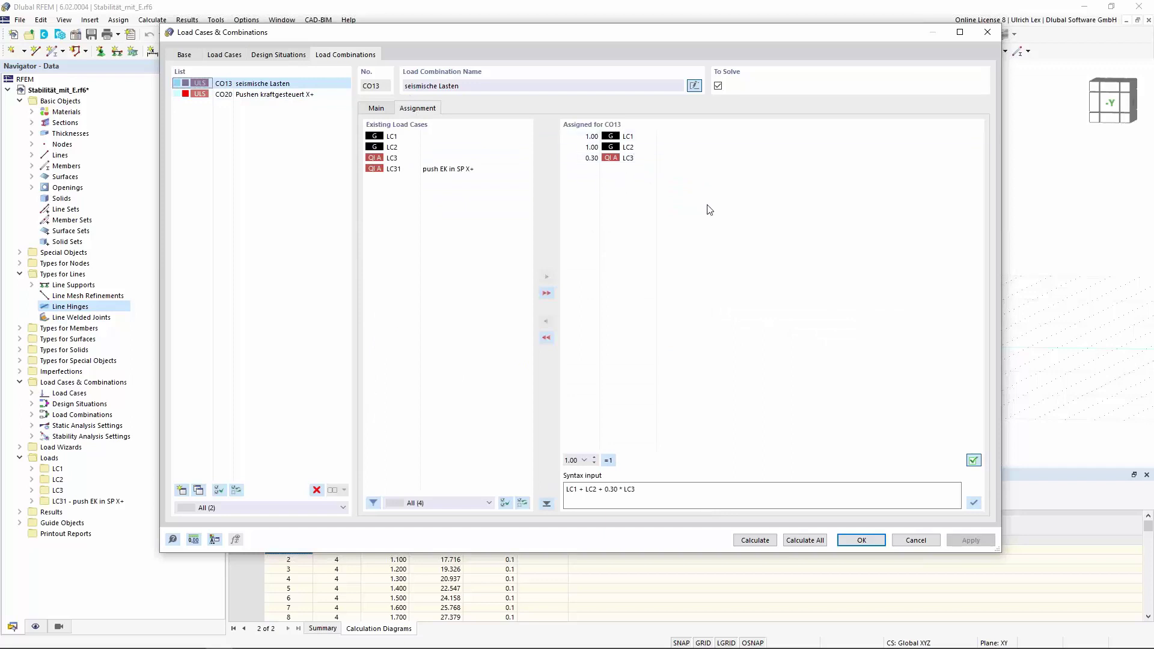
pyautogui.click(244, 98)
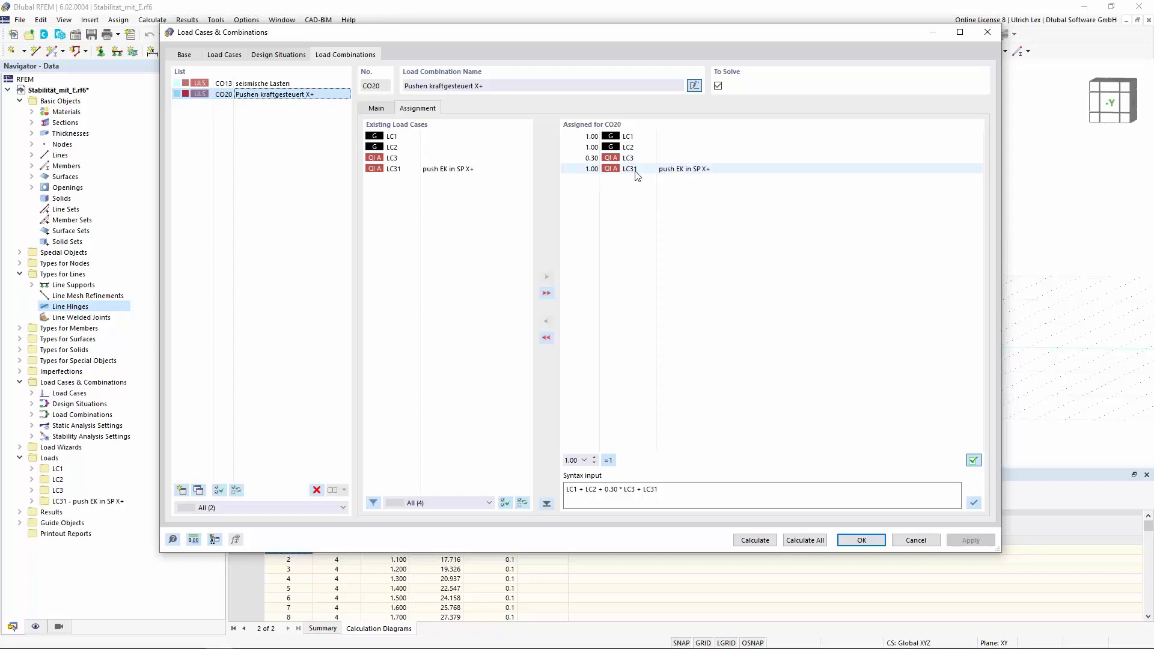
# Step: Inspect the stability analysis settings ST1 Pushen Weggesteuert of CO20, including its incremental load increase
pyautogui.click(377, 109)
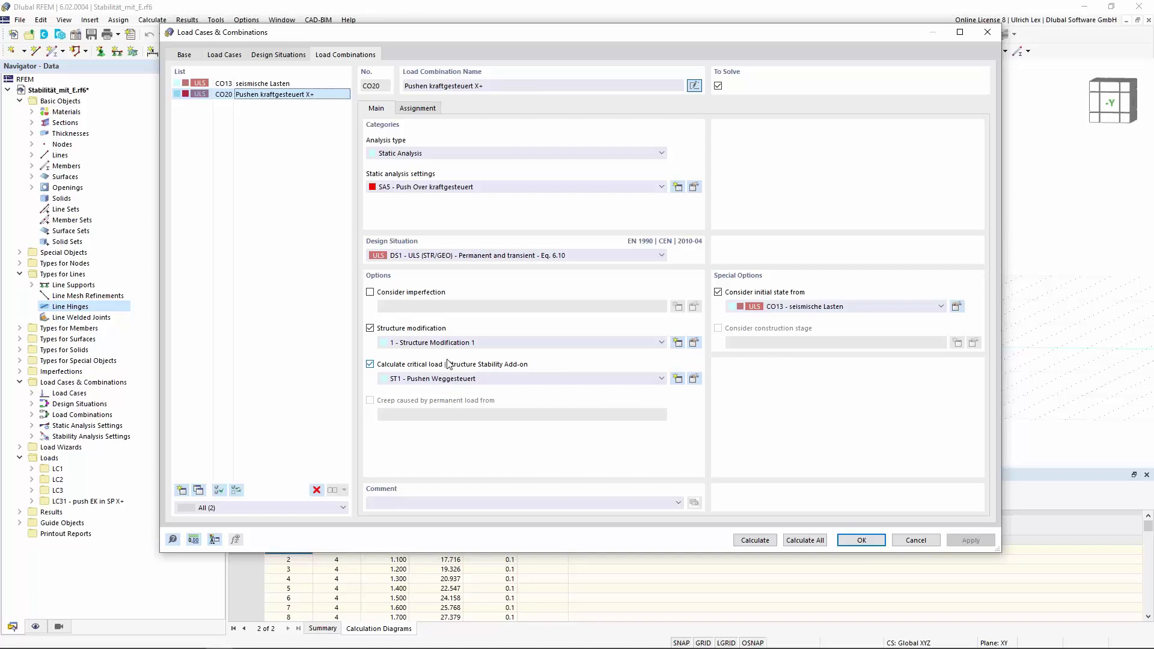
pyautogui.click(694, 379)
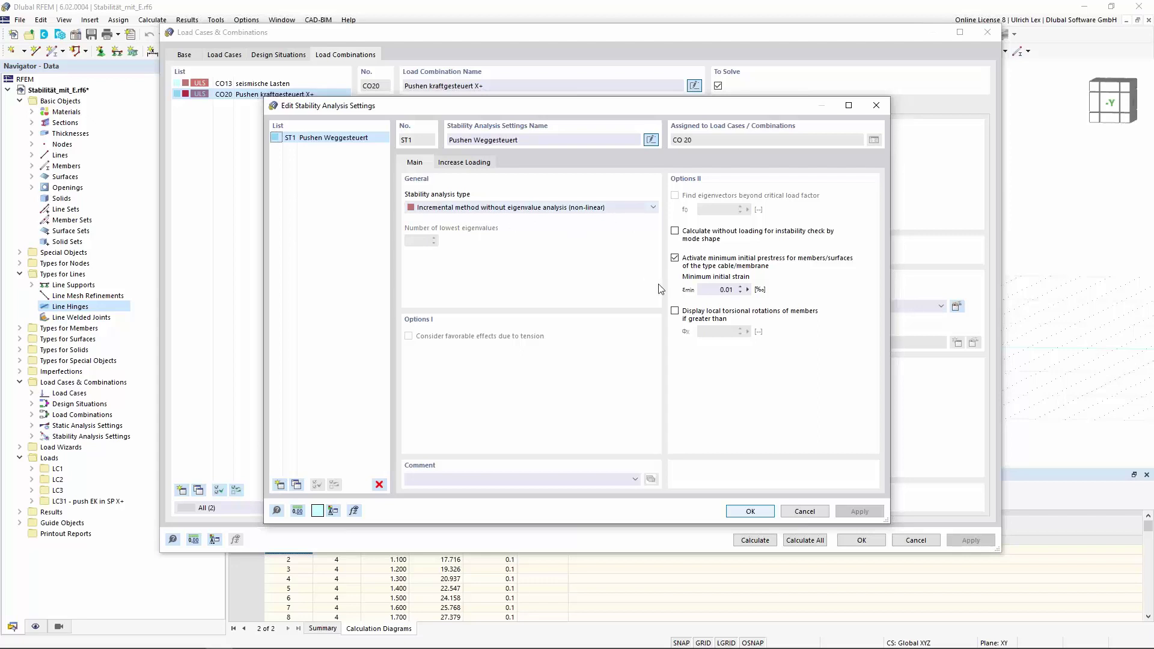
pyautogui.click(484, 162)
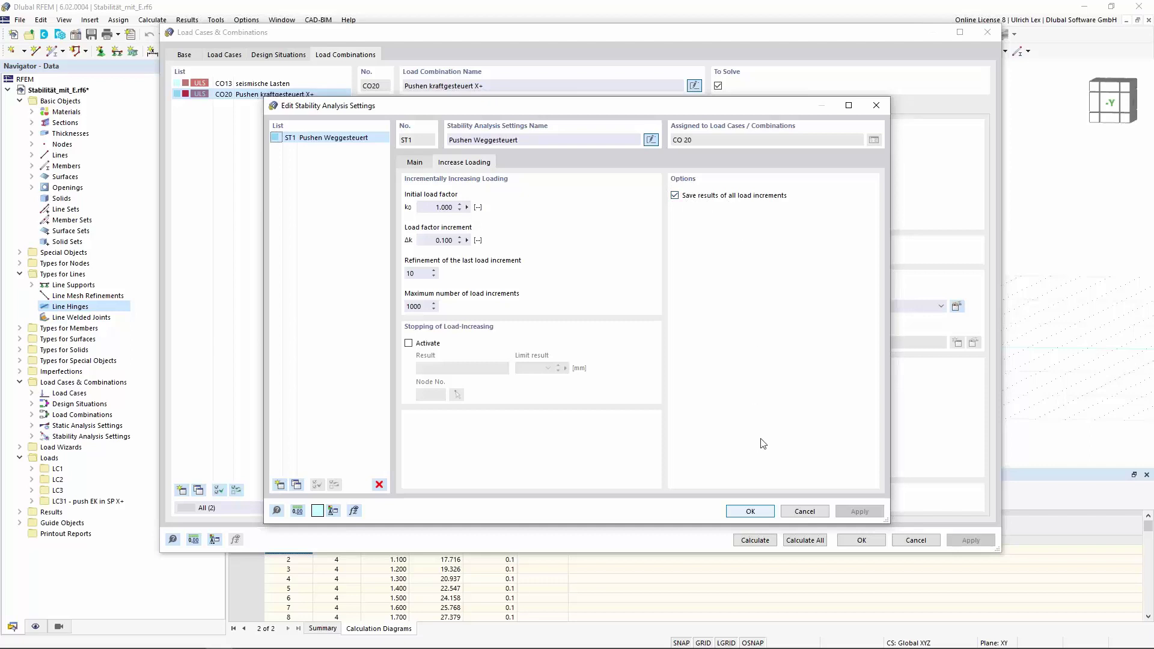
pyautogui.click(770, 512)
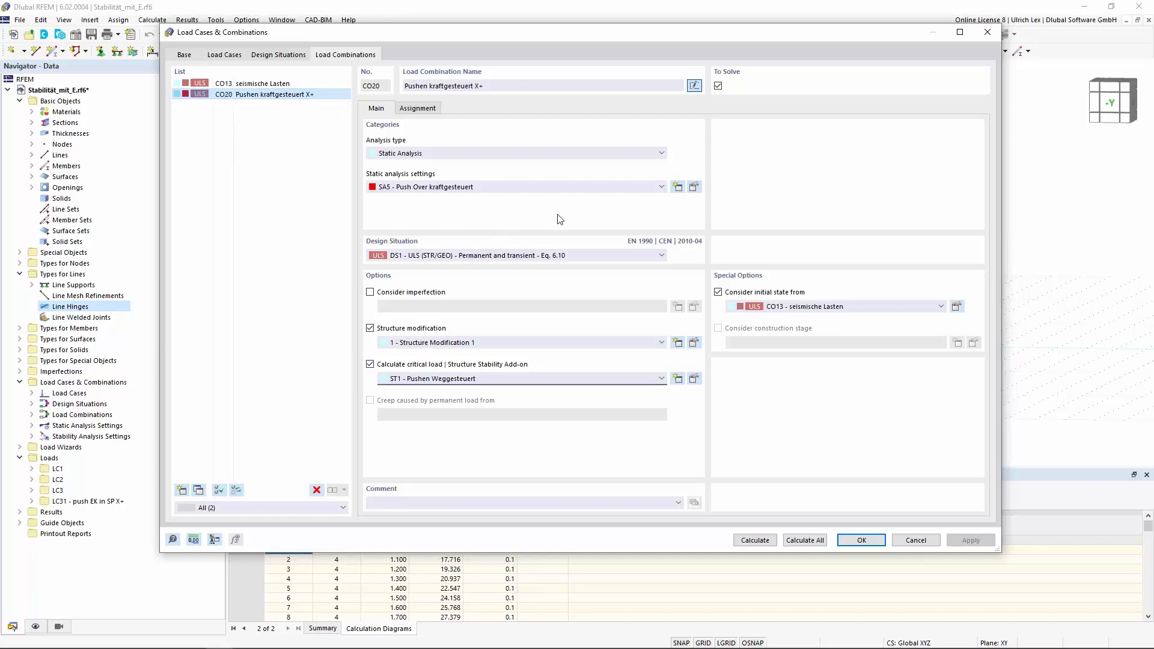
# Step: Choose Sum of support forces as the vertical-axis result of the calculation diagram in static analysis settings SA5, and accept the load combination settings
pyautogui.click(695, 187)
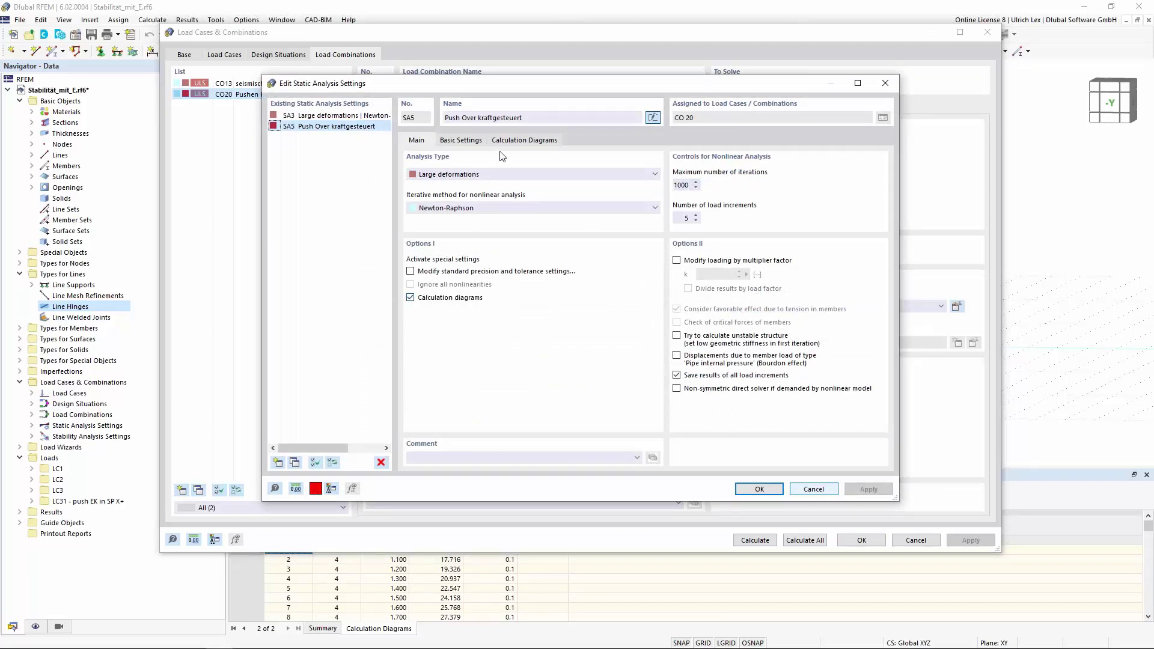
pyautogui.click(521, 140)
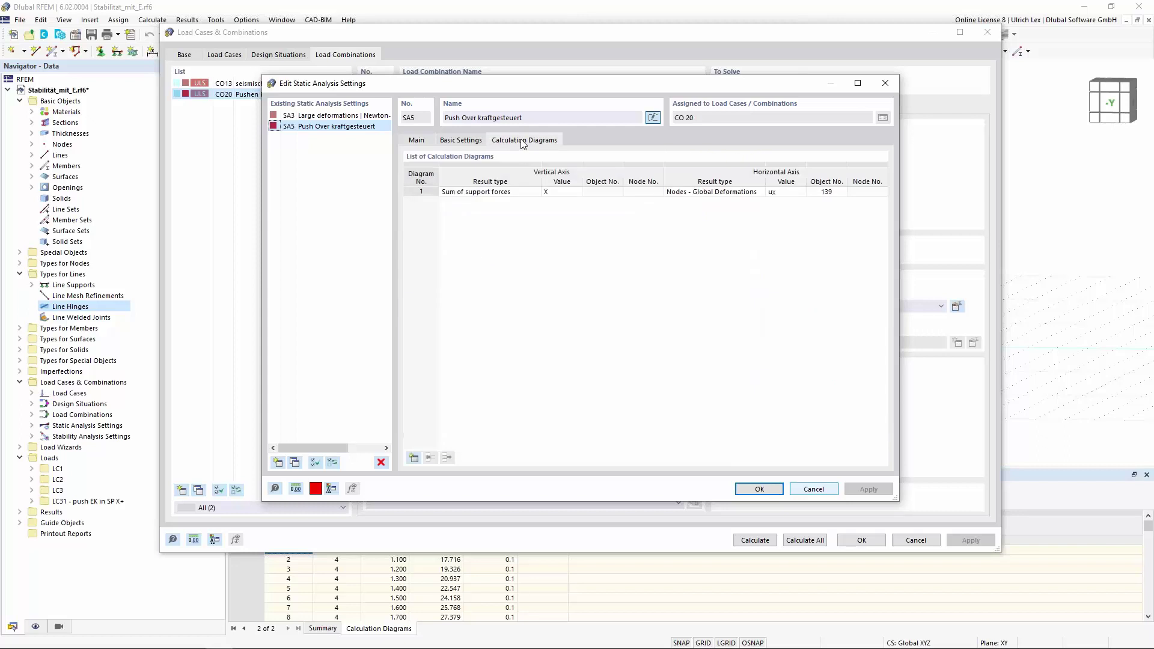
pyautogui.click(518, 192)
pyautogui.click(534, 192)
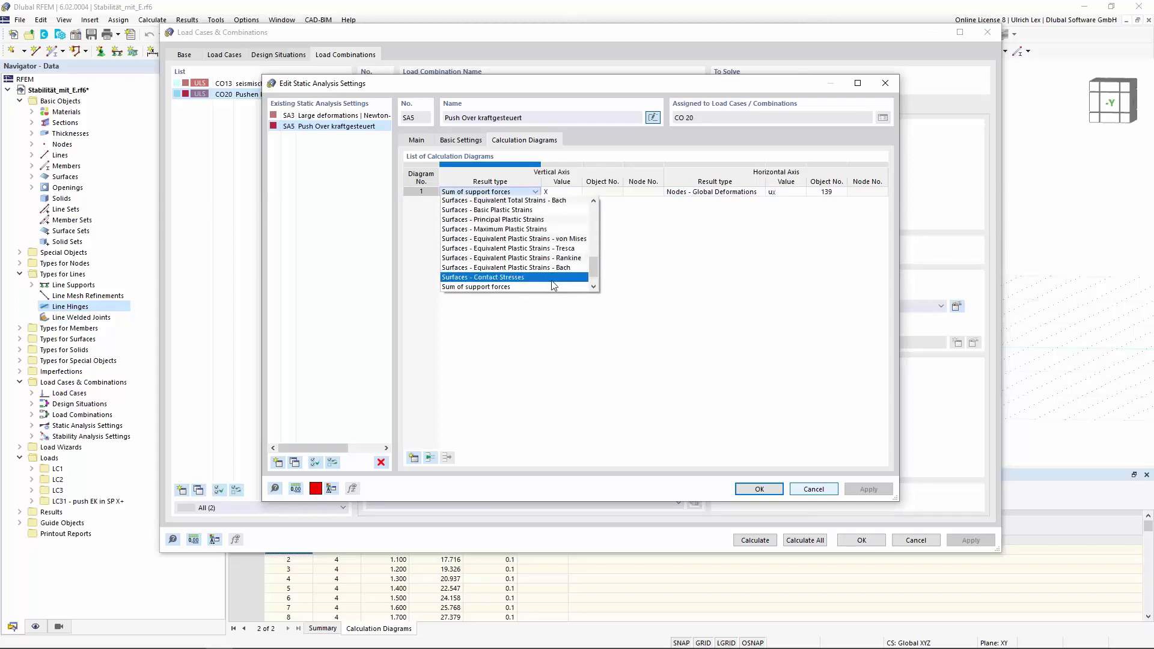
pyautogui.click(518, 287)
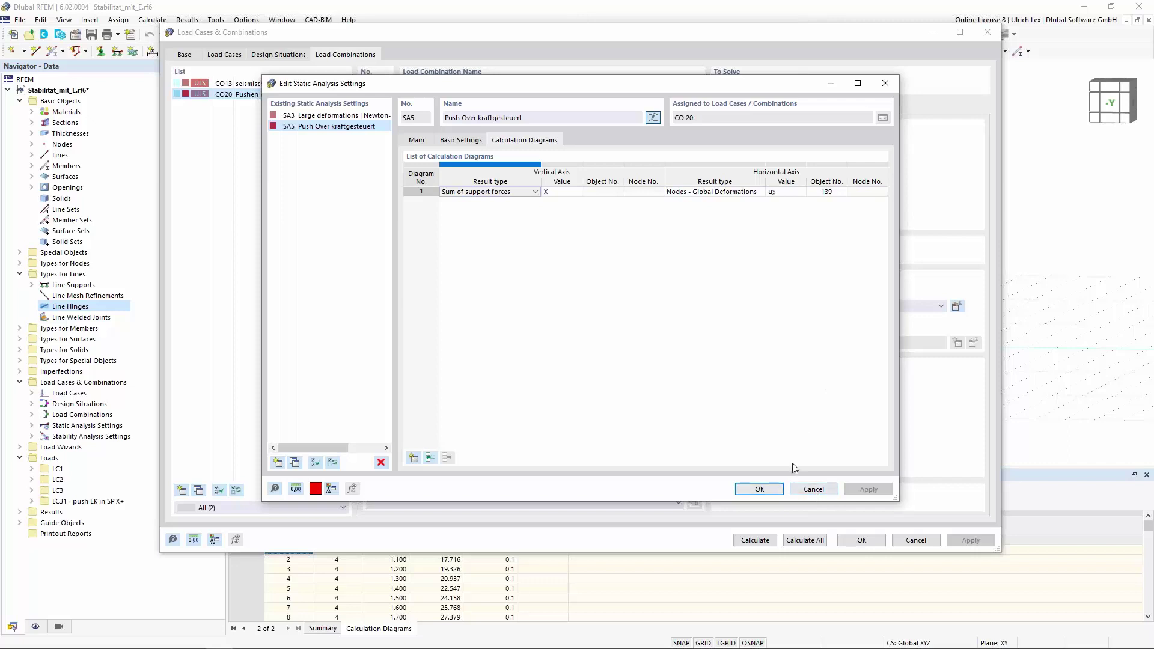
pyautogui.click(774, 490)
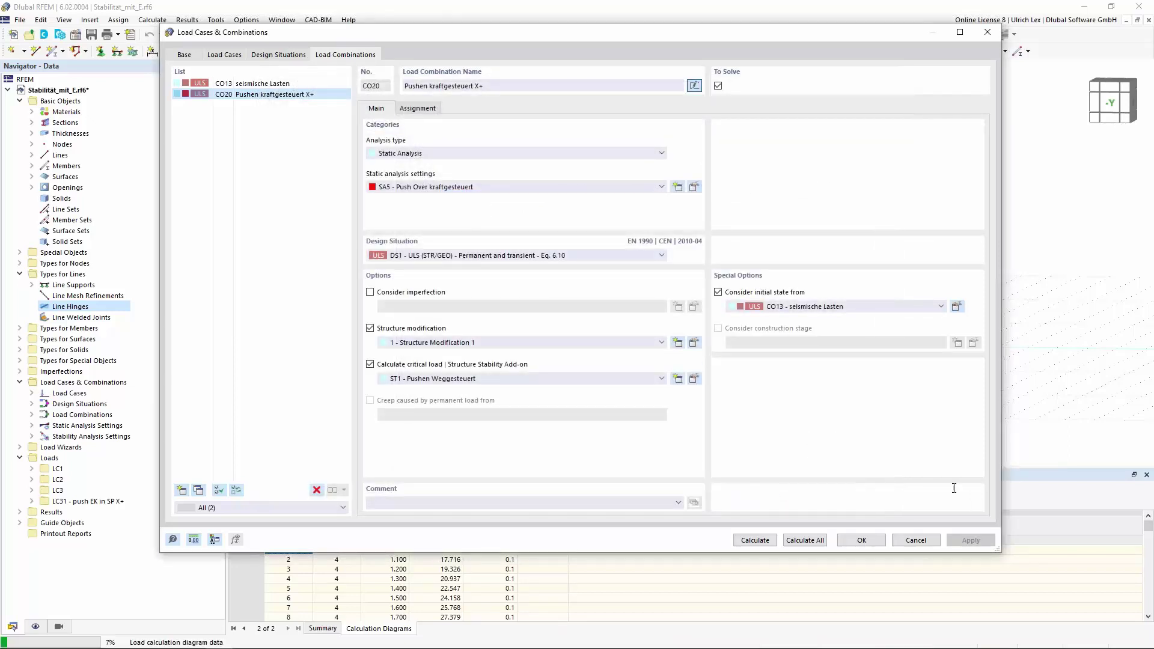
pyautogui.click(862, 541)
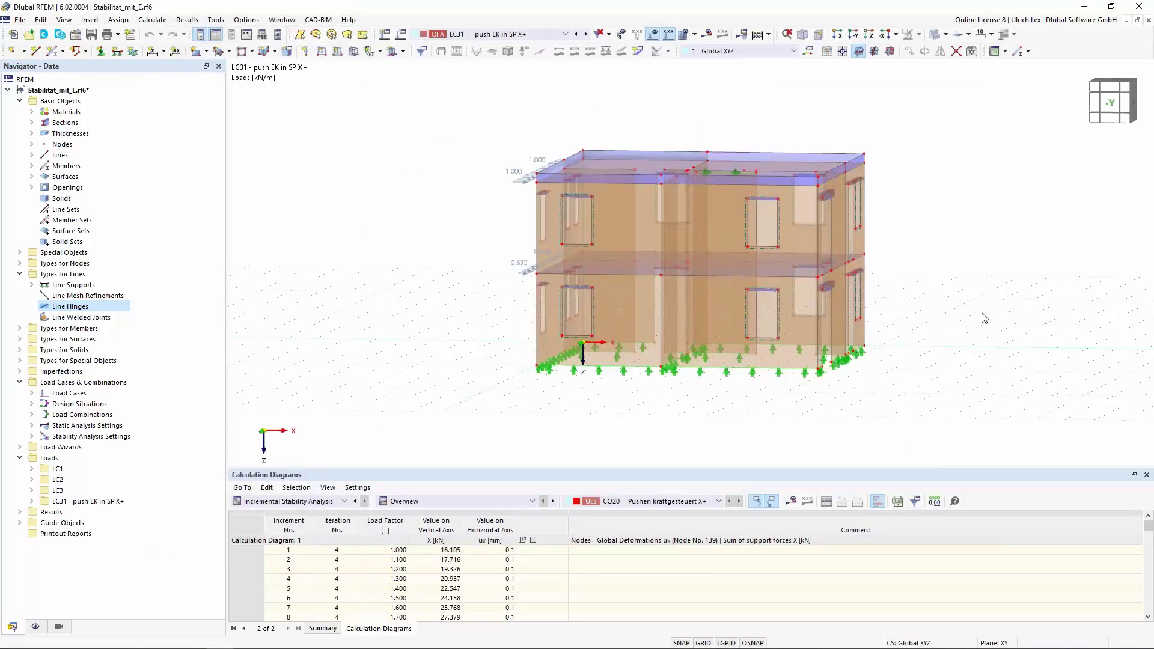
# Step: Display the global deformations |u| of load combination CO20 Pushen kraftgesteuert X+ on the building
pyautogui.click(585, 35)
pyautogui.click(518, 35)
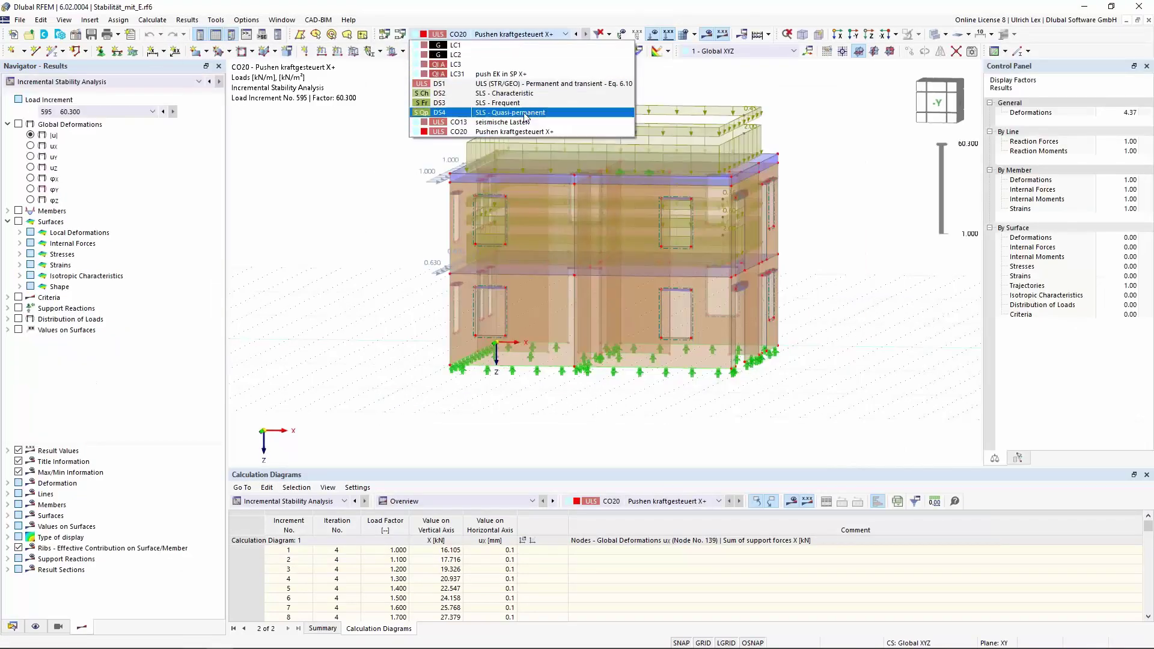
pyautogui.click(527, 132)
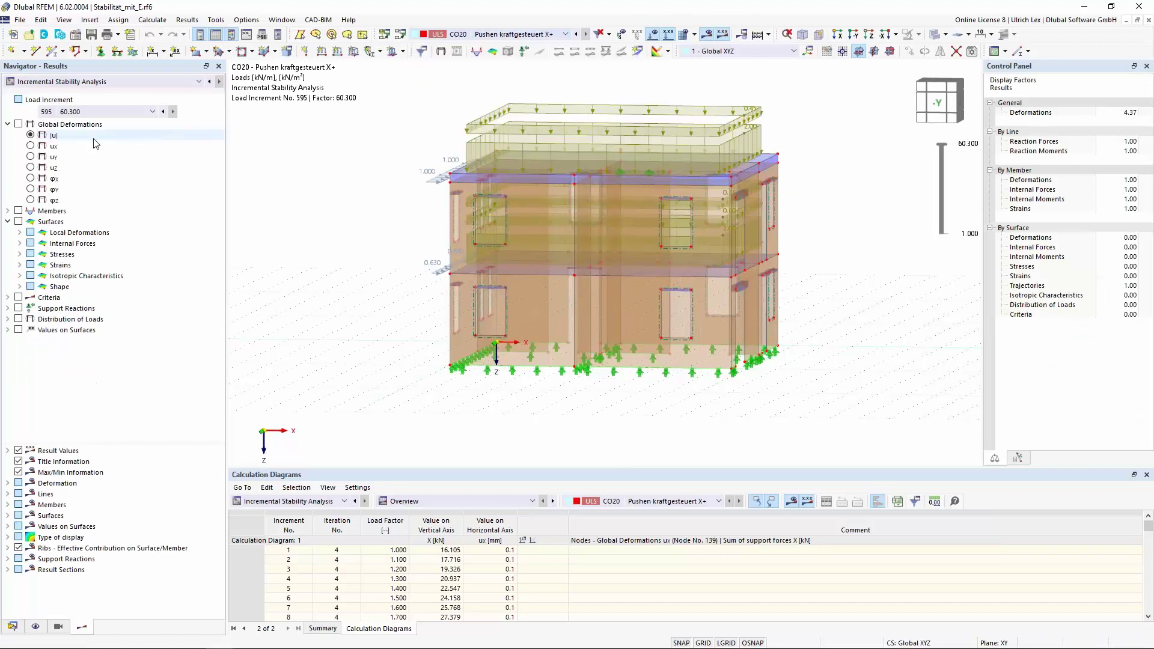
pyautogui.click(19, 124)
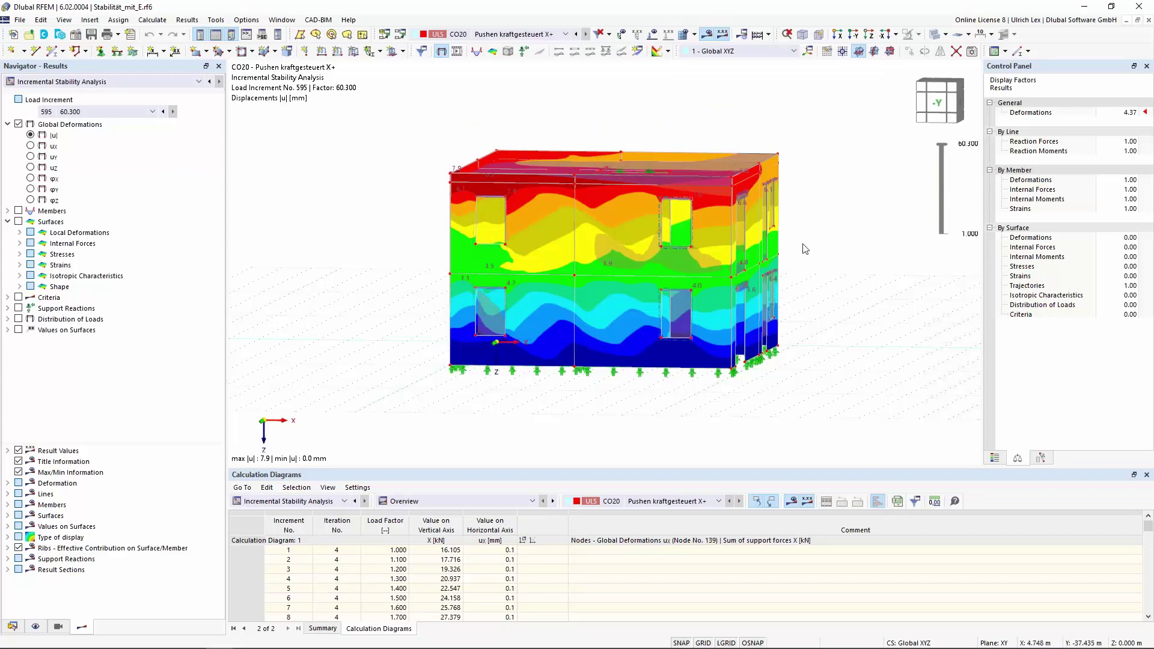
pyautogui.keyDown('ctrl'); pyautogui.moveTo(843, 355); pyautogui.dragTo(749, 360, button='middle'); pyautogui.keyUp('ctrl')
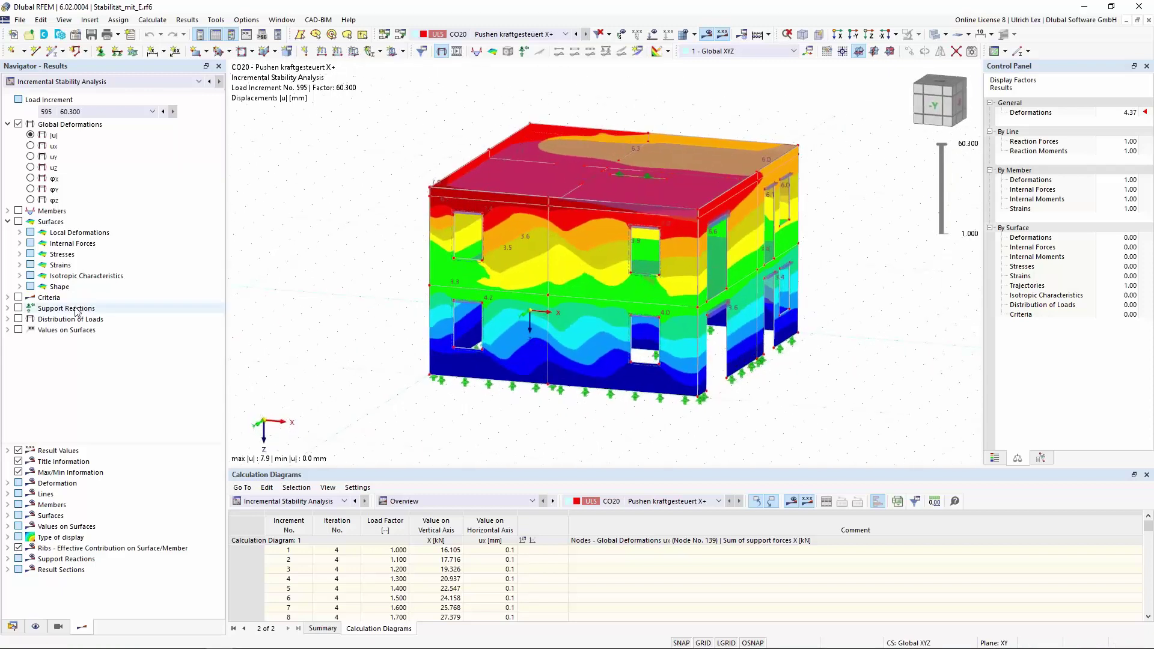
# Step: Display the Criteria results with the nonlinearity rate on the building's walls for CO20 and inspect them from several sides
pyautogui.click(19, 298)
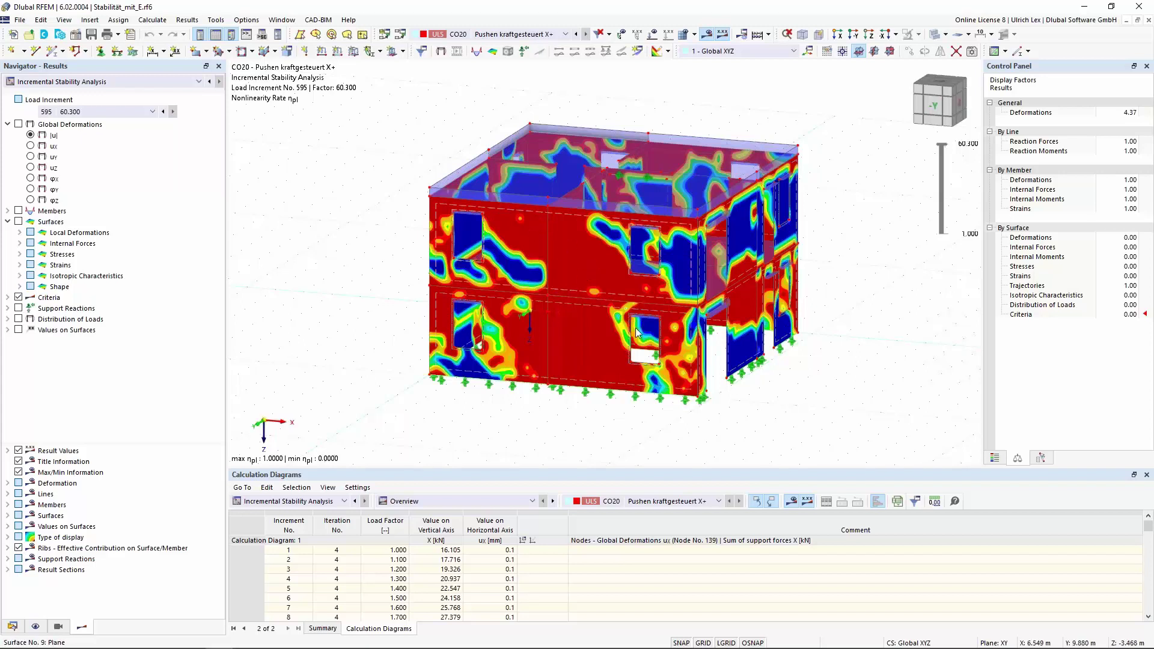
pyautogui.keyDown('ctrl'); pyautogui.moveTo(353, 264); pyautogui.dragTo(460, 344, button='middle'); pyautogui.keyUp('ctrl')
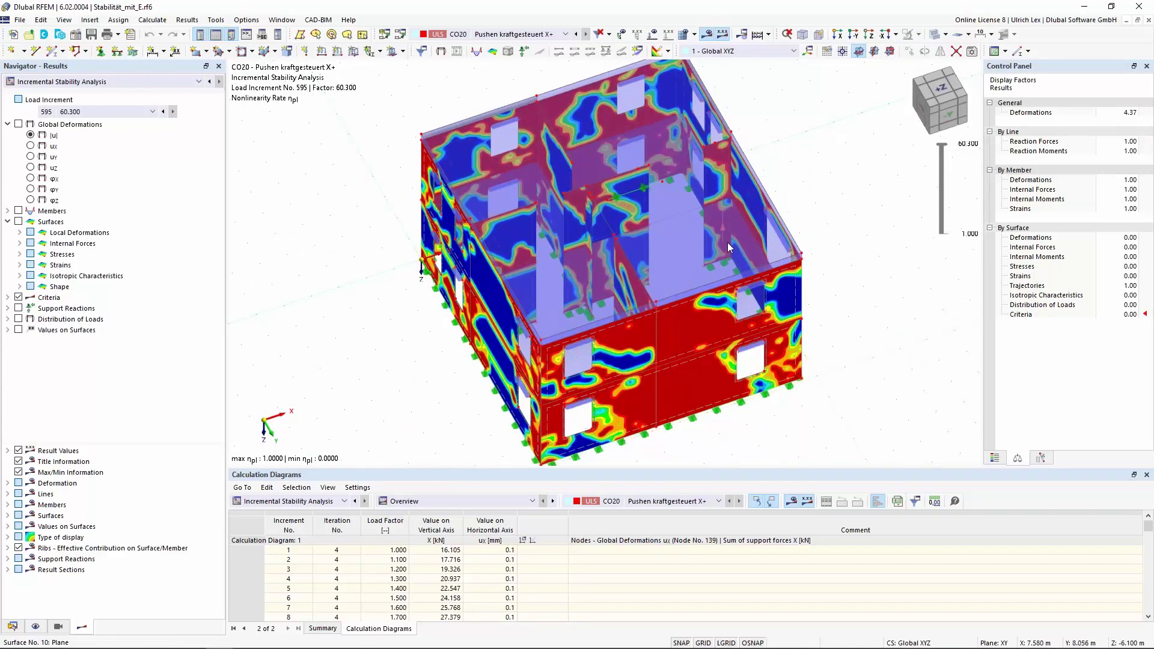
pyautogui.keyDown('ctrl'); pyautogui.moveTo(729, 246); pyautogui.dragTo(789, 316, button='middle'); pyautogui.keyUp('ctrl')
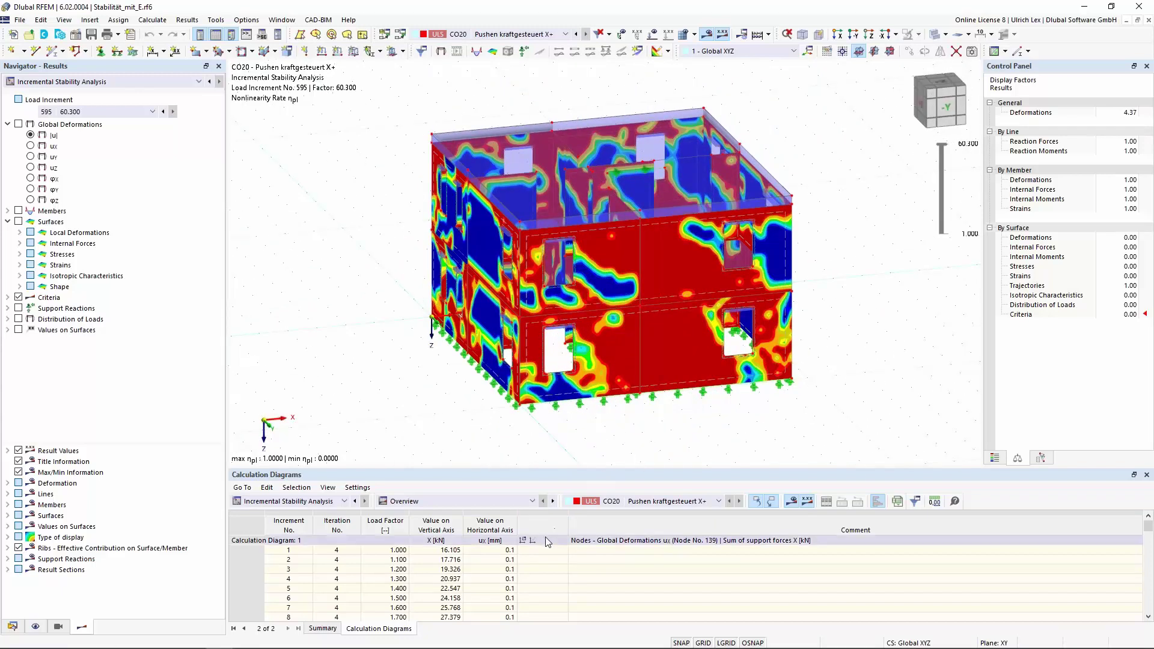
# Step: Enlarge the calculation diagrams table, then examine the CO20 diagram of node 139's X-displacement against the sum of support forces X and close it
pyautogui.moveTo(570, 468); pyautogui.dragTo(570, 411)
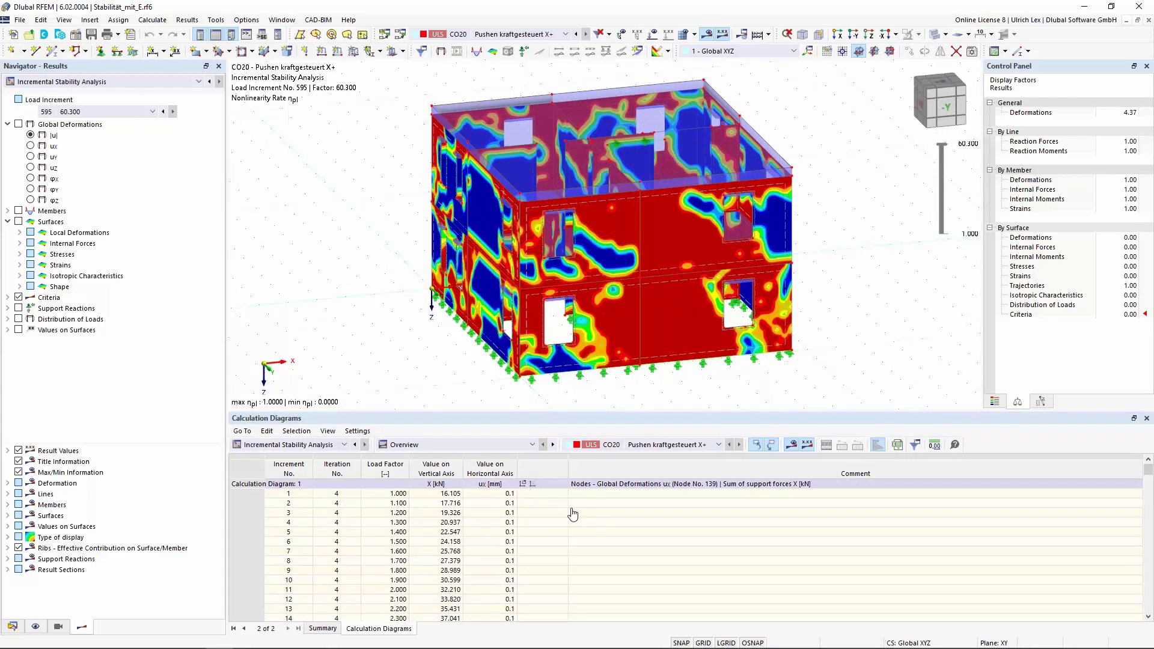
pyautogui.doubleClick(550, 512)
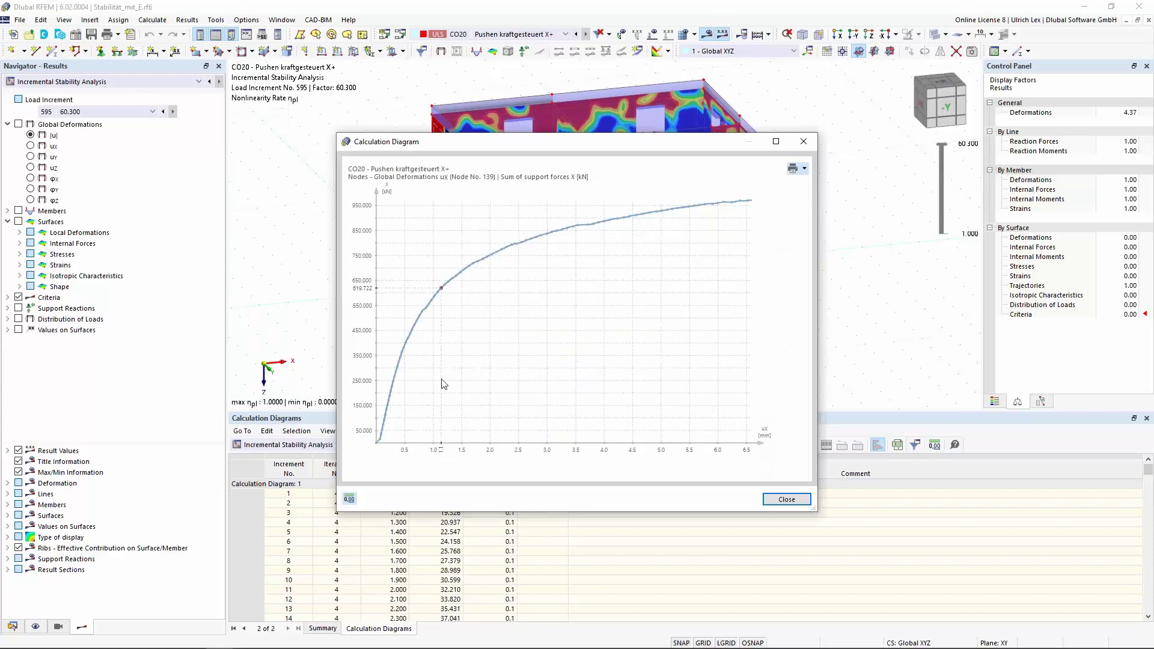
pyautogui.moveTo(550, 145); pyautogui.dragTo(520, 127)
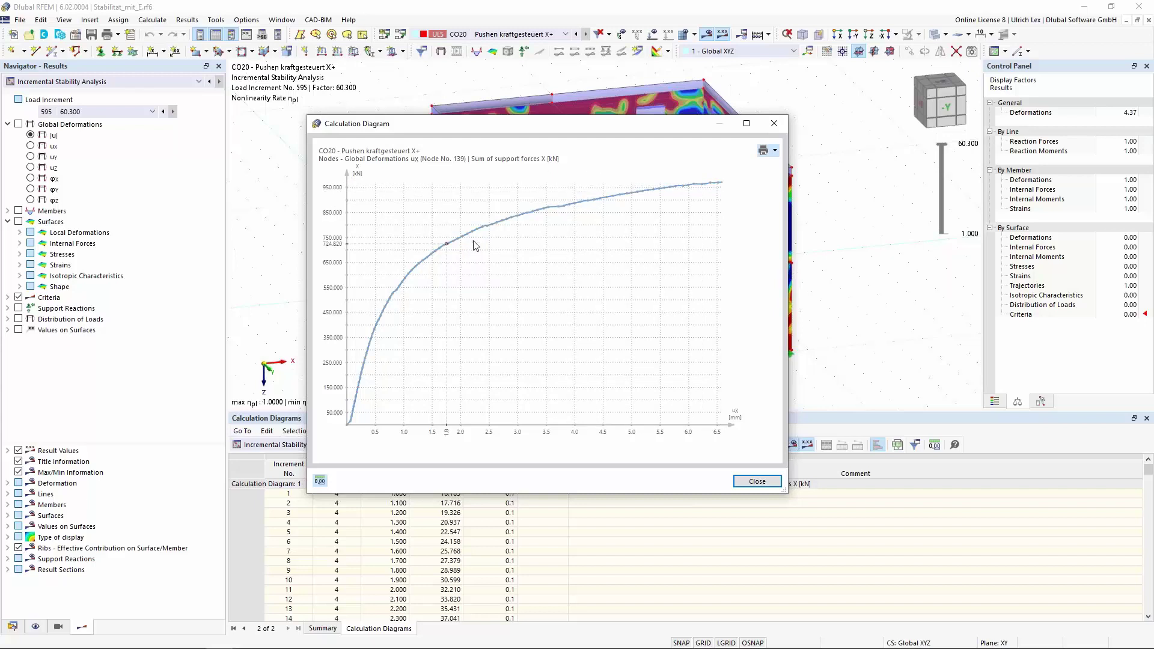
pyautogui.moveTo(673, 125); pyautogui.dragTo(739, 85)
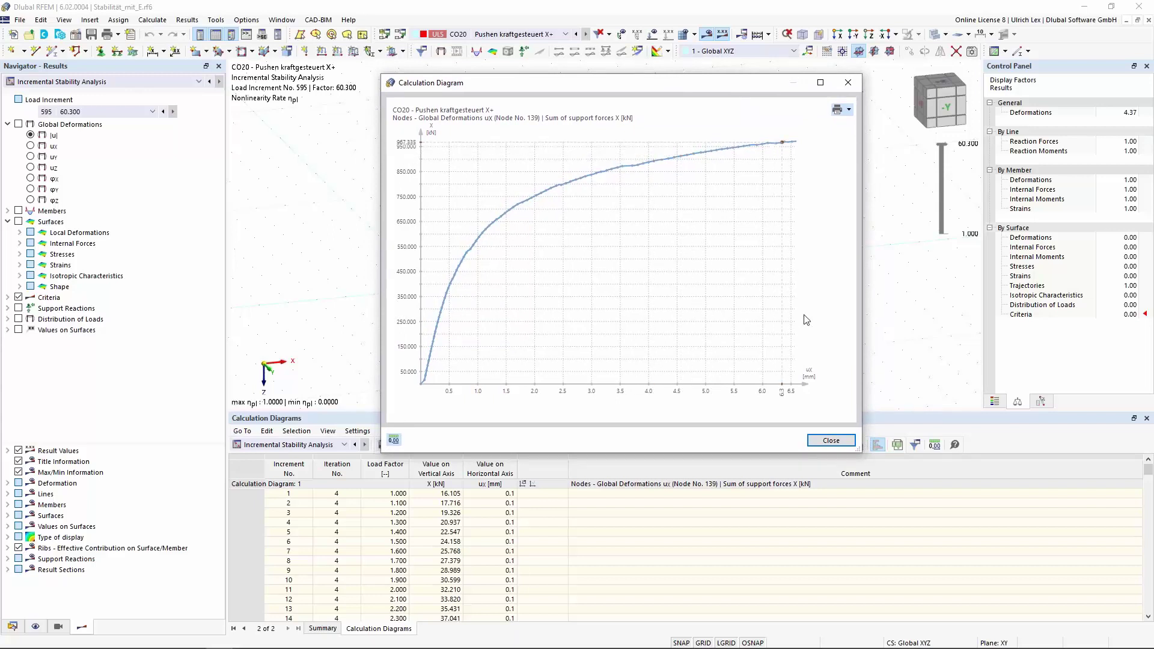
pyautogui.click(832, 440)
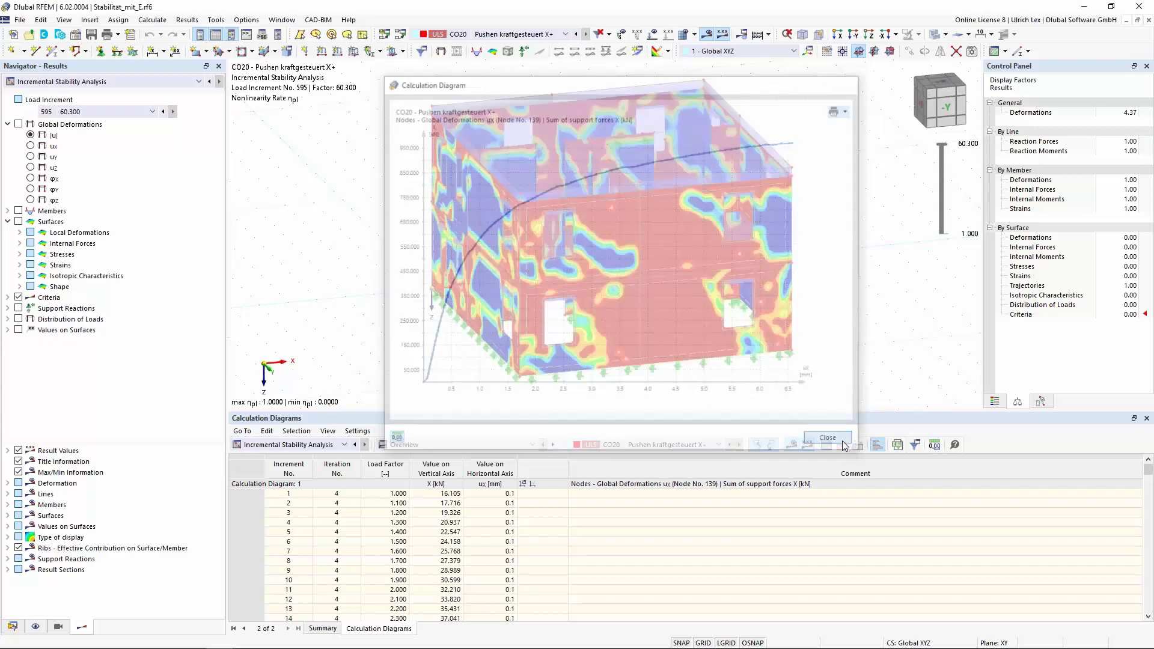